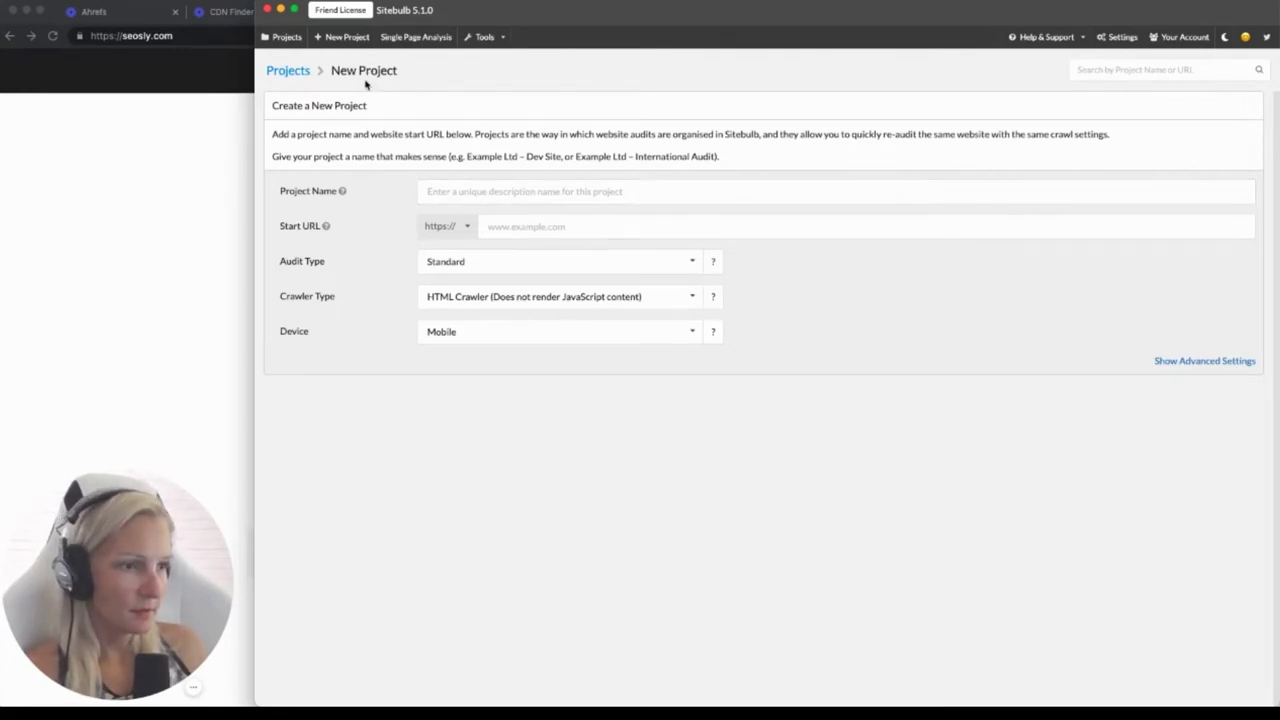
Name the new project SEOSLY and set its start URL to seosly.com
click(482, 192)
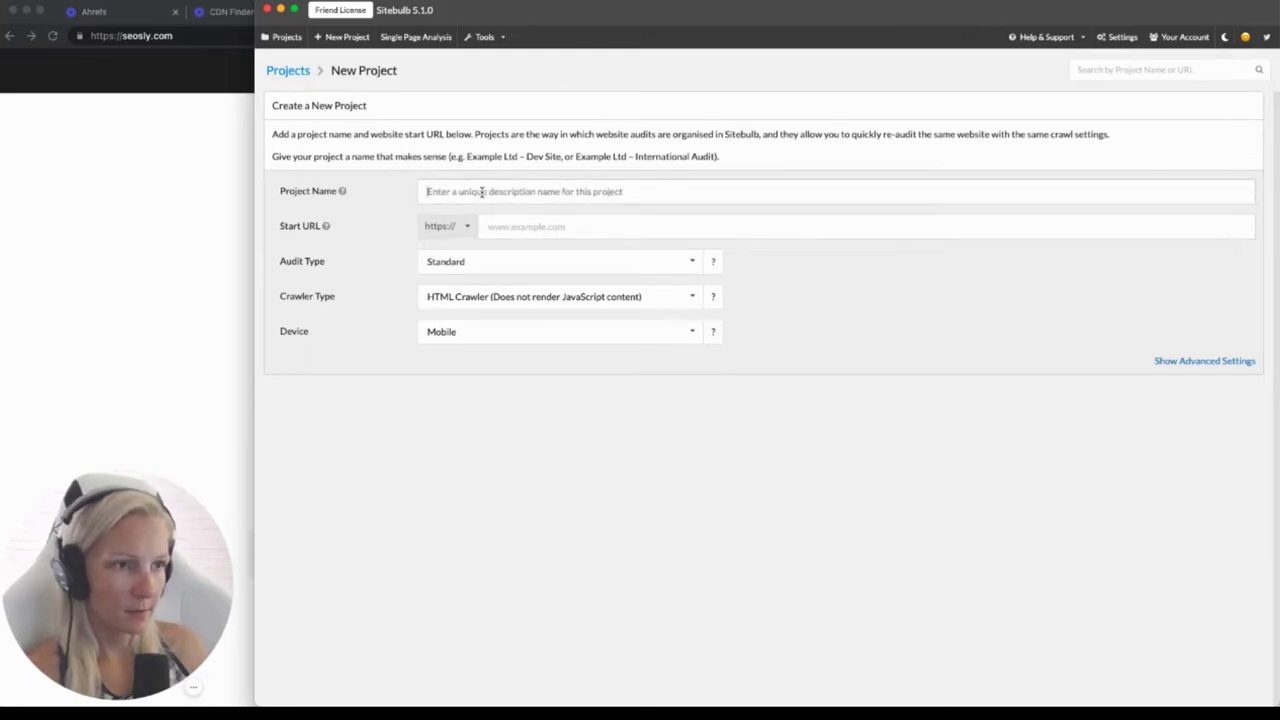
text(SEOSLY)
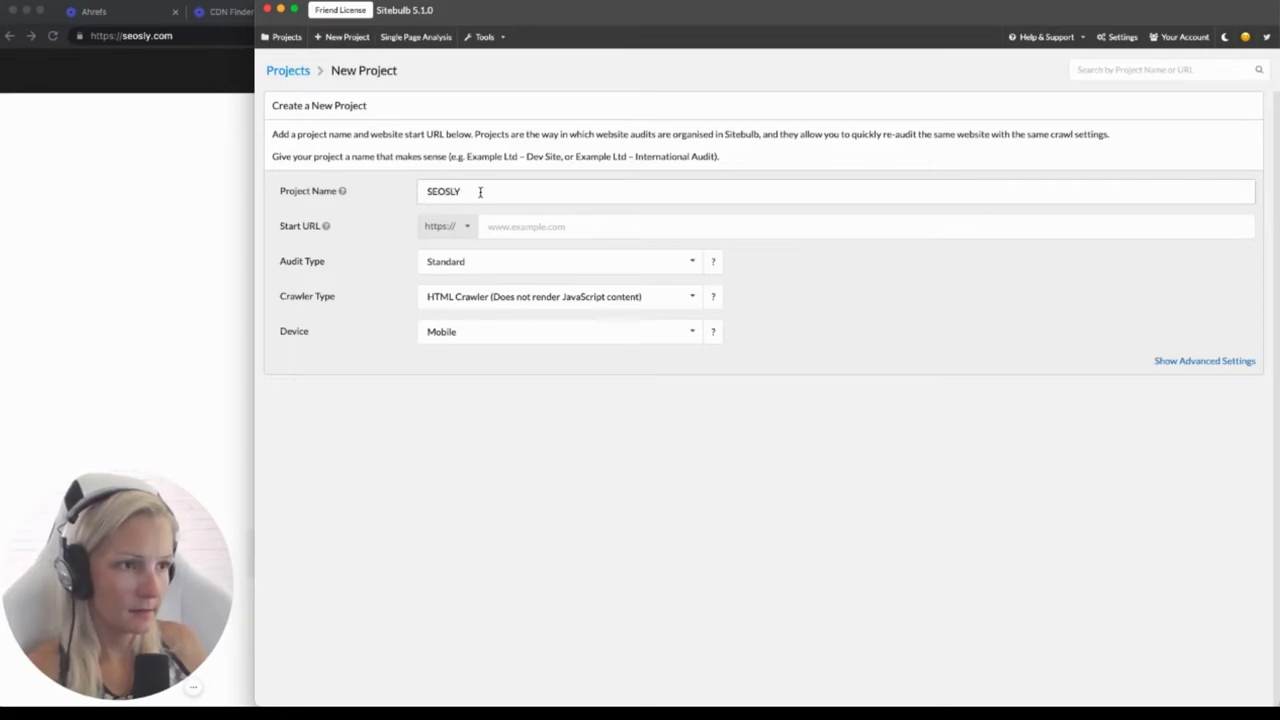
click(562, 224)
text(seosly.com)
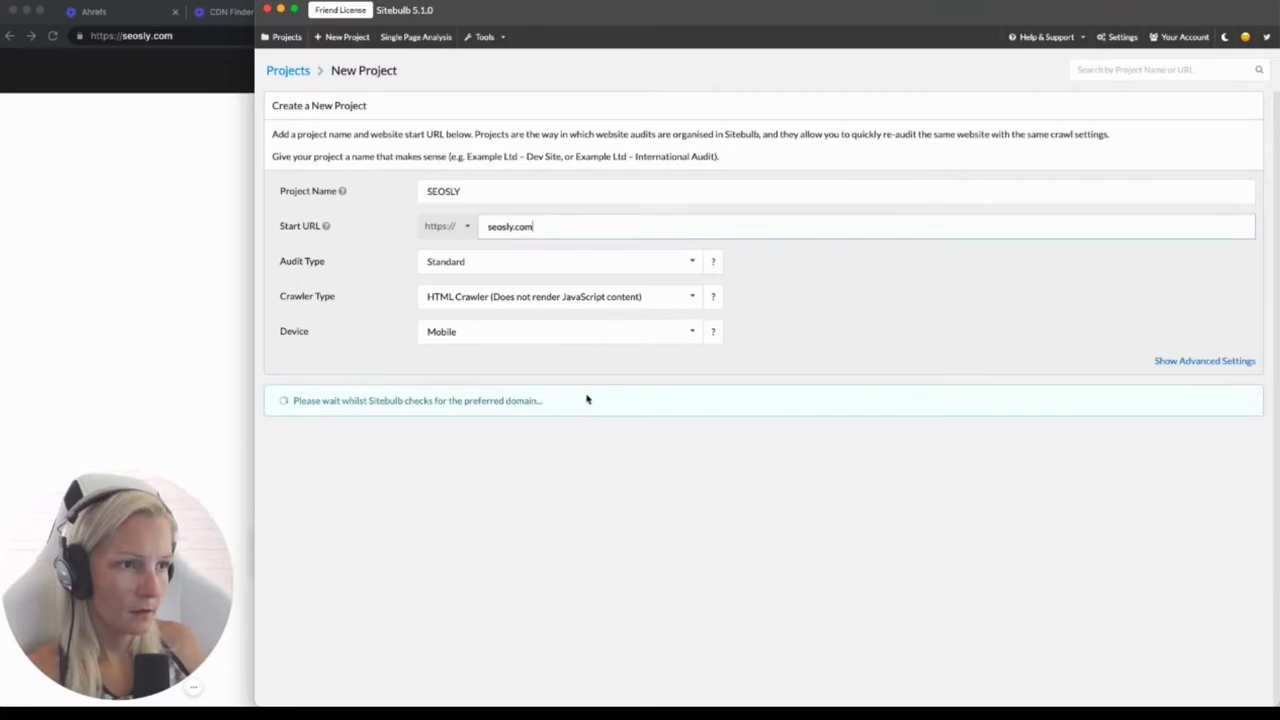
Set the crawler type to Chrome Crawler (Renders JavaScript content) and save the project to continue to the audit settings
click(466, 297)
click(347, 293)
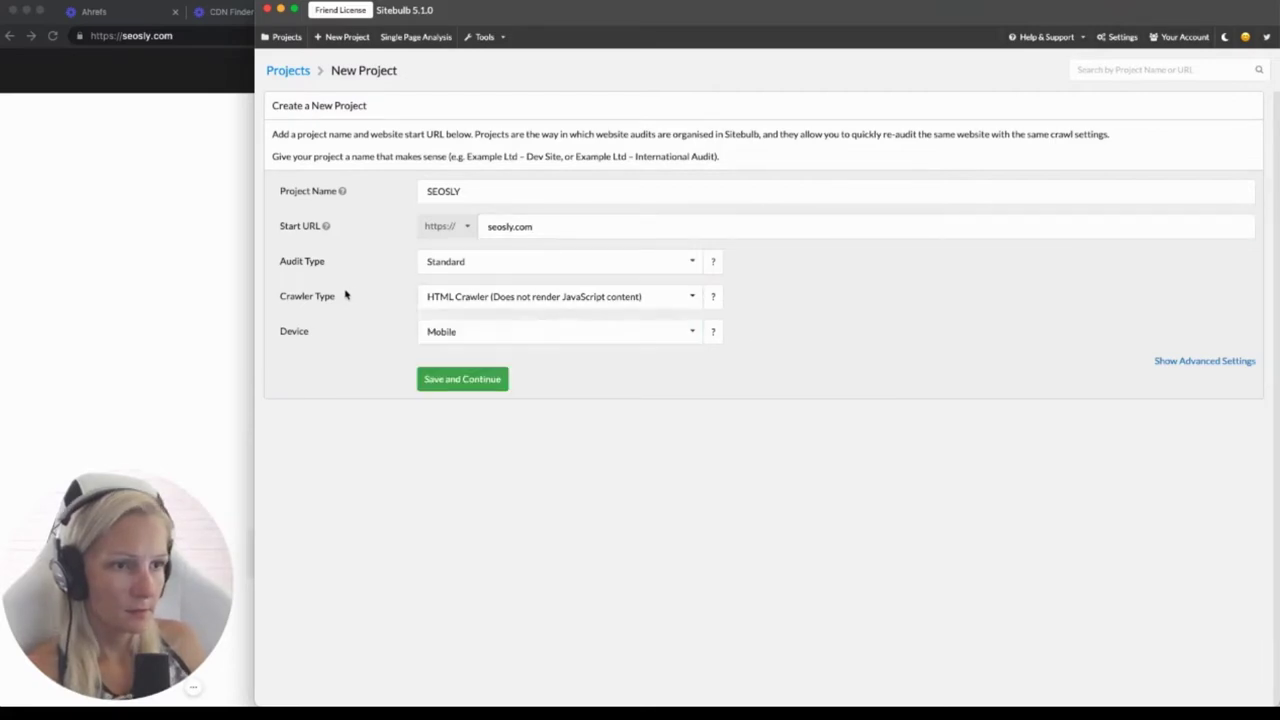
click(481, 298)
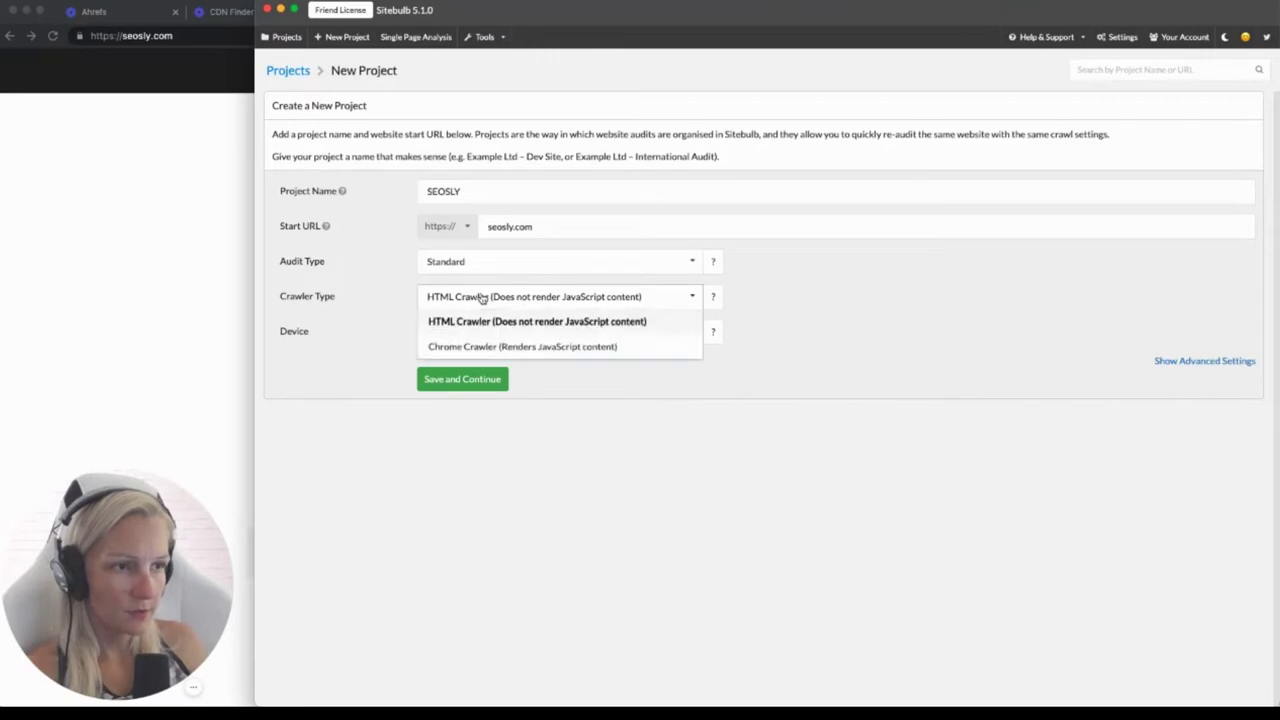
click(491, 347)
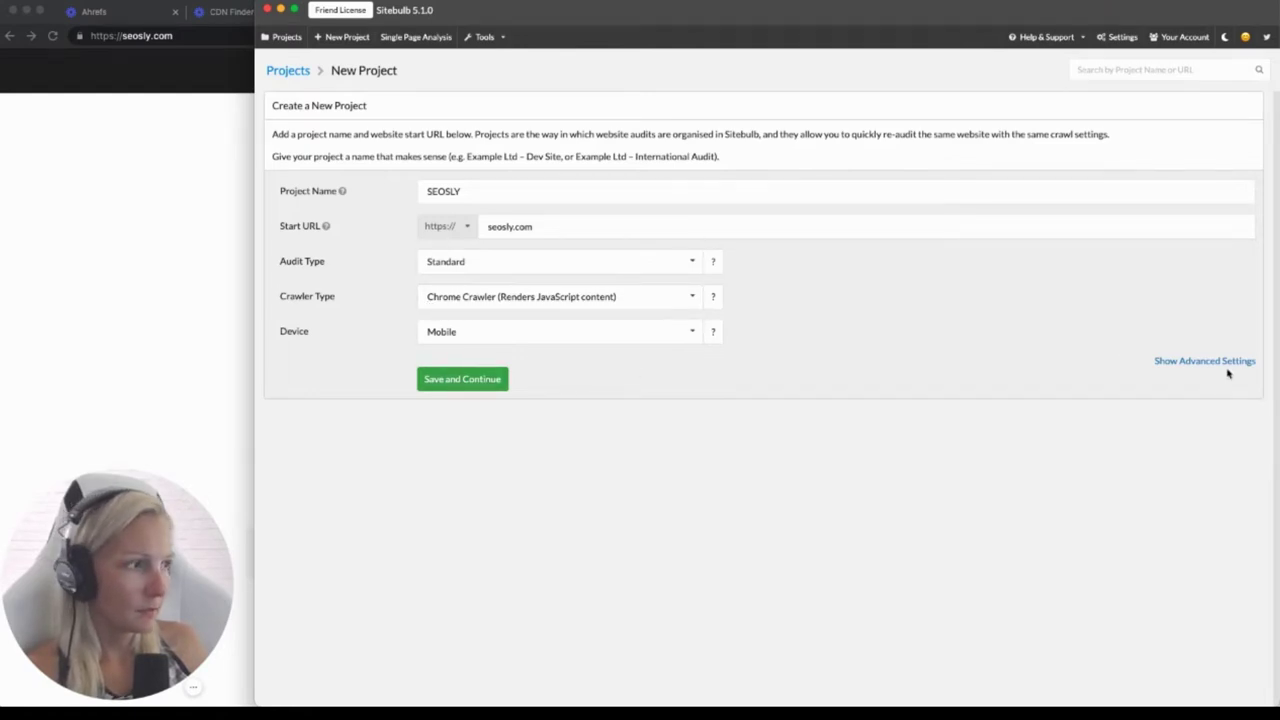
click(462, 379)
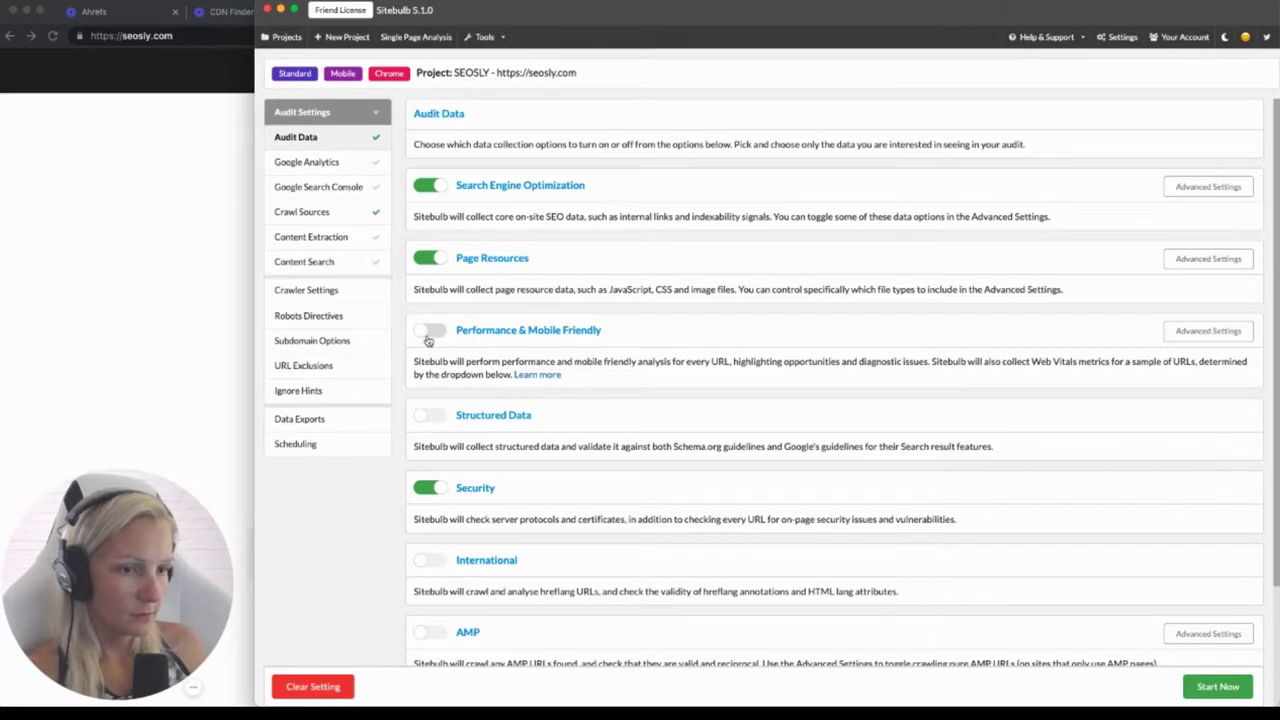
Enable Performance & Mobile Friendly data collection for the audit and review its performance budget configuration
click(430, 331)
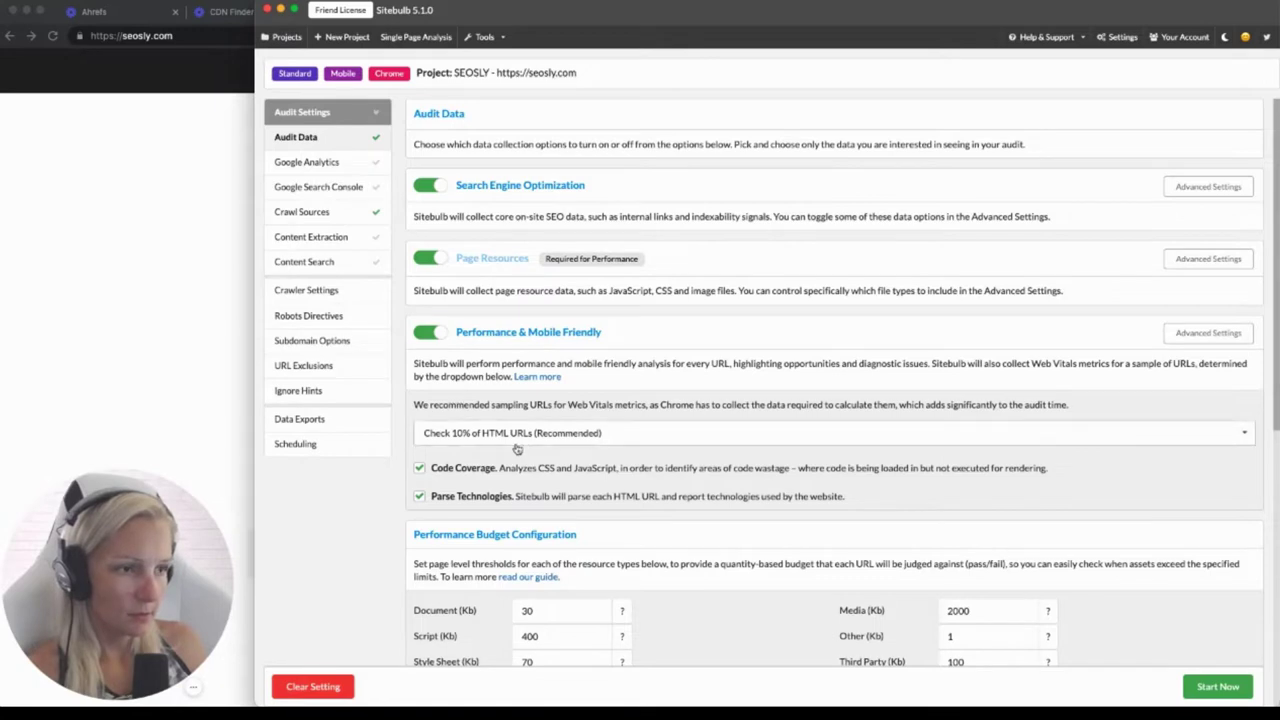
scroll(529, 459, down, 4)
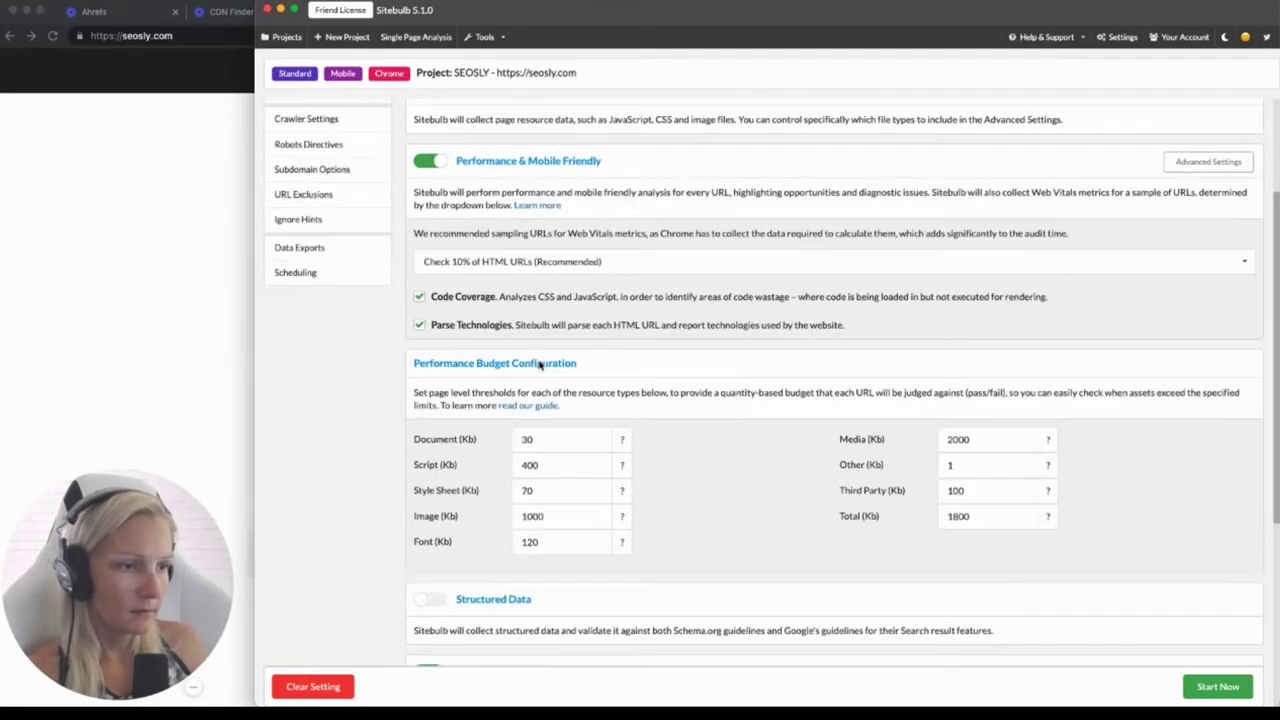
scroll(464, 386, down, 1)
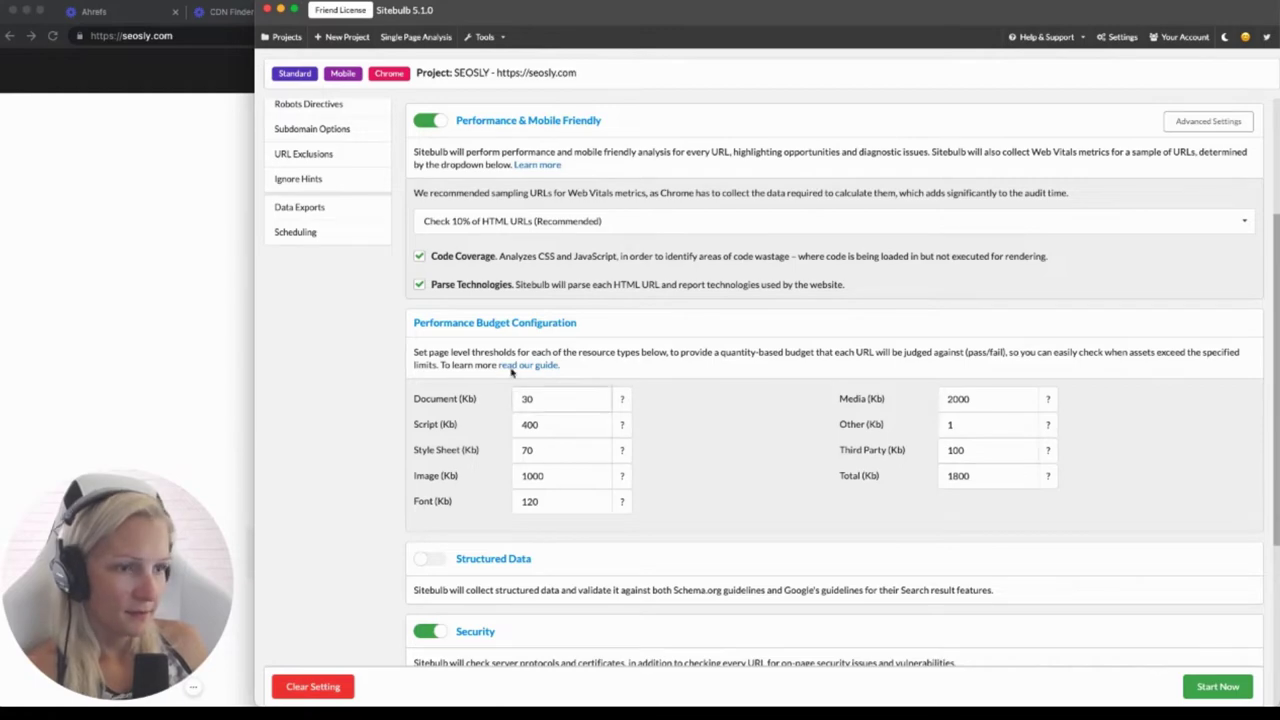
Enable Structured Data collection for the audit and review the remaining audit data options
scroll(609, 471, down, 5)
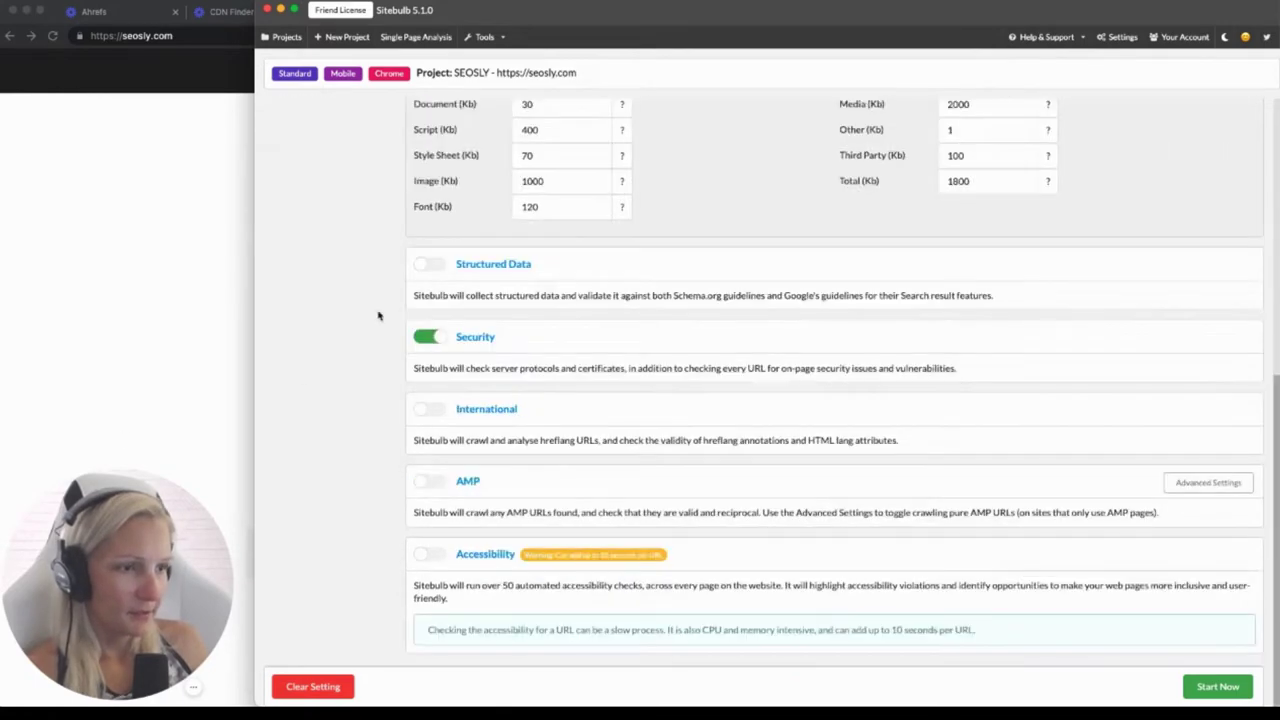
scroll(560, 329, up, 3)
click(428, 438)
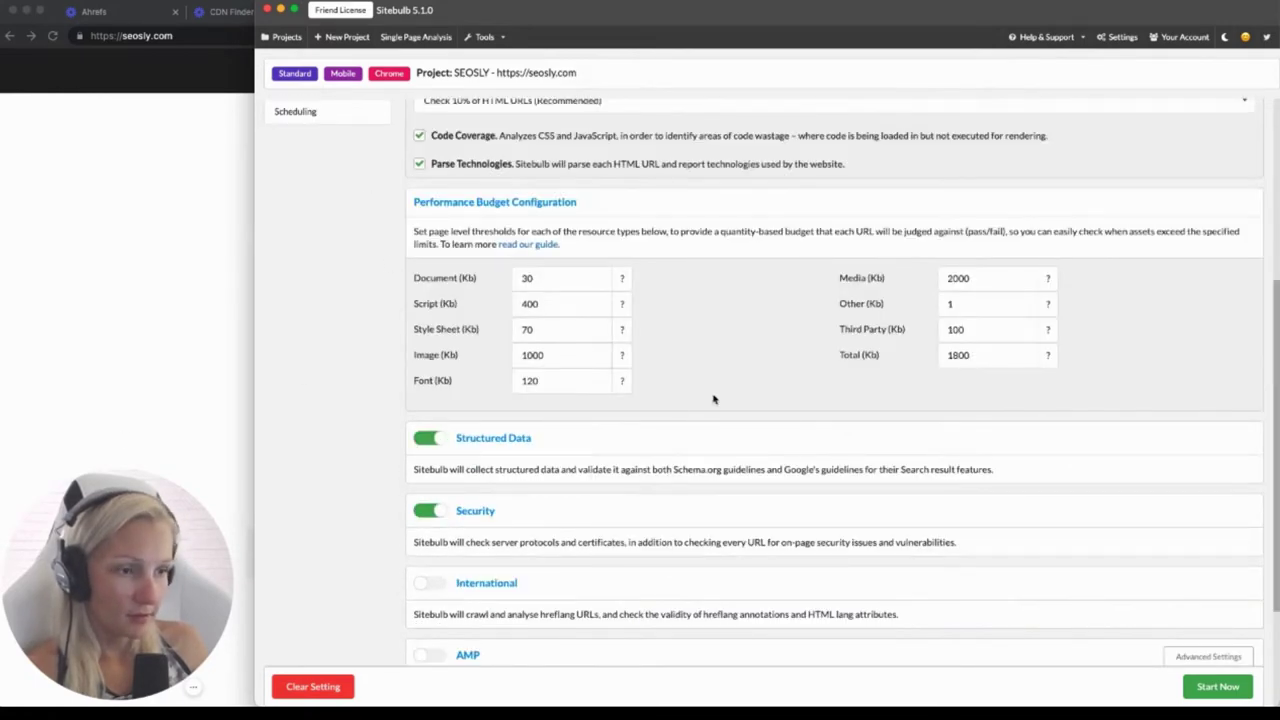
scroll(448, 456, down, 3)
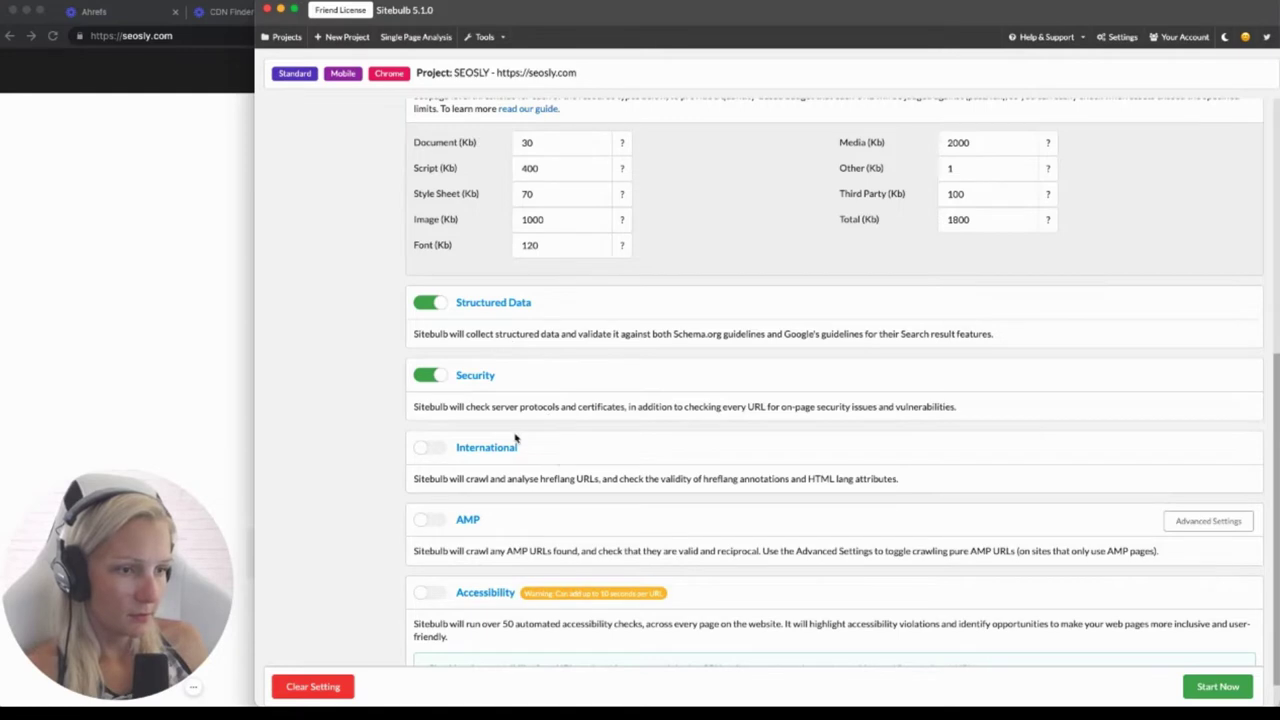
scroll(489, 462, down, 1)
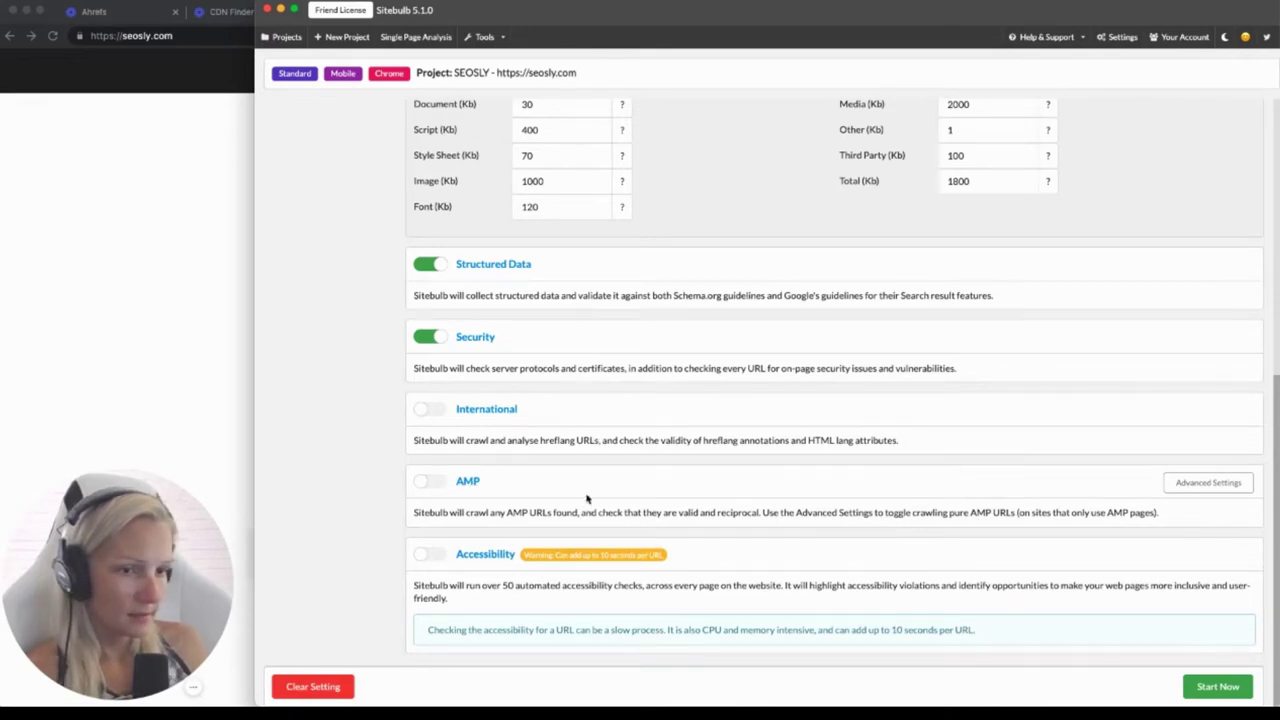
scroll(784, 466, up, 5)
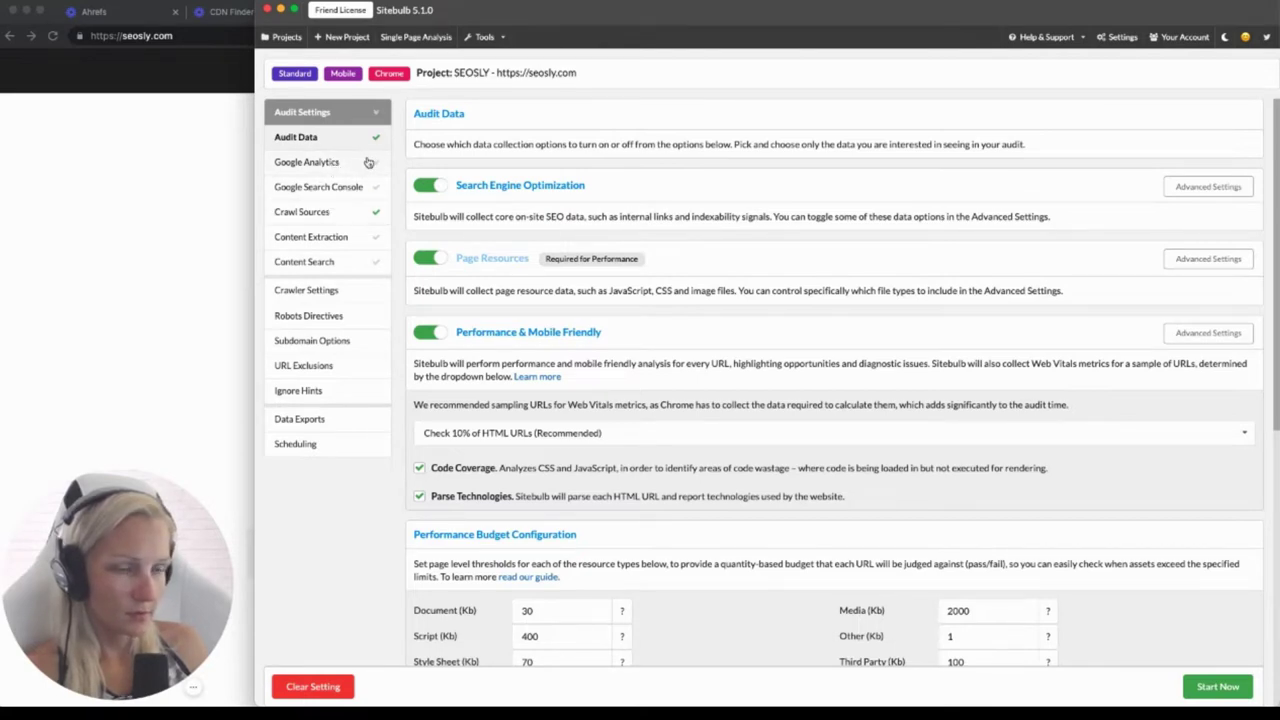
click(333, 220)
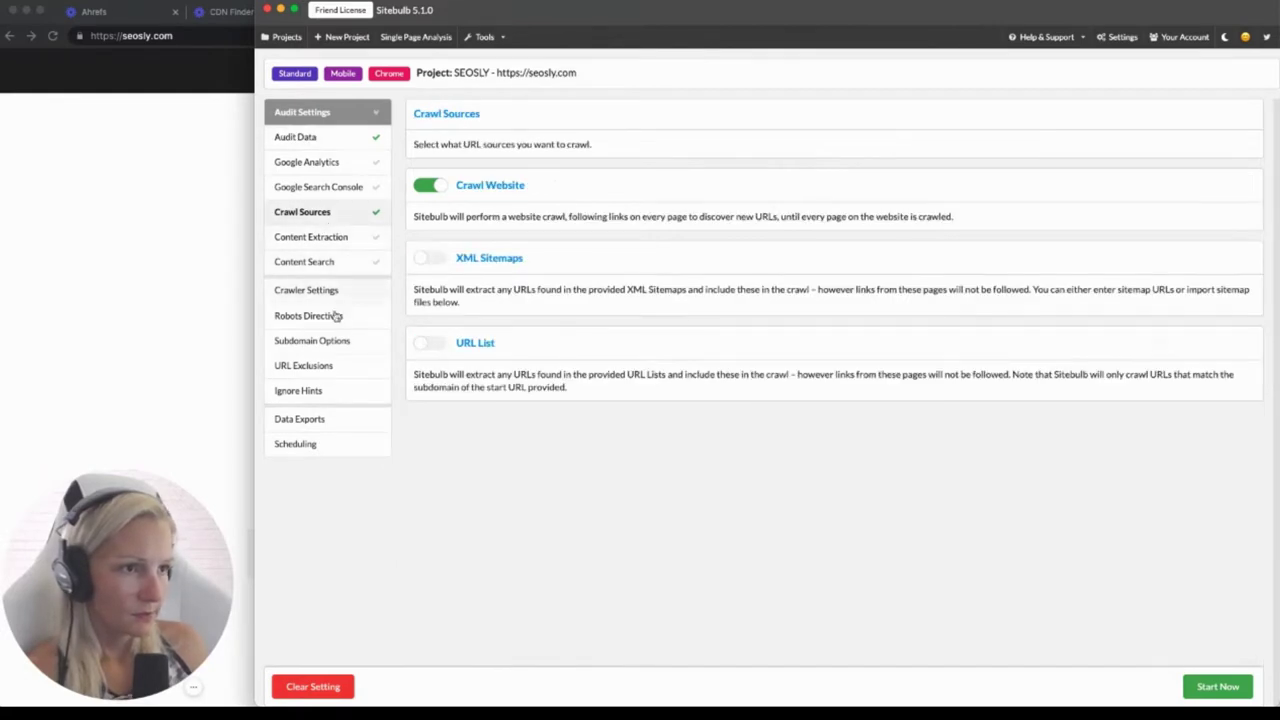
click(418, 259)
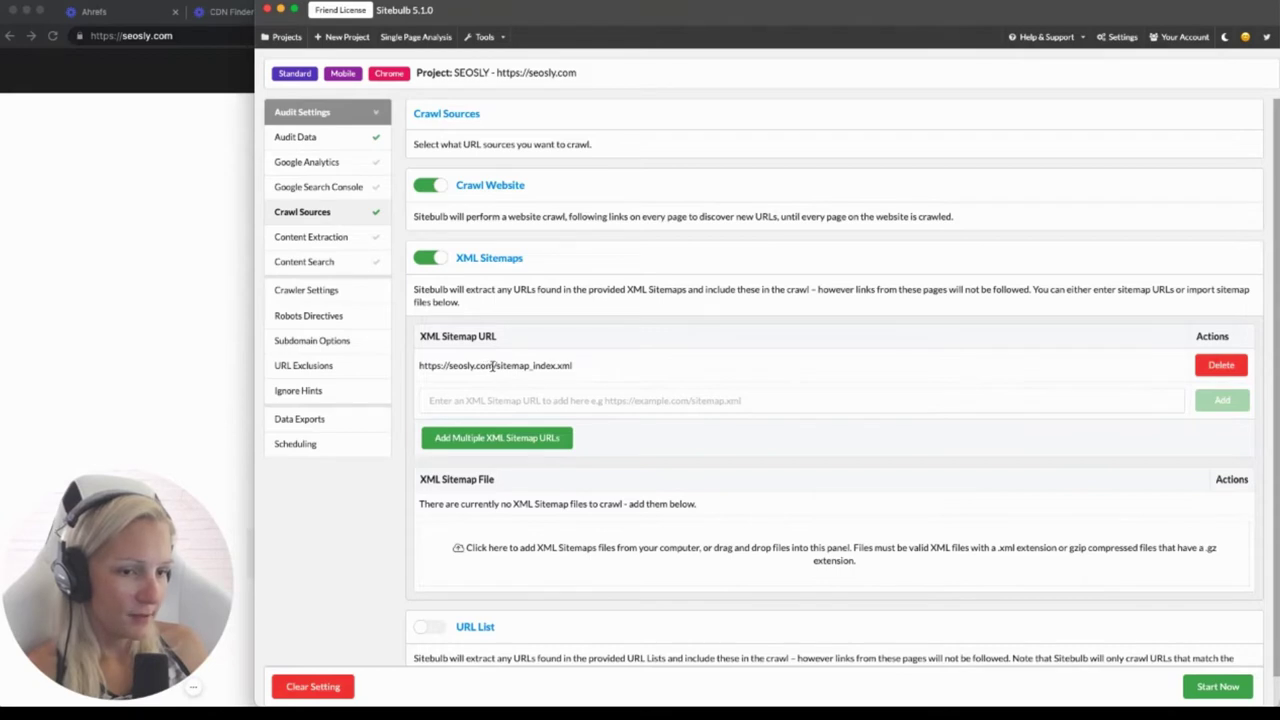
scroll(565, 381, down, 1)
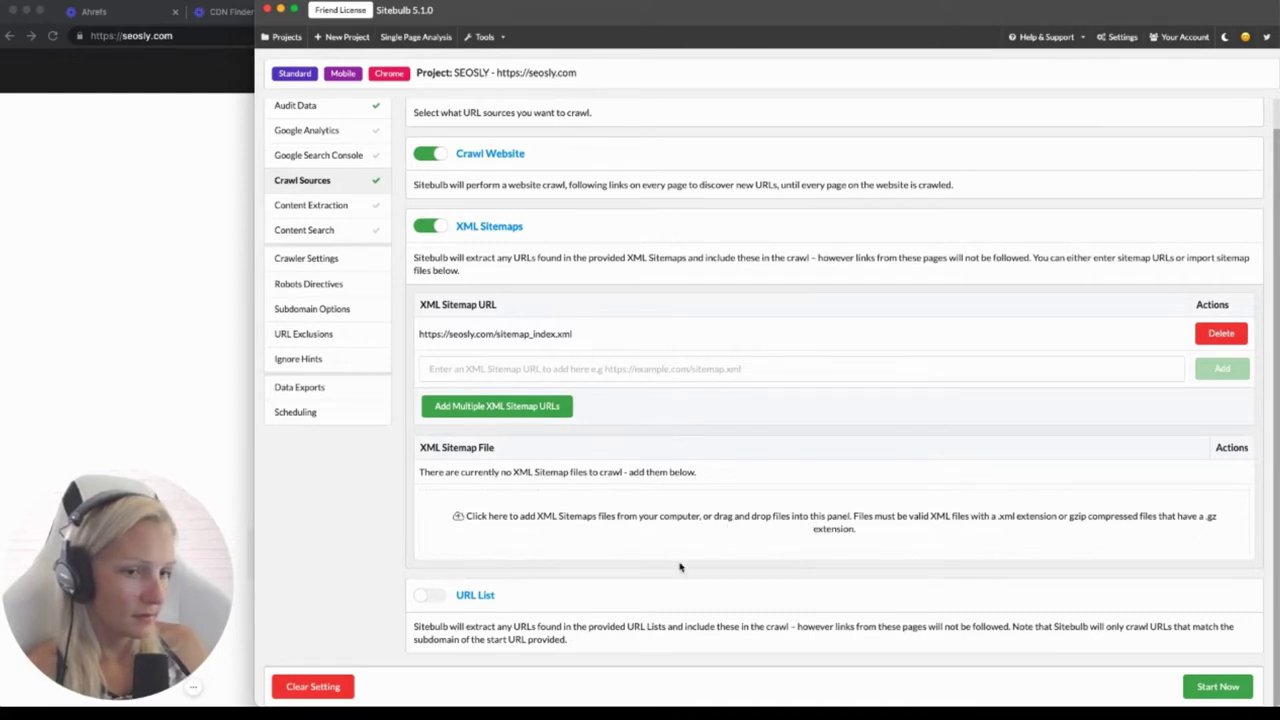
scroll(604, 450, up, 1)
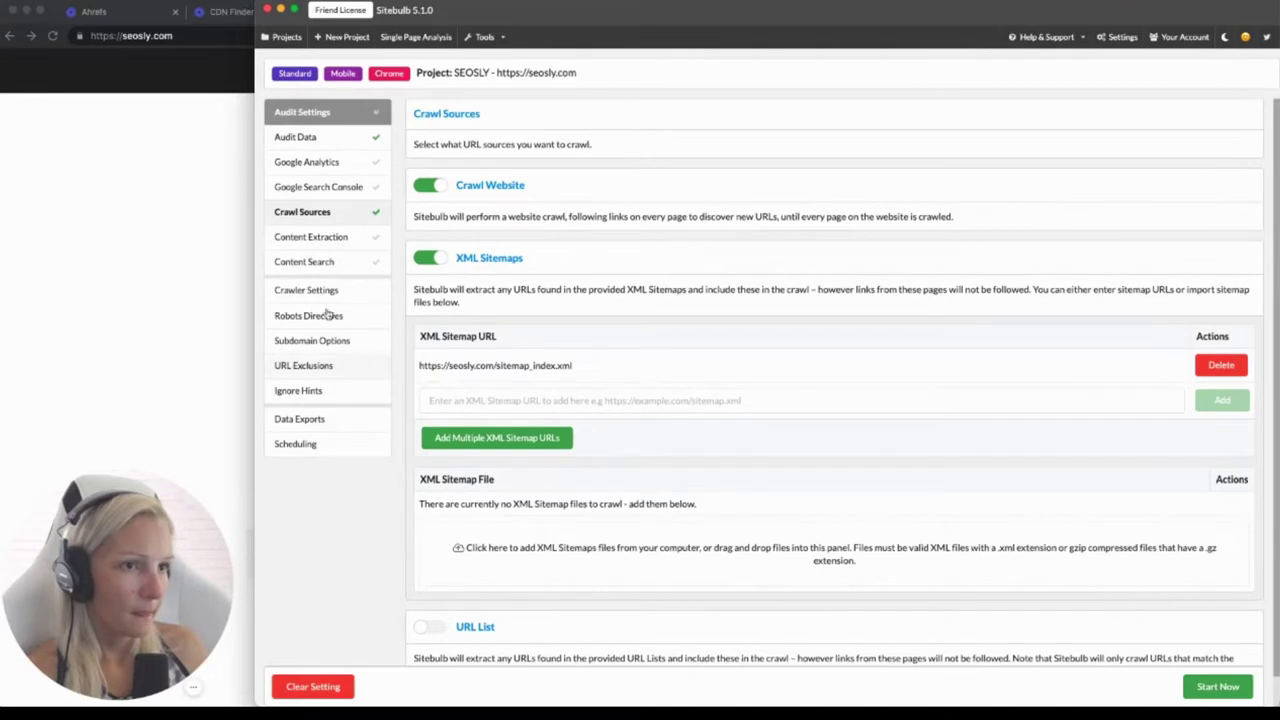
Examine the content extraction, content search and crawler settings, including render timeout, authentication, custom headers, language and crawler diagnosis
click(334, 243)
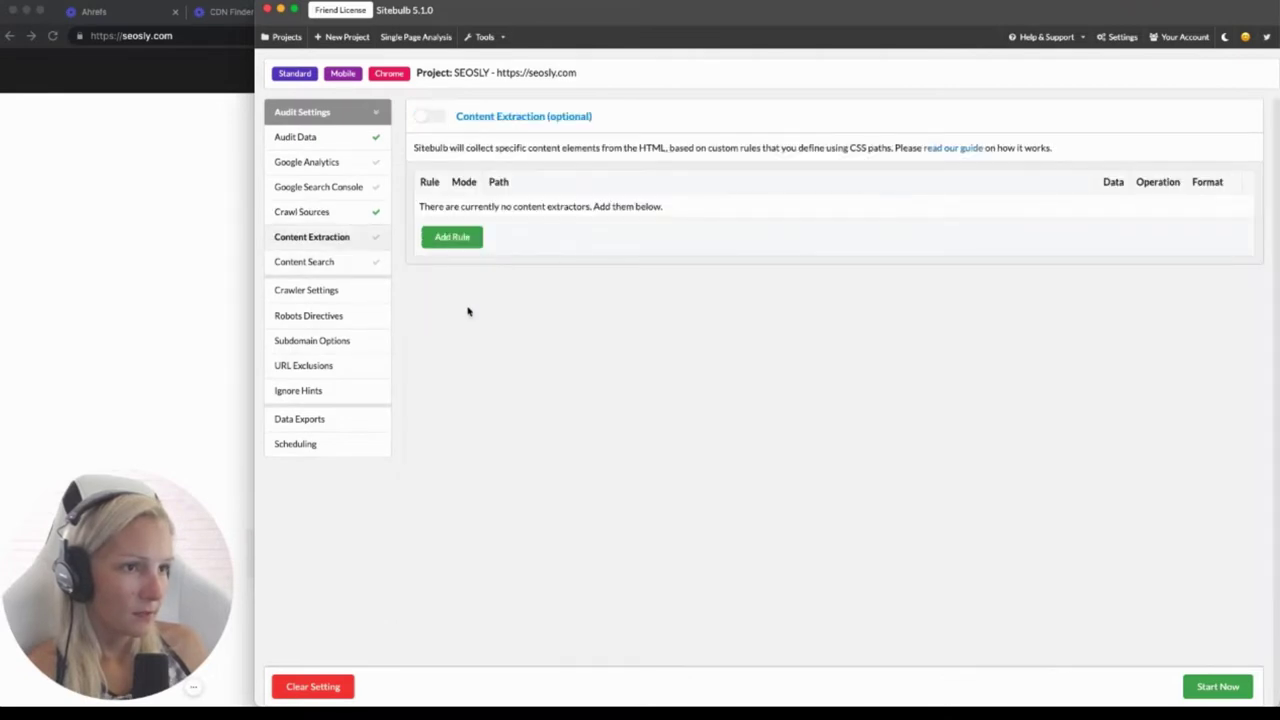
click(329, 268)
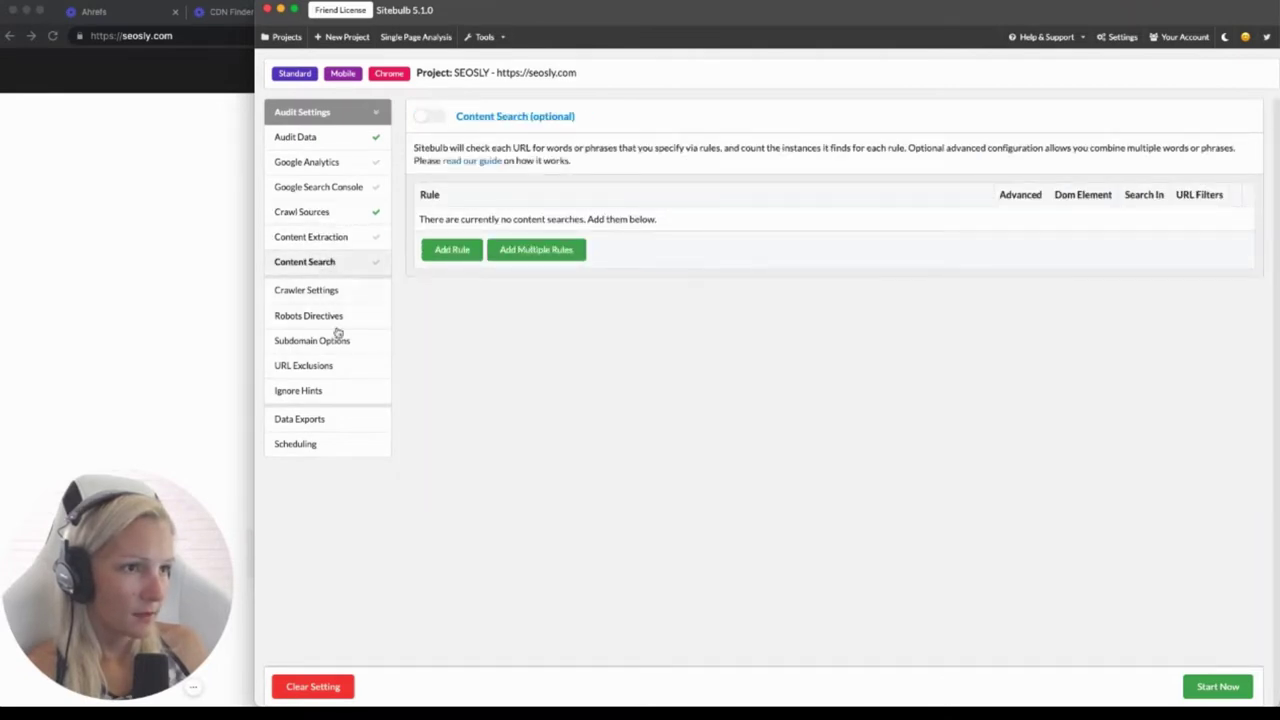
click(309, 294)
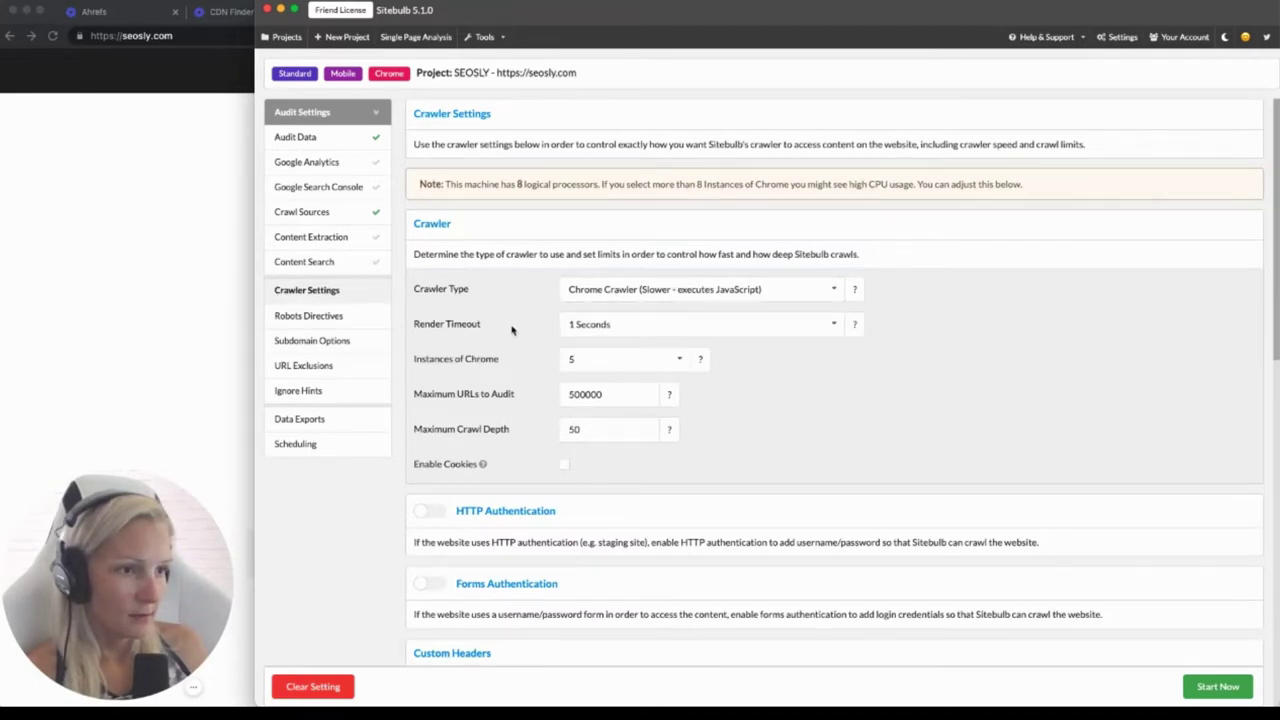
click(647, 327)
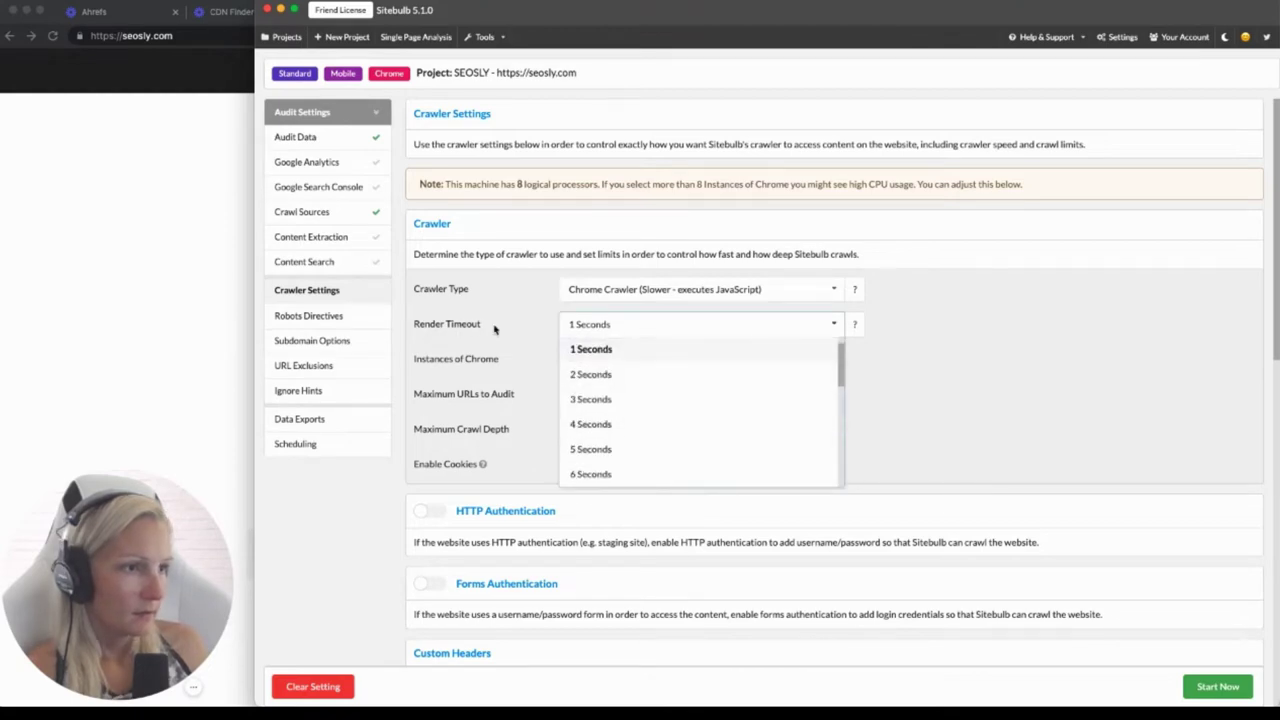
click(650, 346)
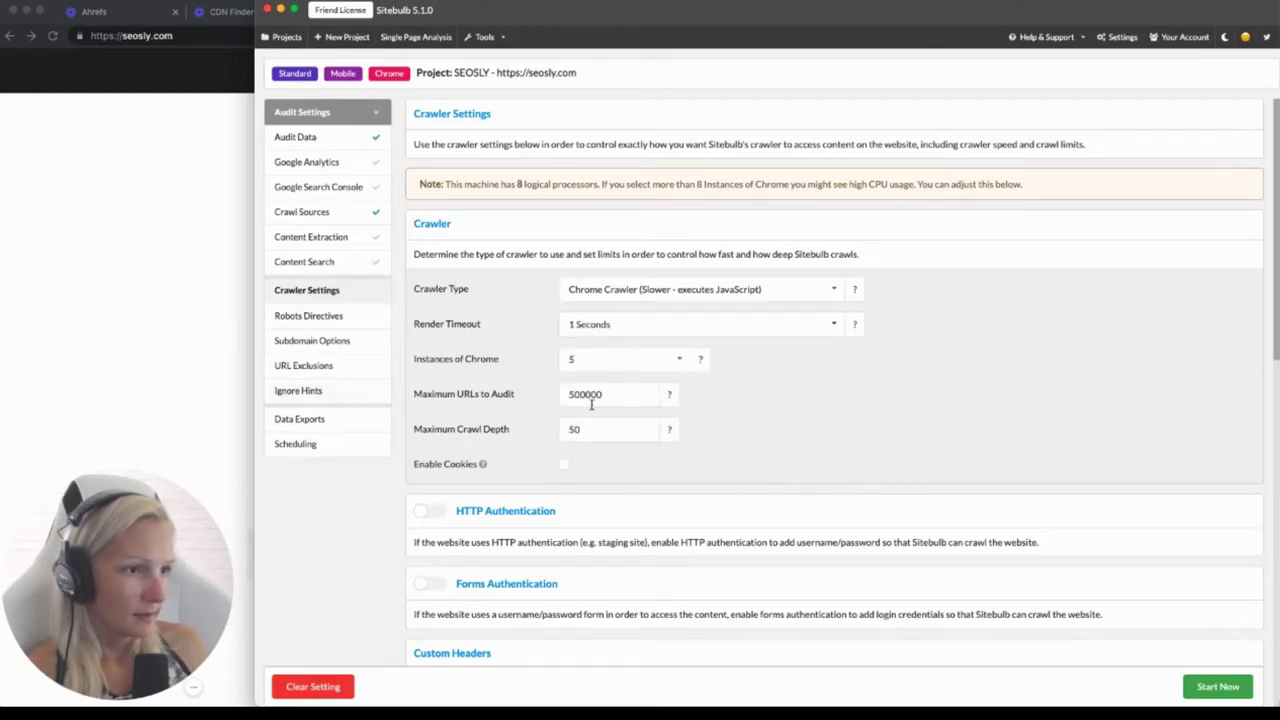
scroll(591, 404, down, 1)
scroll(654, 452, down, 5)
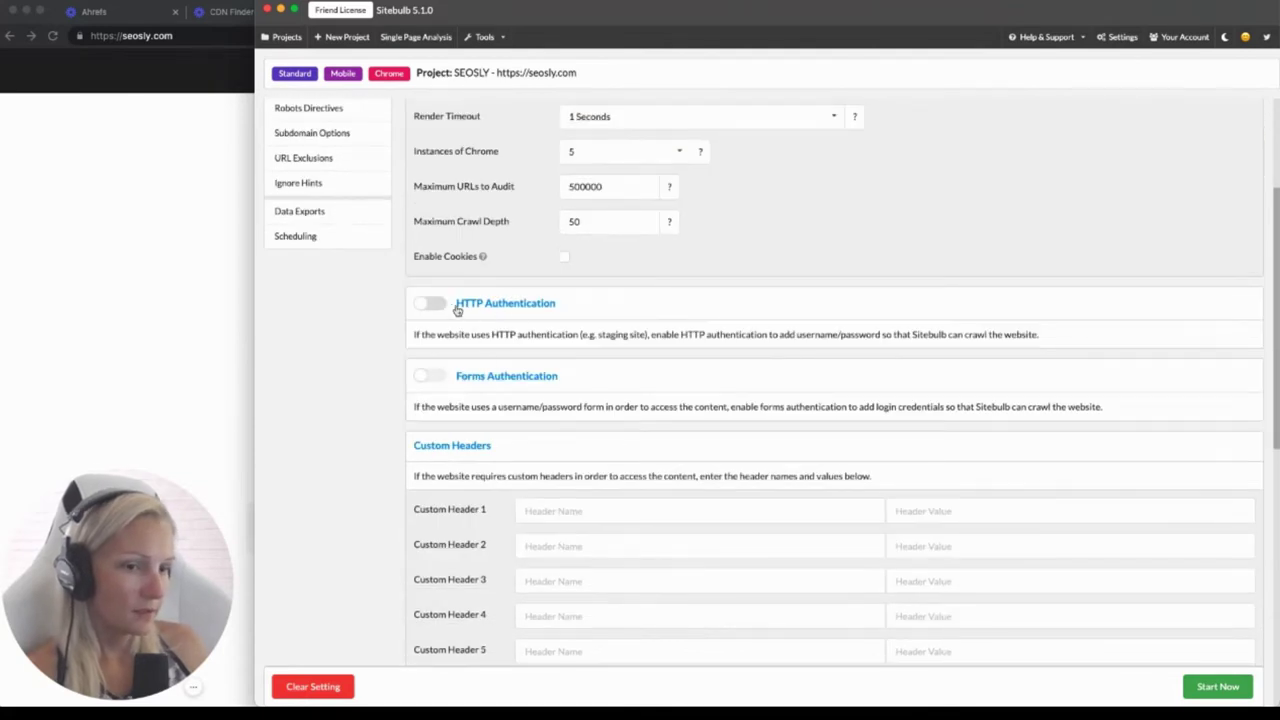
scroll(405, 417, down, 12)
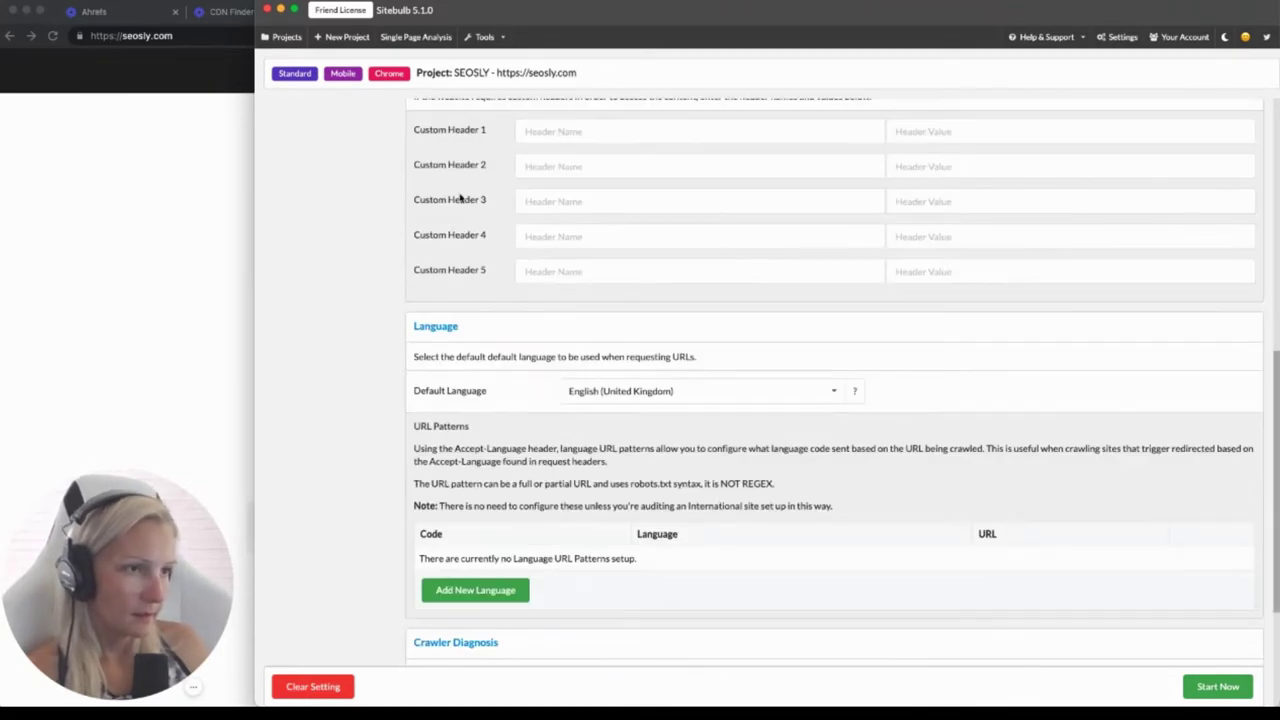
scroll(455, 248, down, 3)
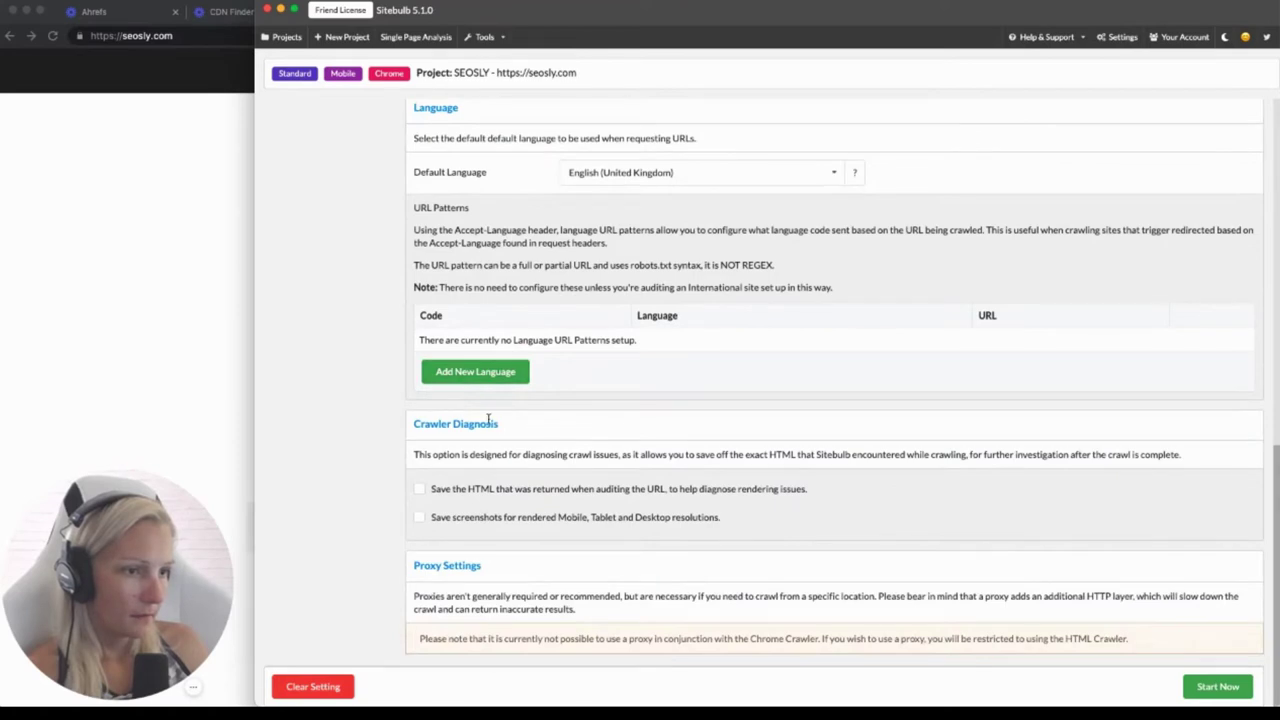
scroll(488, 420, up, 15)
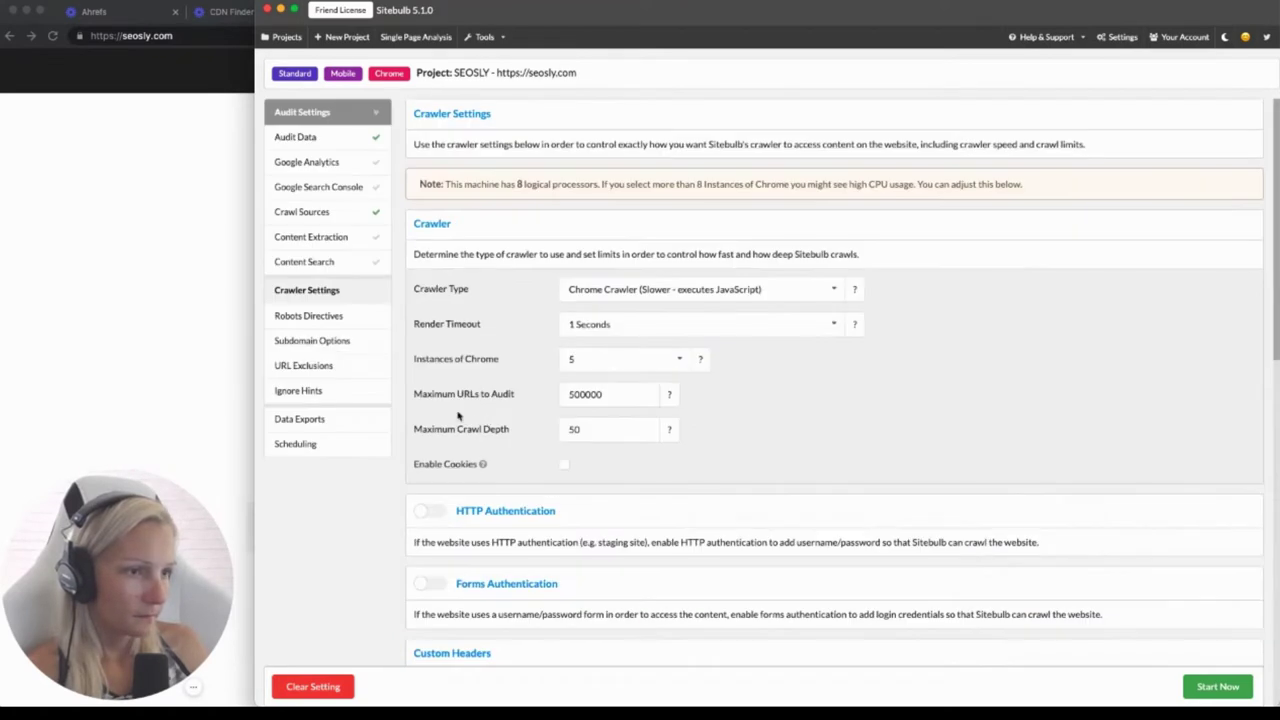
Examine the robots directives and the available user agents for search engine bot or browser emulation
click(322, 318)
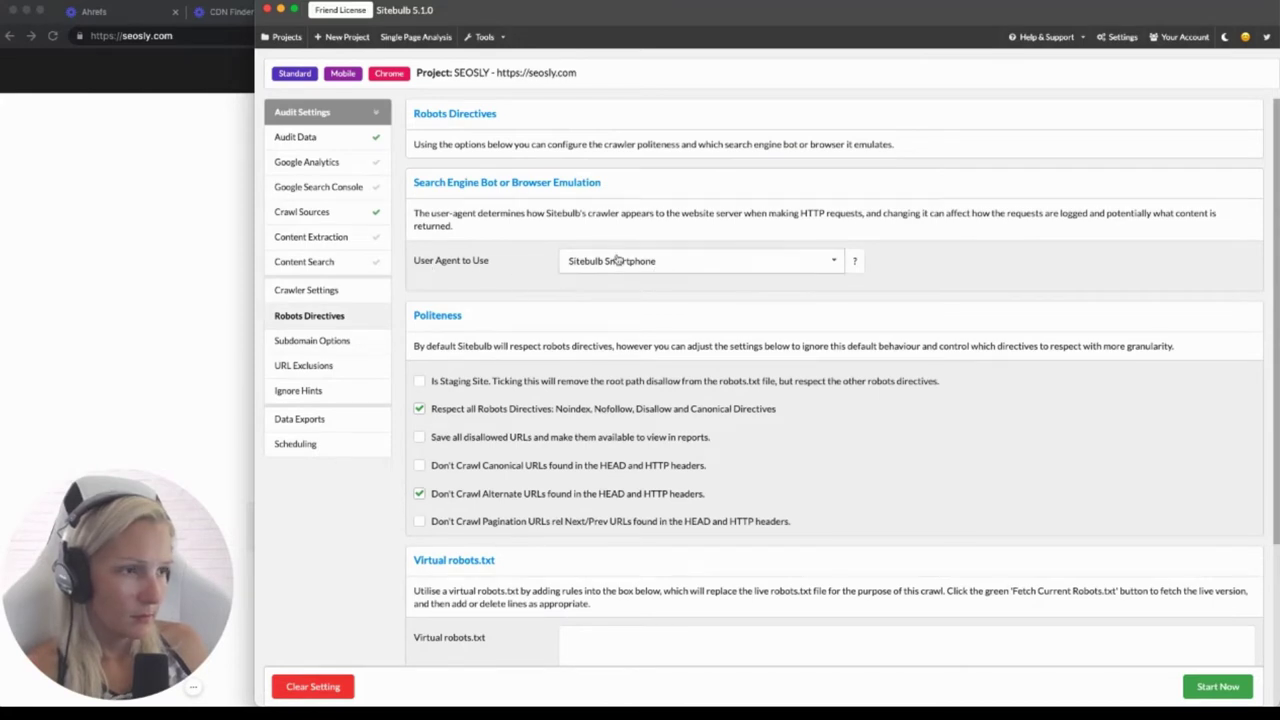
click(648, 262)
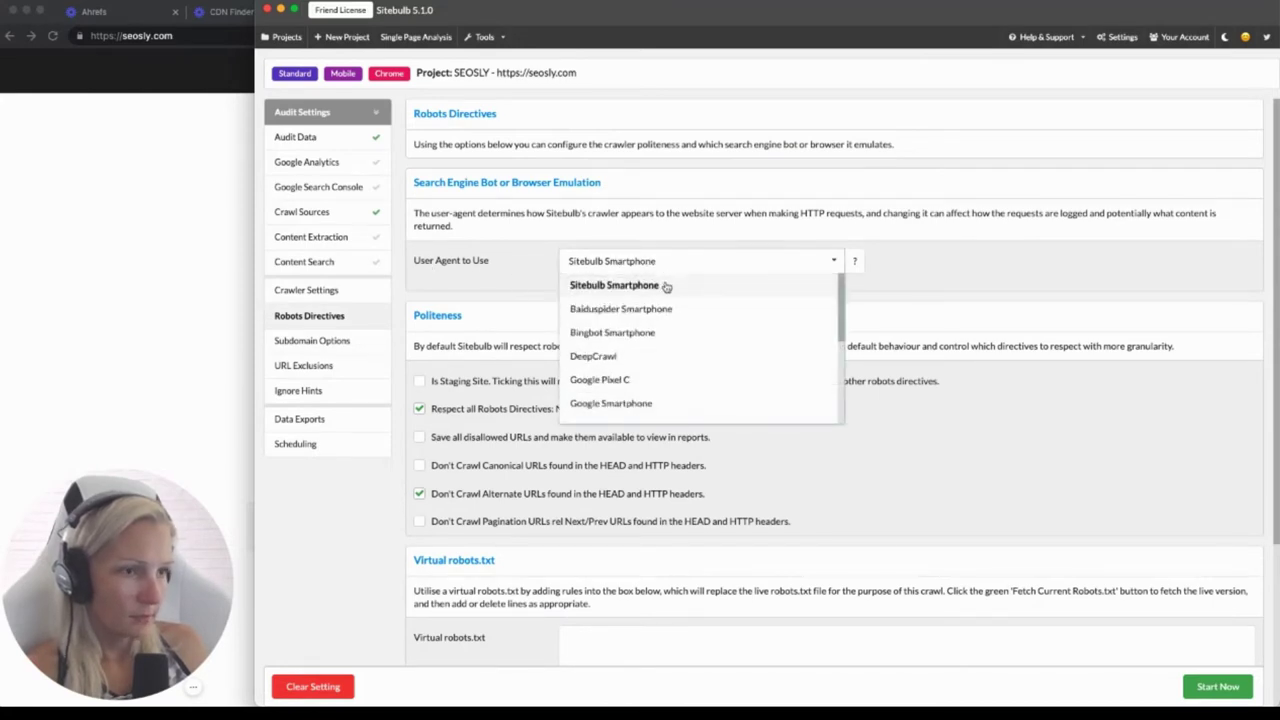
scroll(740, 345, down, 5)
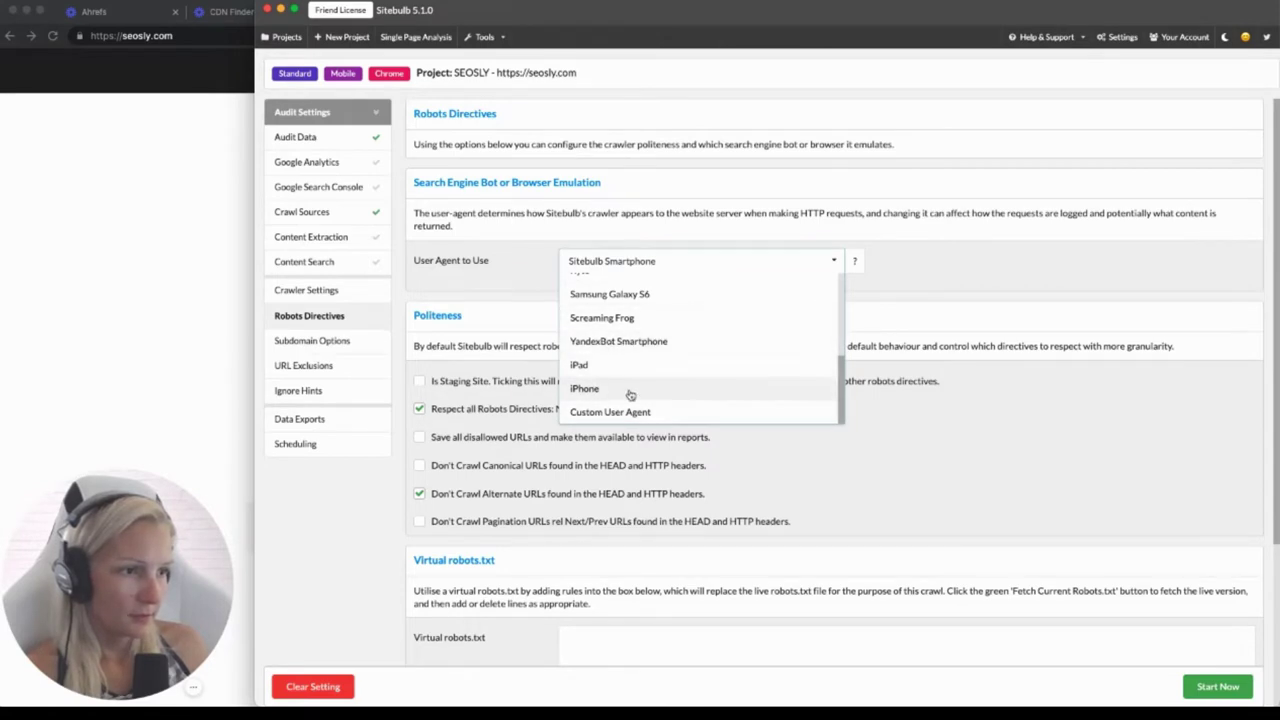
scroll(645, 370, up, 3)
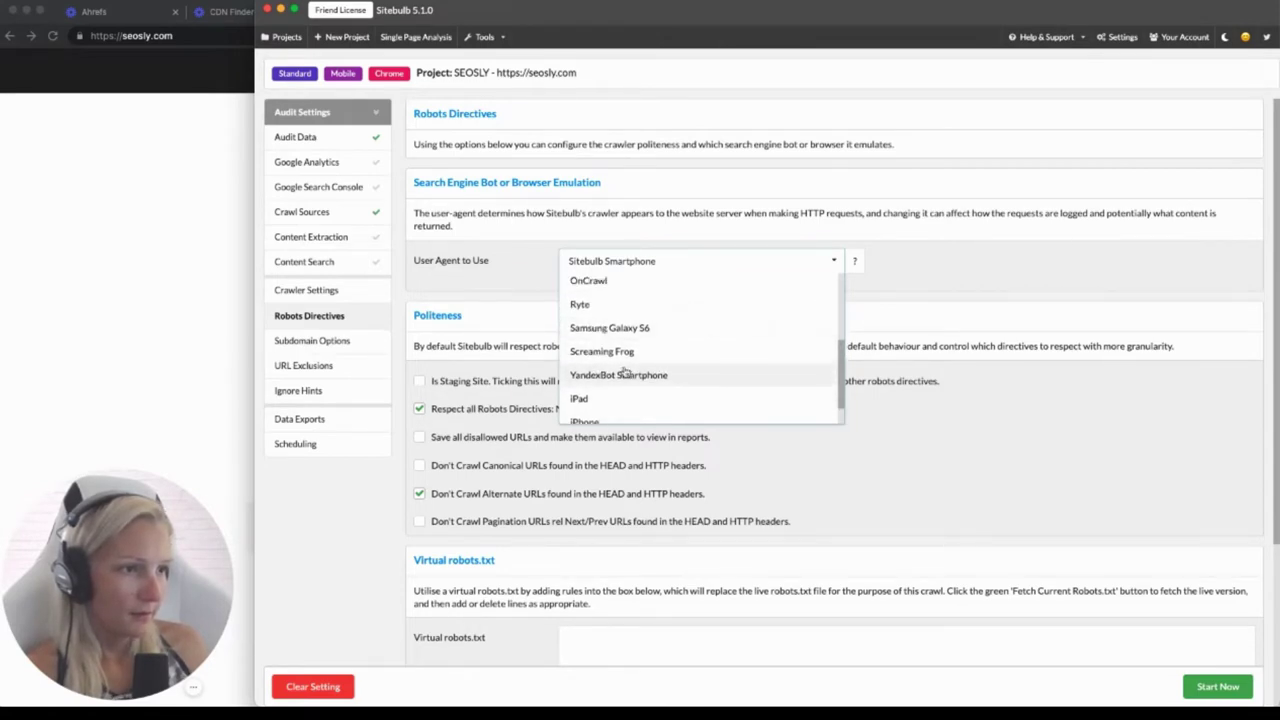
scroll(638, 368, up, 2)
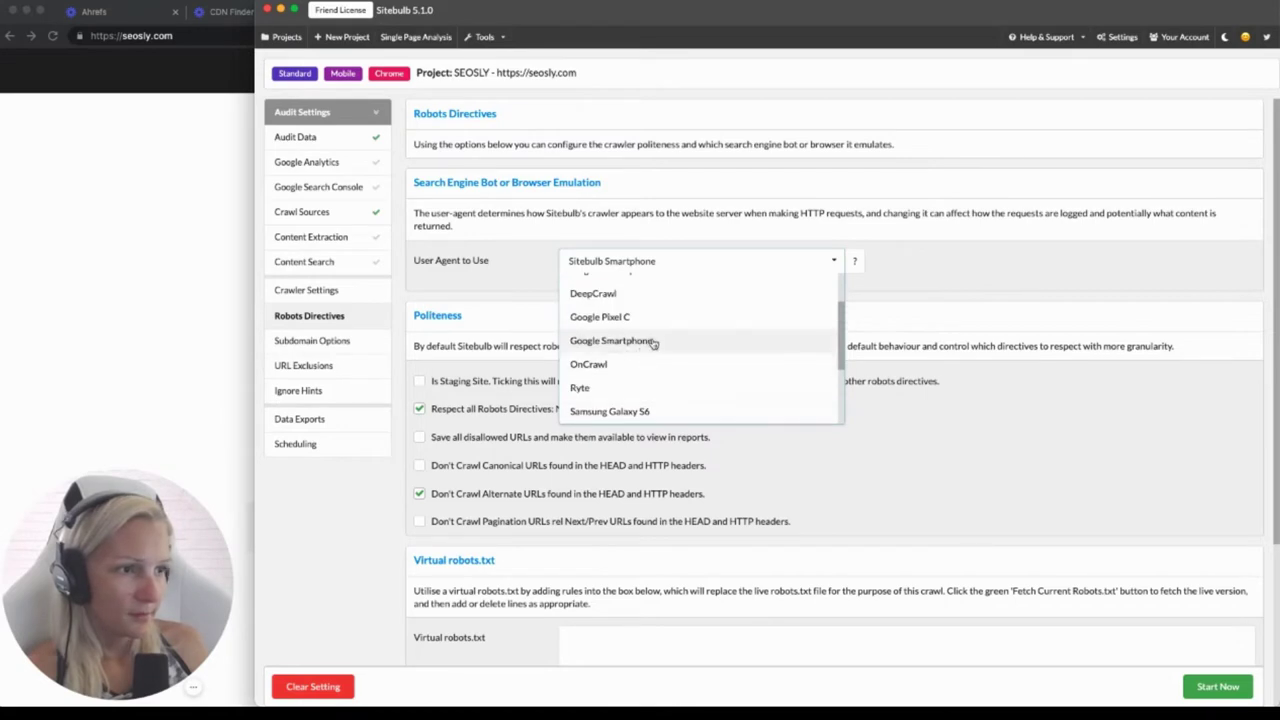
scroll(645, 300, up, 3)
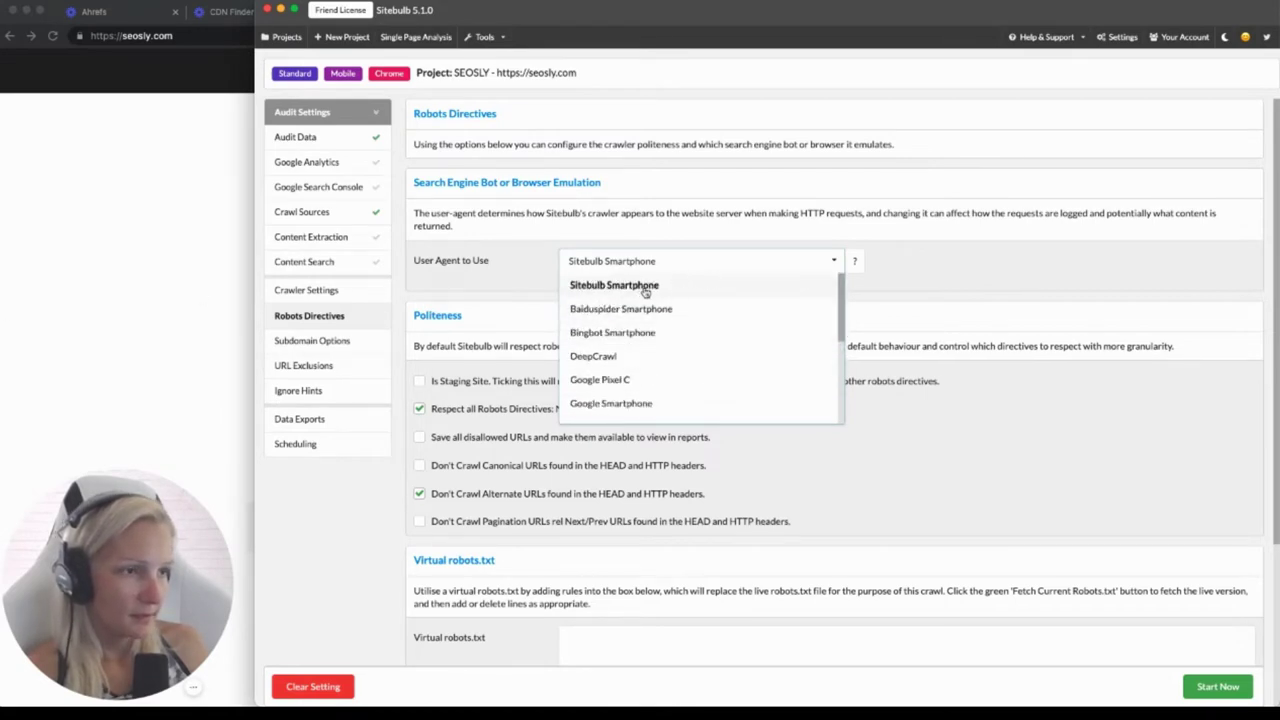
click(533, 255)
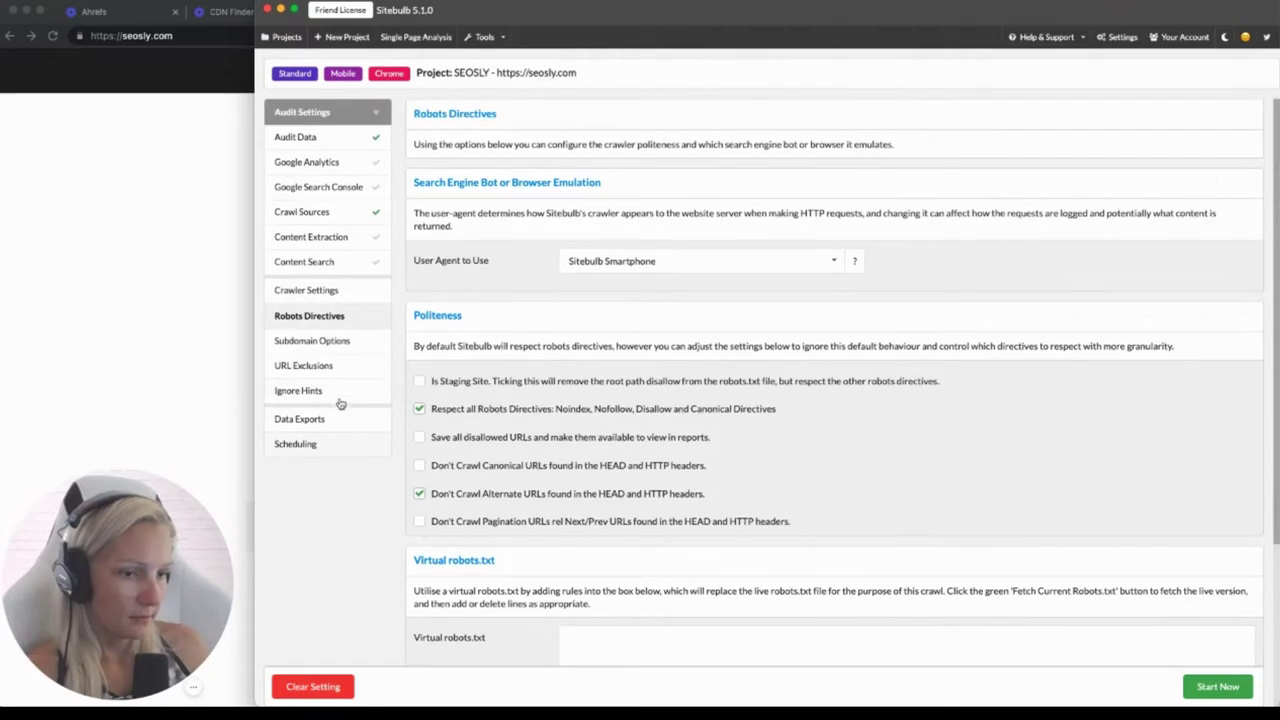
Start the configured audit, and open the finished Jun 12, 2021 audit of the seosly.com project
click(1210, 689)
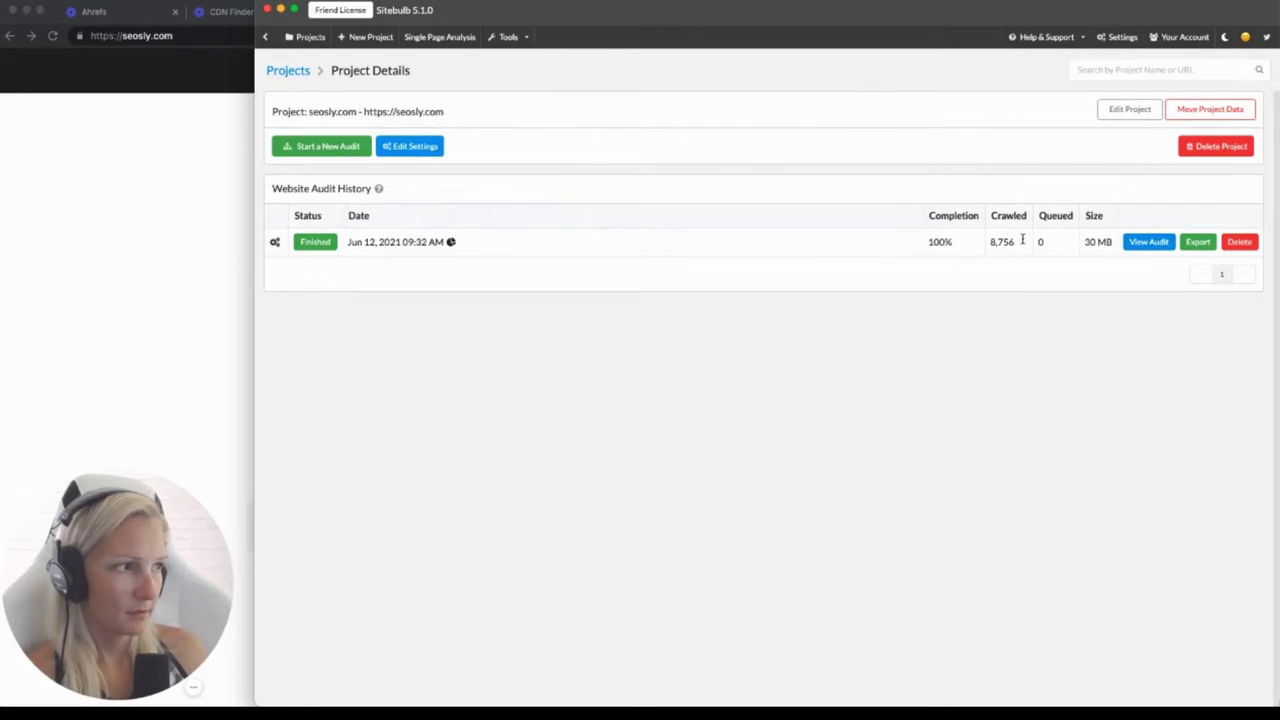
click(1147, 243)
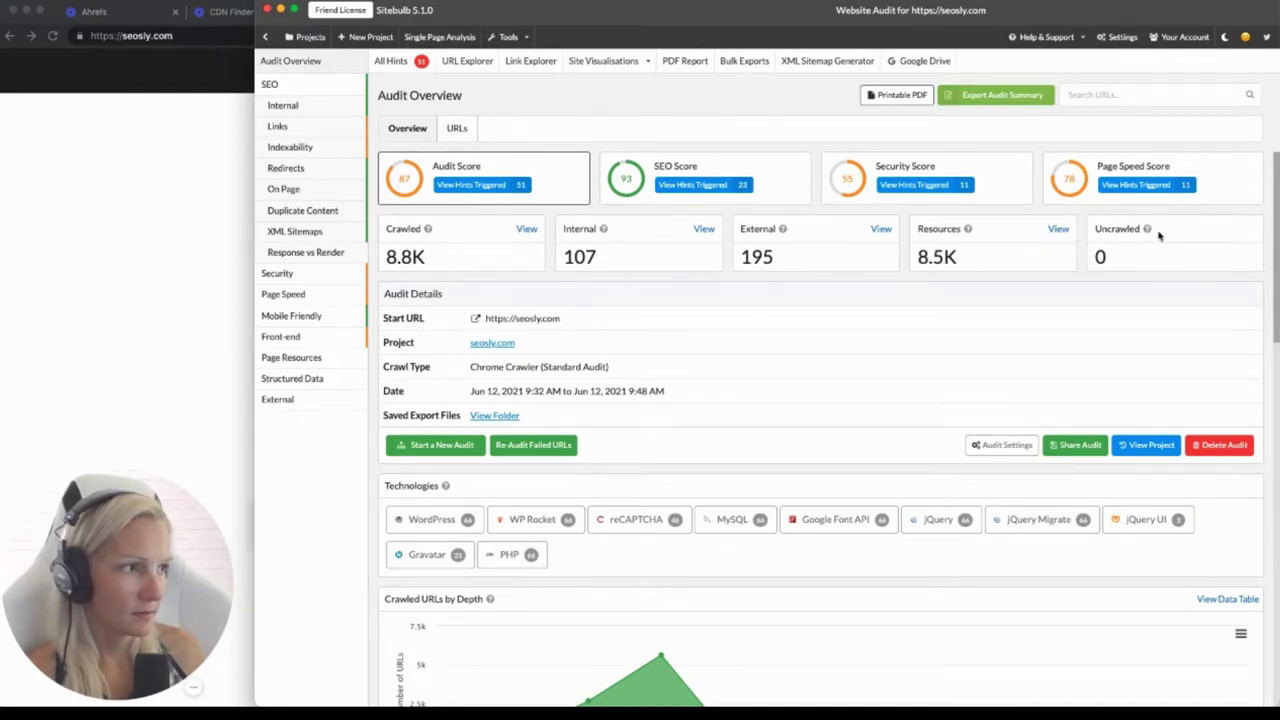
Examine the audit overview, including the audit details, detected technologies and the Crawled URLs by Depth chart
scroll(739, 304, down, 1)
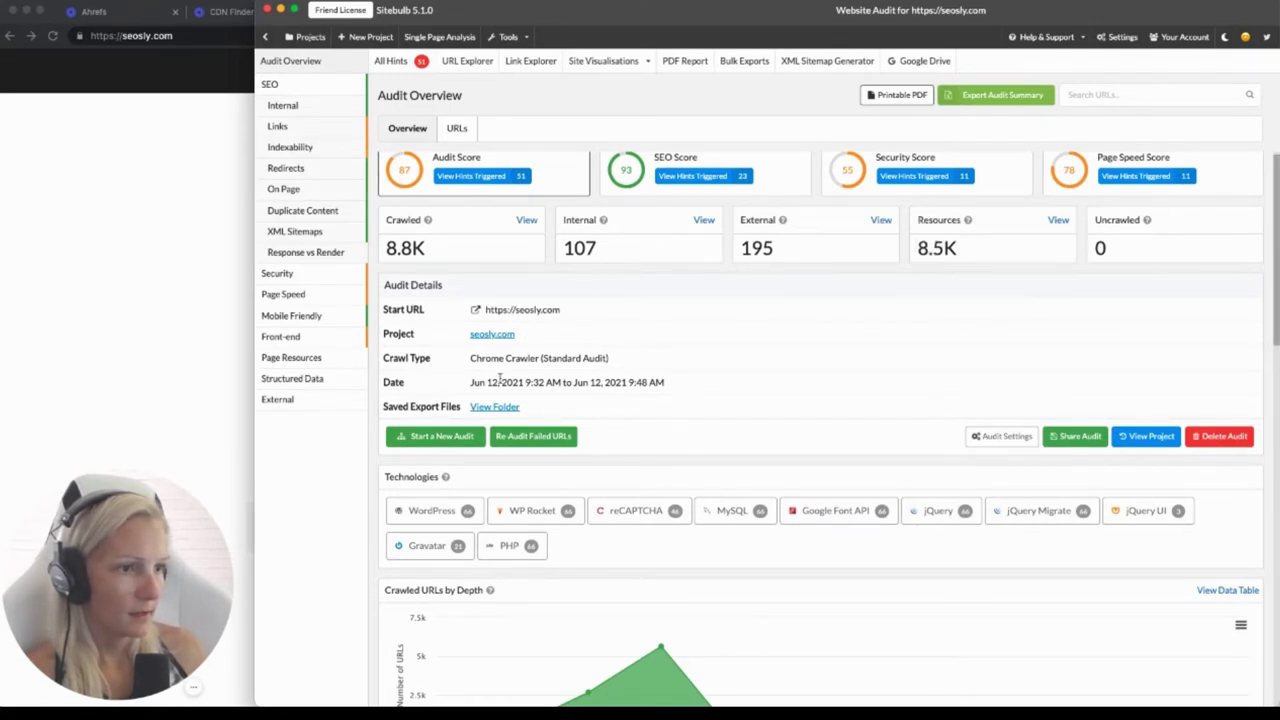
scroll(627, 281, down, 3)
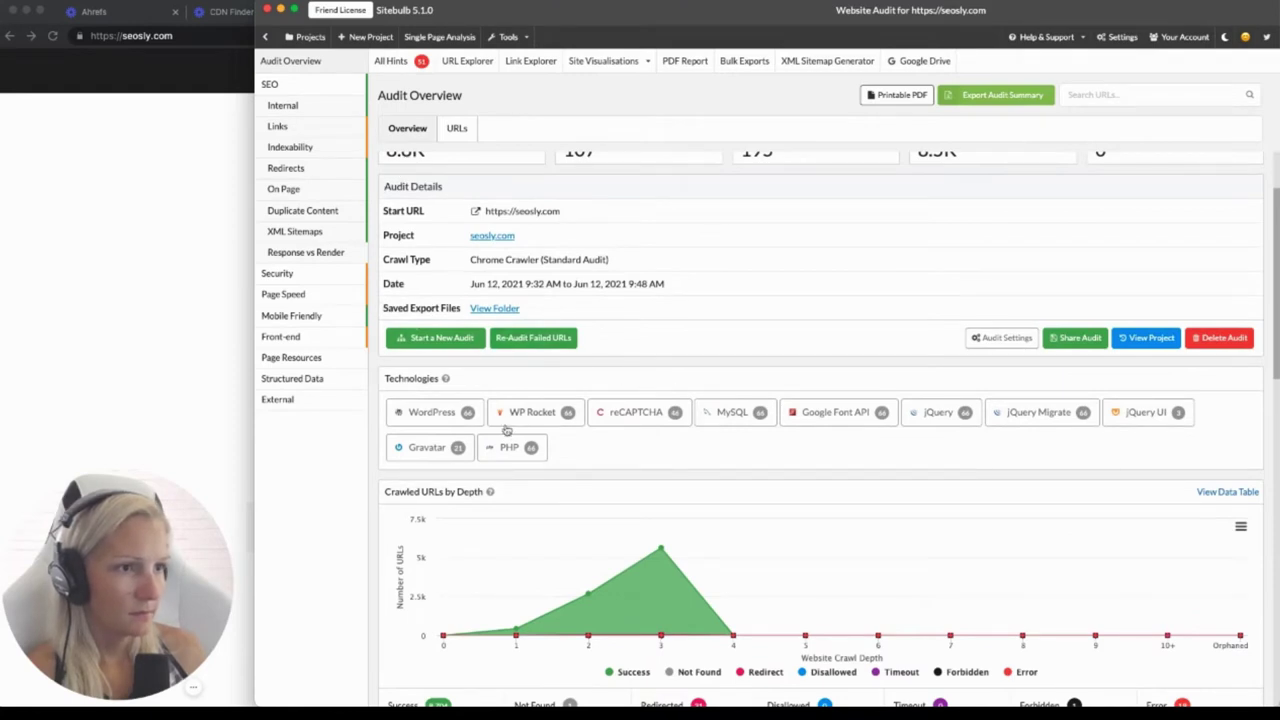
scroll(540, 345, down, 2)
scroll(535, 335, down, 4)
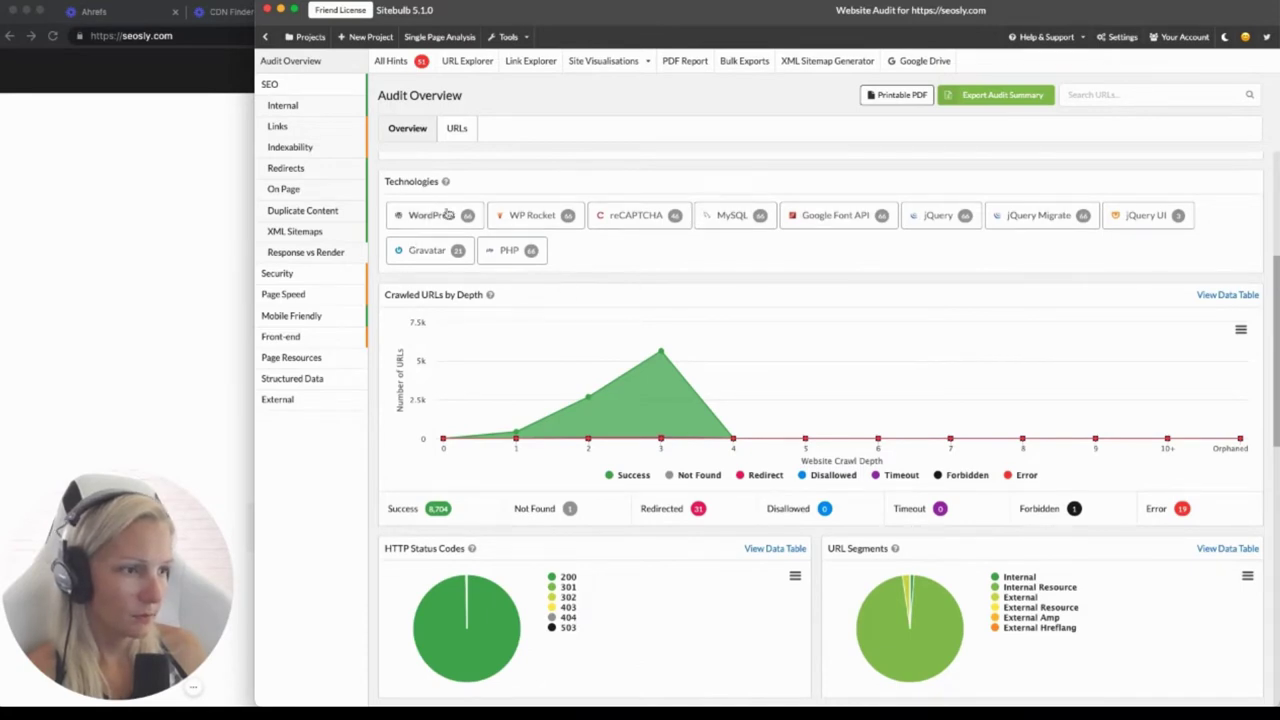
scroll(783, 274, down, 2)
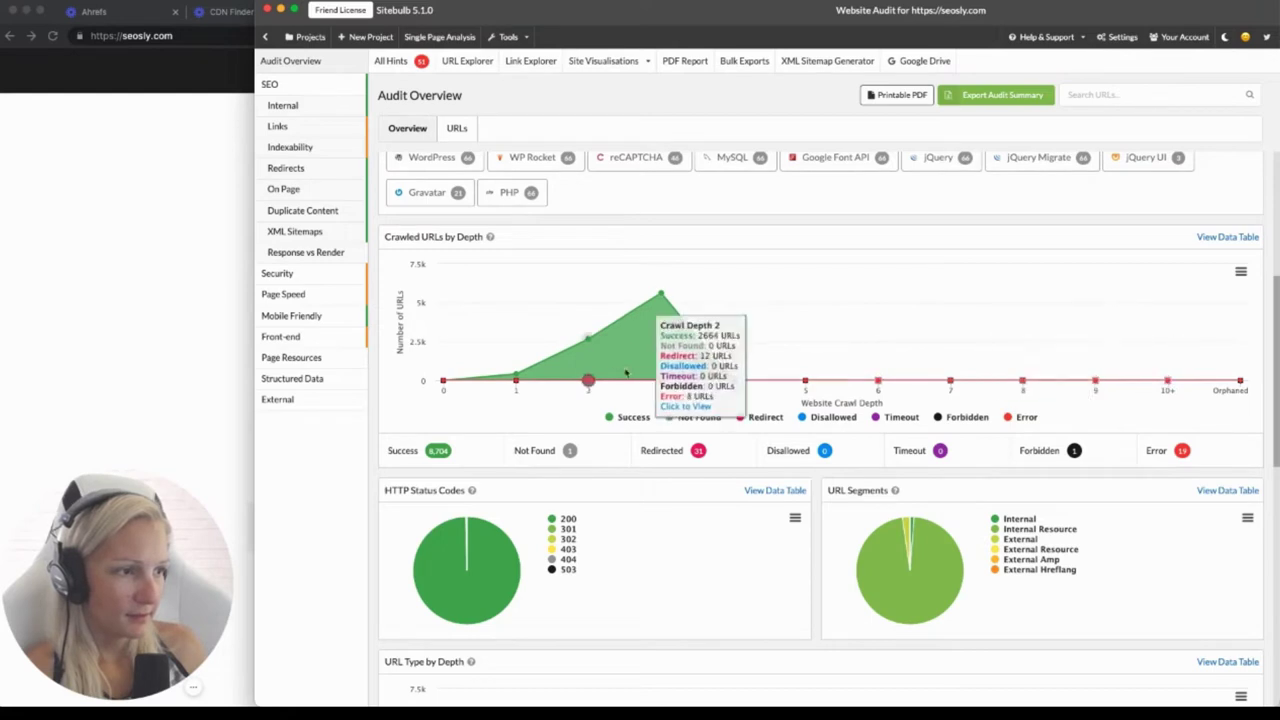
scroll(877, 380, down, 1)
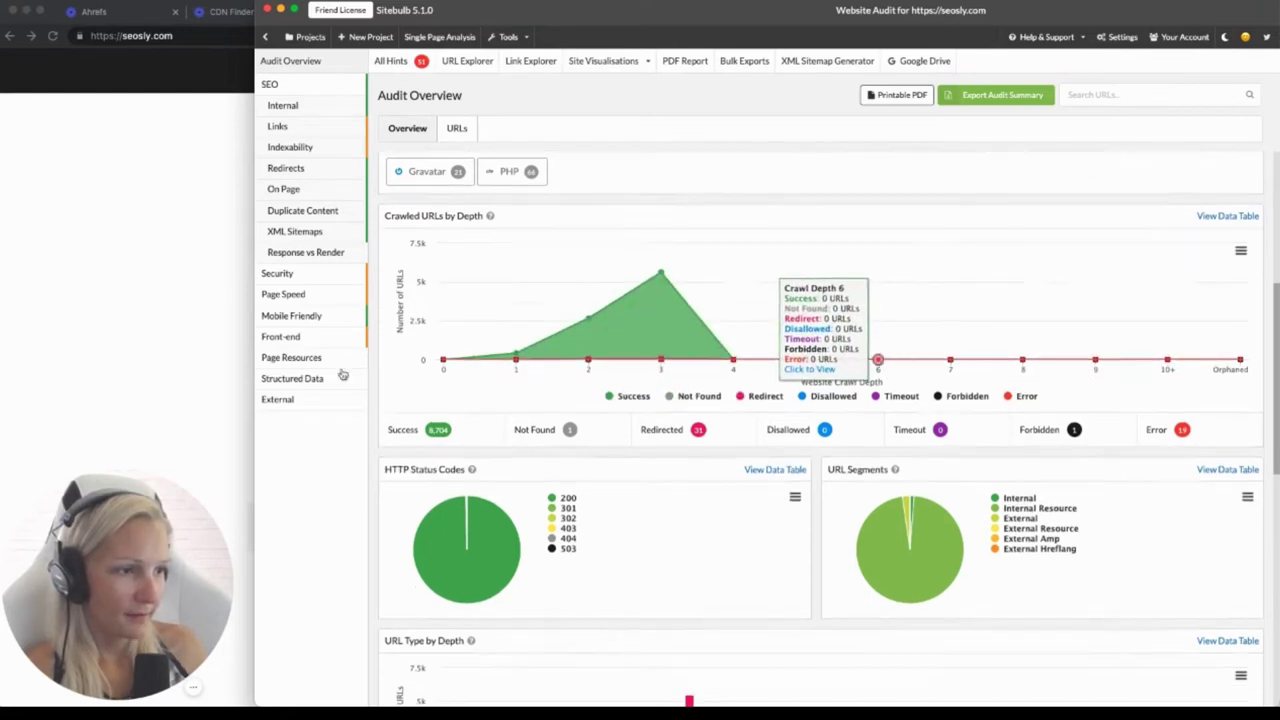
scroll(430, 260, down, 5)
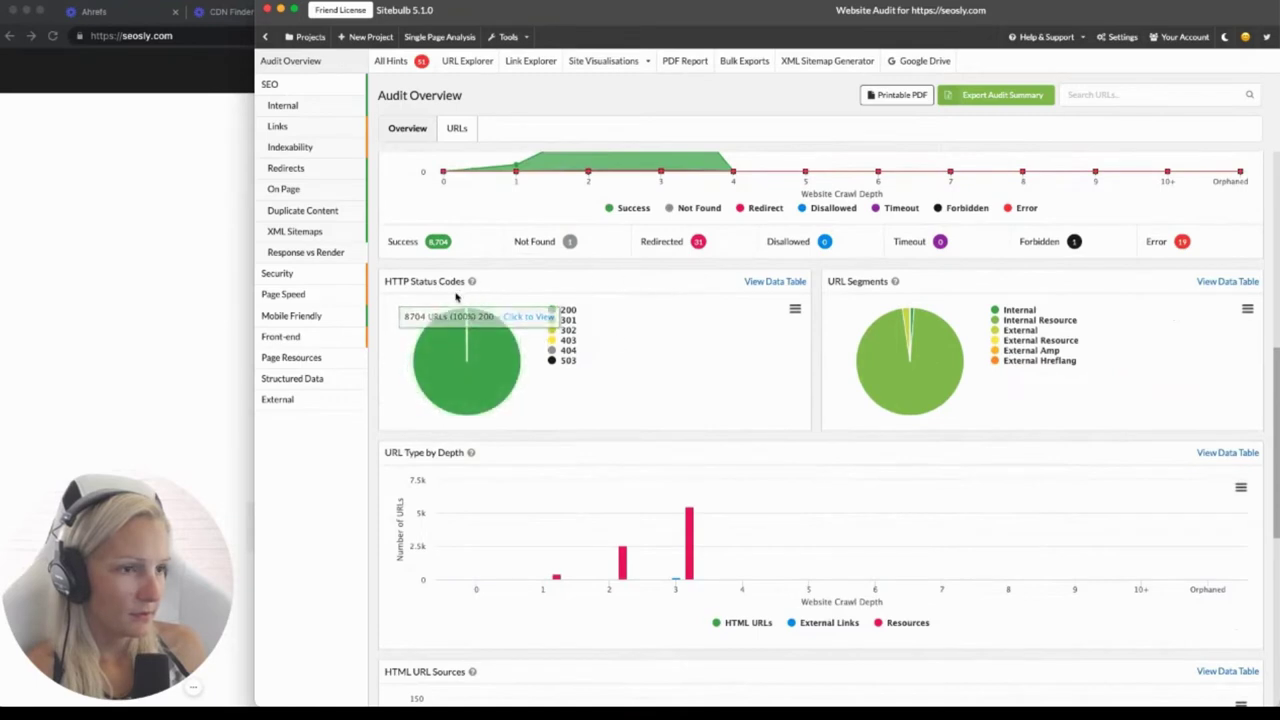
Hide the 200, 301 and 403 codes in the HTTP Status Codes chart, leaving 302, 404 and 503 displayed
click(795, 309)
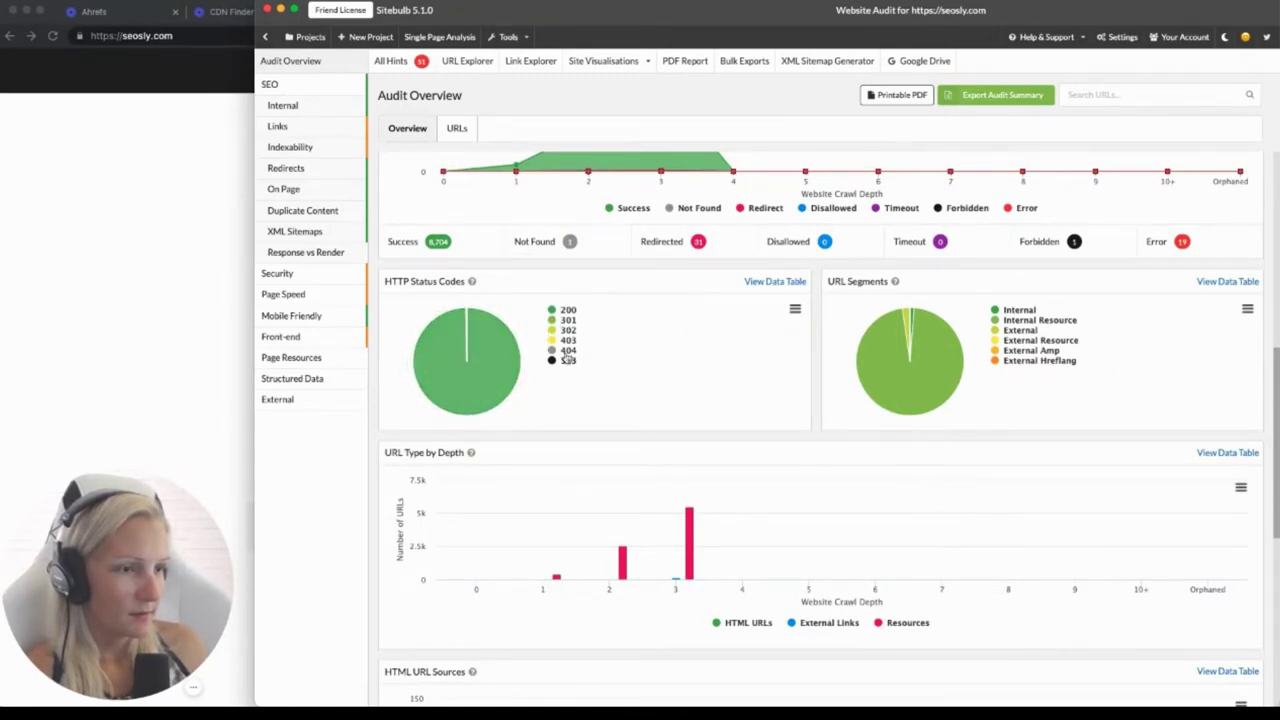
click(568, 320)
click(568, 310)
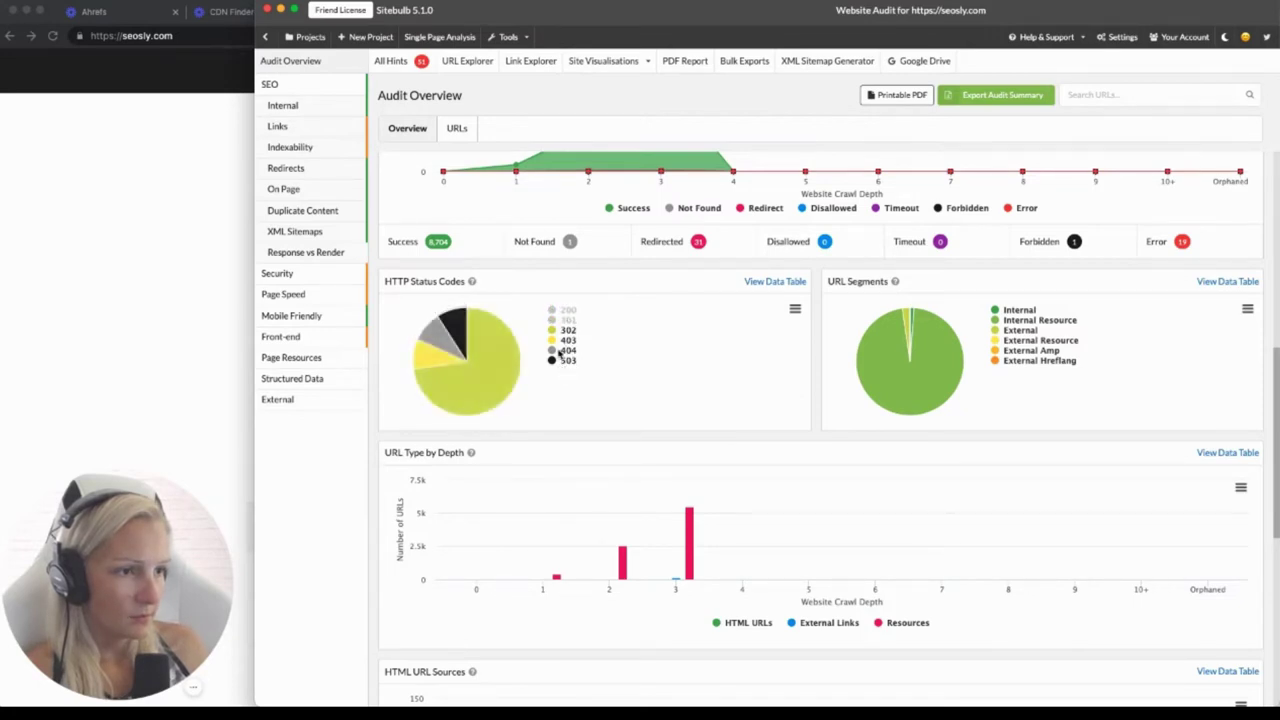
click(566, 362)
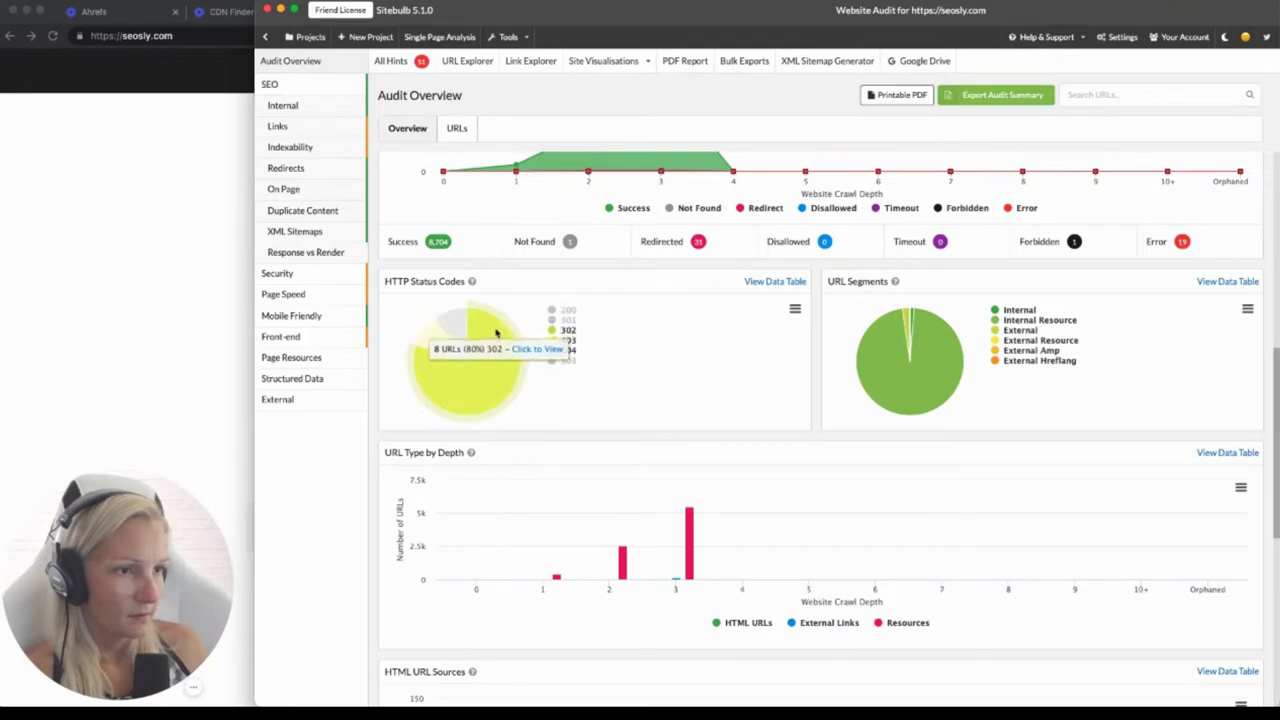
click(566, 365)
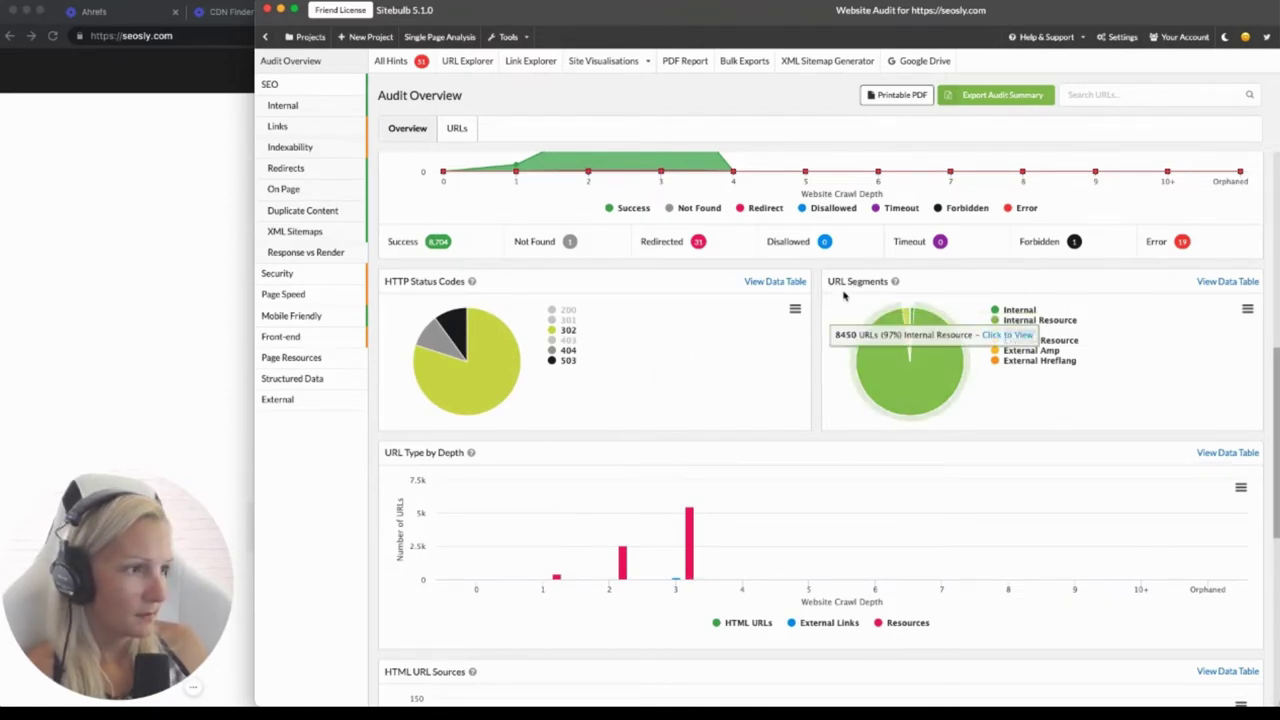
Examine the URL Type by Depth, HTML URL Sources and Content Types charts in the audit overview
scroll(529, 423, down, 5)
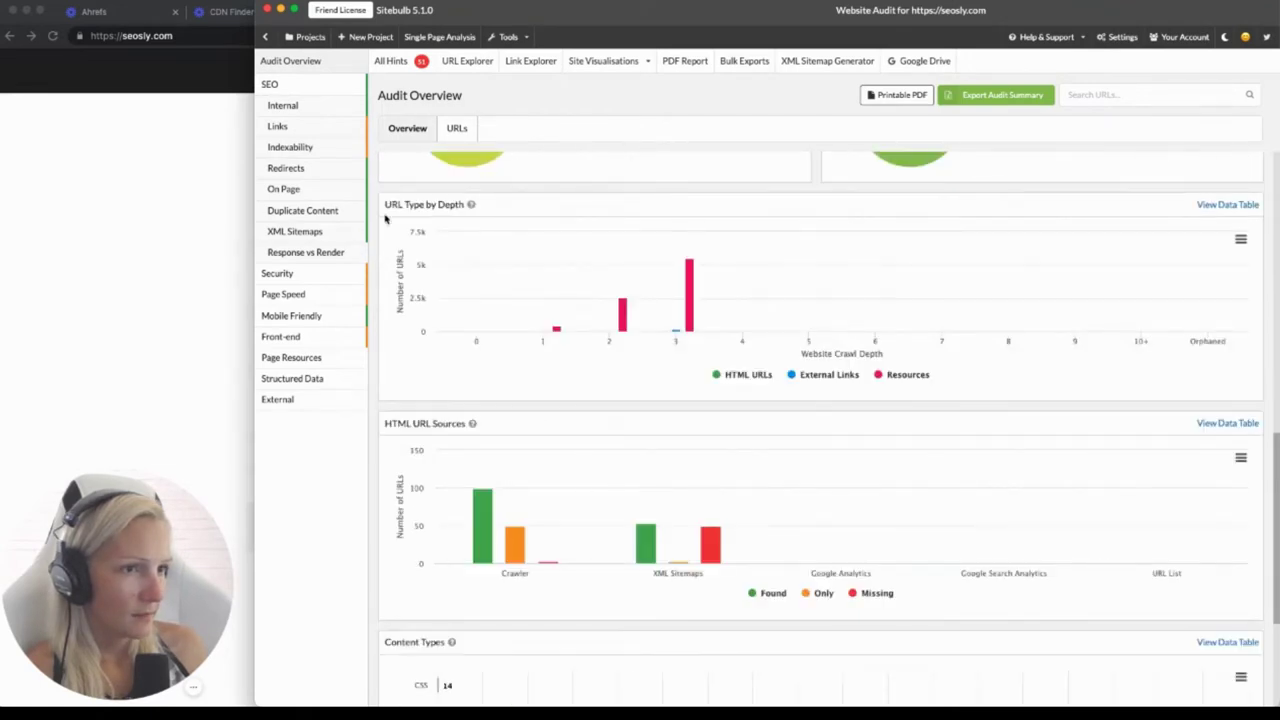
scroll(1039, 397, down, 2)
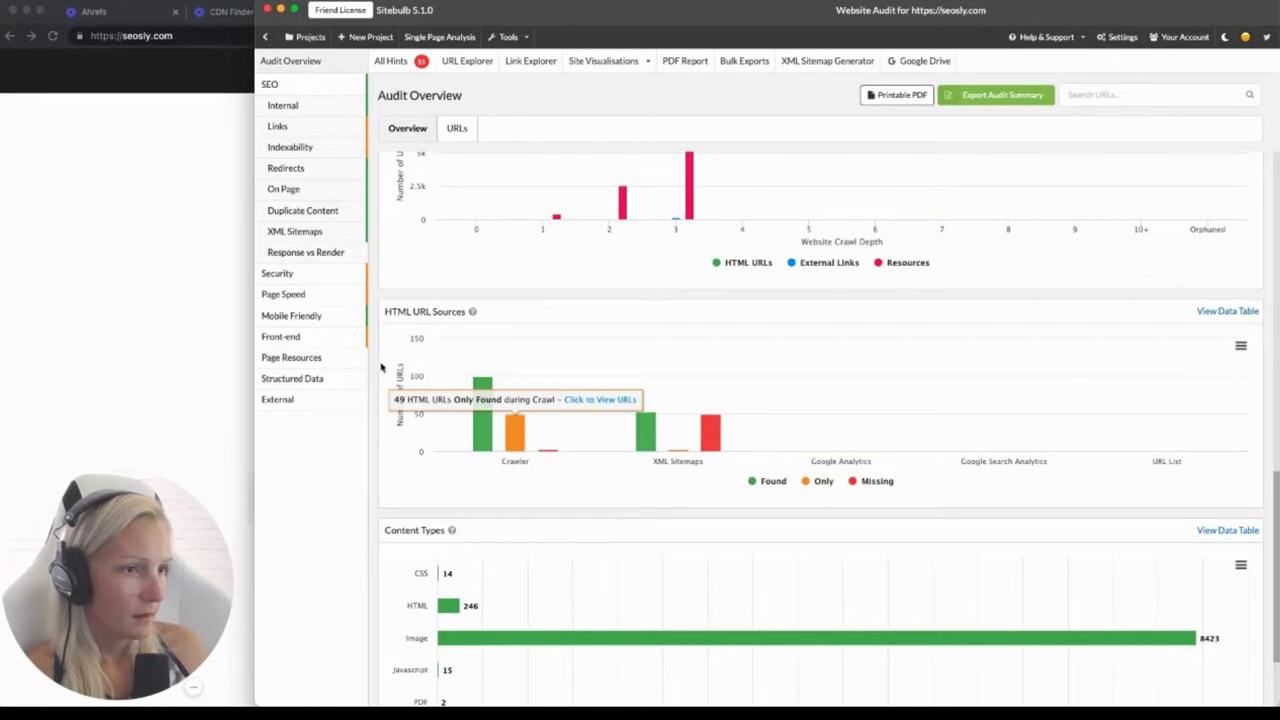
scroll(399, 482, down, 3)
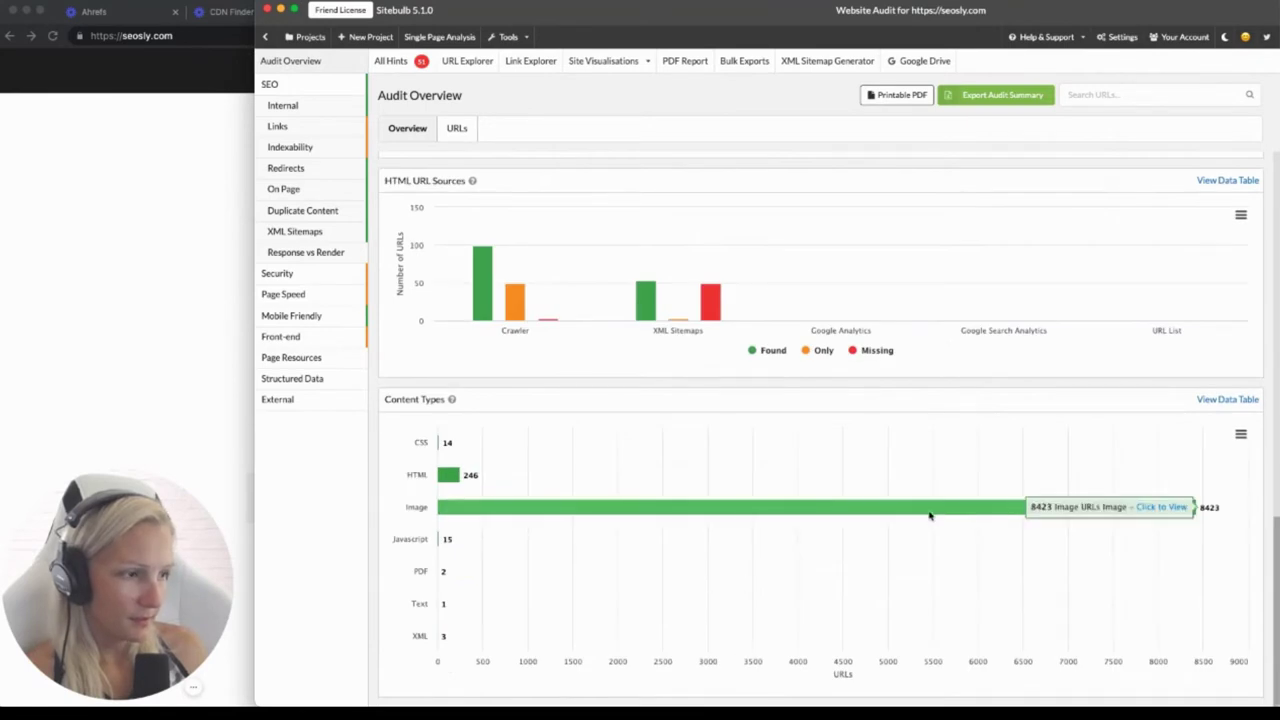
mouse_move(594, 518)
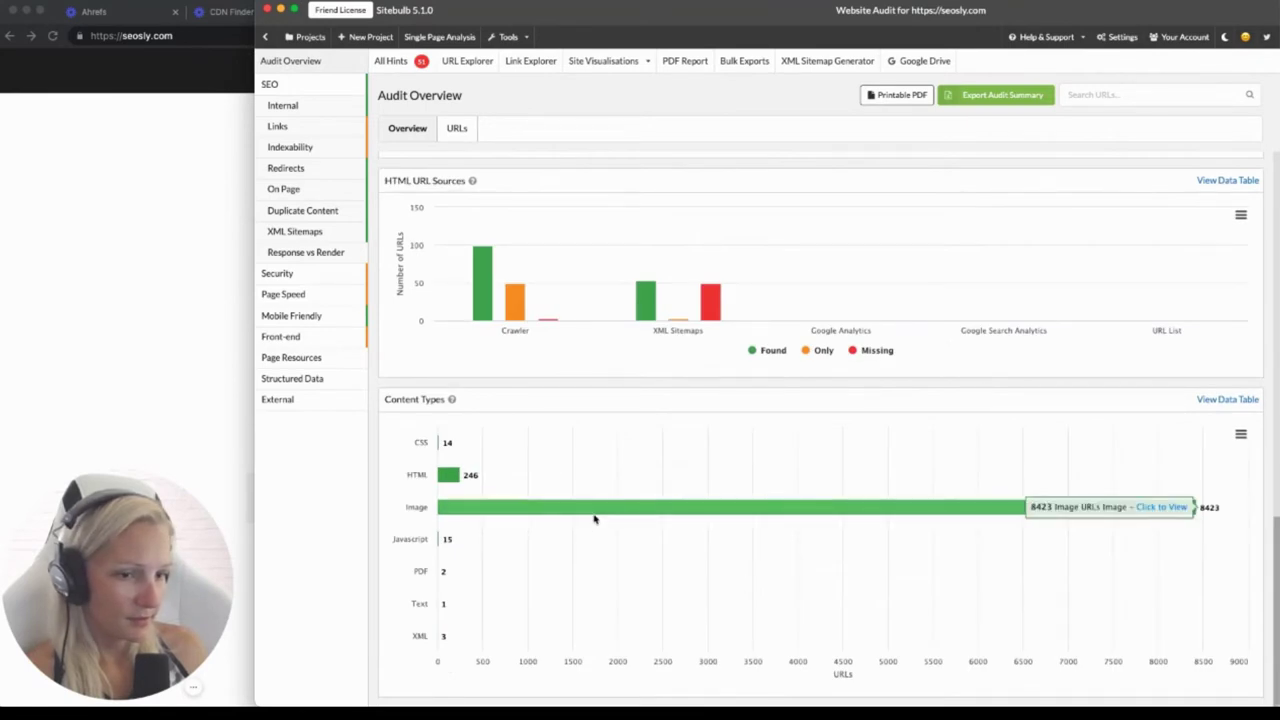
scroll(594, 518, up, 15)
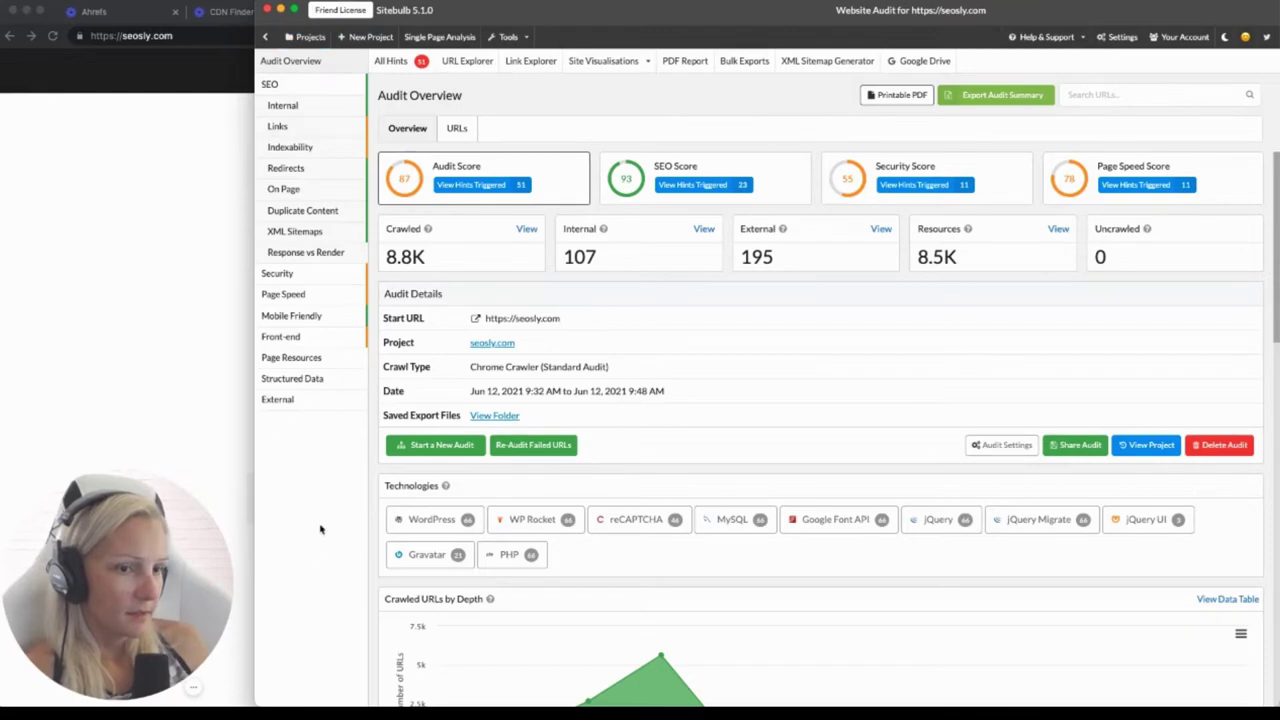
Open the hints of the SEO report and examine the critical and high-priority ones
click(321, 85)
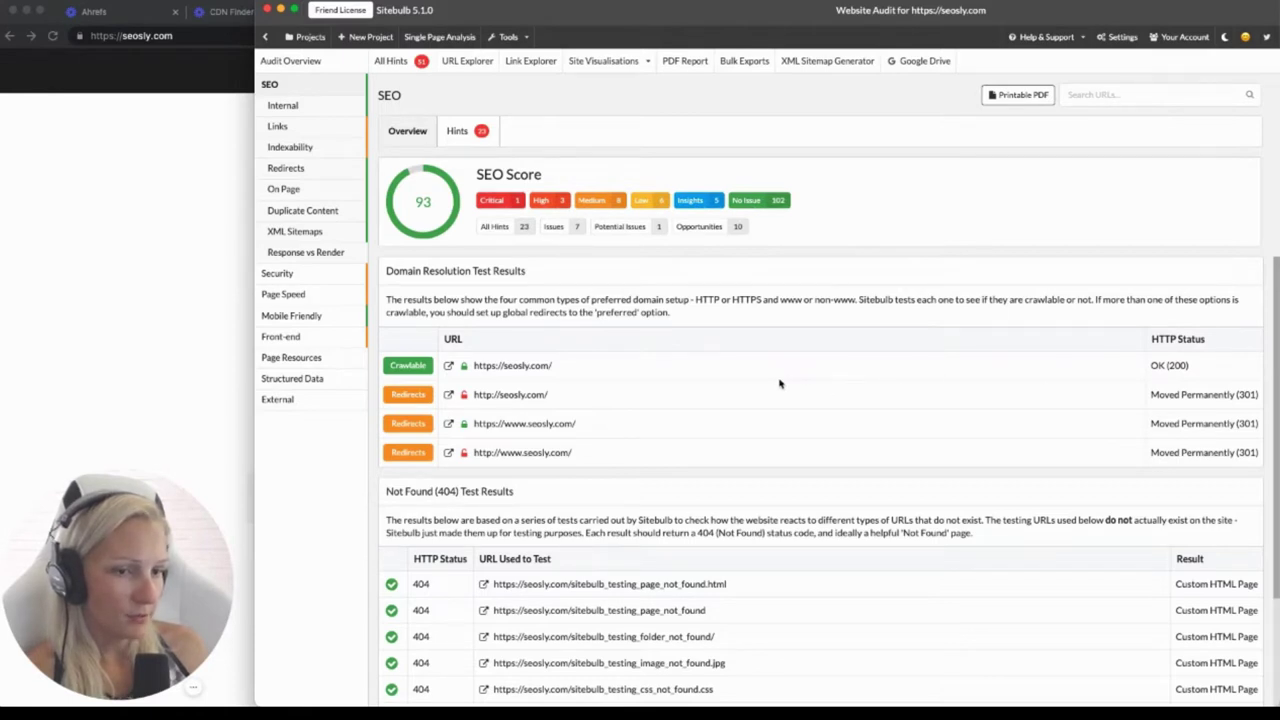
click(468, 136)
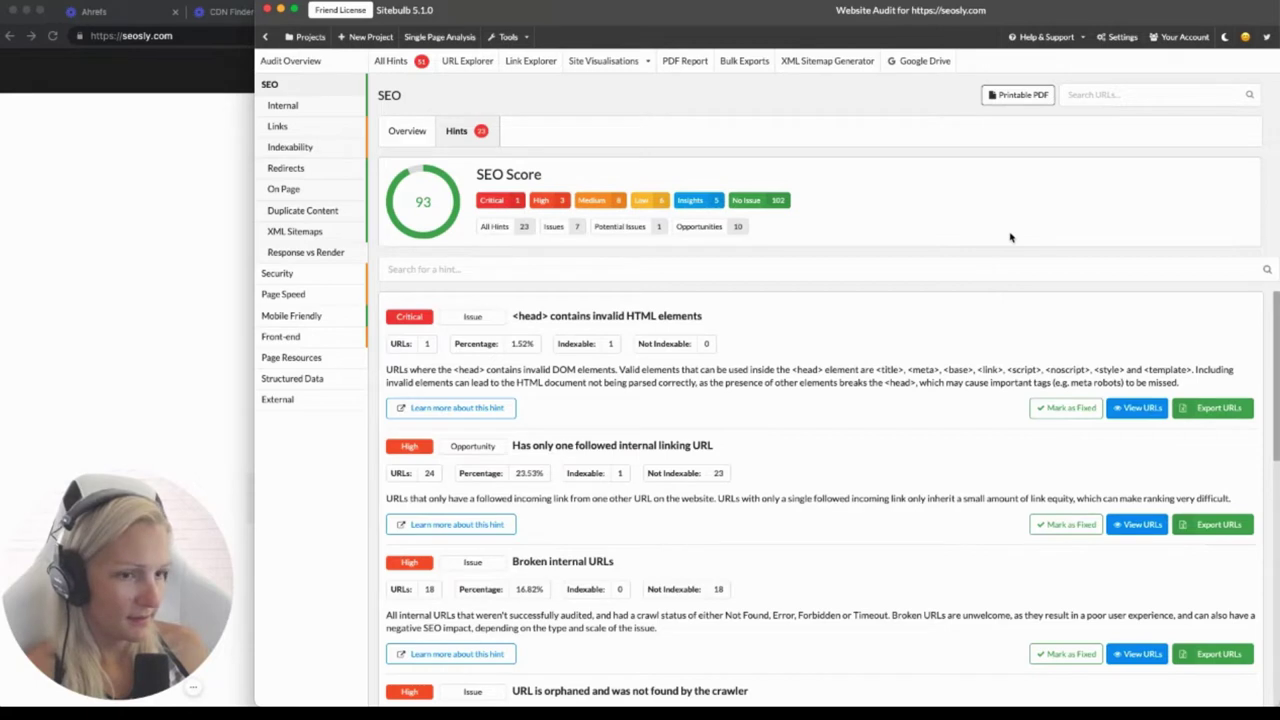
scroll(875, 340, down, 1)
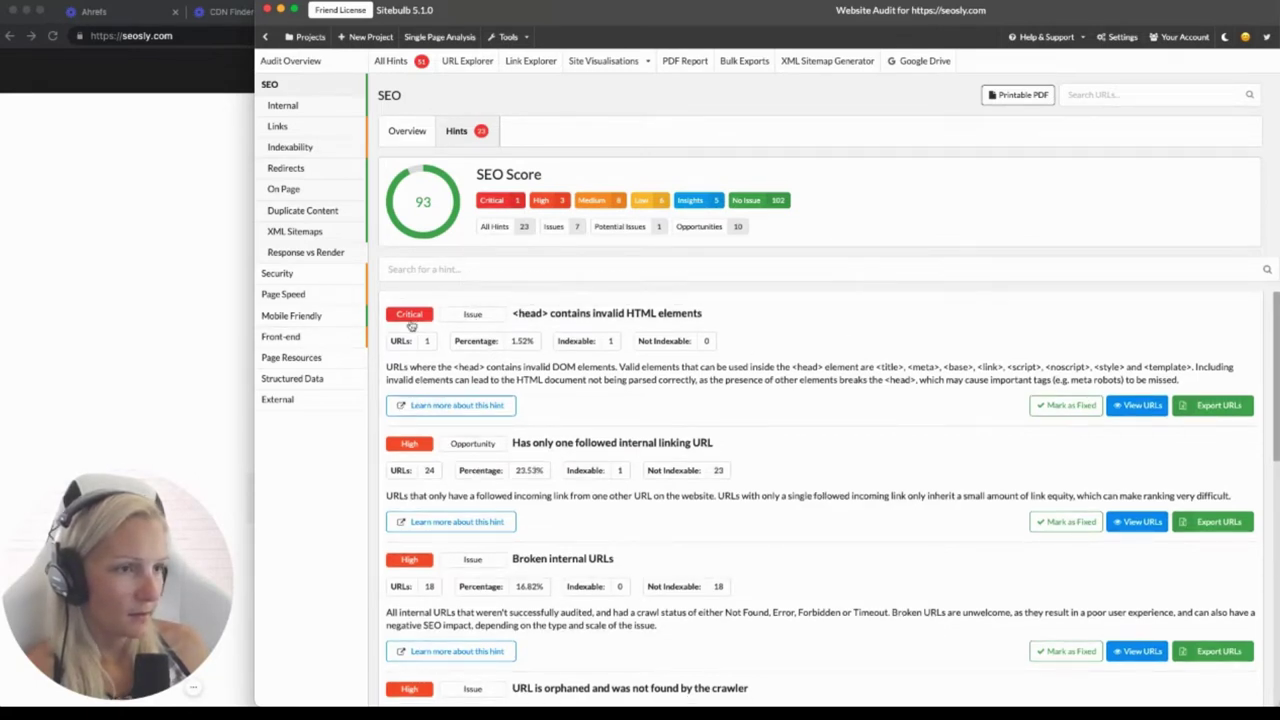
scroll(700, 355, down, 2)
scroll(759, 367, up, 1)
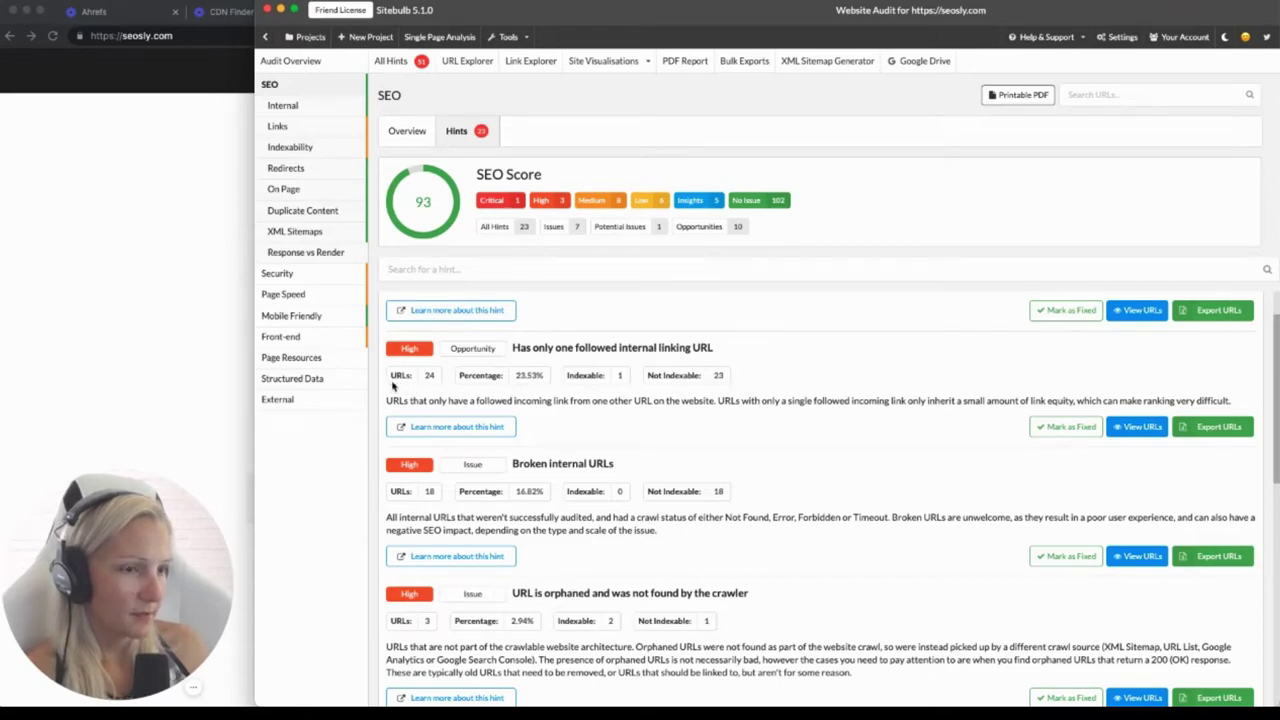
scroll(396, 384, up, 1)
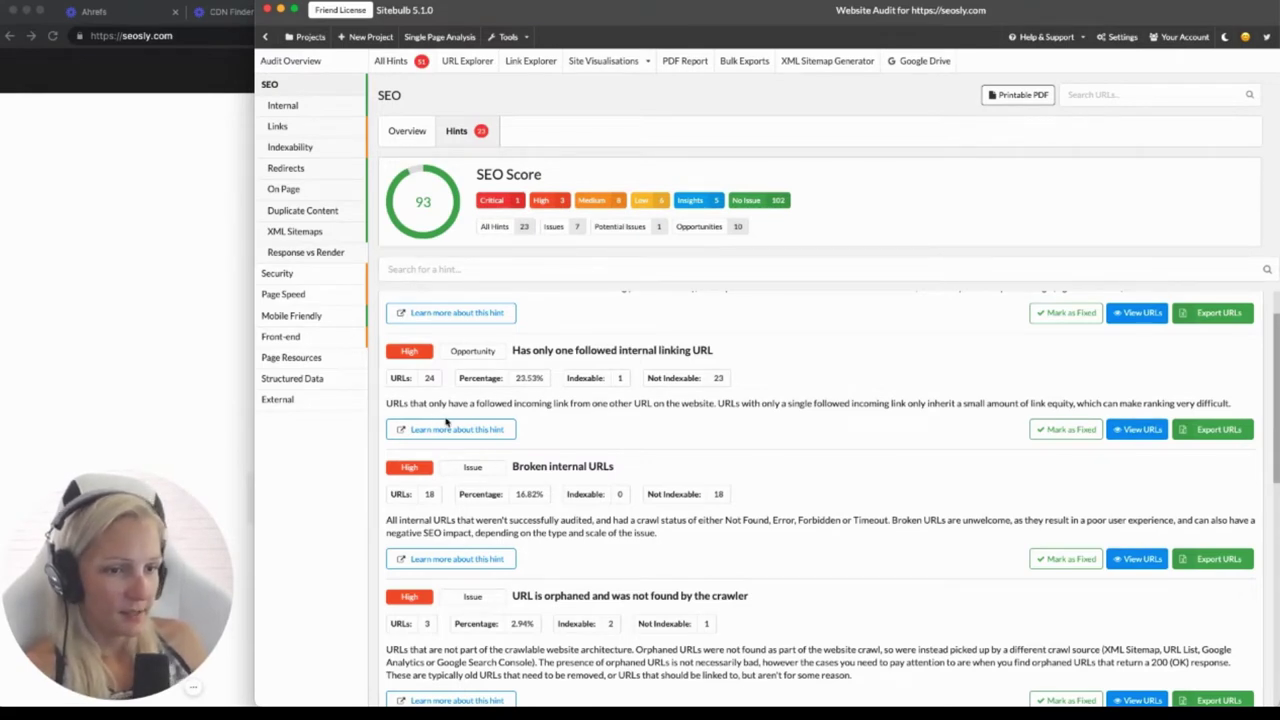
scroll(444, 428, up, 1)
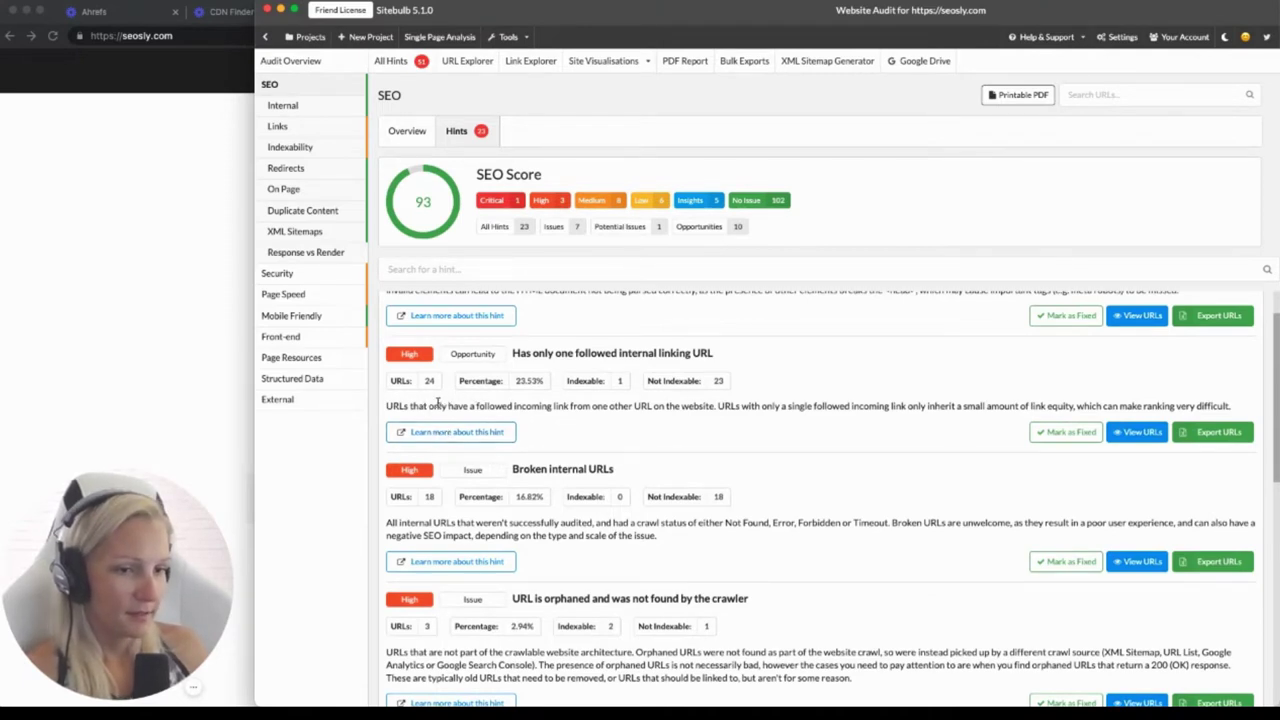
scroll(440, 405, up, 2)
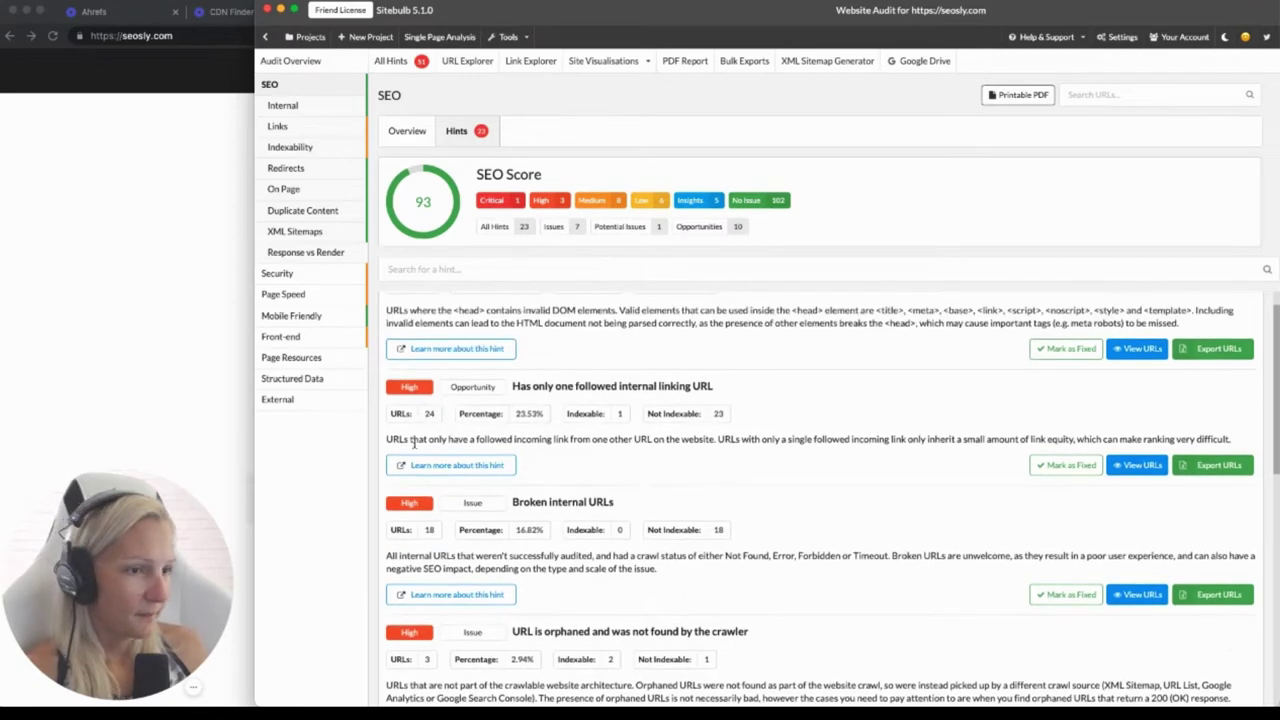
scroll(430, 565, down, 2)
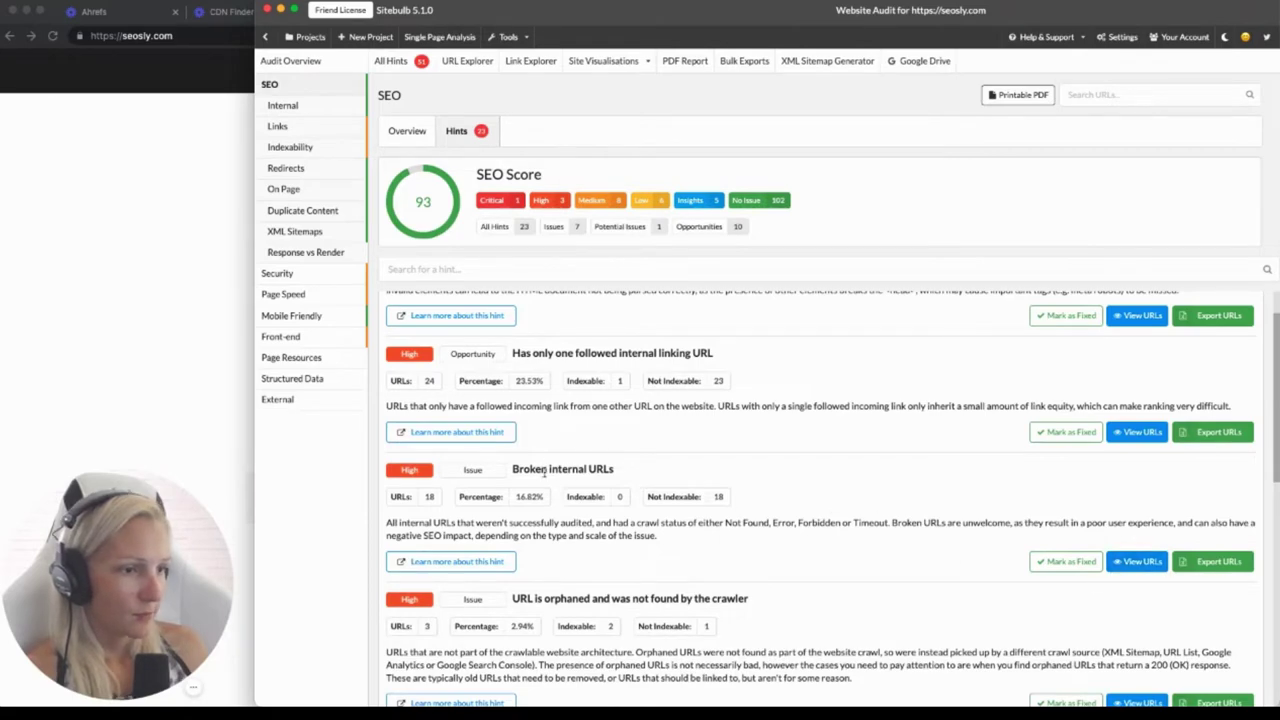
View the URLs affected by the "Broken internal URLs" hint and return to the SEO report
click(1137, 561)
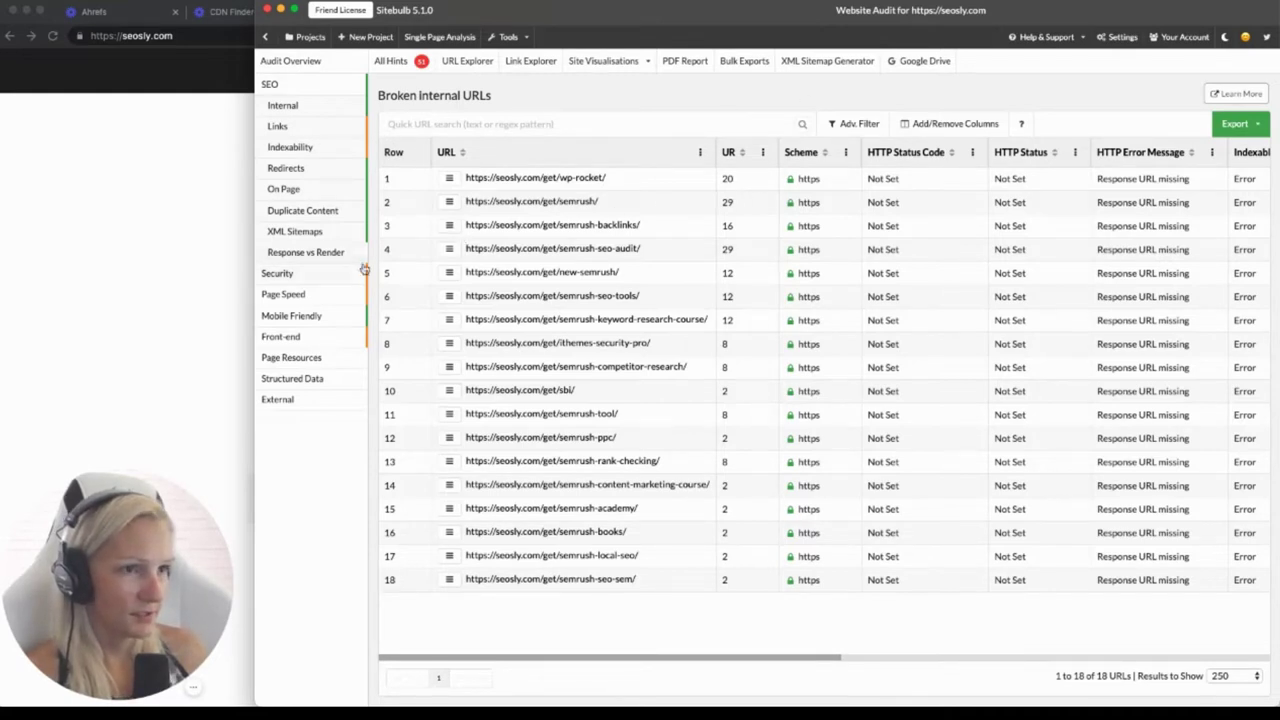
click(534, 320)
key(super+bracketleft)
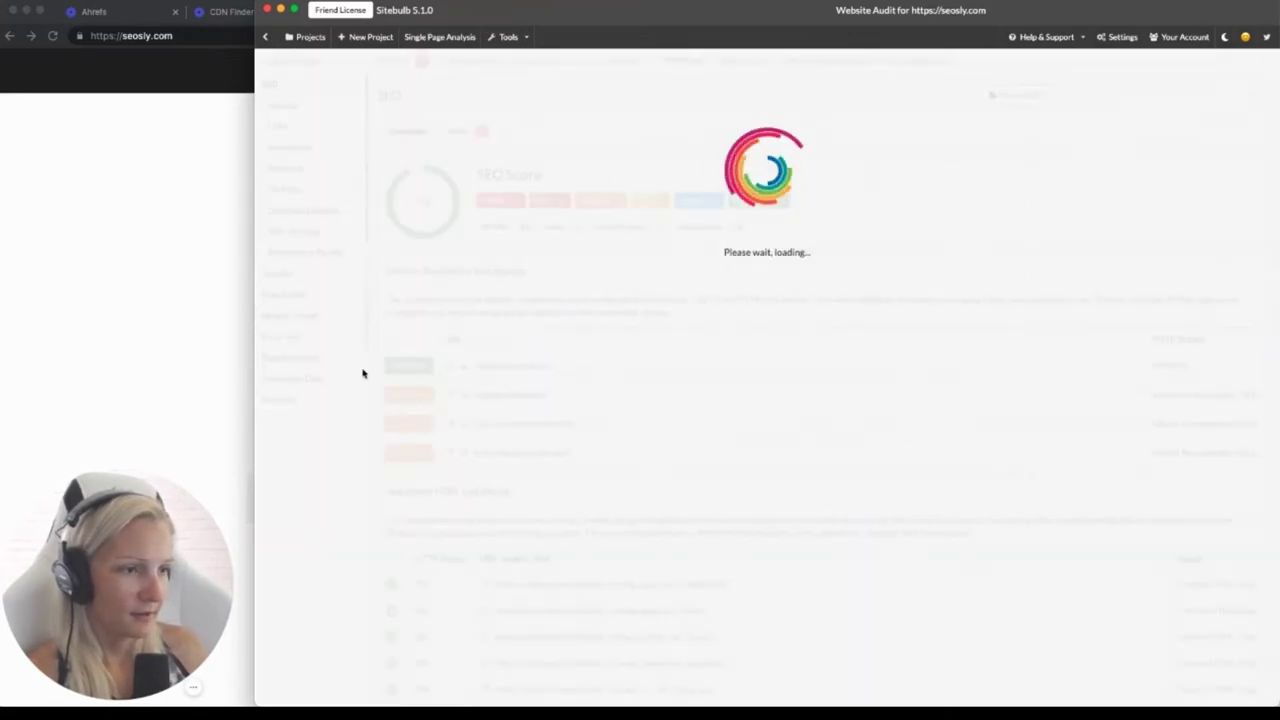
Examine the SEO hints on orphaned URLs, anchored images without alt text, internal redirected URLs and images with missing alt text
scroll(615, 362, down, 2)
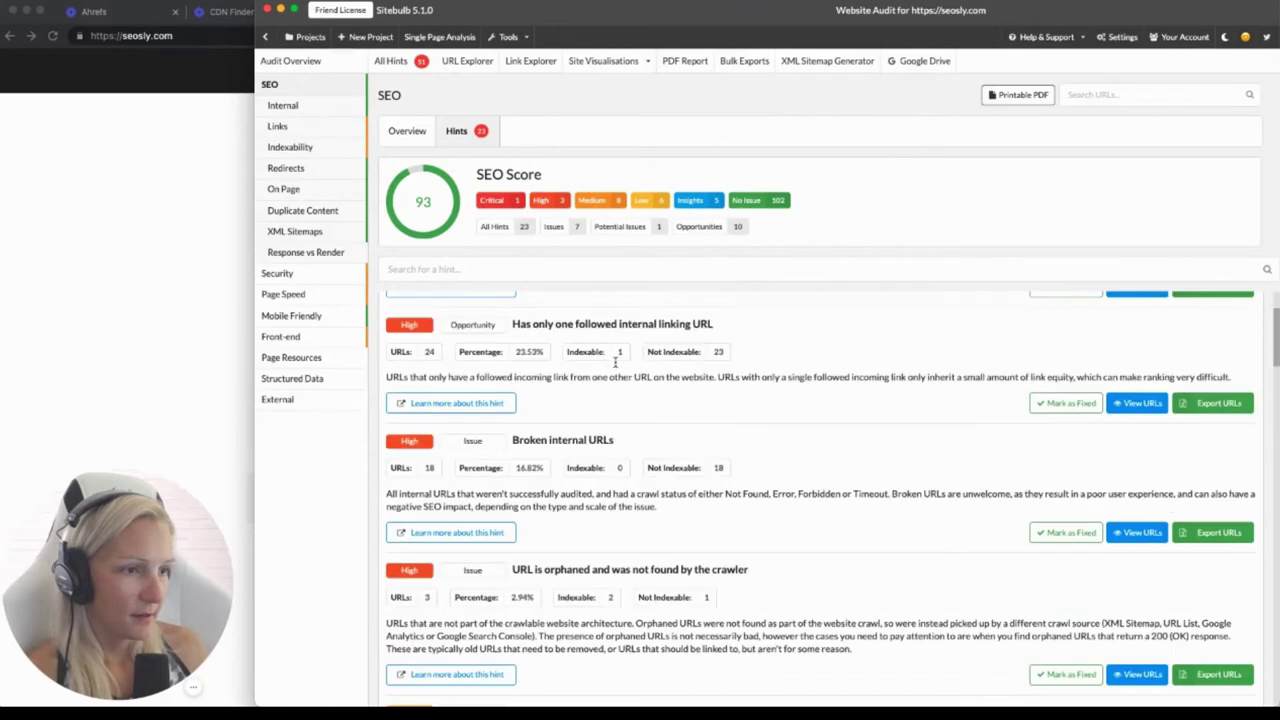
scroll(677, 446, down, 3)
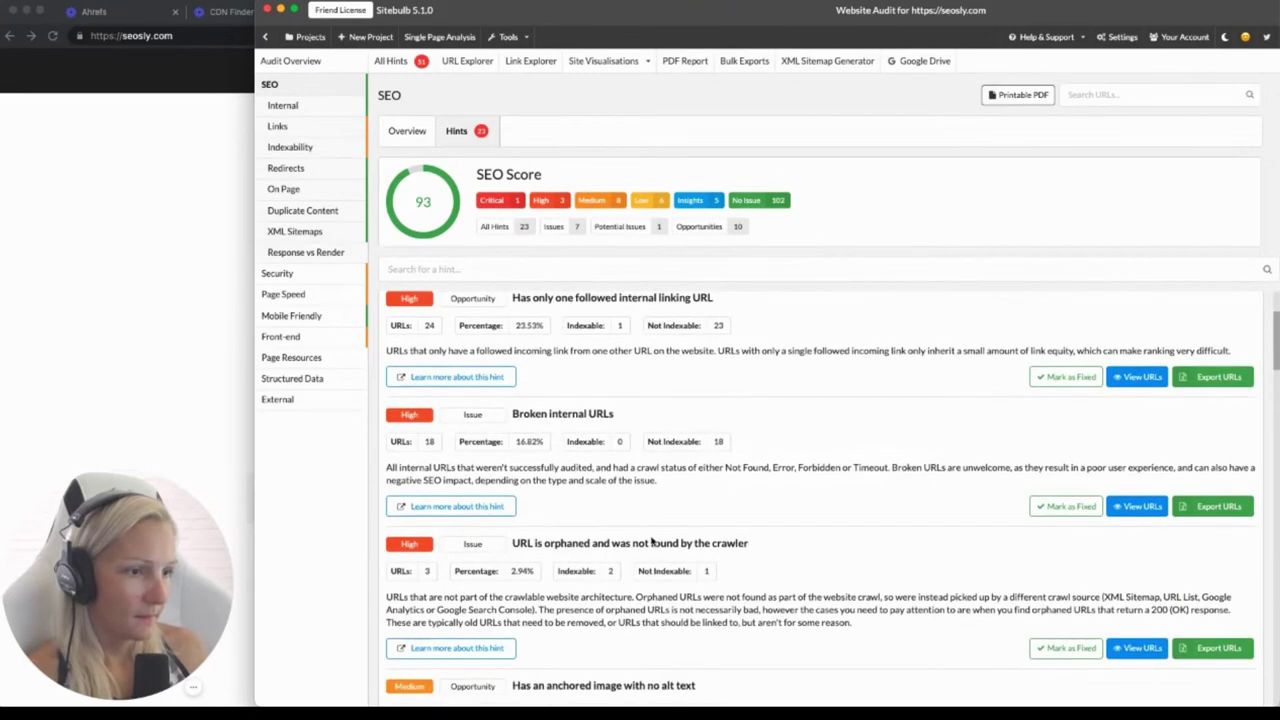
scroll(828, 478, down, 1)
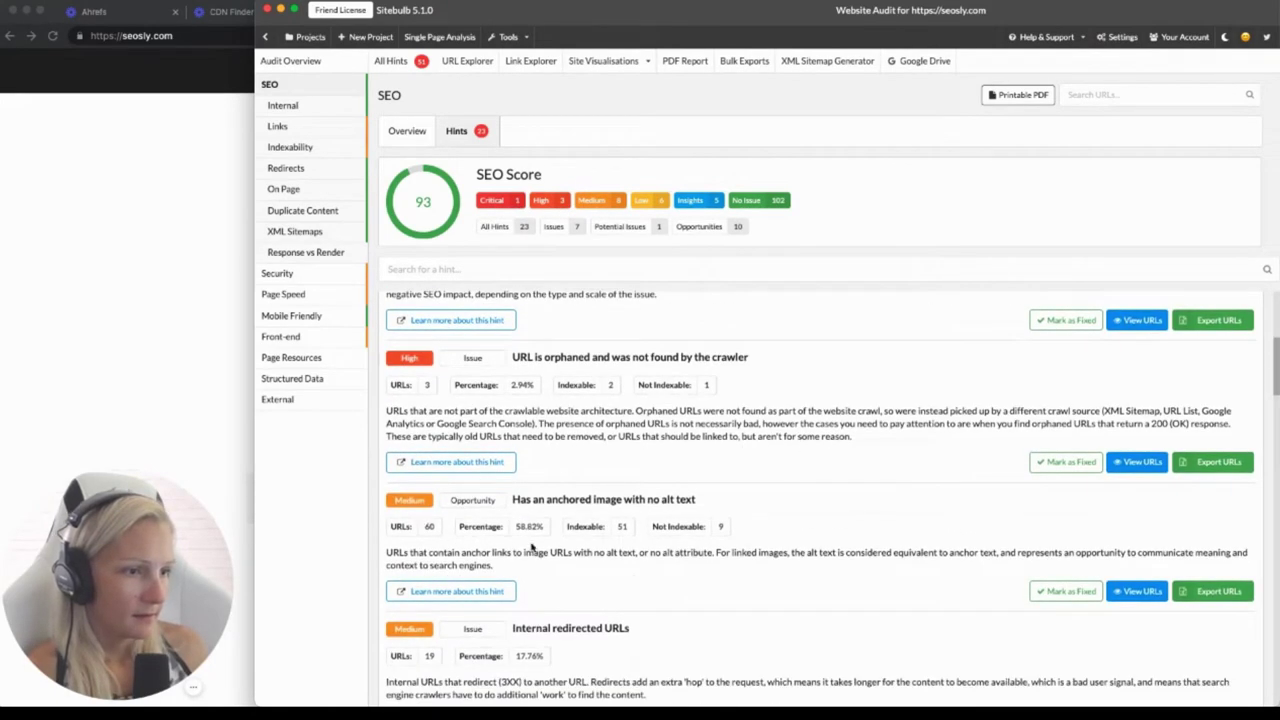
scroll(643, 510, down, 2)
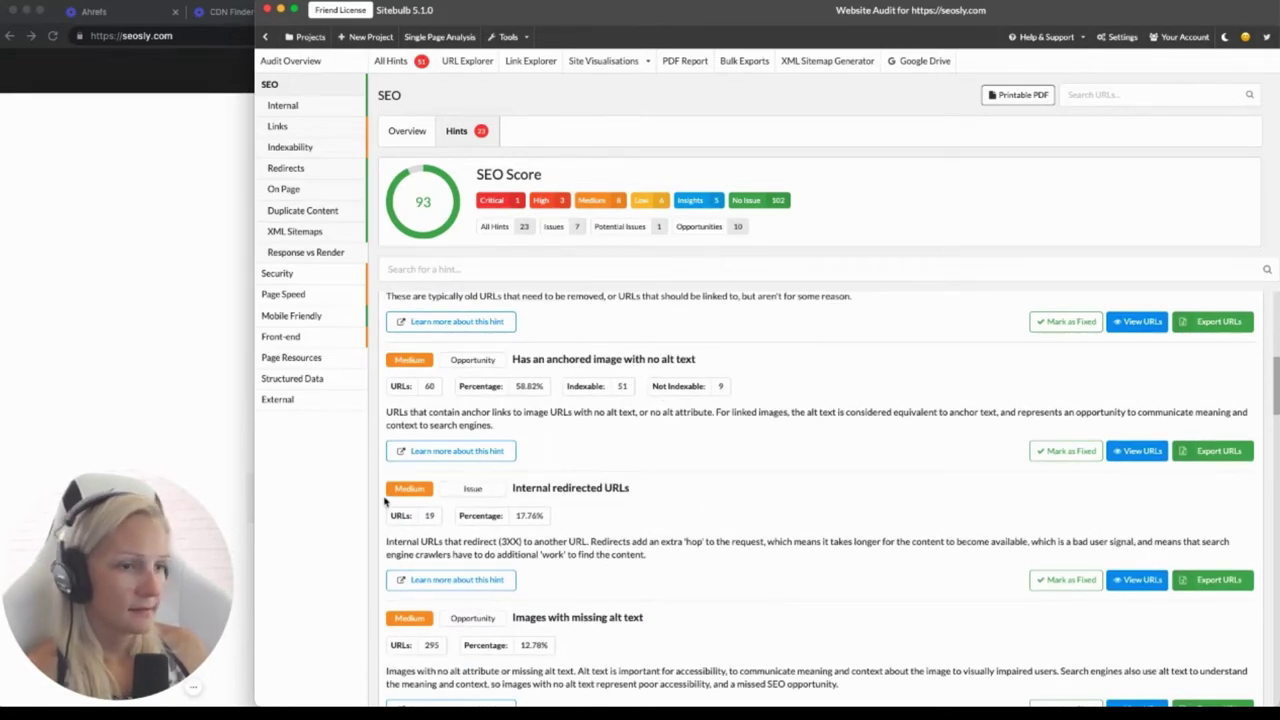
scroll(600, 370, down, 1)
scroll(714, 365, down, 3)
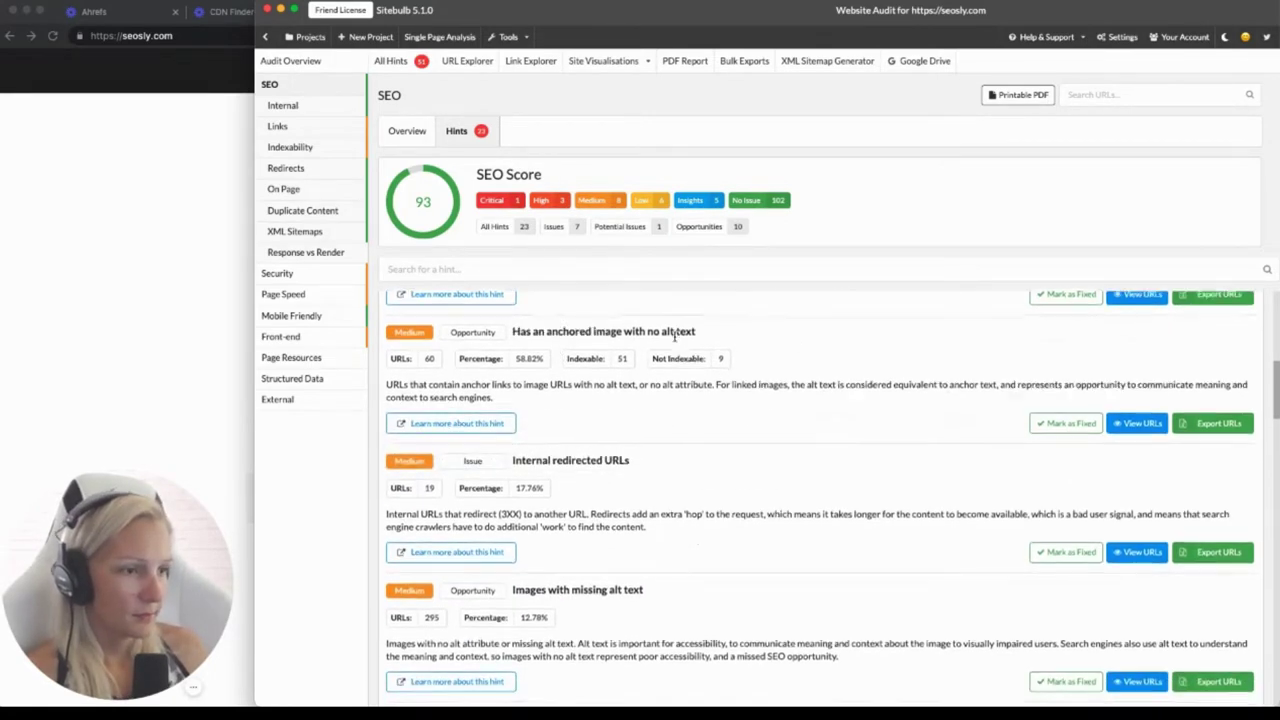
scroll(900, 400, up, 6)
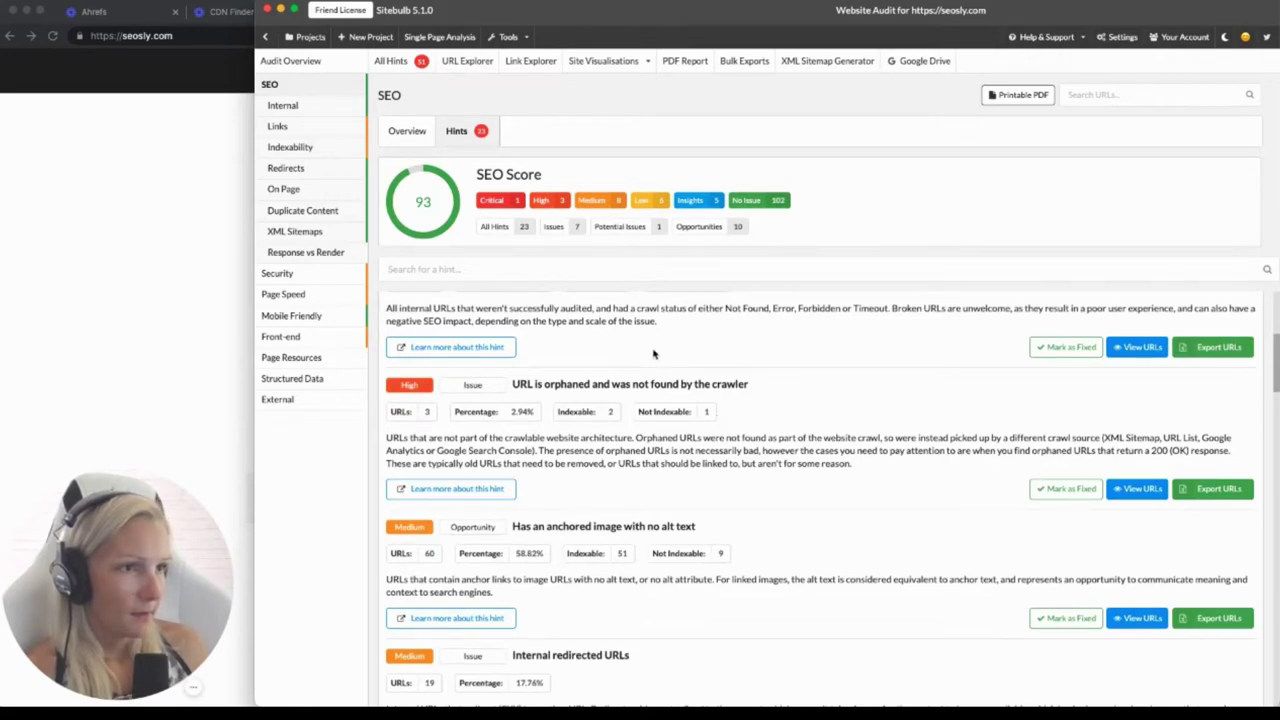
click(455, 138)
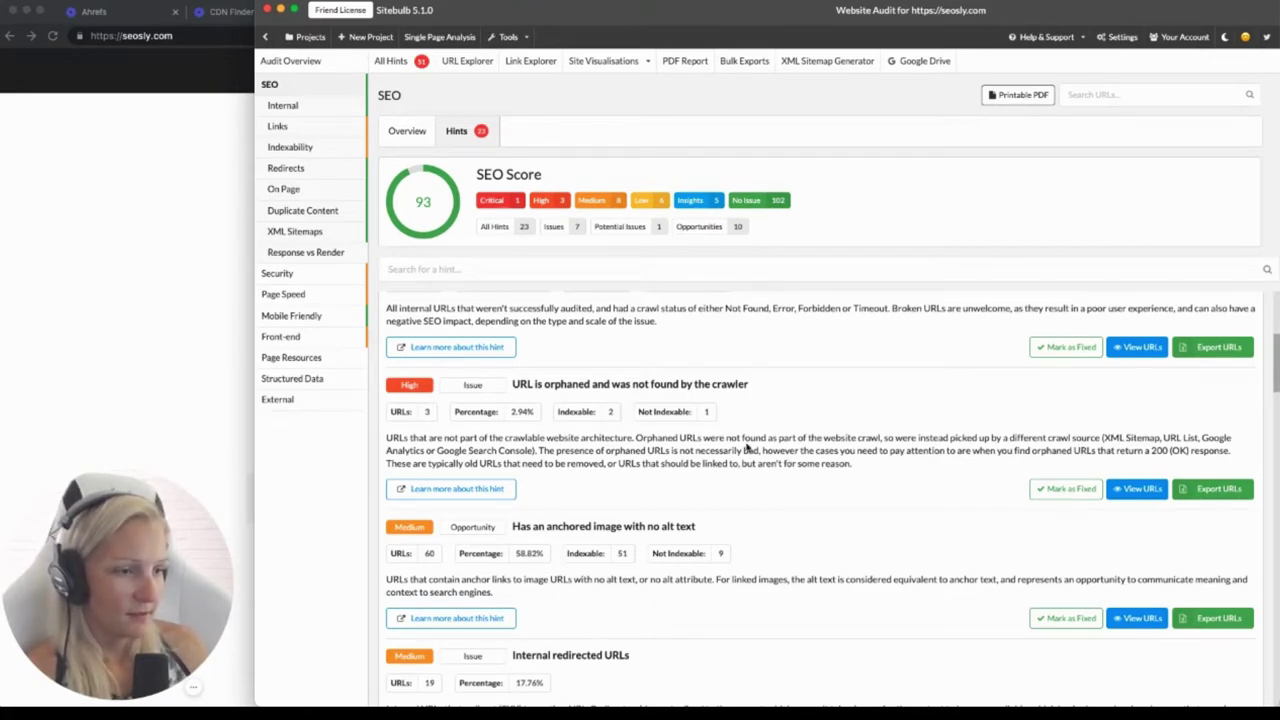
scroll(680, 483, down, 6)
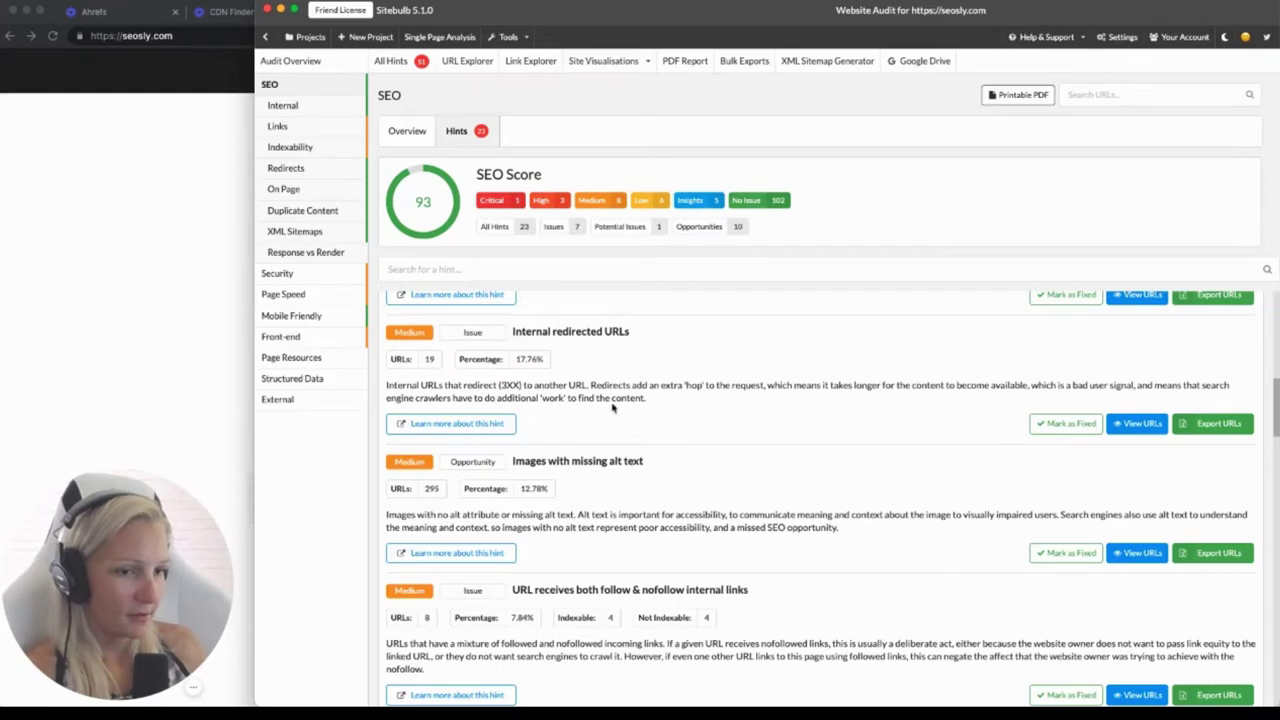
Examine the remaining medium- and low-priority SEO hints, including those on title tag and h1 length
scroll(613, 407, down, 15)
scroll(616, 416, up, 15)
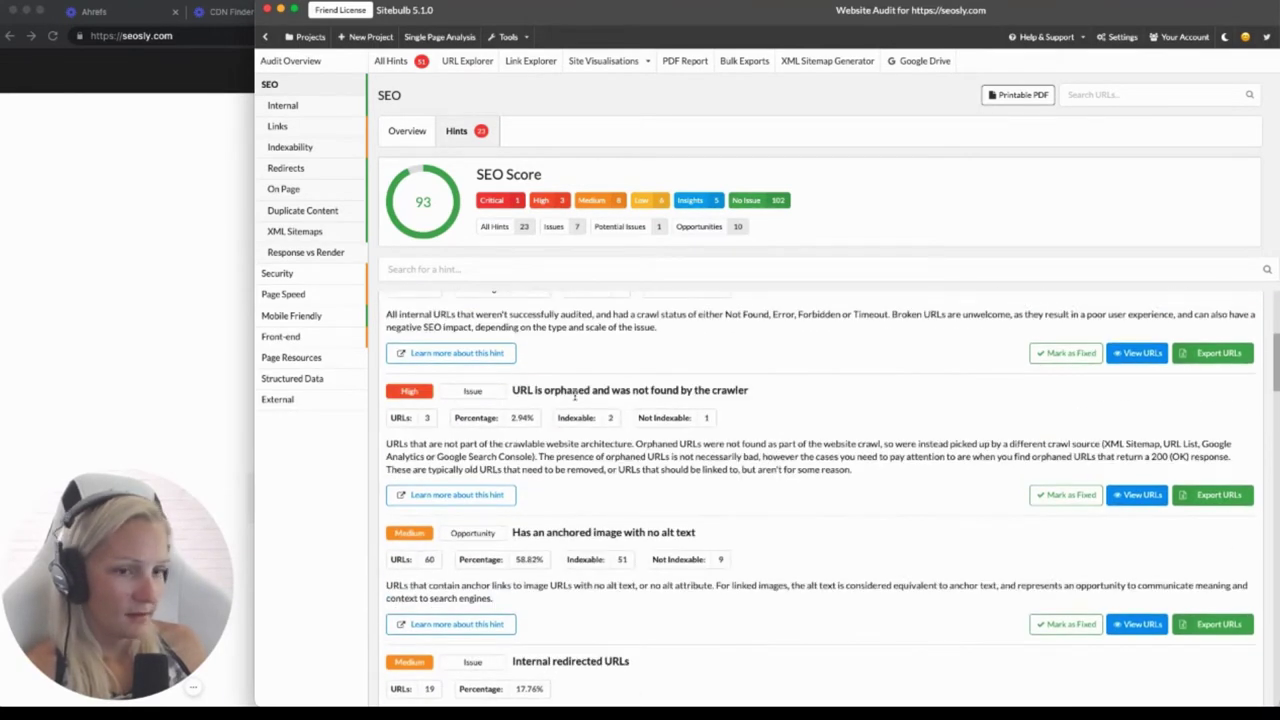
scroll(575, 395, down, 6)
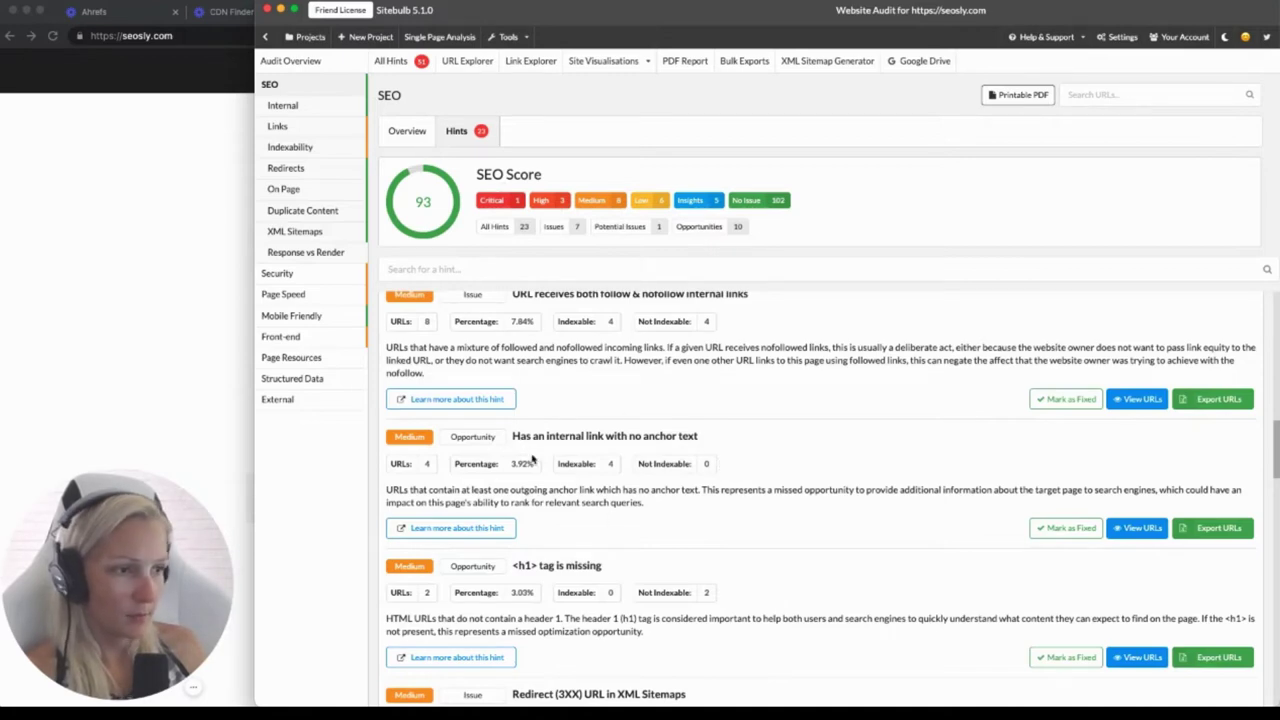
scroll(532, 458, down, 10)
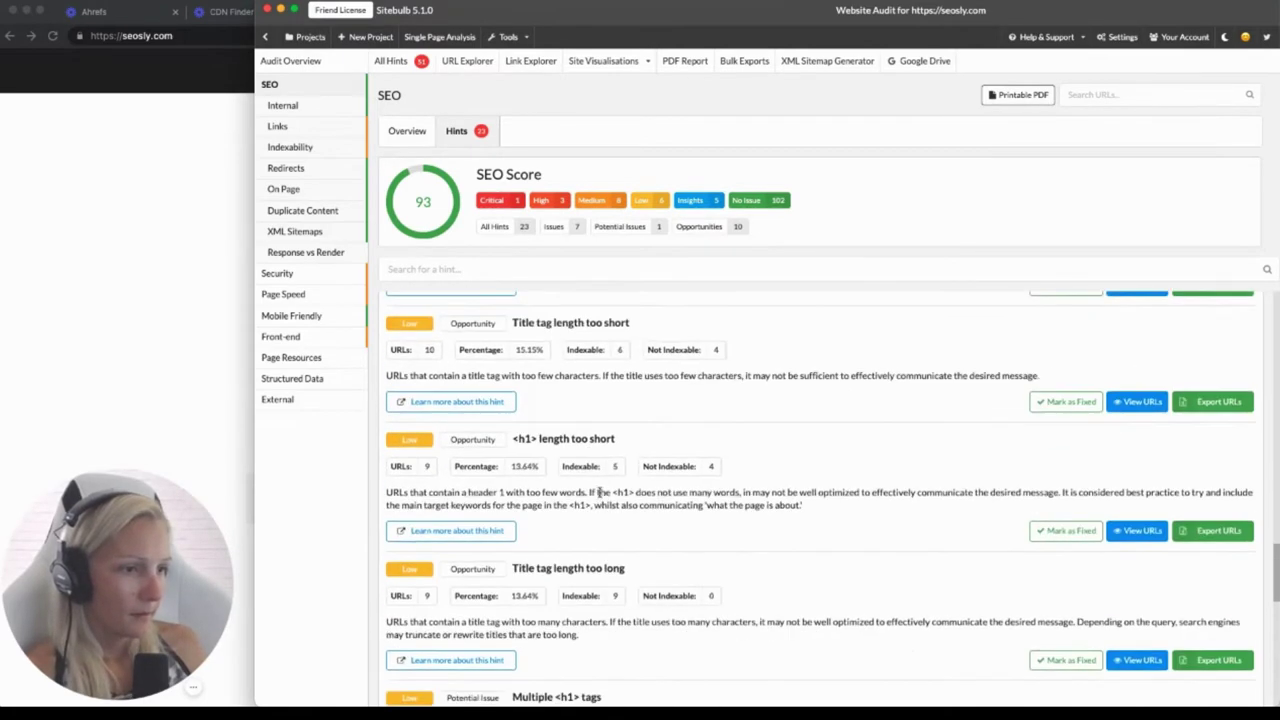
scroll(449, 472, down, 4)
scroll(491, 400, up, 8)
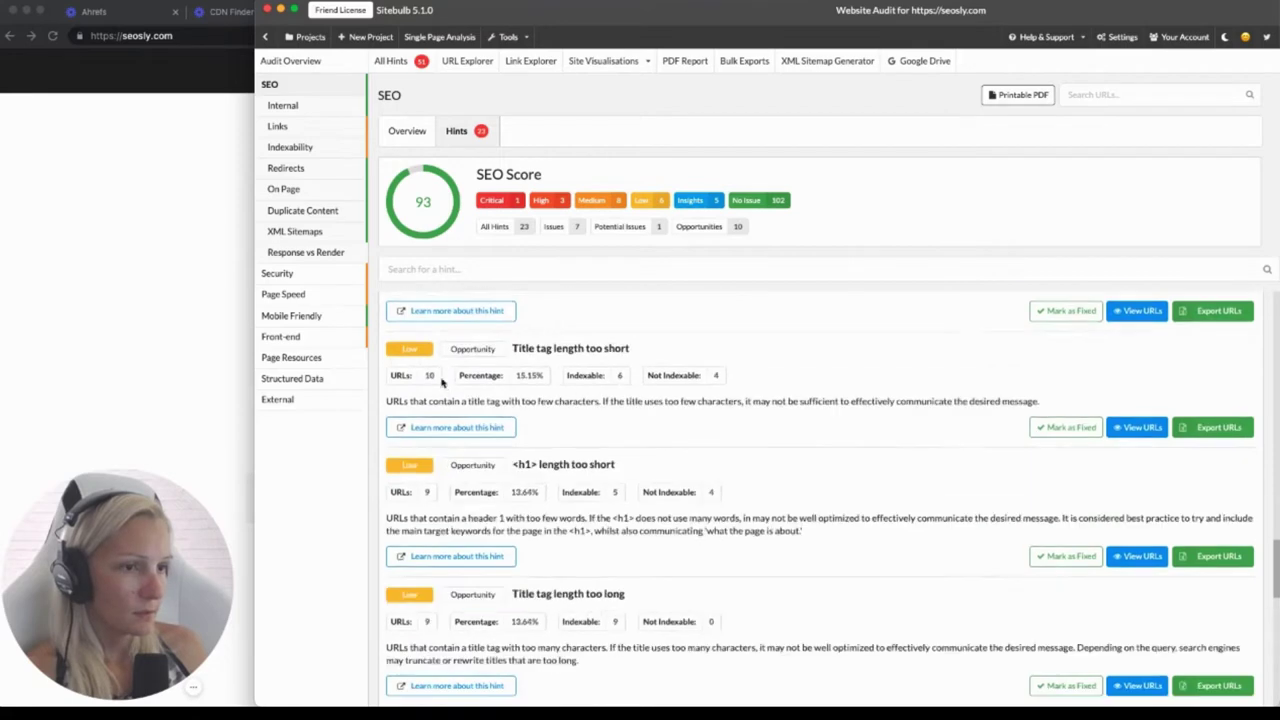
scroll(389, 405, down, 5)
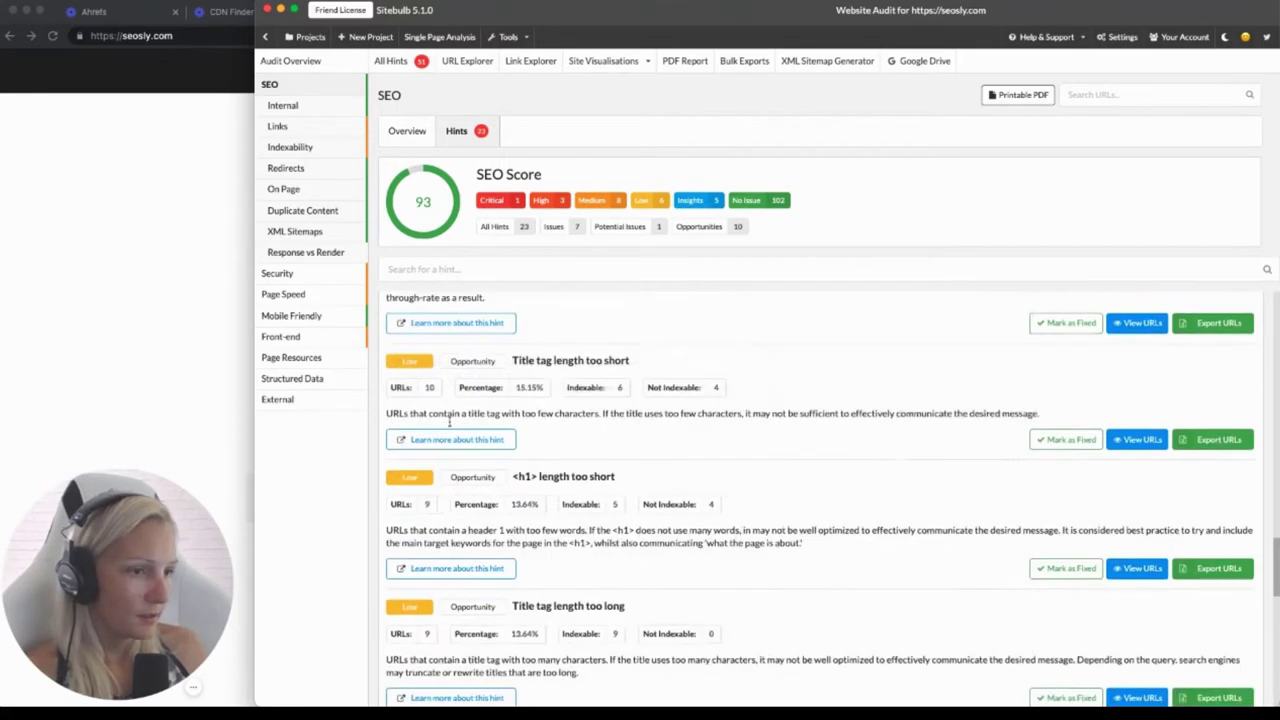
scroll(450, 420, down, 1)
mouse_move(415, 339)
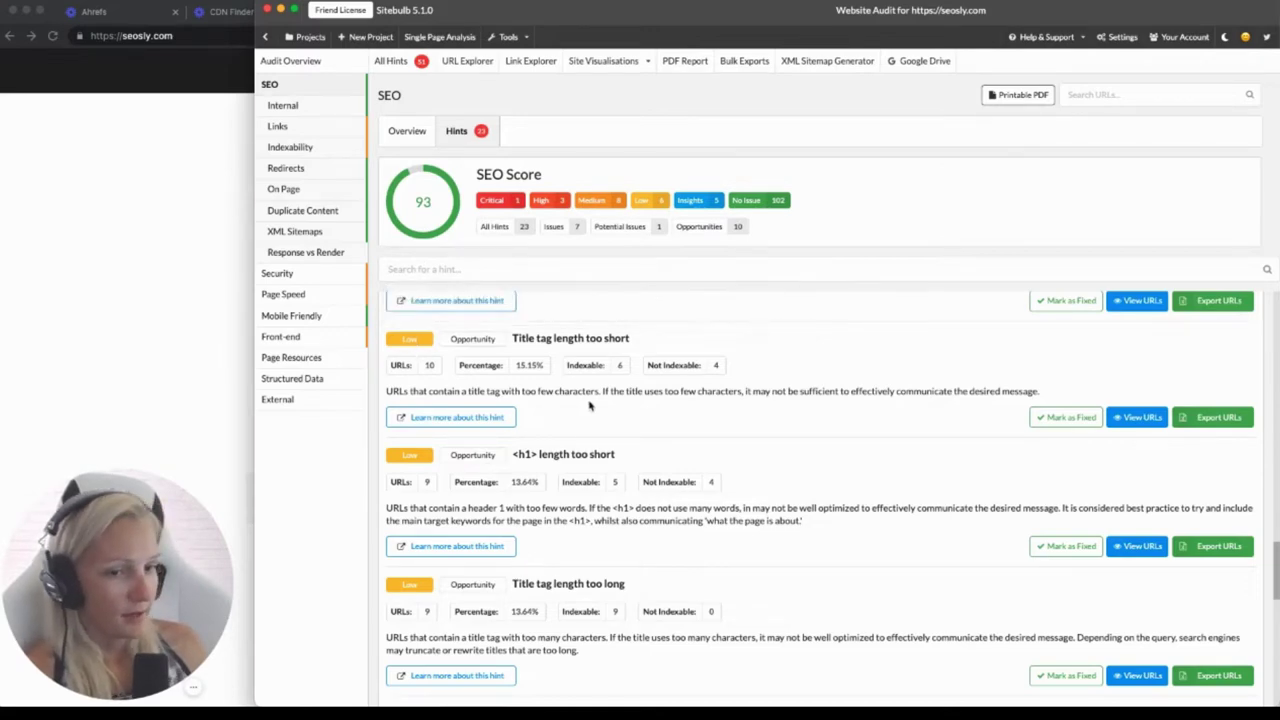
Examine the insight-level SEO hints on Google Tag Manager code, noscript tags, external redirects, canonicals and nofollow incoming links
scroll(671, 400, down, 10)
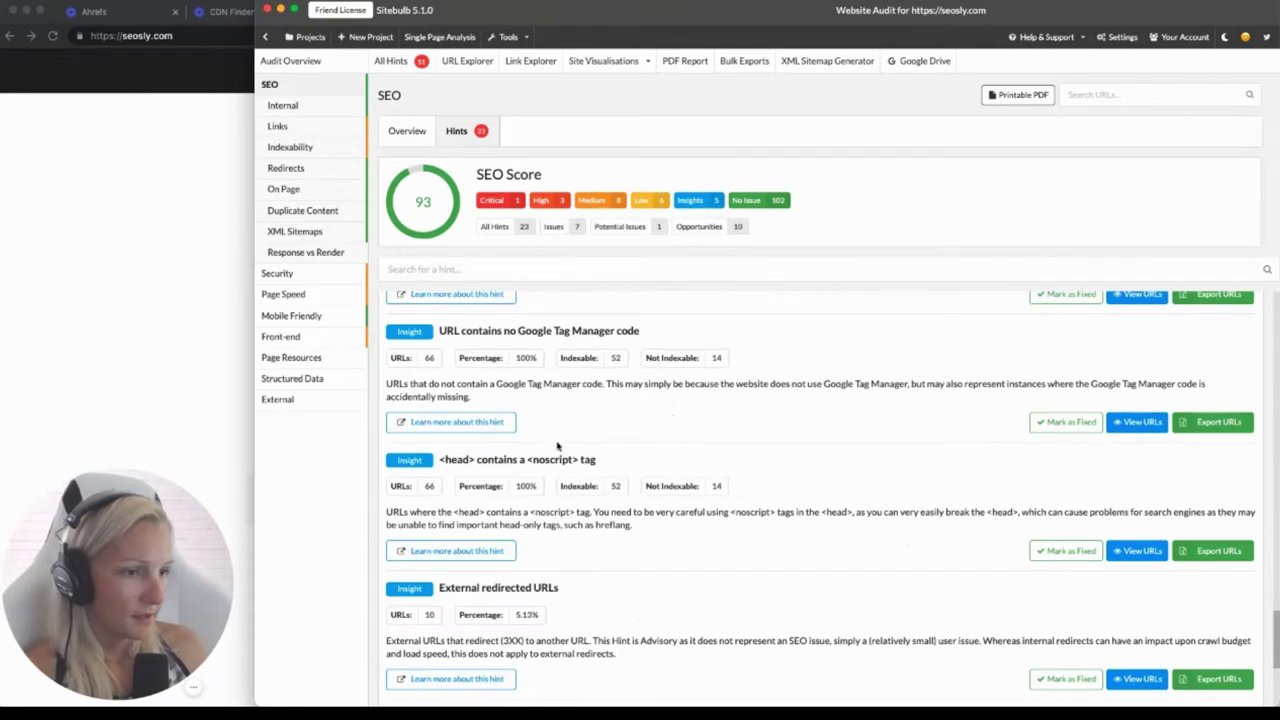
scroll(473, 428, down, 1)
scroll(450, 465, down, 5)
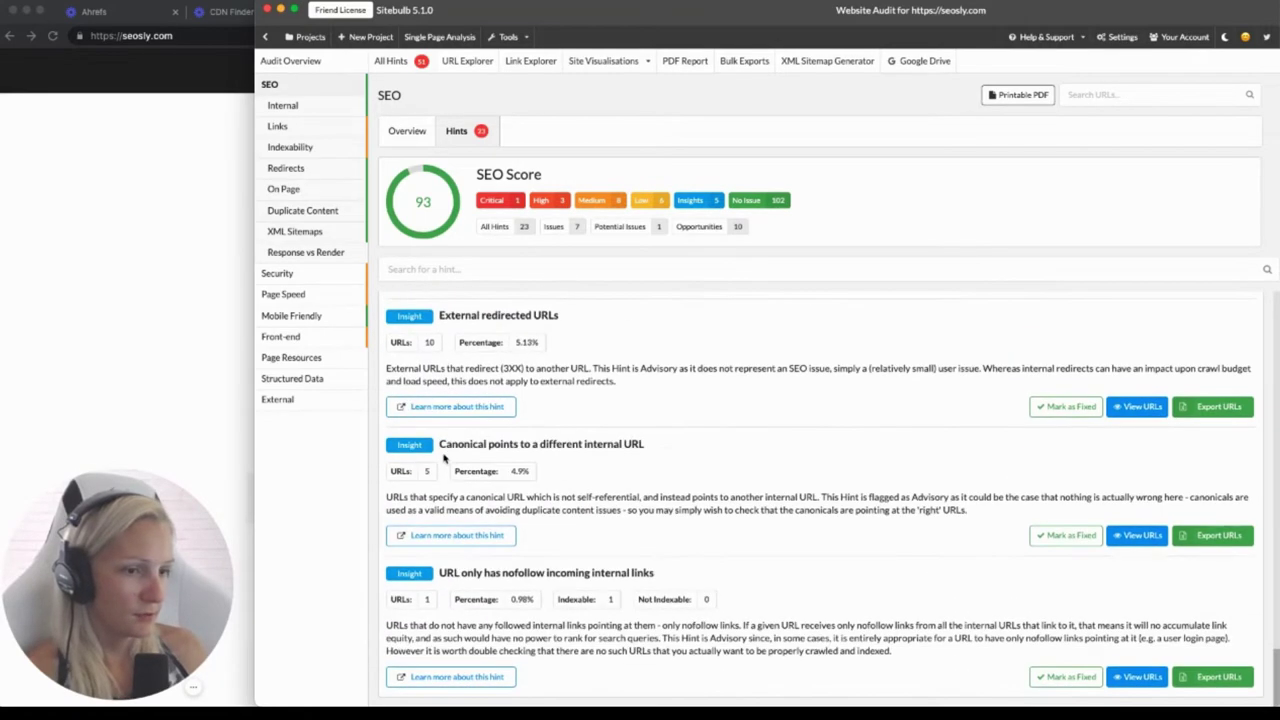
mouse_move(426, 446)
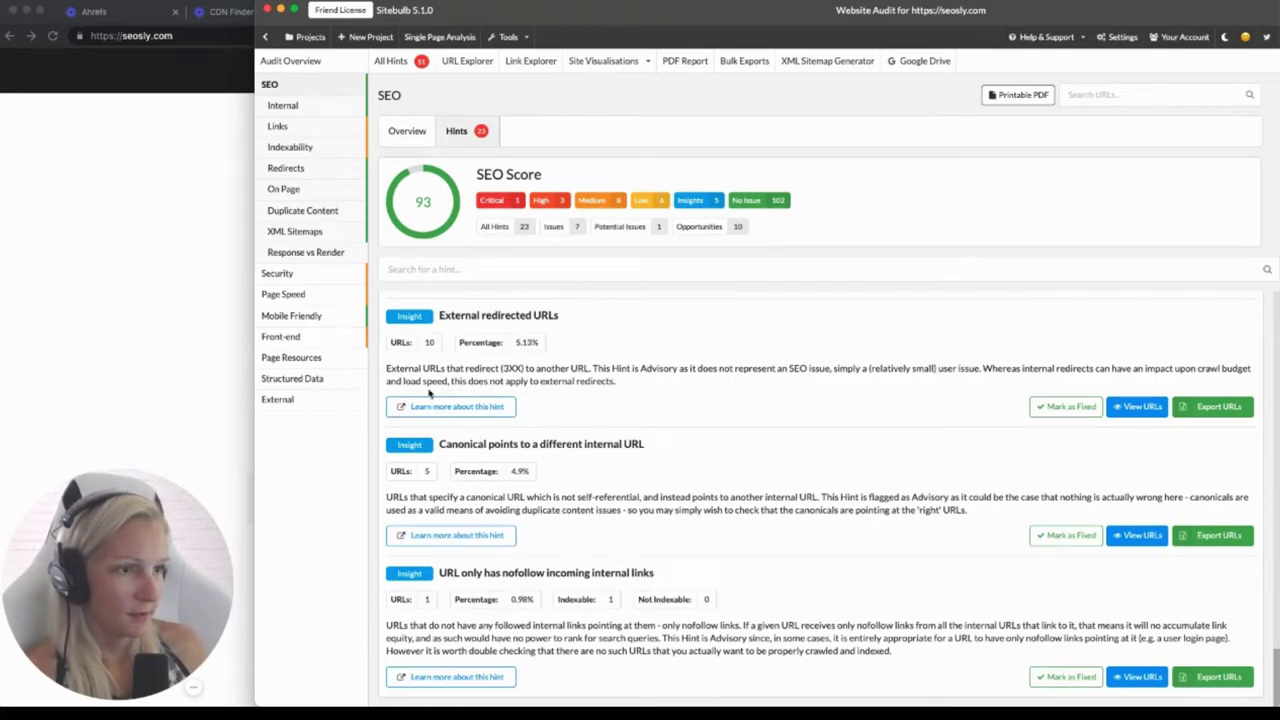
scroll(733, 455, up, 20)
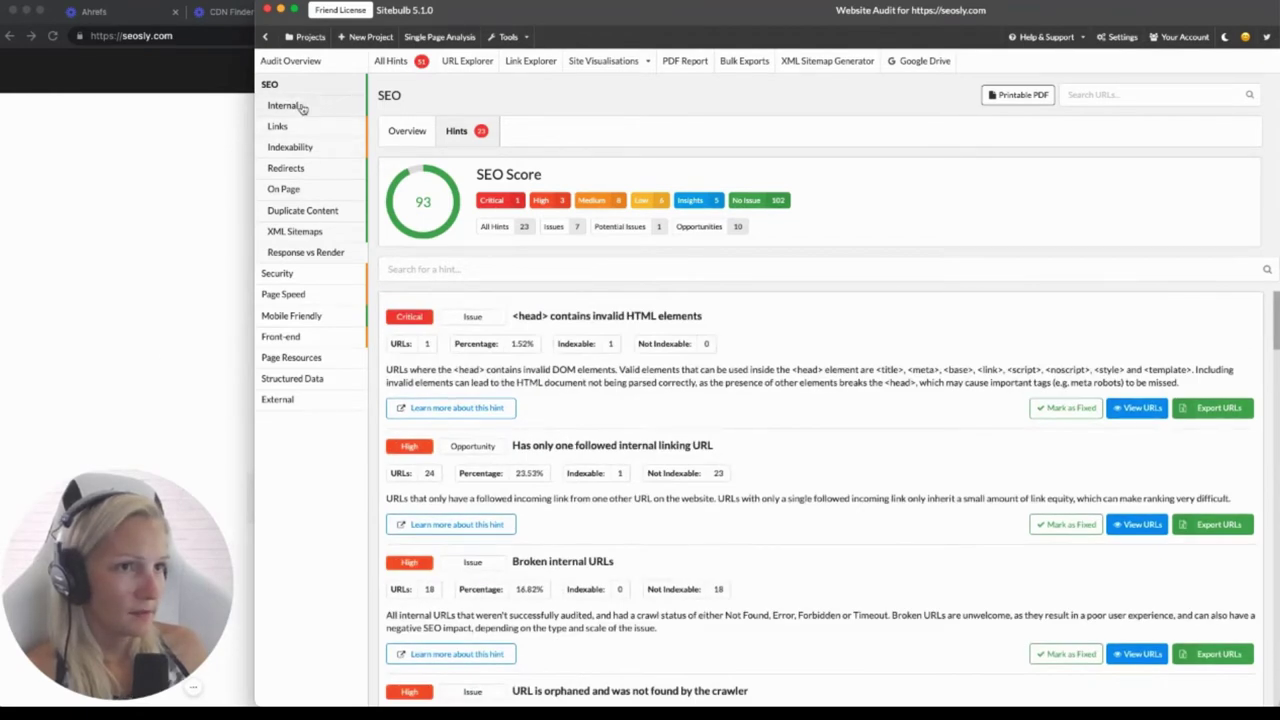
Open the Internal URLs report and examine its hints
click(302, 106)
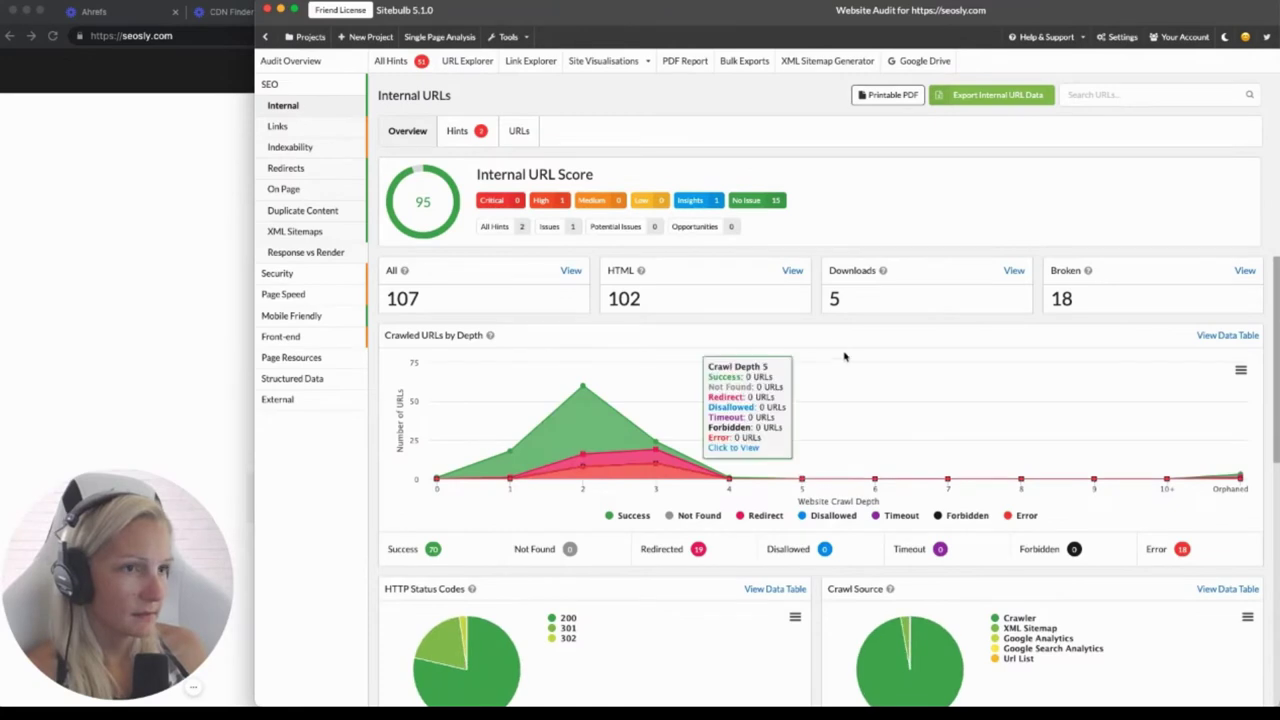
click(323, 86)
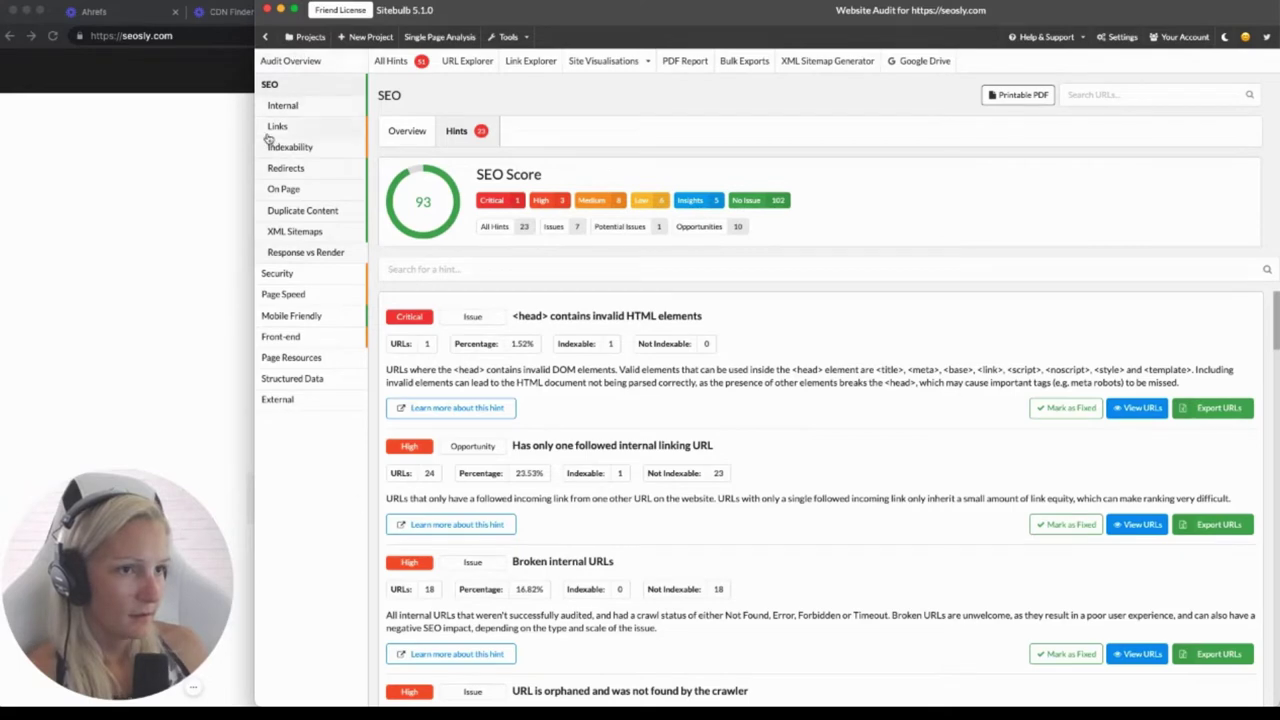
click(324, 107)
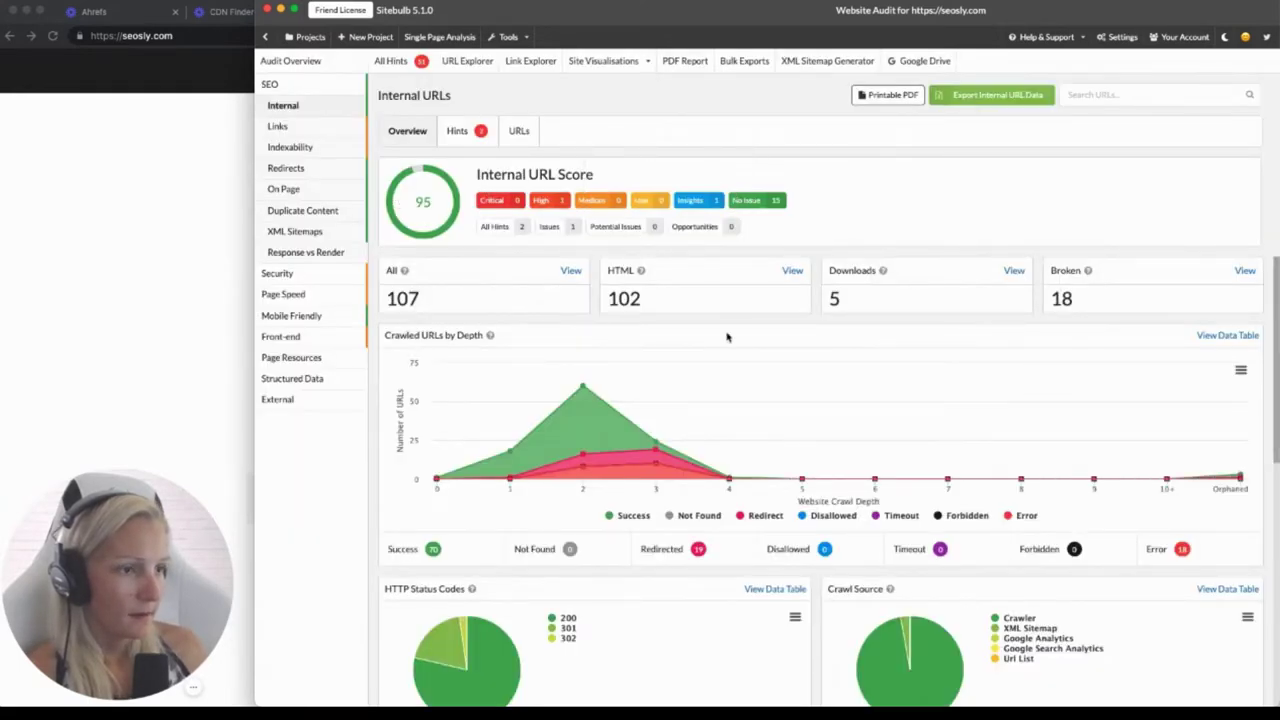
click(457, 131)
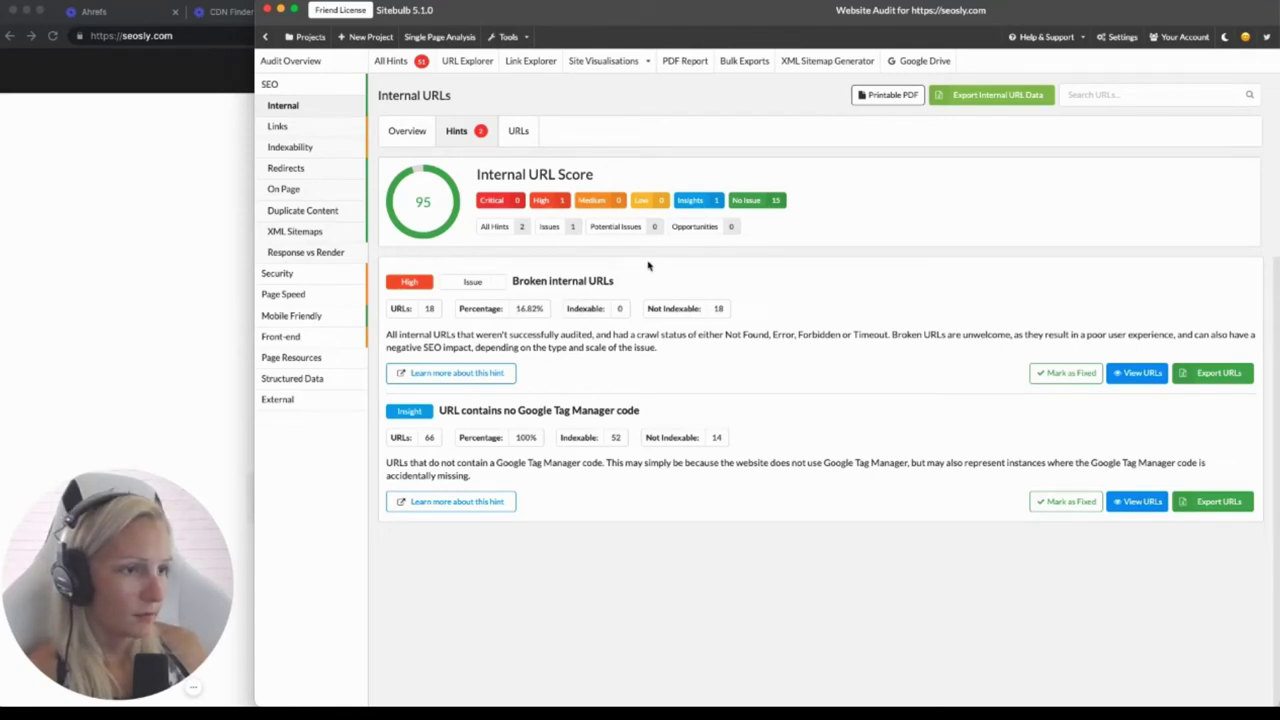
Return to the Internal URLs overview and examine its charts on crawl depth, status codes, protocols, pagination and content types
click(403, 137)
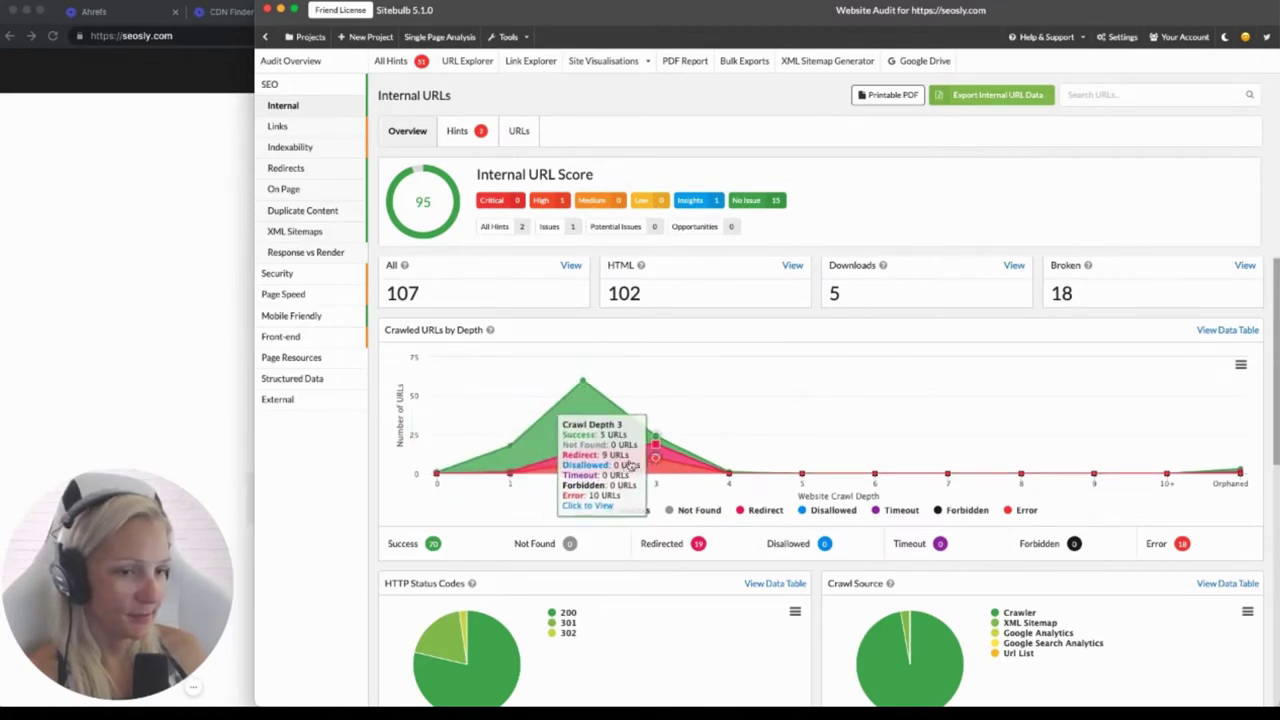
scroll(578, 428, down, 1)
scroll(578, 428, down, 5)
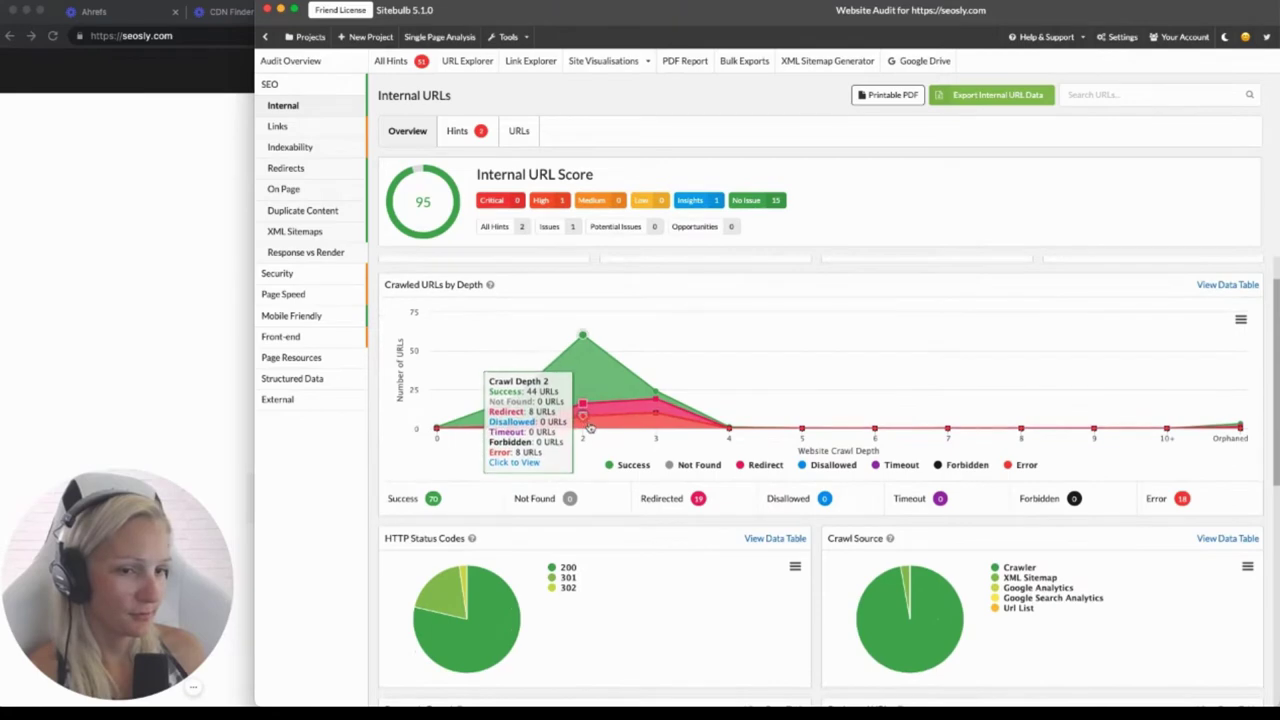
scroll(560, 400, down, 3)
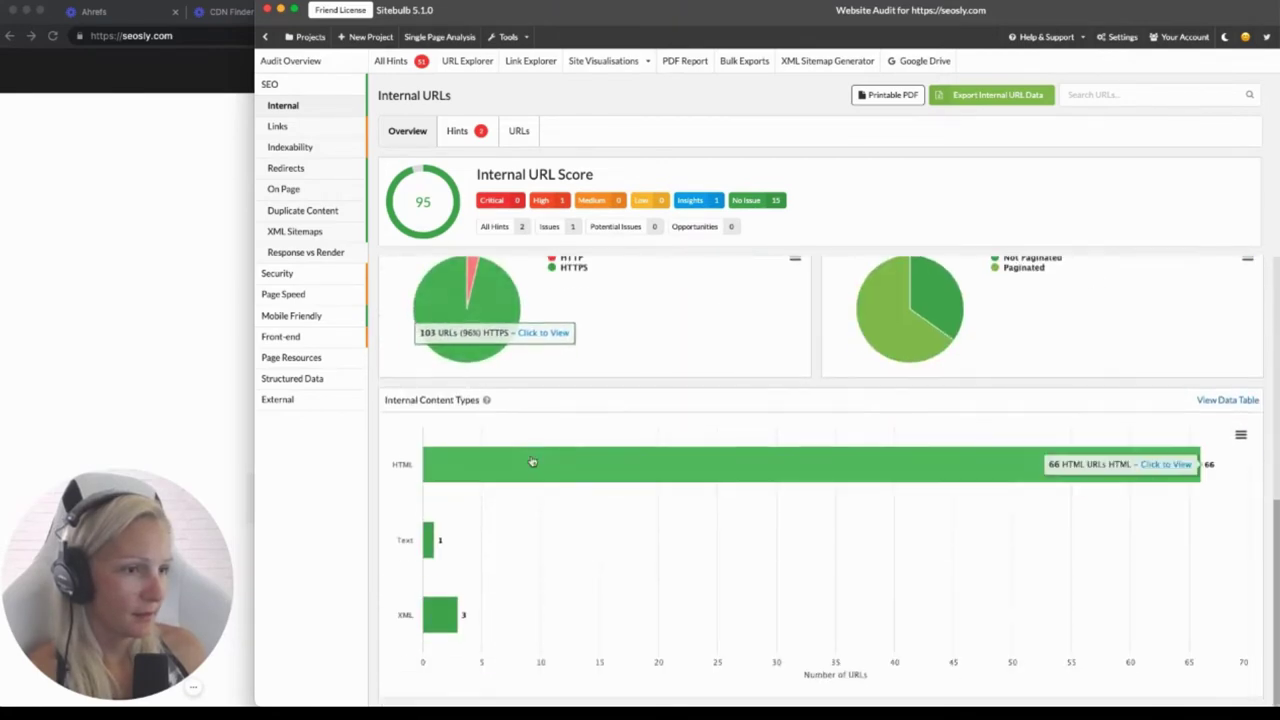
scroll(529, 457, up, 8)
scroll(459, 507, down, 2)
scroll(459, 507, down, 1)
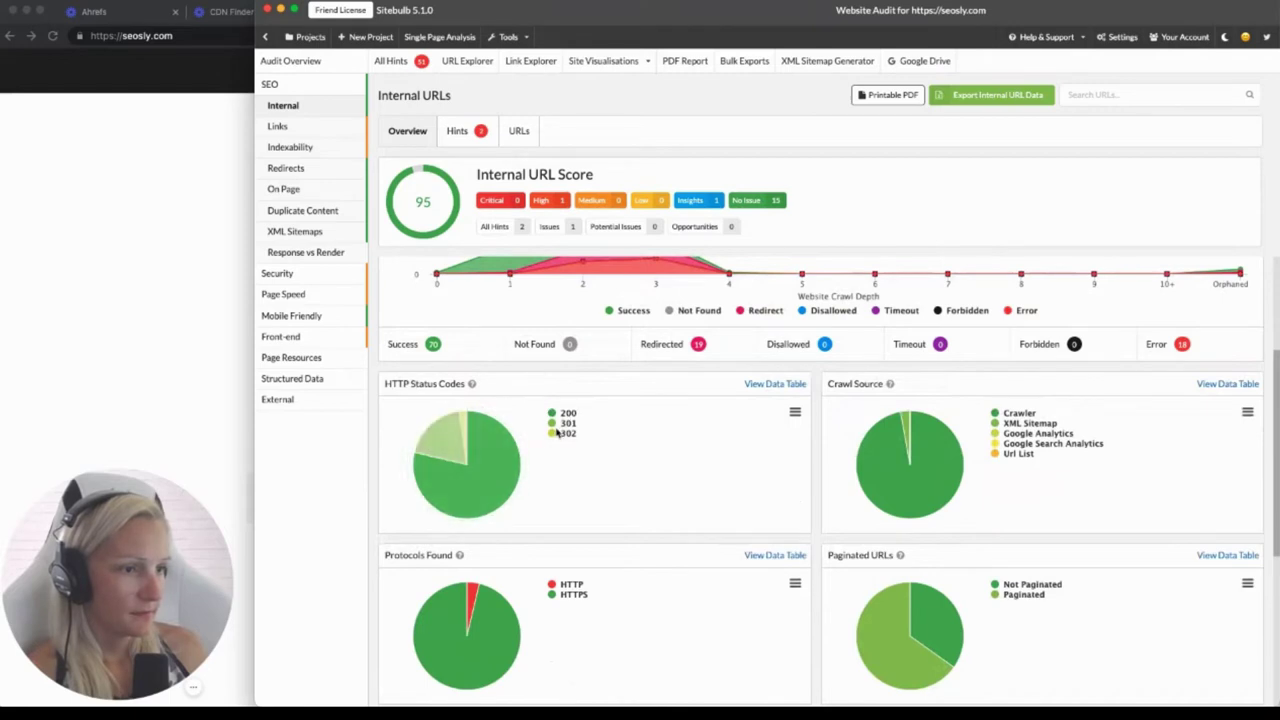
Show the HTTP Status Codes chart as a data table and review it with the neighbouring Internal URLs charts
click(795, 412)
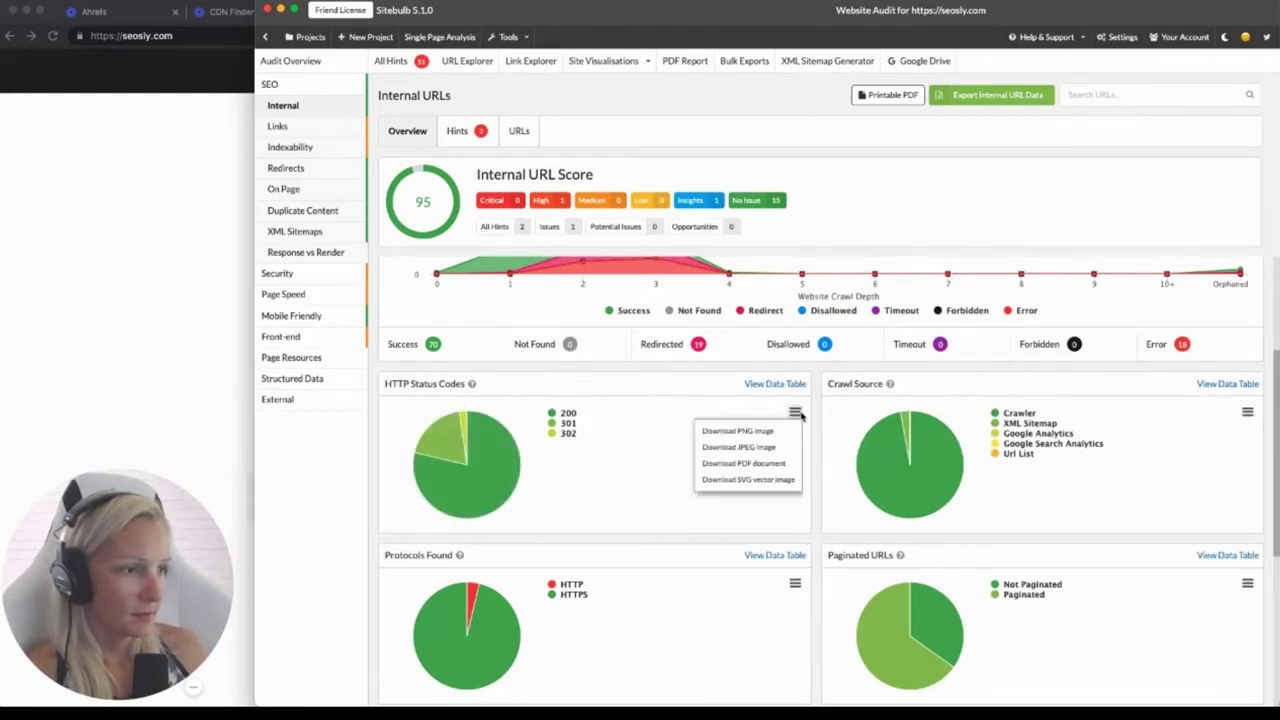
click(785, 384)
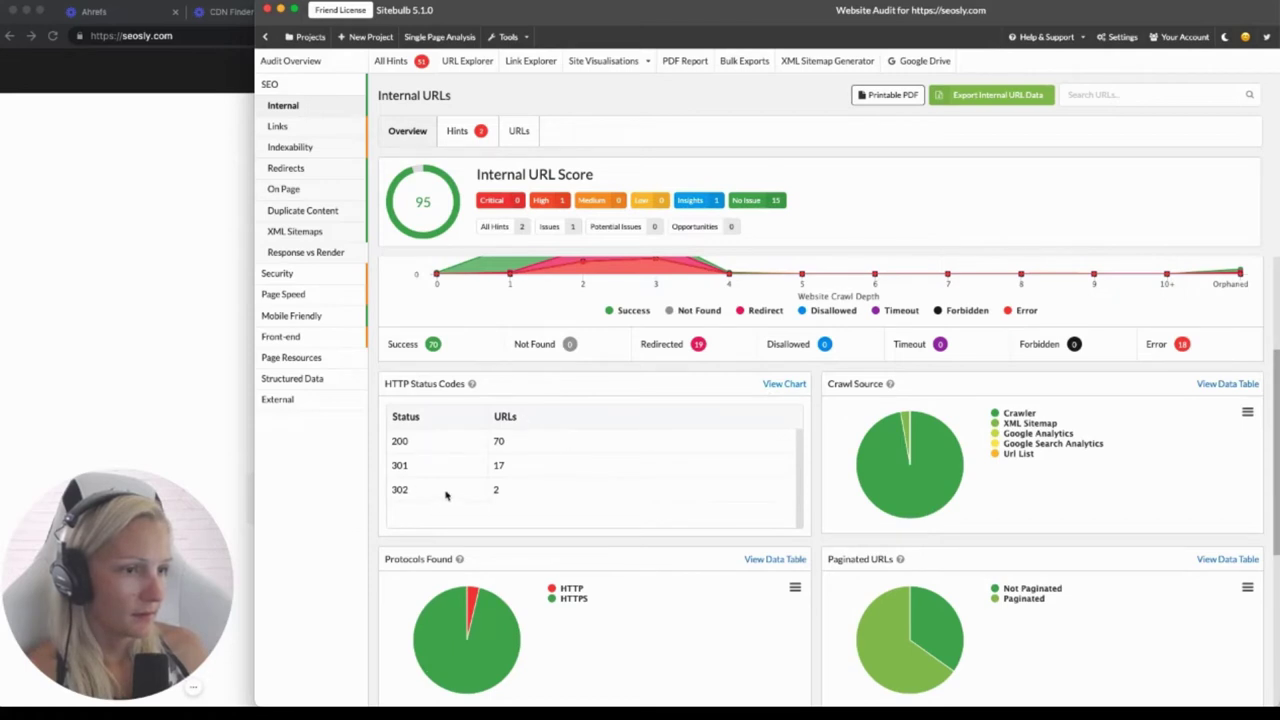
scroll(768, 494, down, 3)
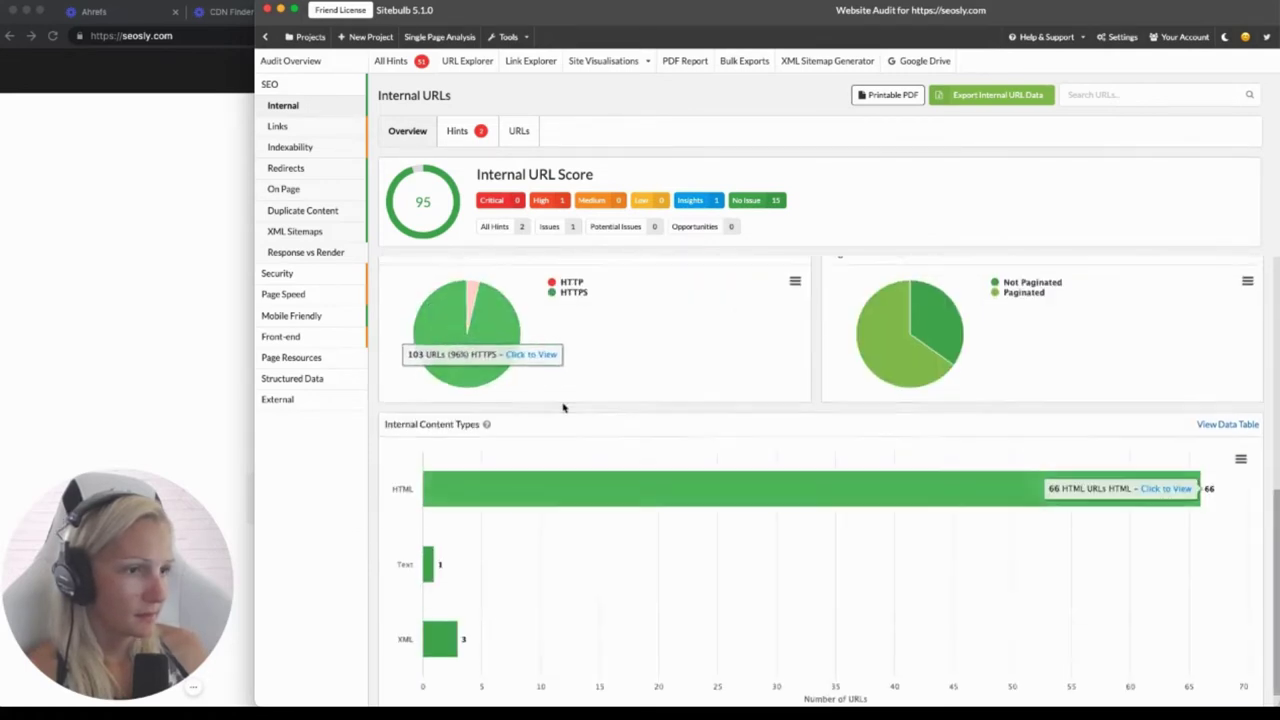
scroll(590, 480, up, 4)
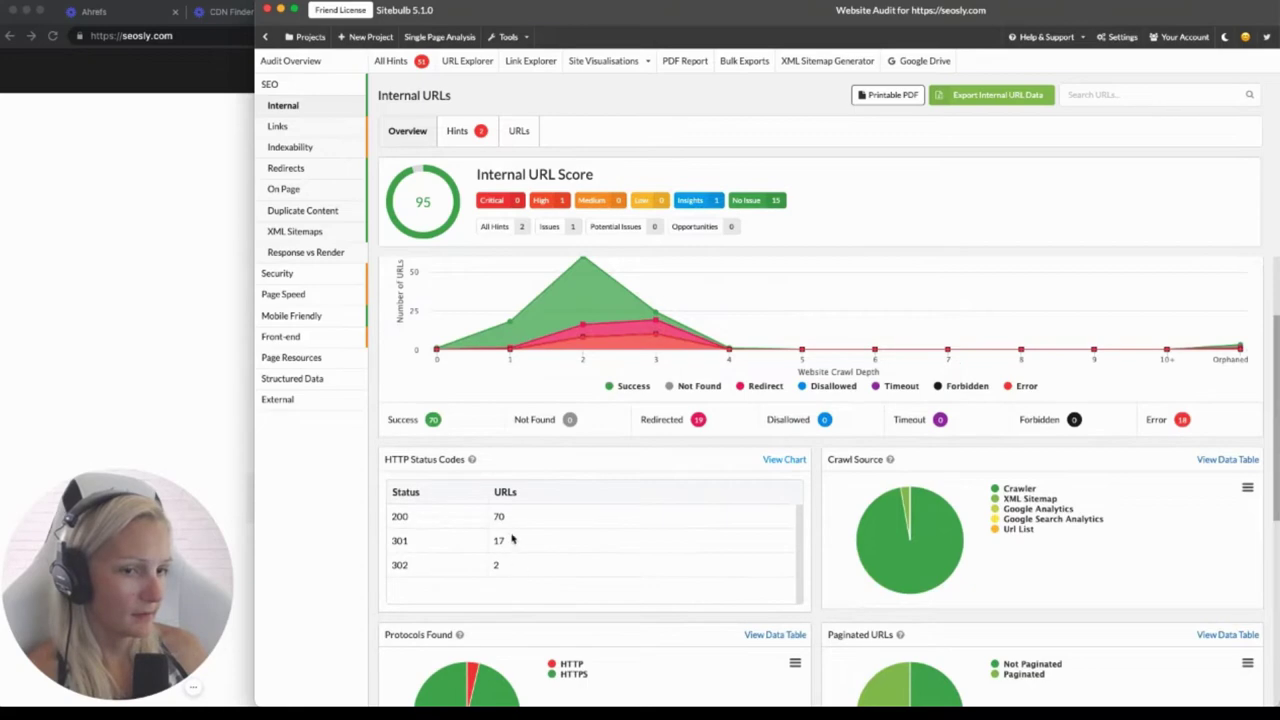
scroll(620, 500, down, 5)
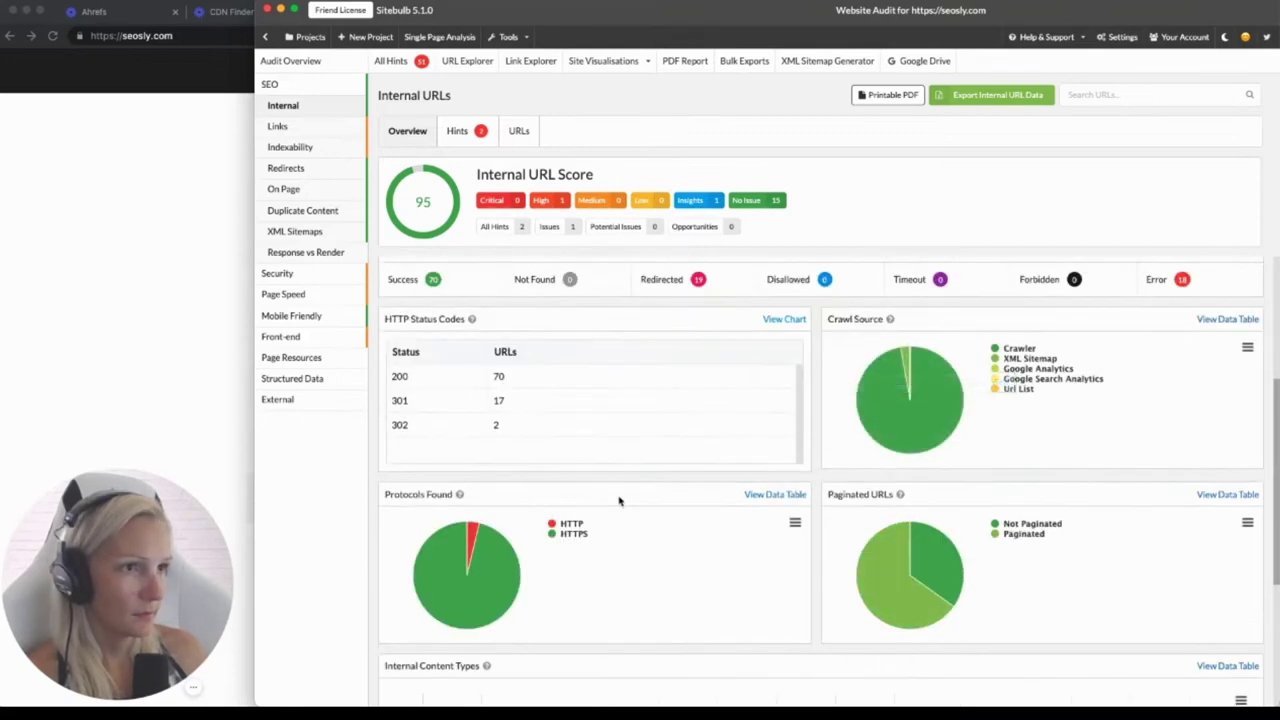
scroll(610, 500, up, 5)
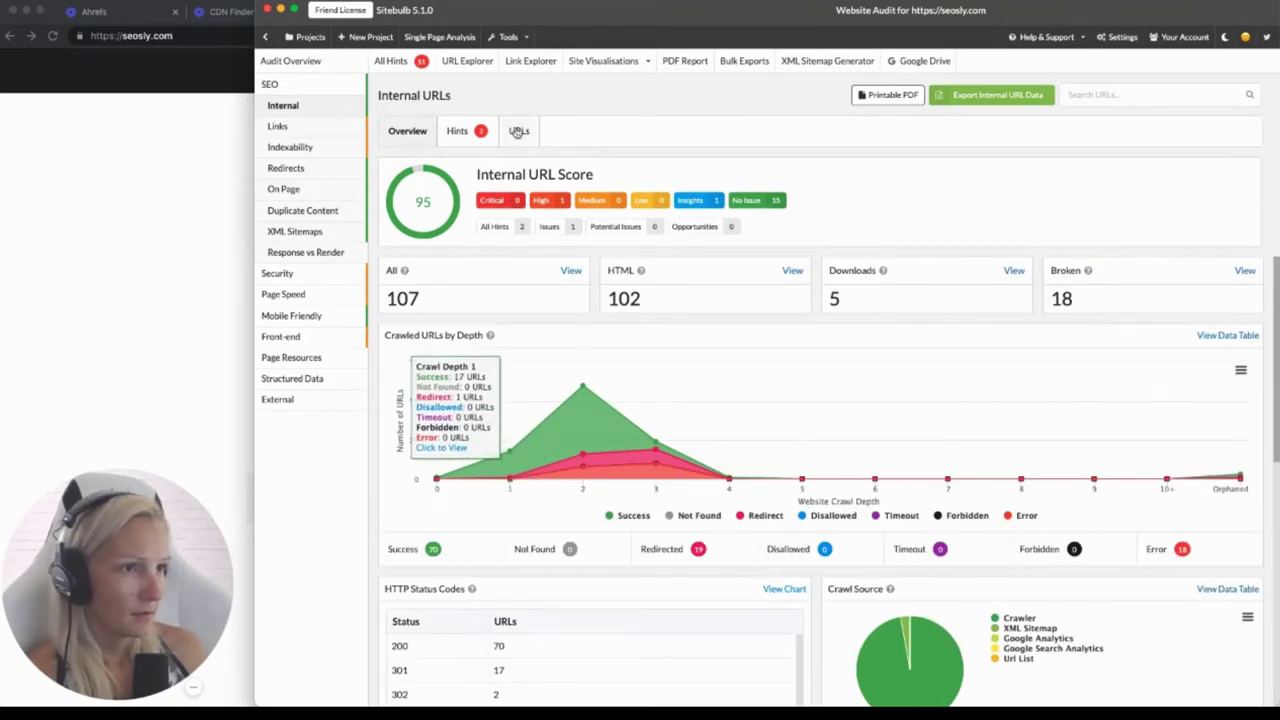
Open the full list of internal URLs and examine the redirected URL in row 8 across the table's columns
click(518, 132)
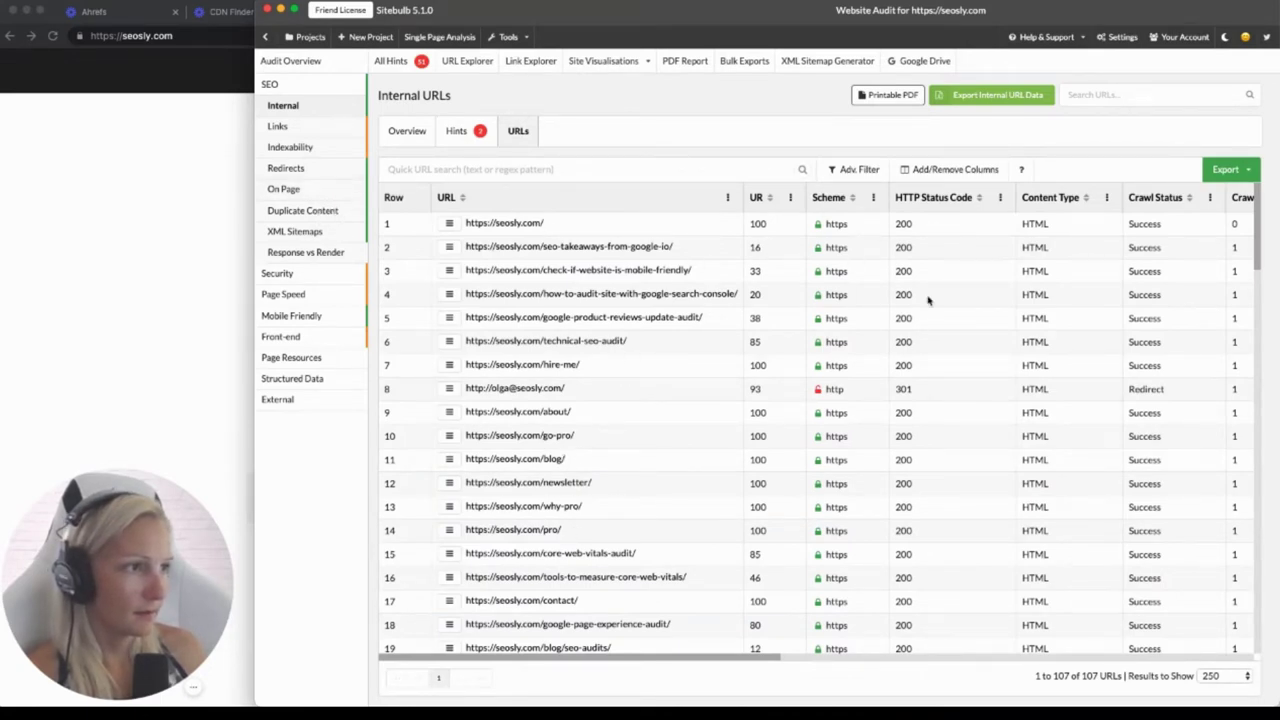
scroll(929, 394, down, 5)
scroll(931, 400, up, 5)
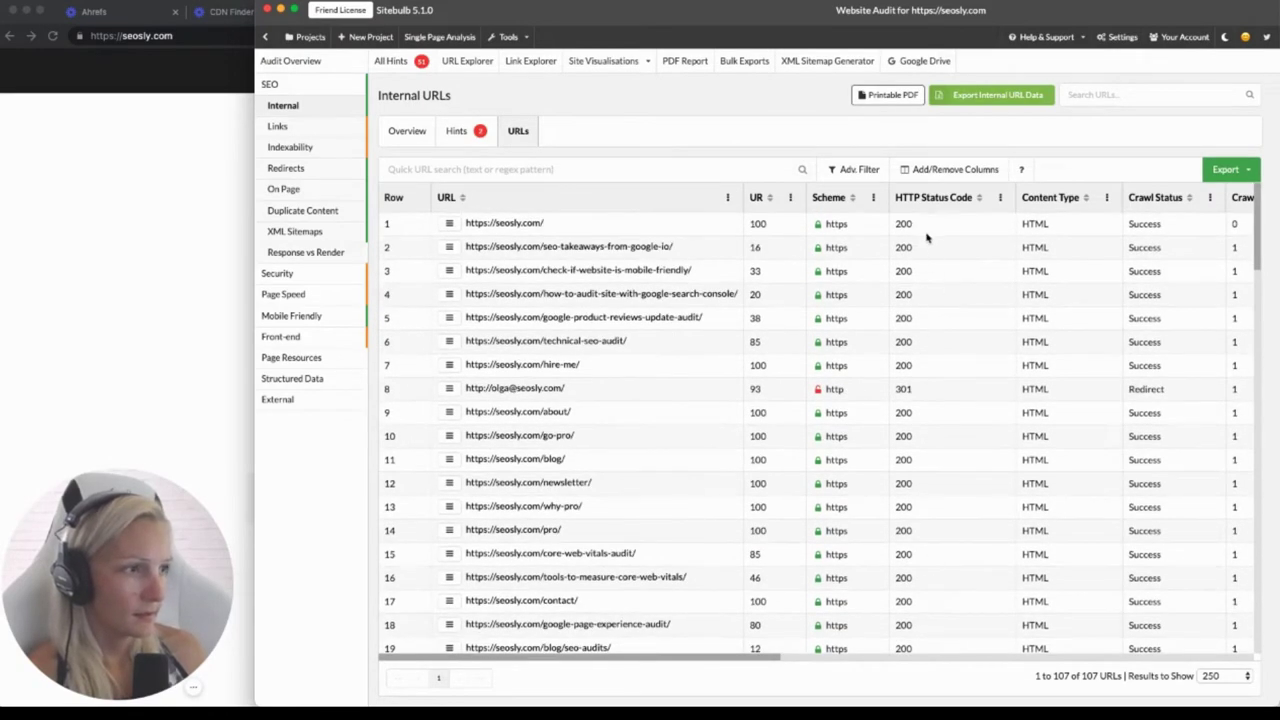
click(908, 396)
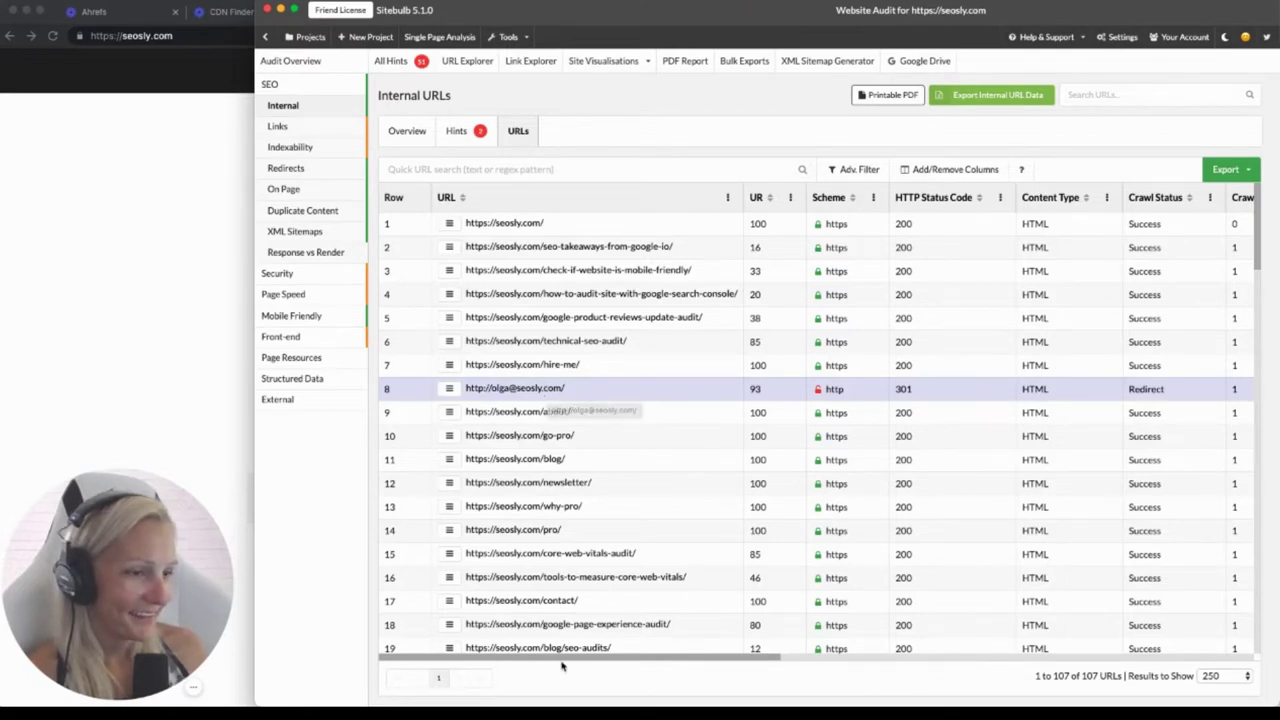
drag(572, 660, 1089, 649)
drag(1176, 646, 414, 650)
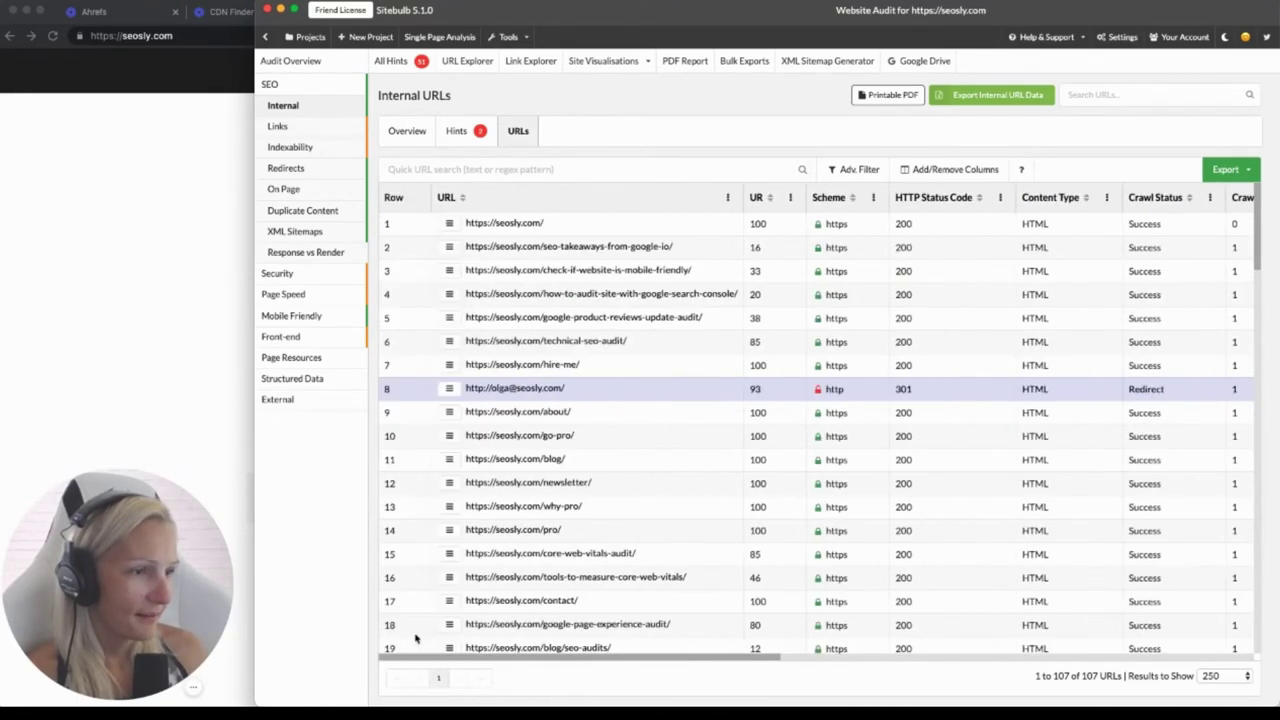
scroll(560, 540, down, 5)
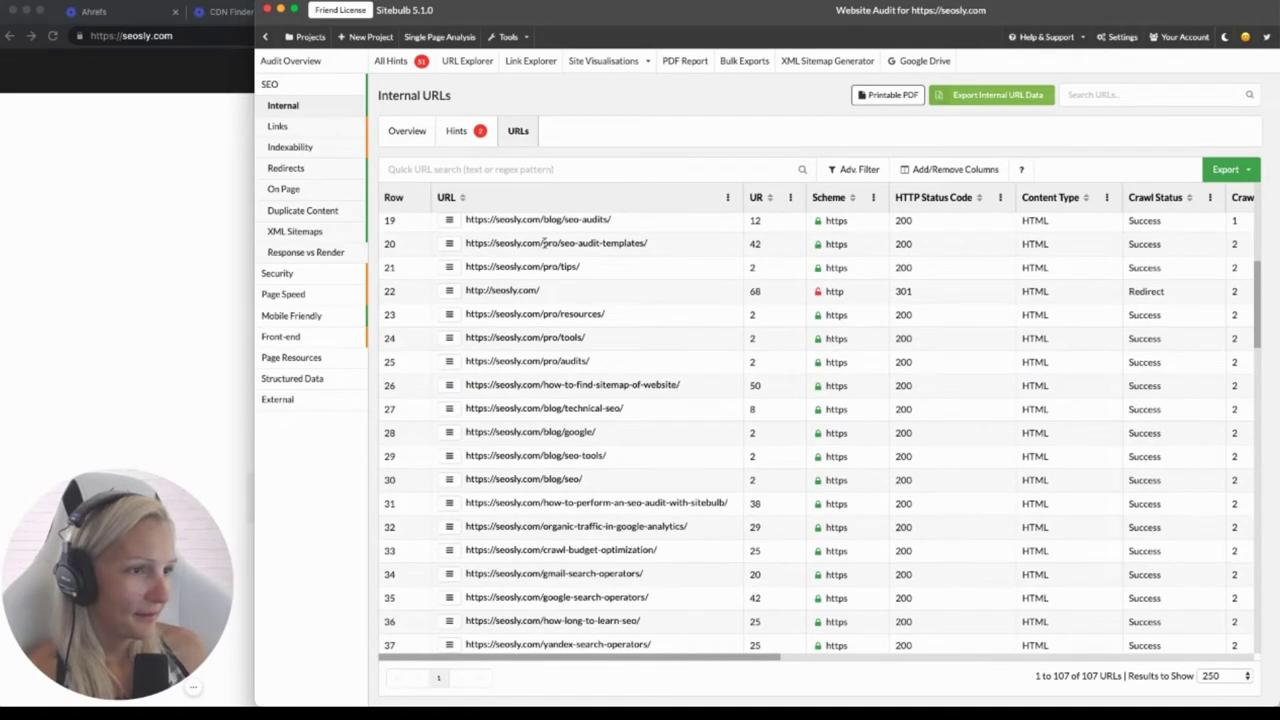
click(490, 296)
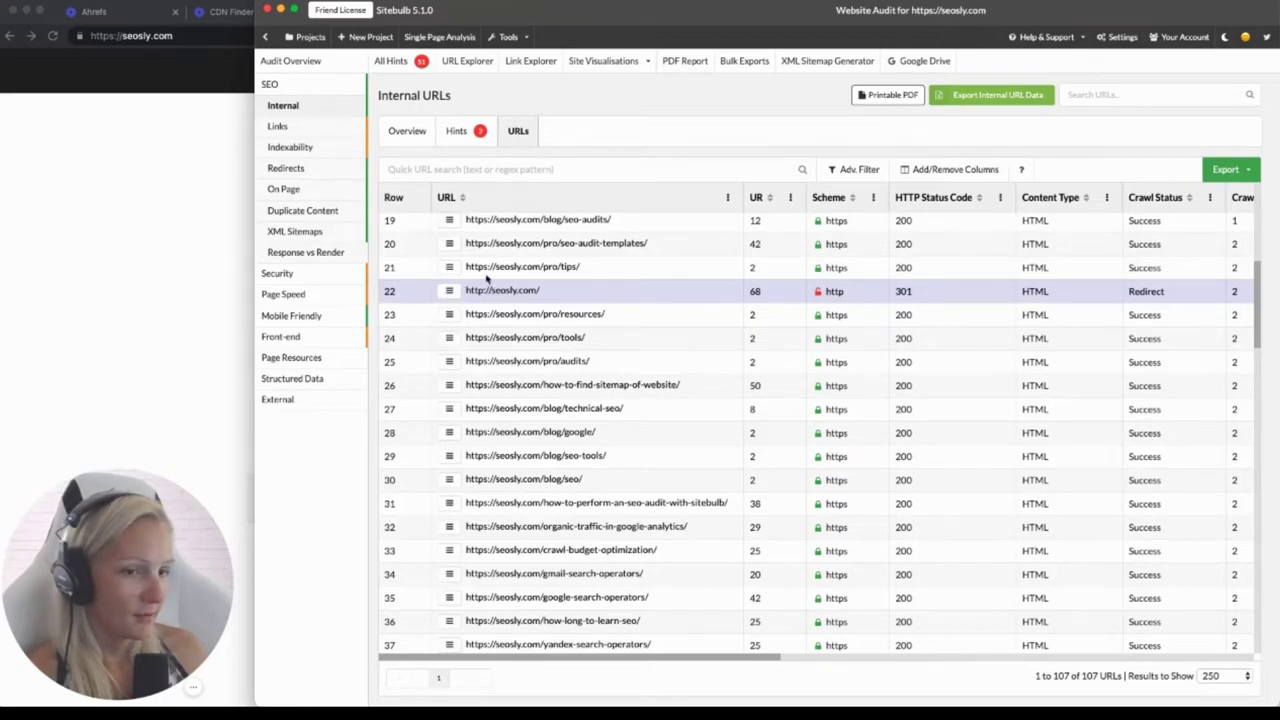
scroll(625, 364, down, 10)
scroll(618, 365, down, 4)
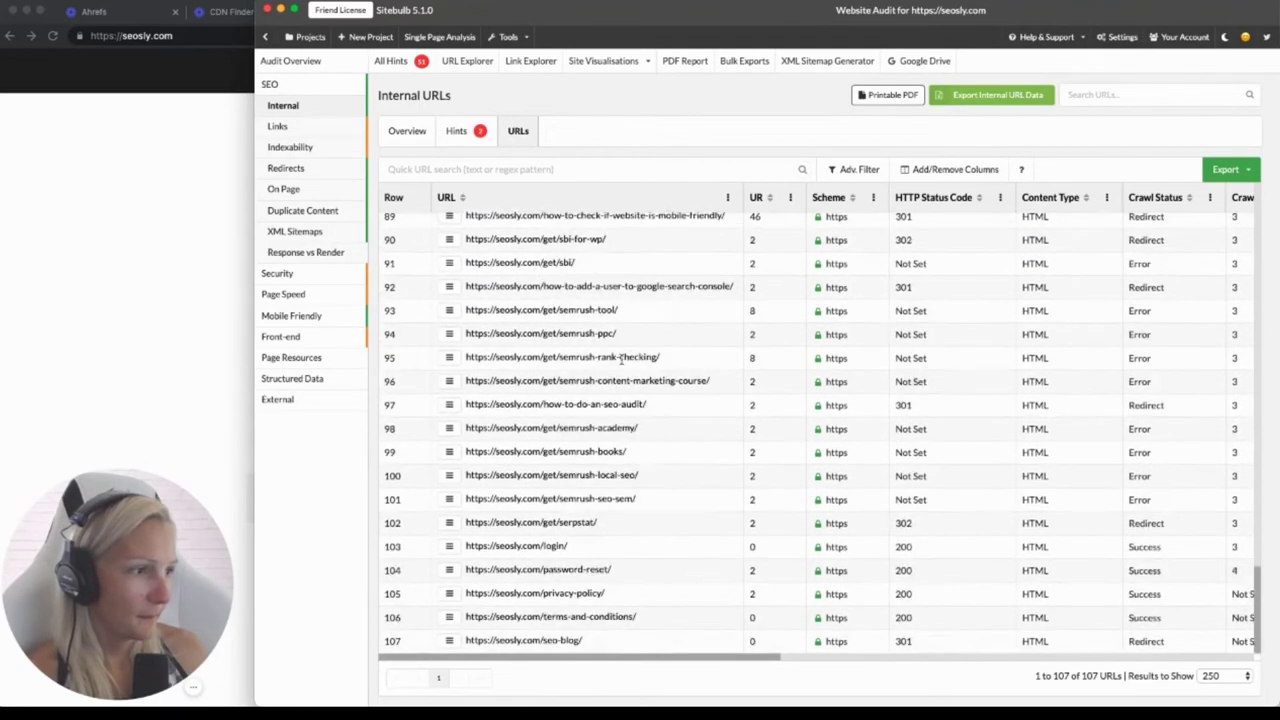
scroll(616, 368, up, 3)
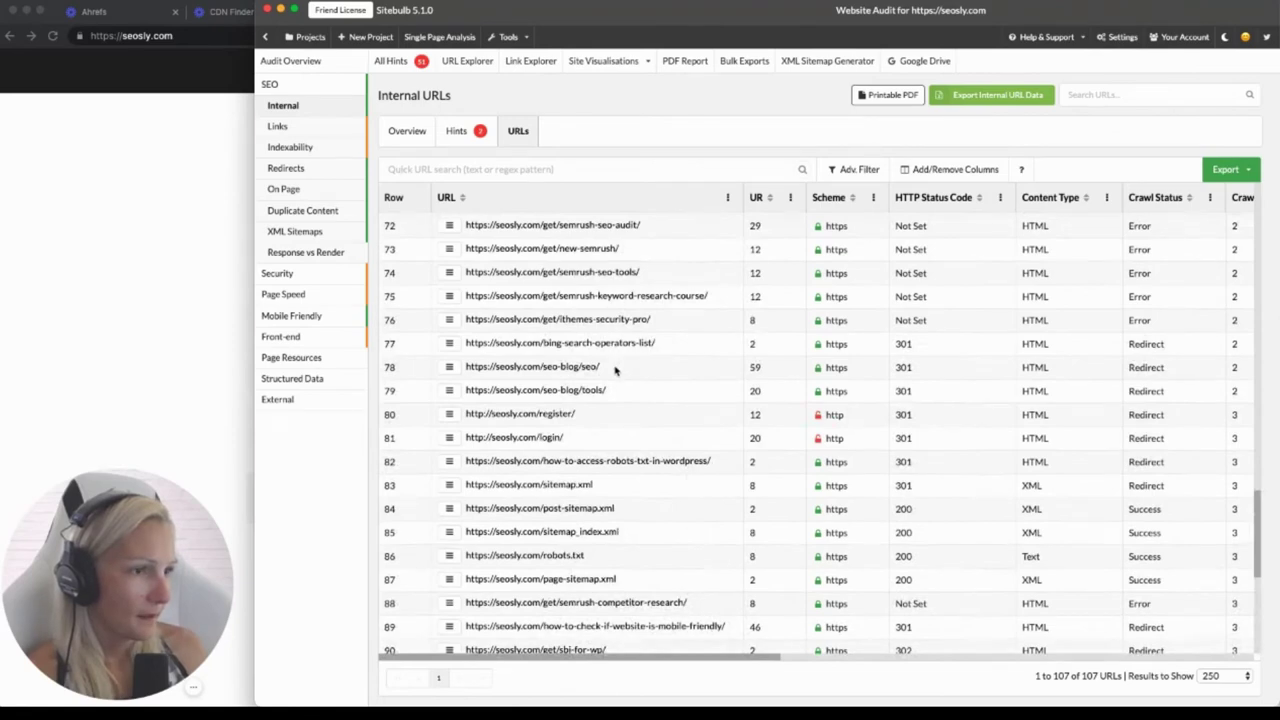
scroll(614, 372, down, 3)
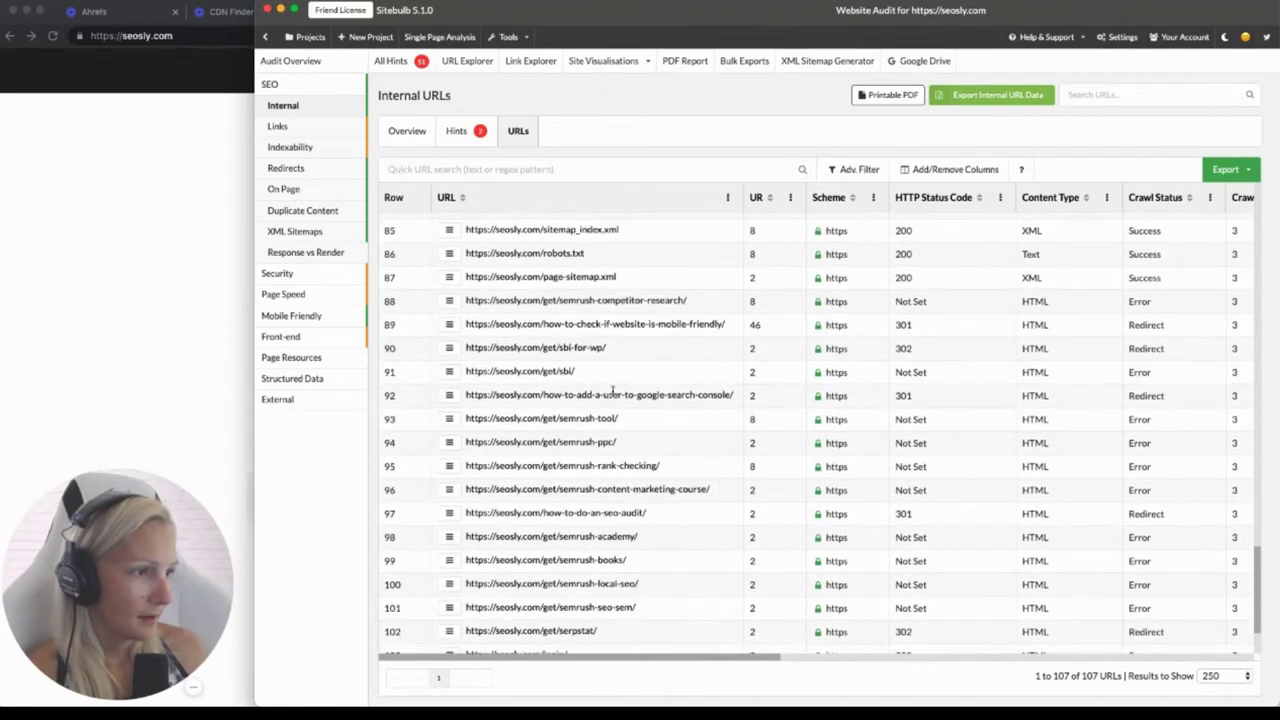
scroll(616, 395, down, 2)
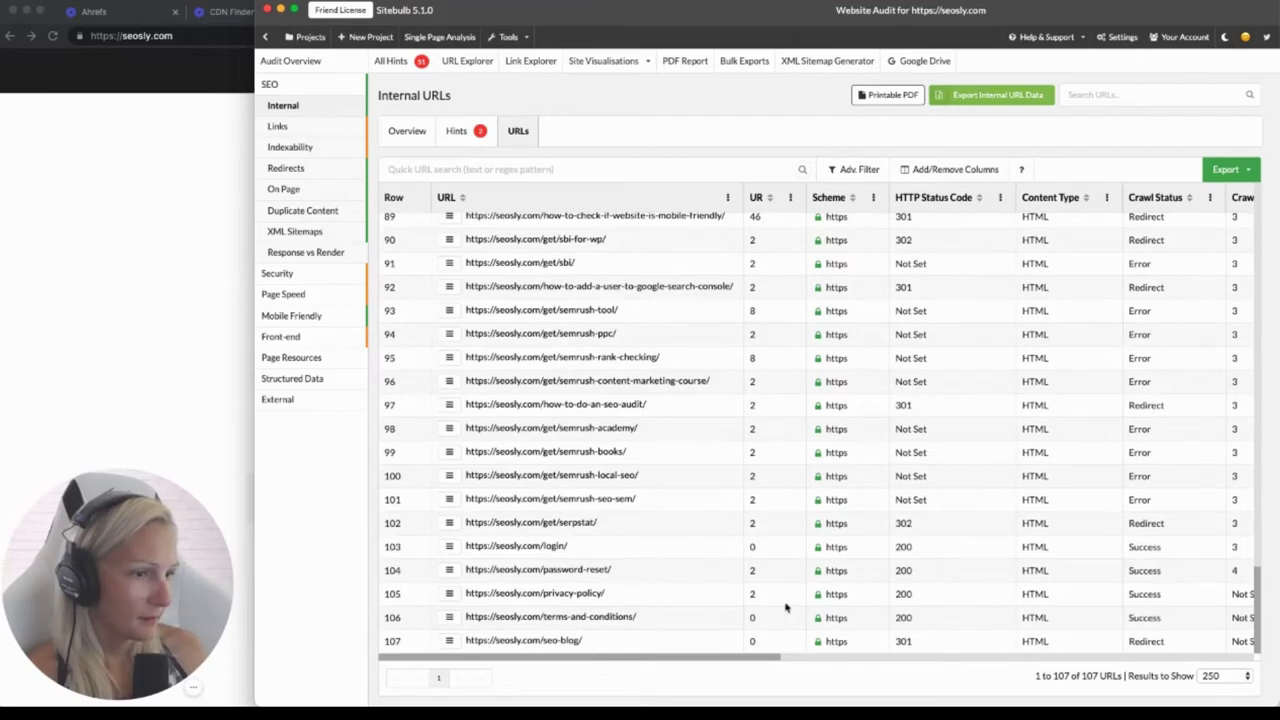
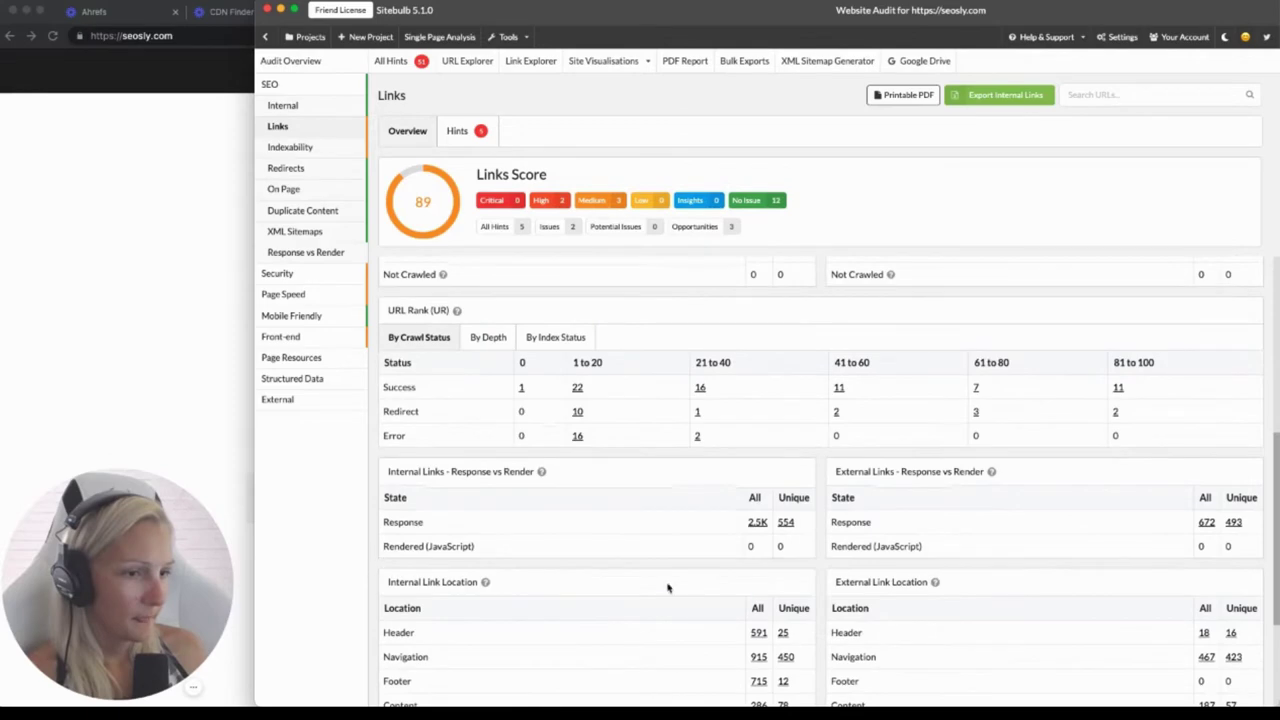
Examine the Links report's charts on link status, location and anchor text, and open the Links hints
scroll(1117, 614, down, 4)
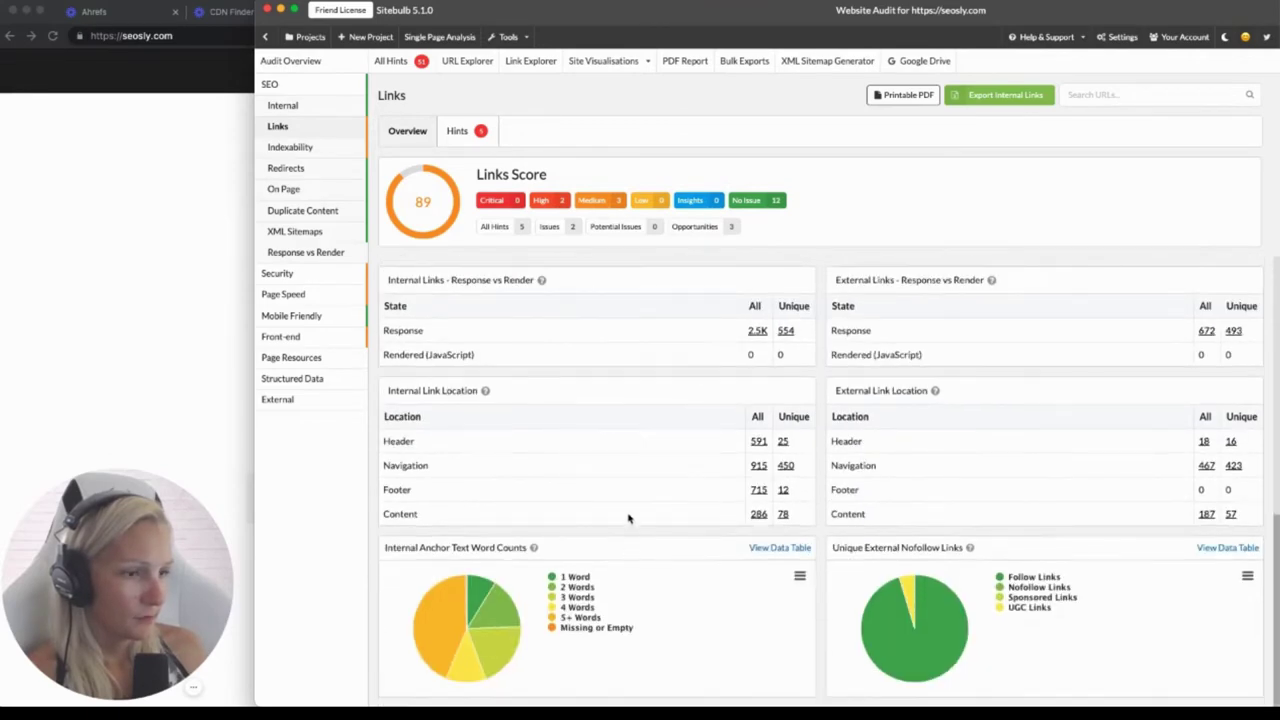
scroll(641, 568, up, 8)
scroll(641, 568, down, 8)
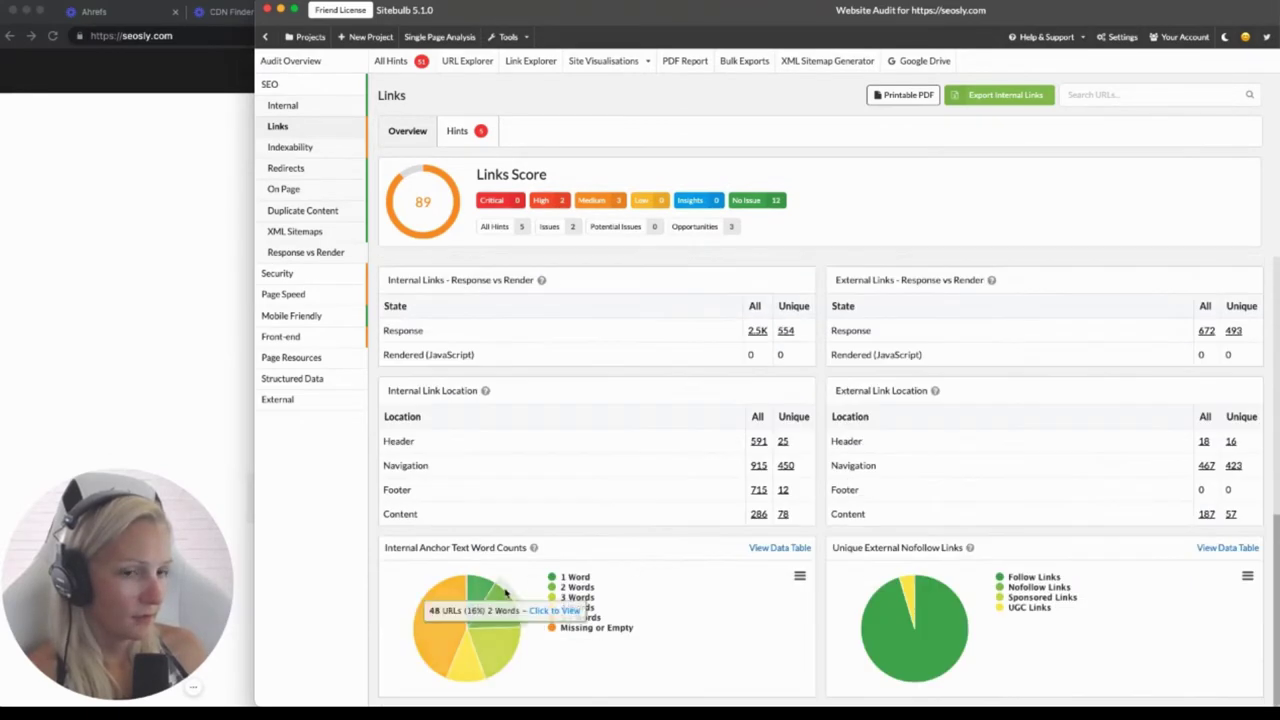
scroll(480, 380, up, 13)
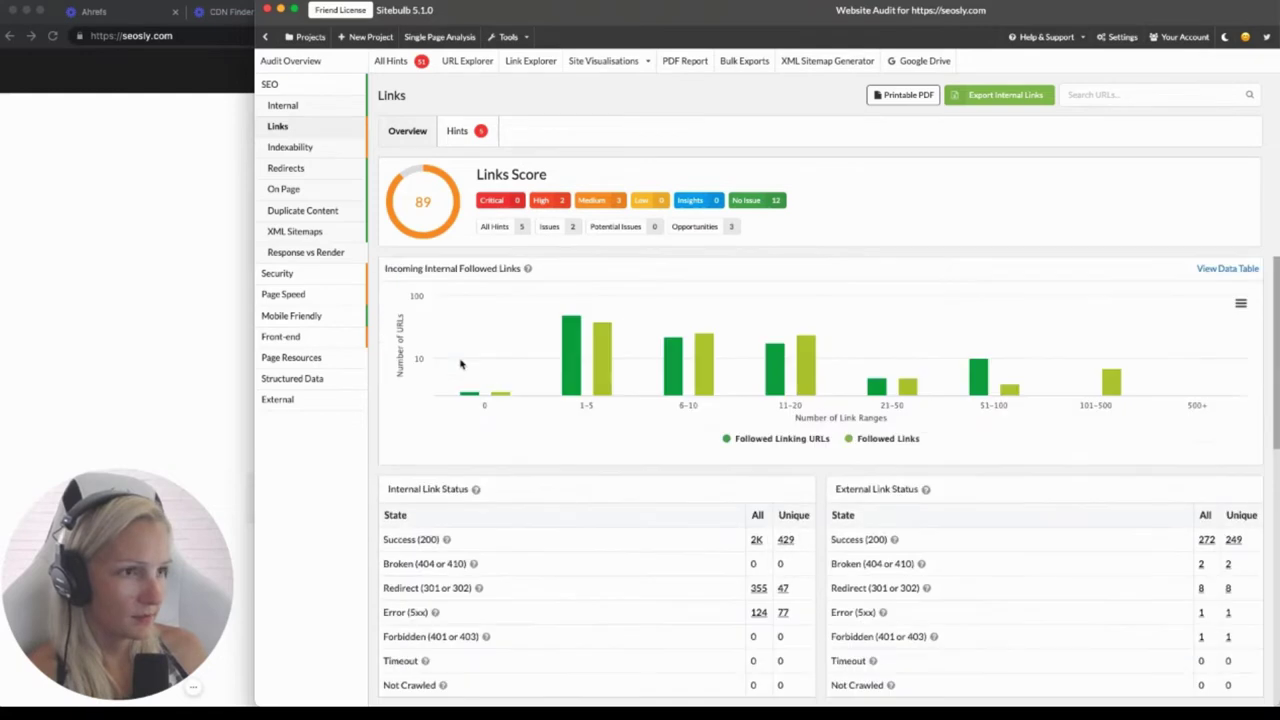
click(468, 138)
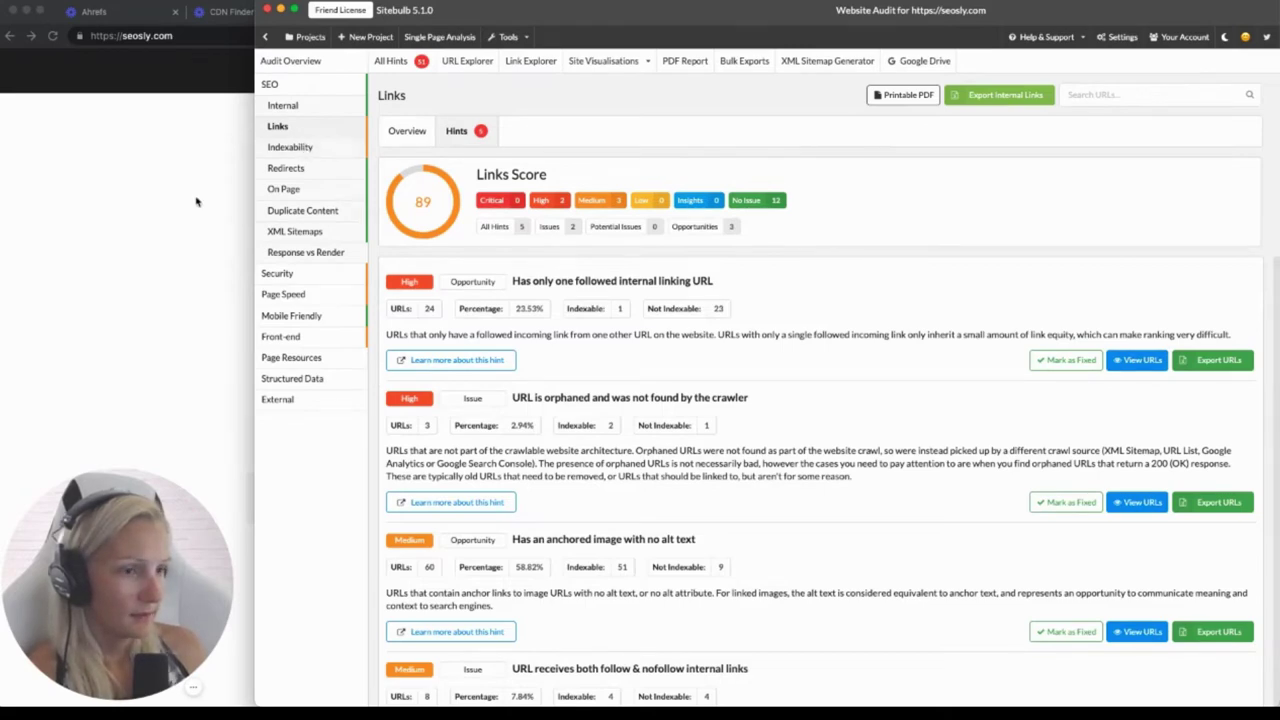
Open the Indexability report, examine its overview of indexability status and canonicals, and display its hints
click(295, 147)
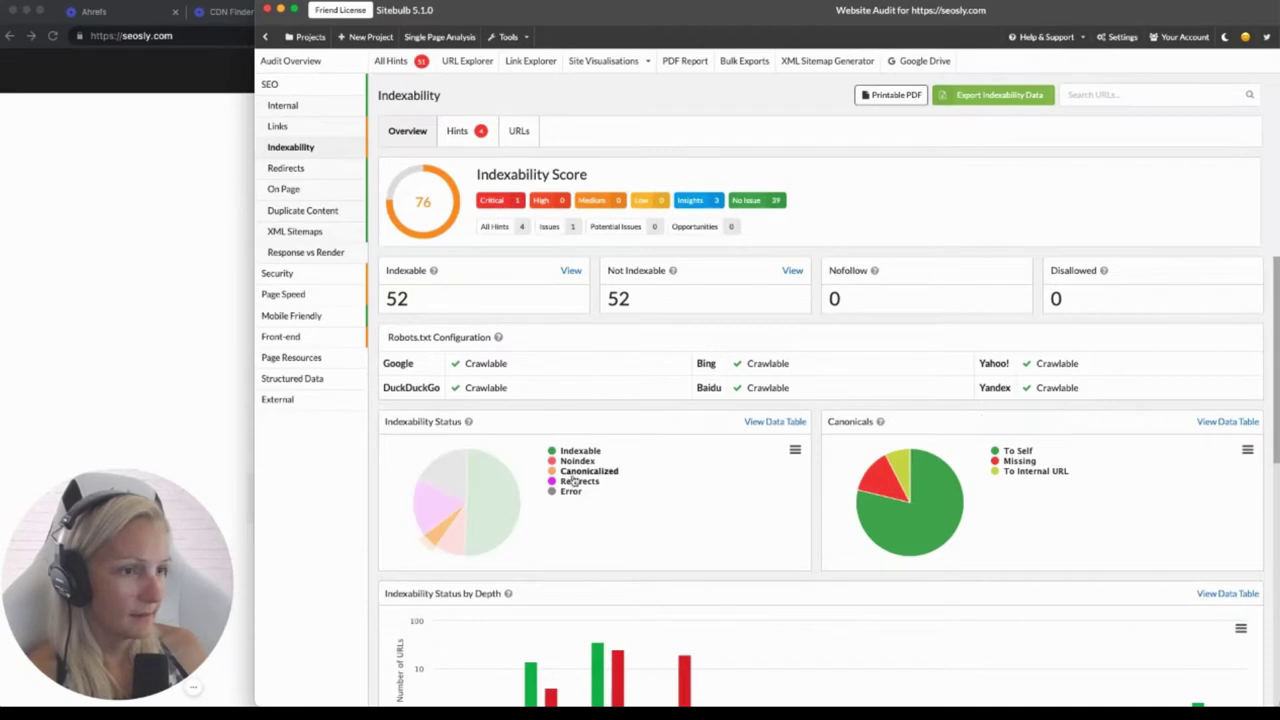
scroll(900, 480, down, 3)
scroll(700, 515, up, 3)
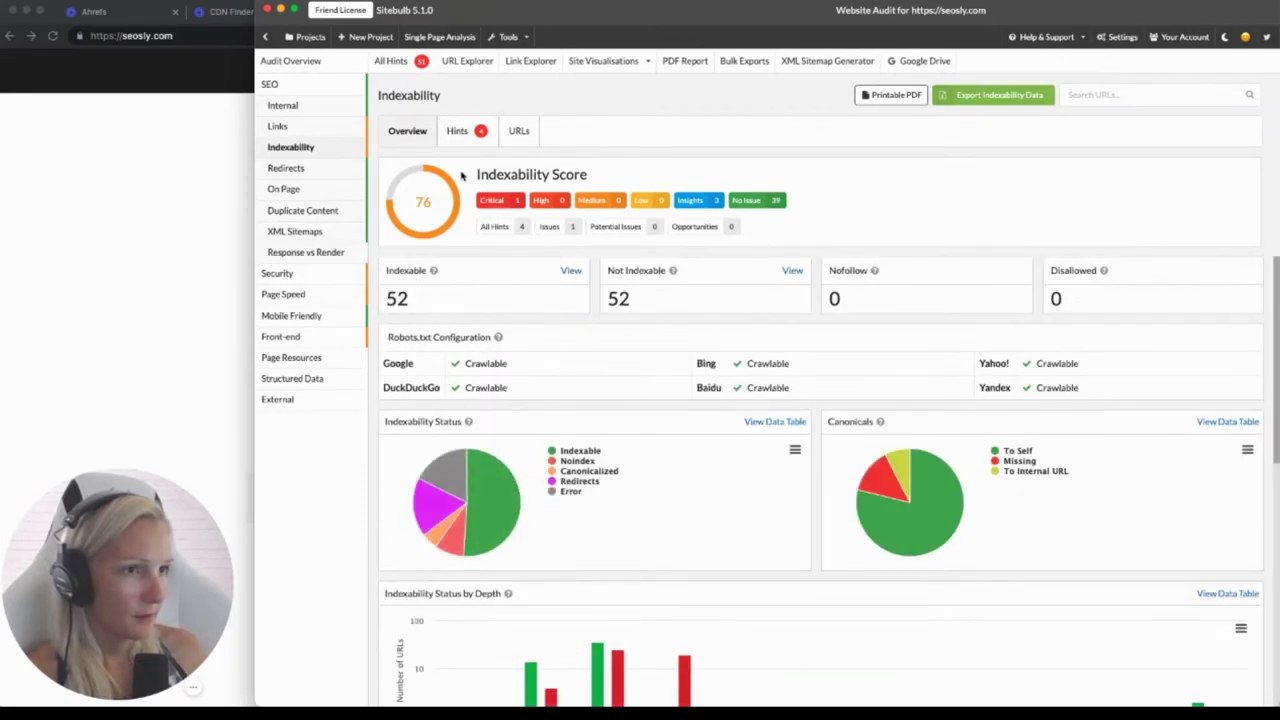
click(470, 134)
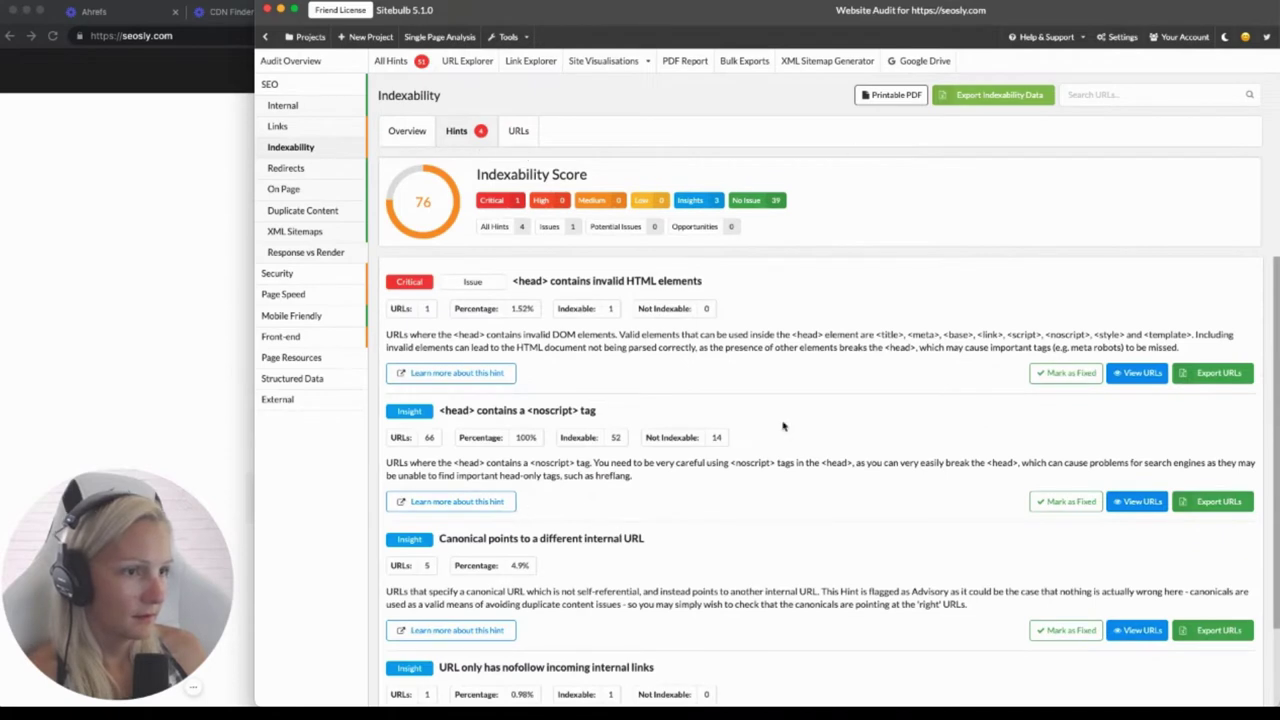
From the Indexability overview, open the list of not indexable internal HTML URLs, examine it to the end and leave it
click(408, 131)
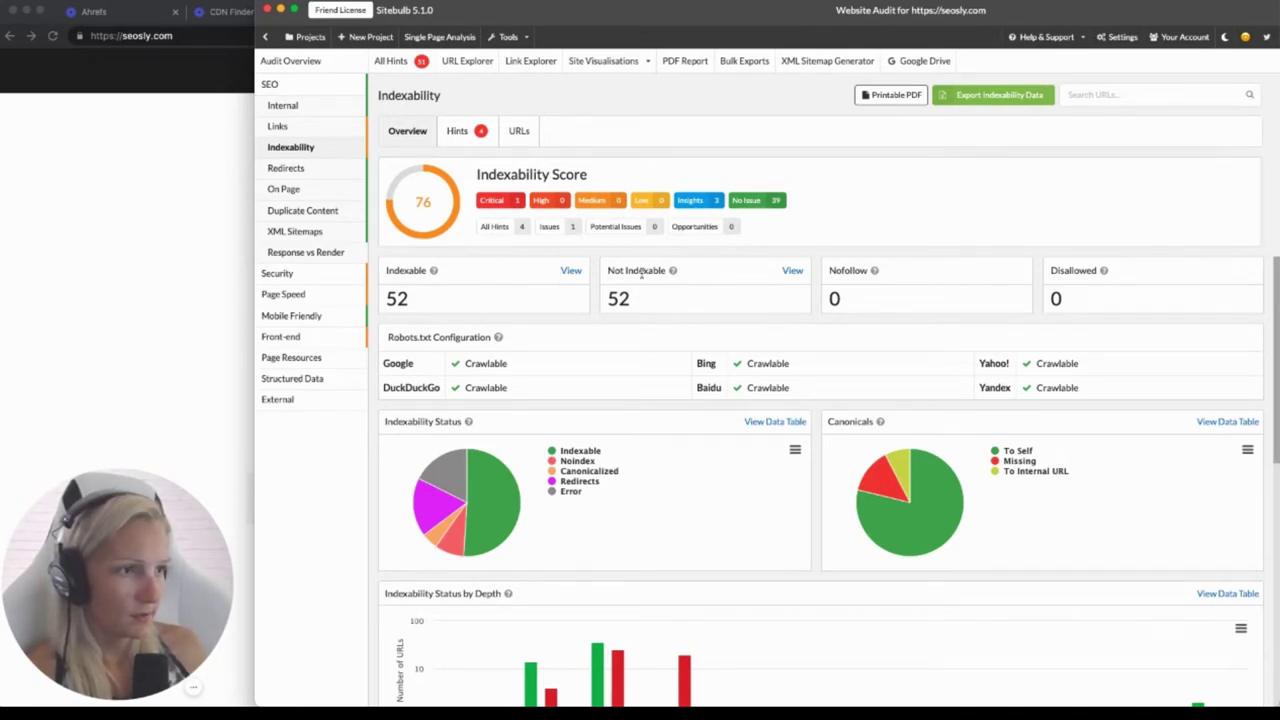
click(795, 271)
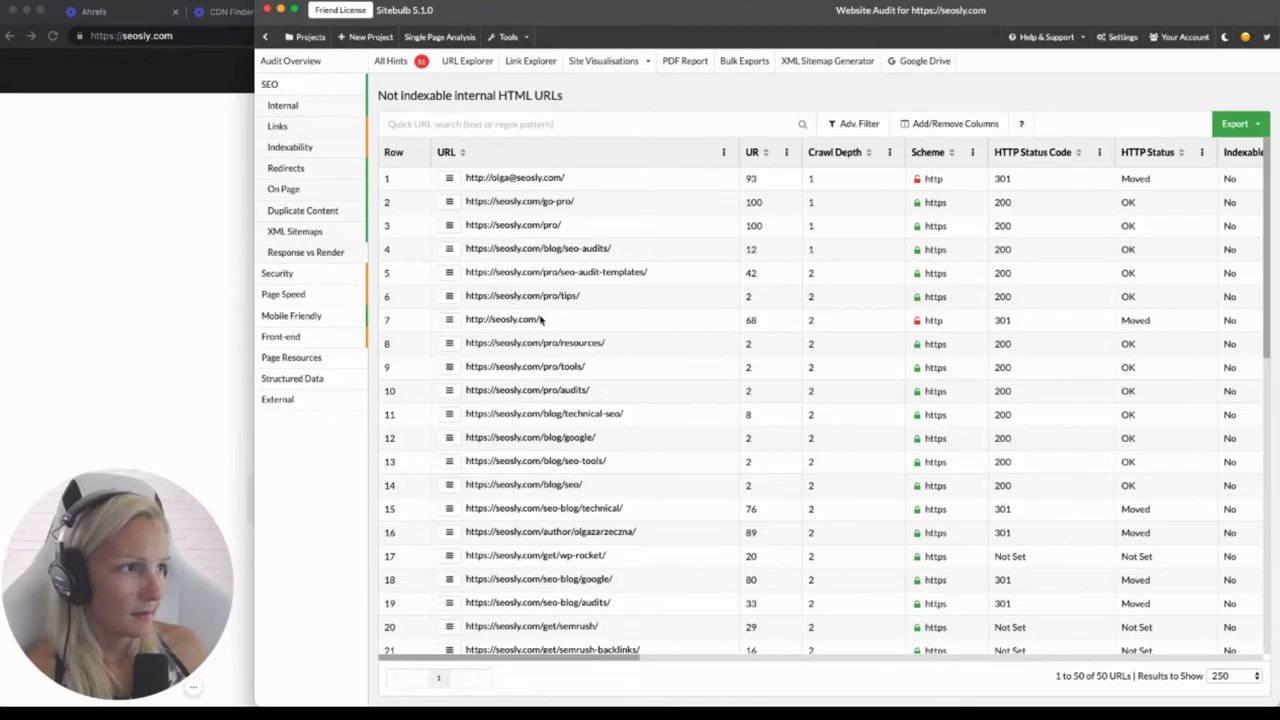
scroll(476, 503, down, 6)
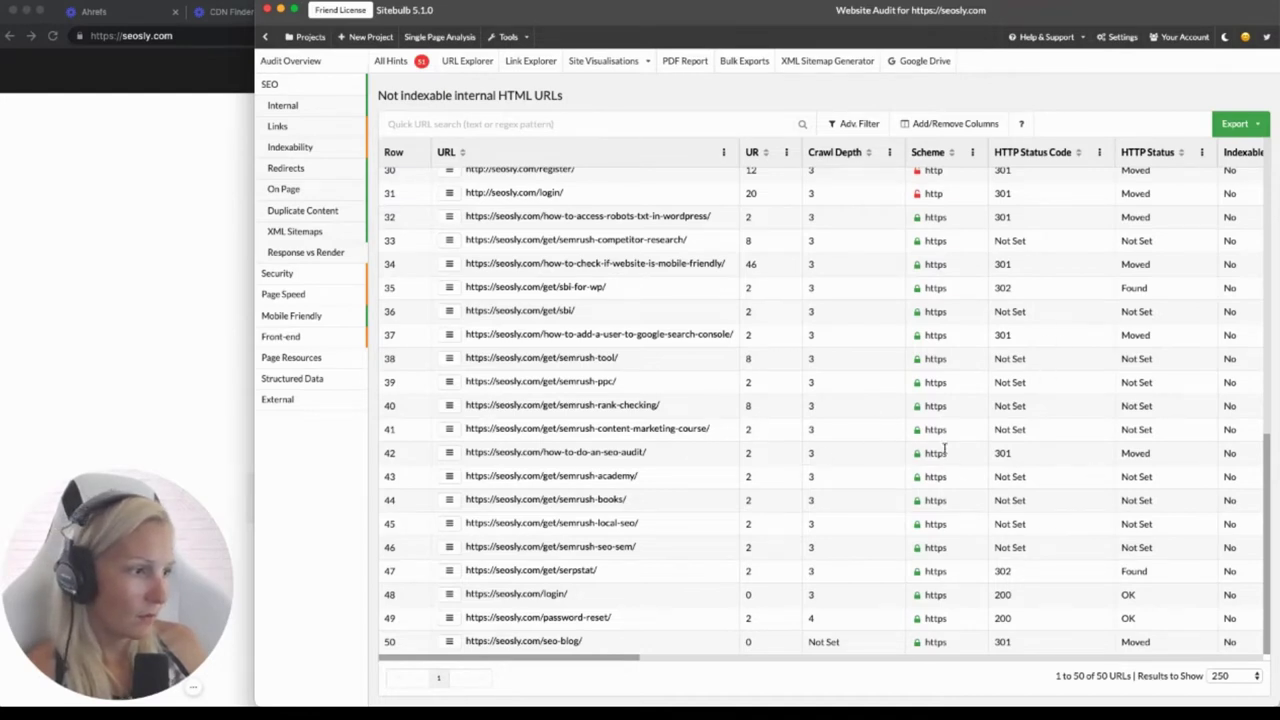
scroll(1015, 400, up, 10)
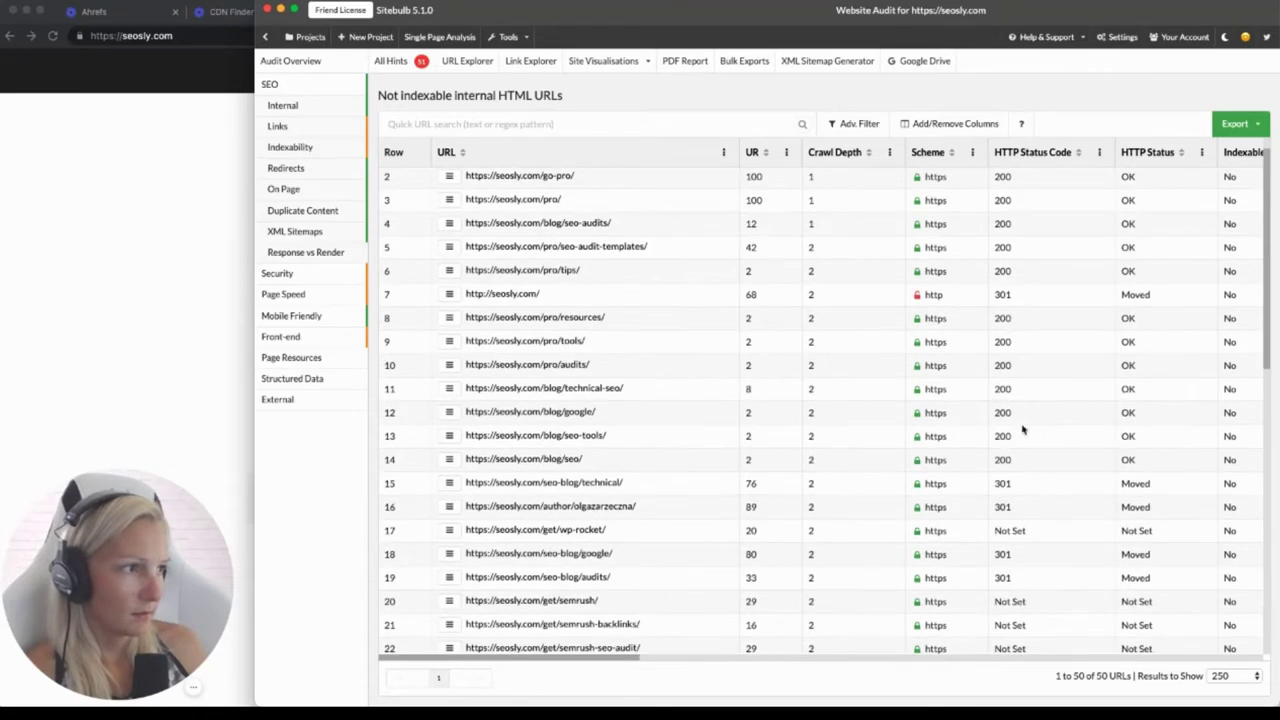
key(alt+Left)
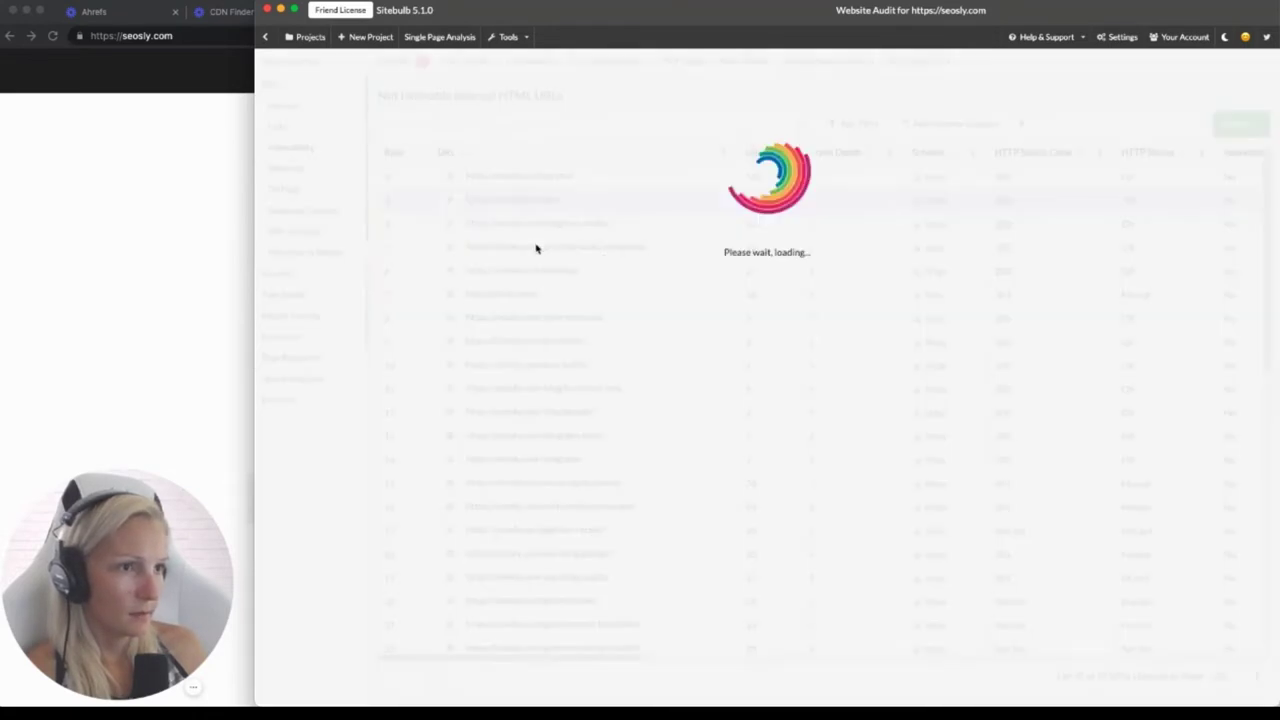
Open the Redirects report, examine its redirected URLs by depth and status code charts, and display its hints
click(307, 180)
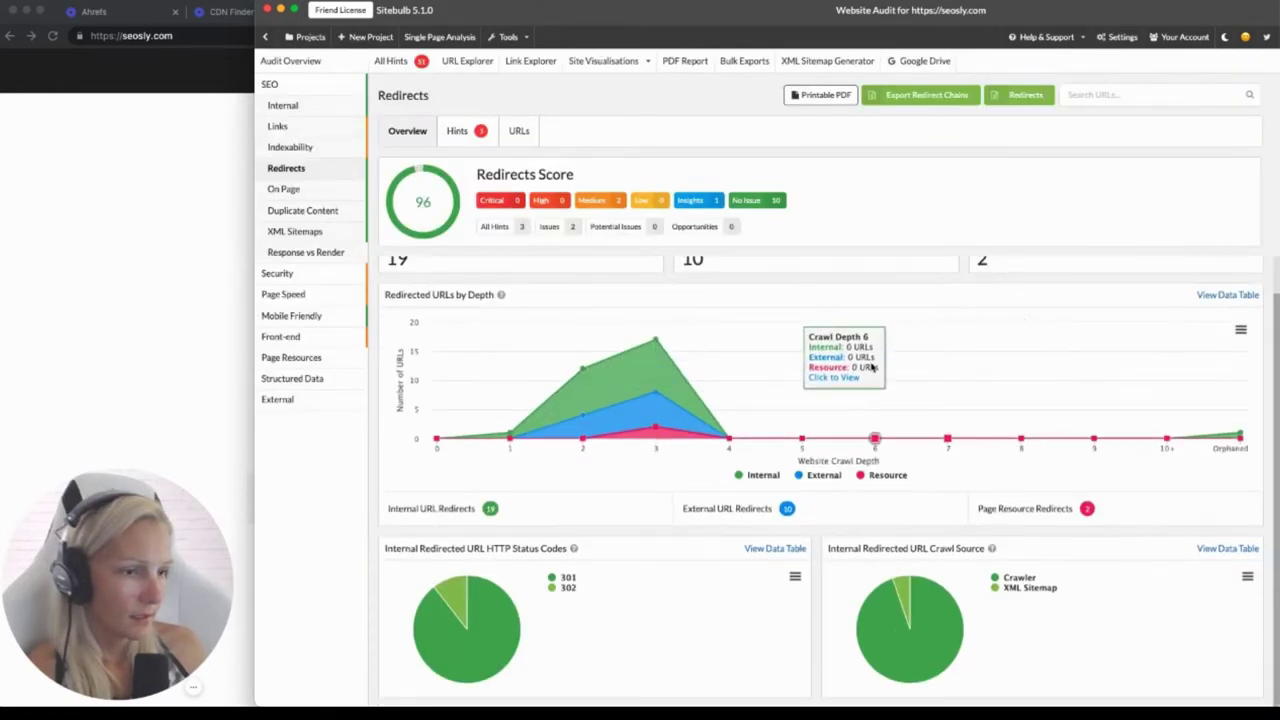
scroll(650, 410, down, 1)
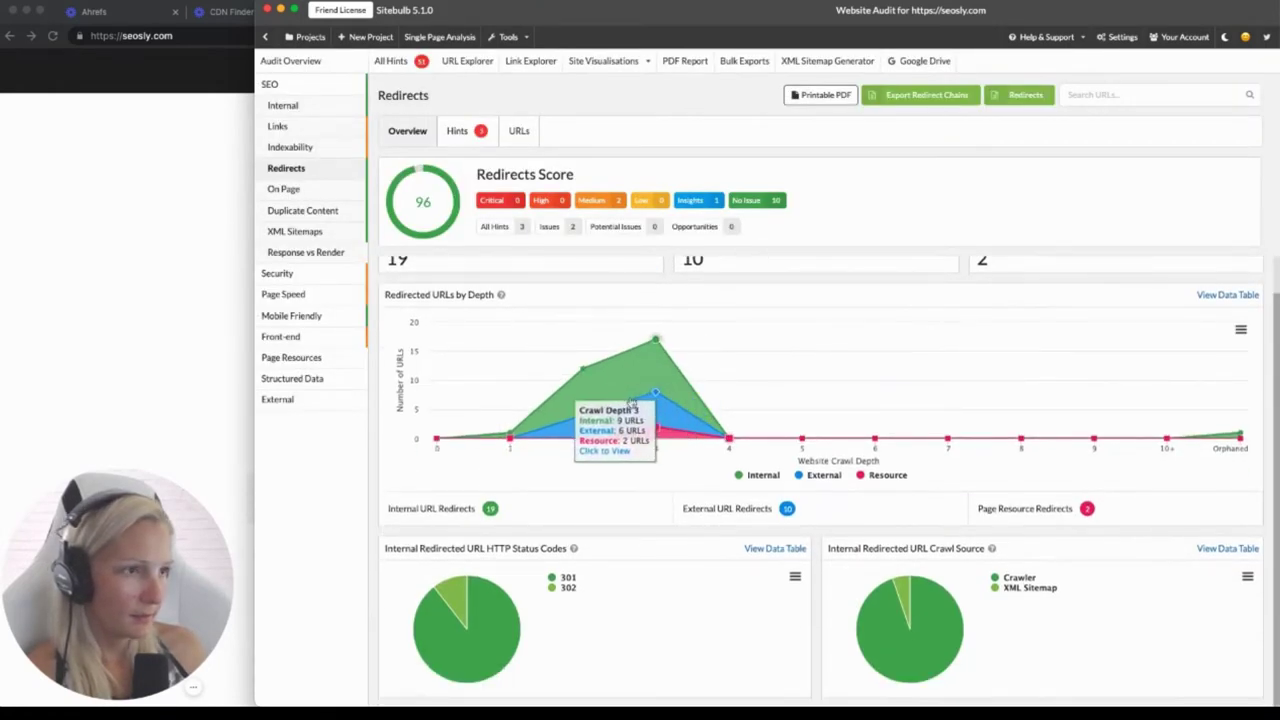
scroll(520, 405, up, 1)
click(457, 130)
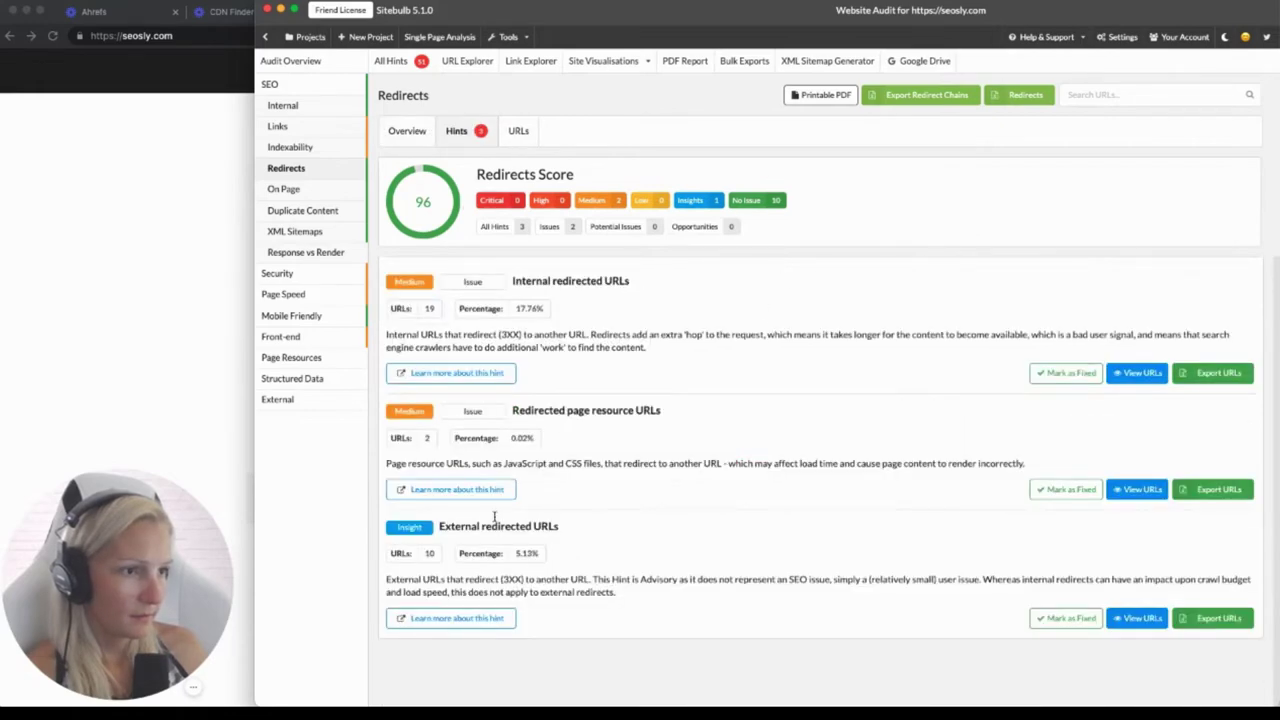
Open the list of redirected URLs and examine their redirect types and status codes through the end
click(520, 132)
scroll(595, 492, down, 5)
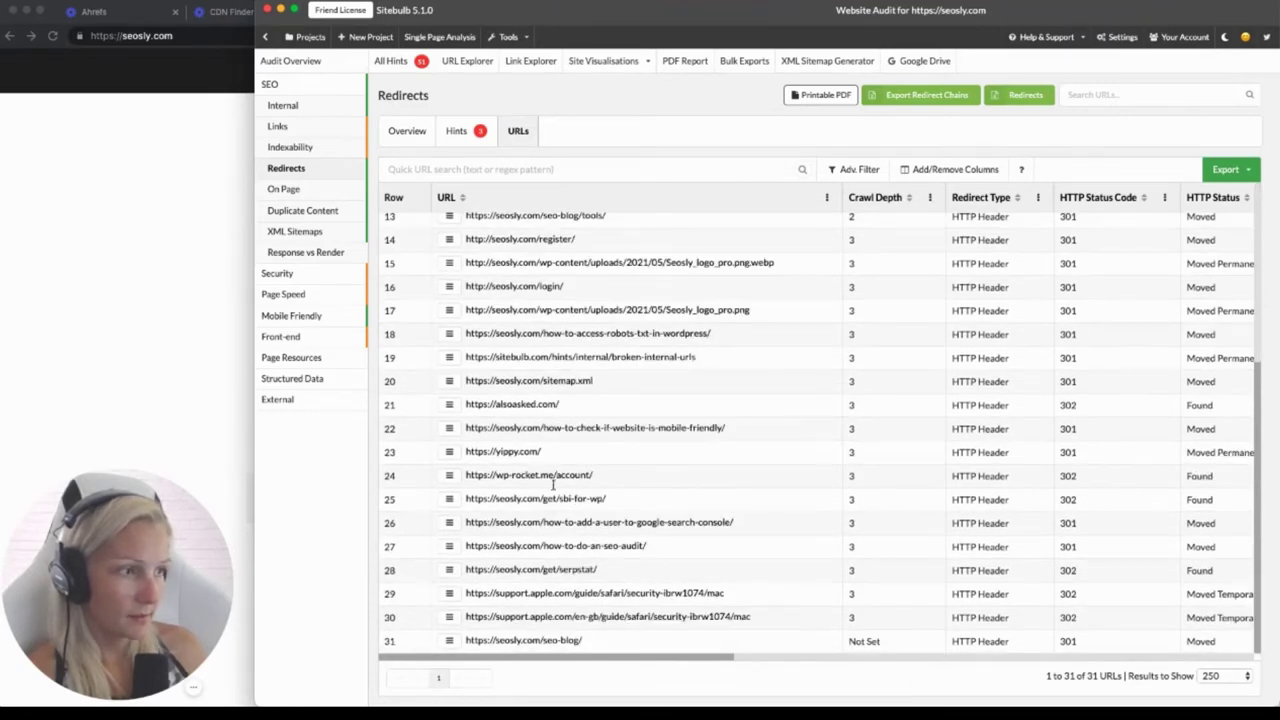
scroll(590, 460, up, 5)
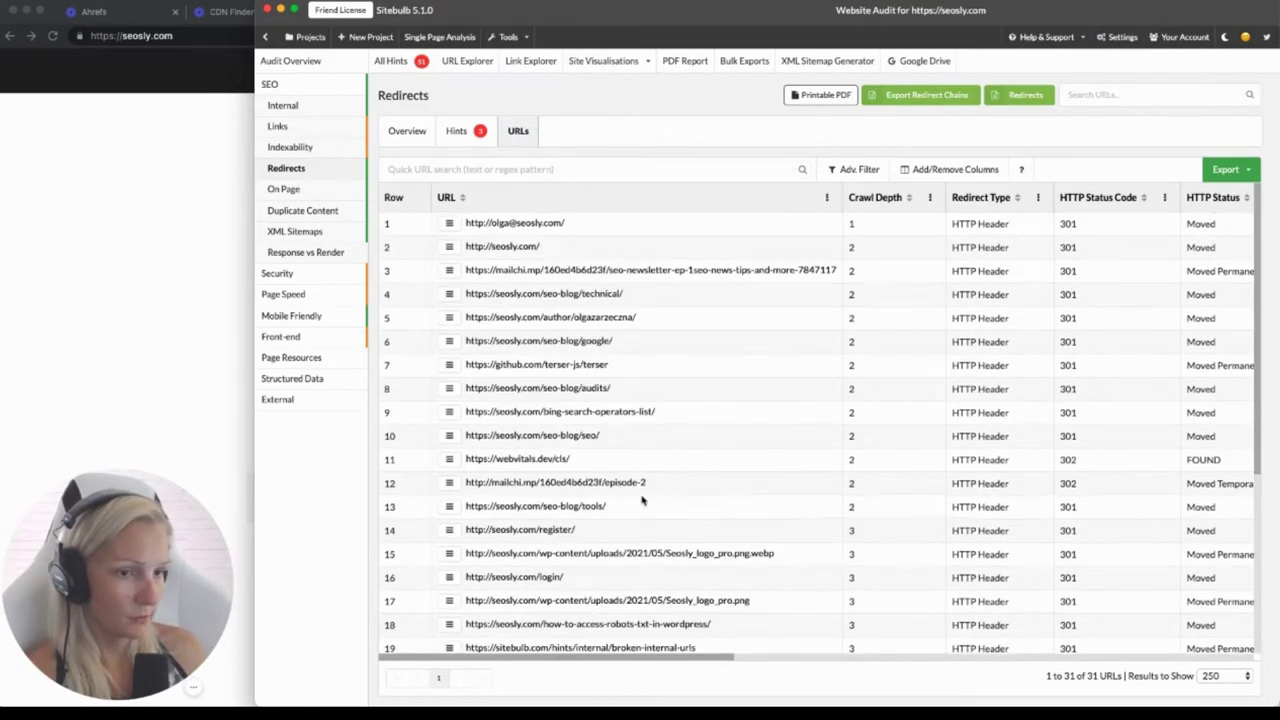
scroll(643, 498, down, 5)
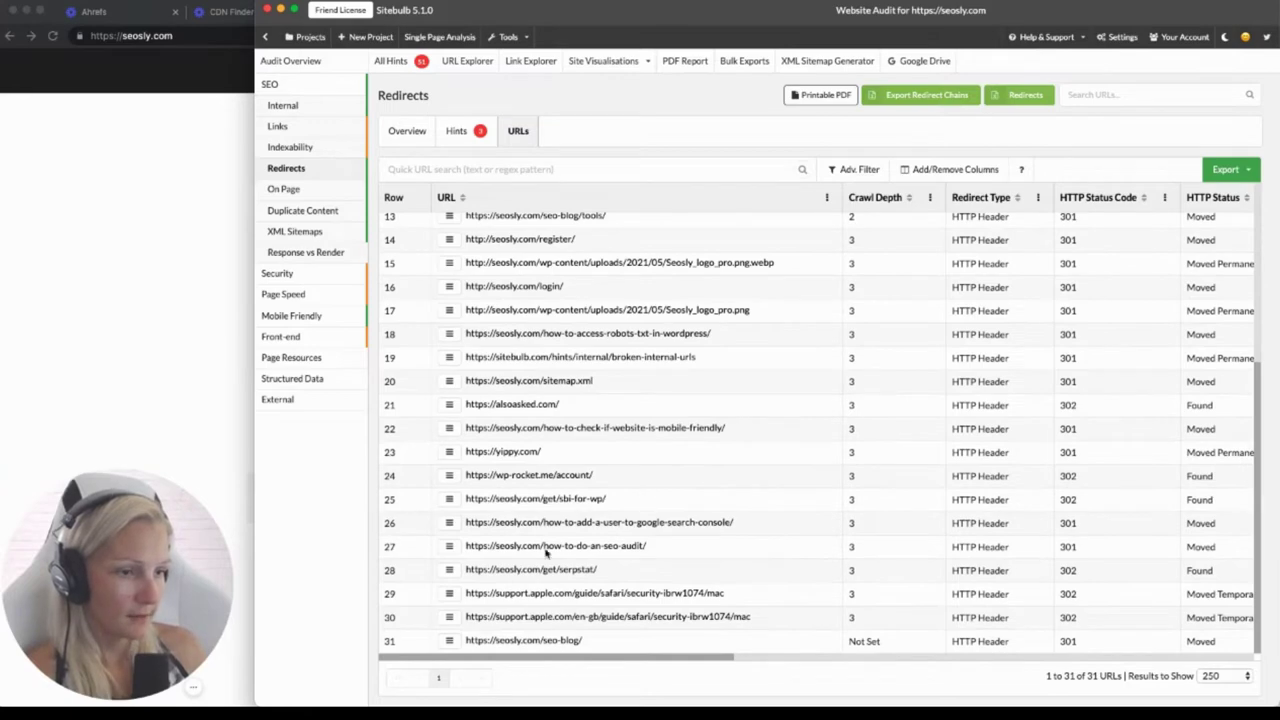
Open the On Page report, examine its word count, readability, title, meta description and header charts, and display its hints
click(318, 192)
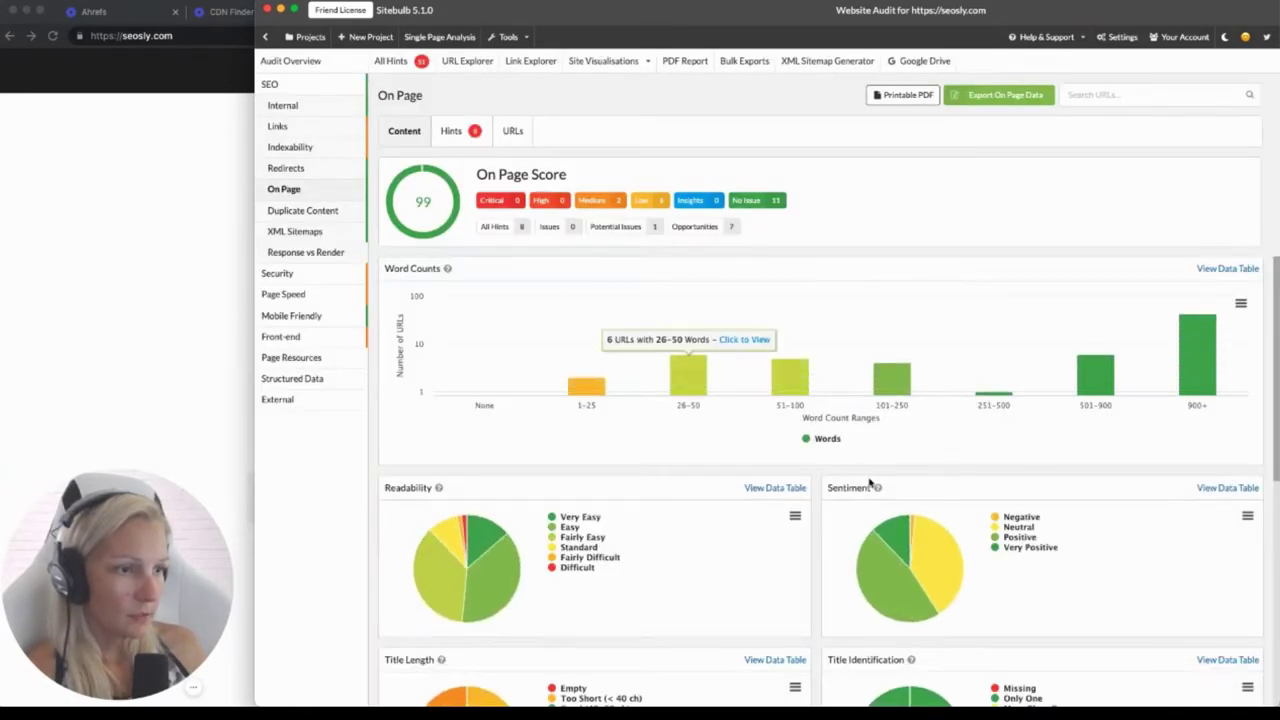
scroll(858, 482, down, 1)
scroll(858, 482, down, 3)
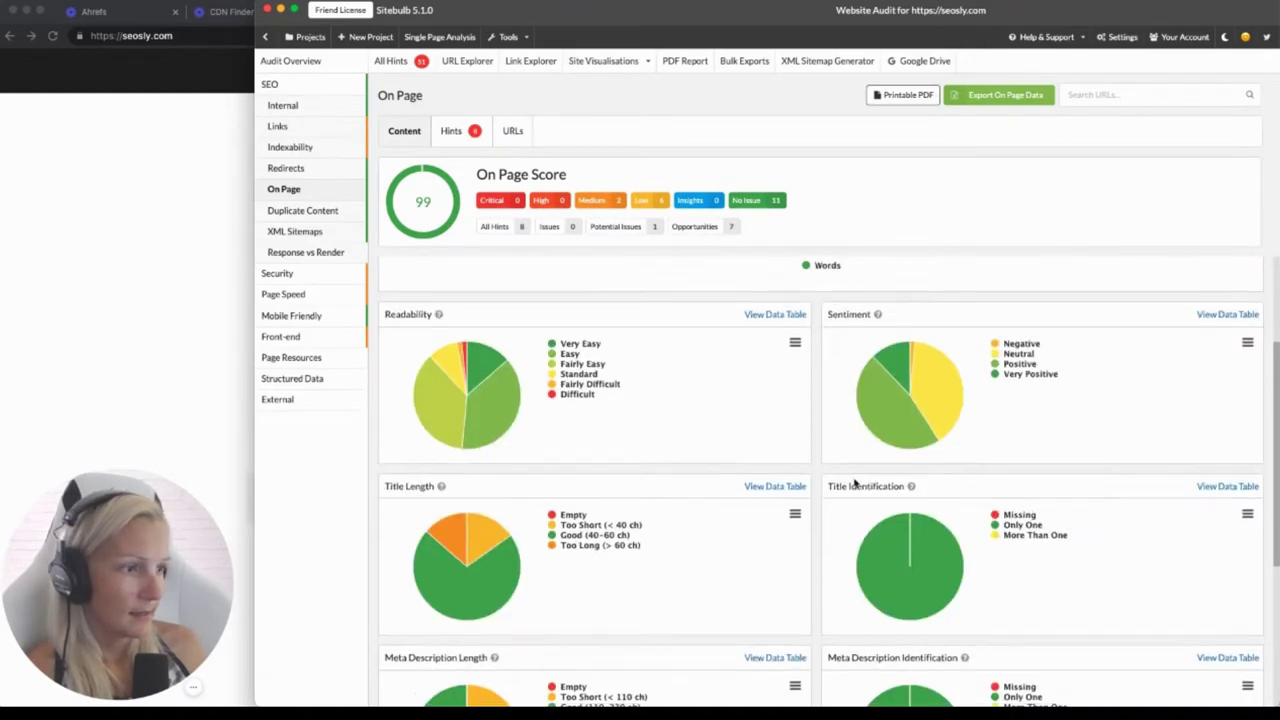
scroll(430, 480, down, 1)
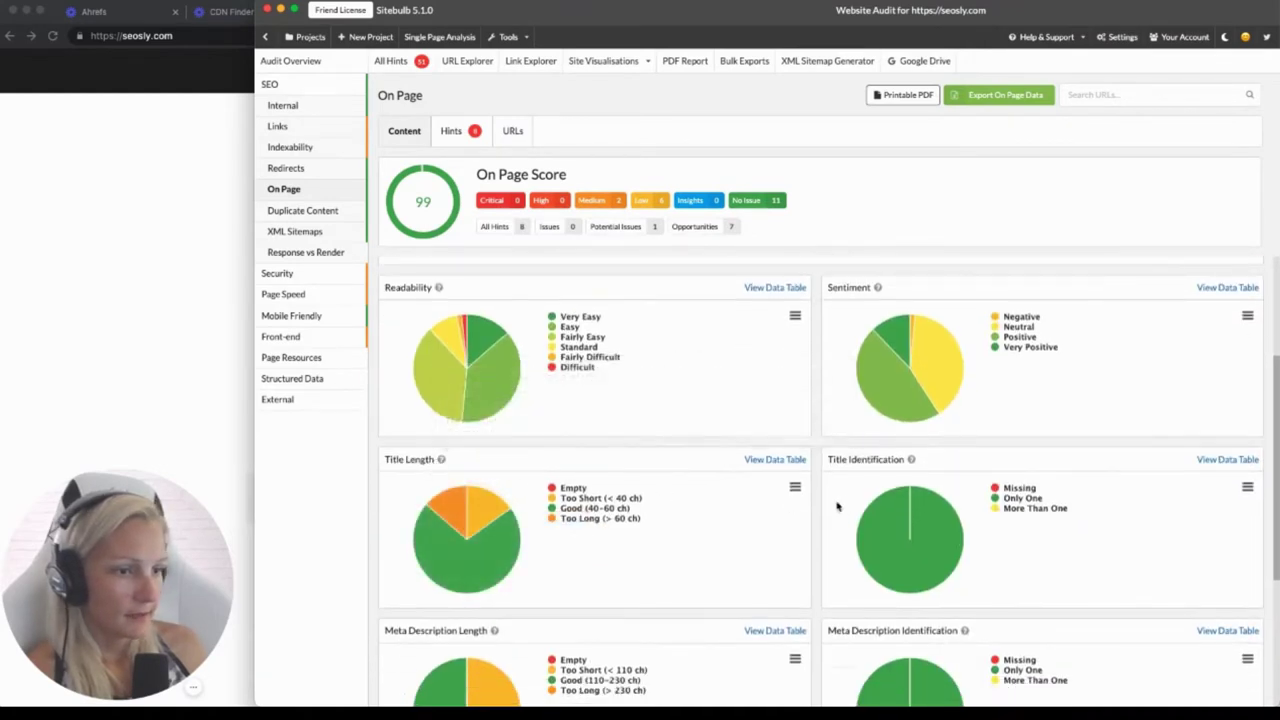
scroll(515, 566, down, 4)
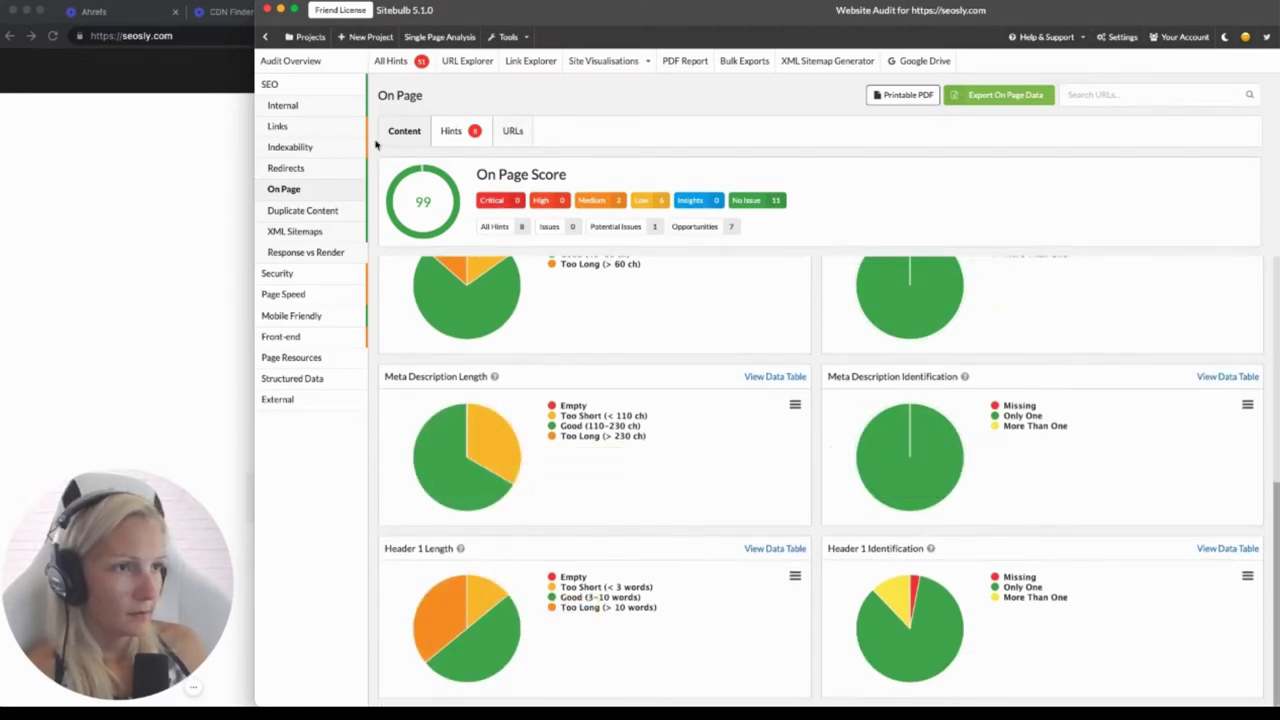
click(455, 130)
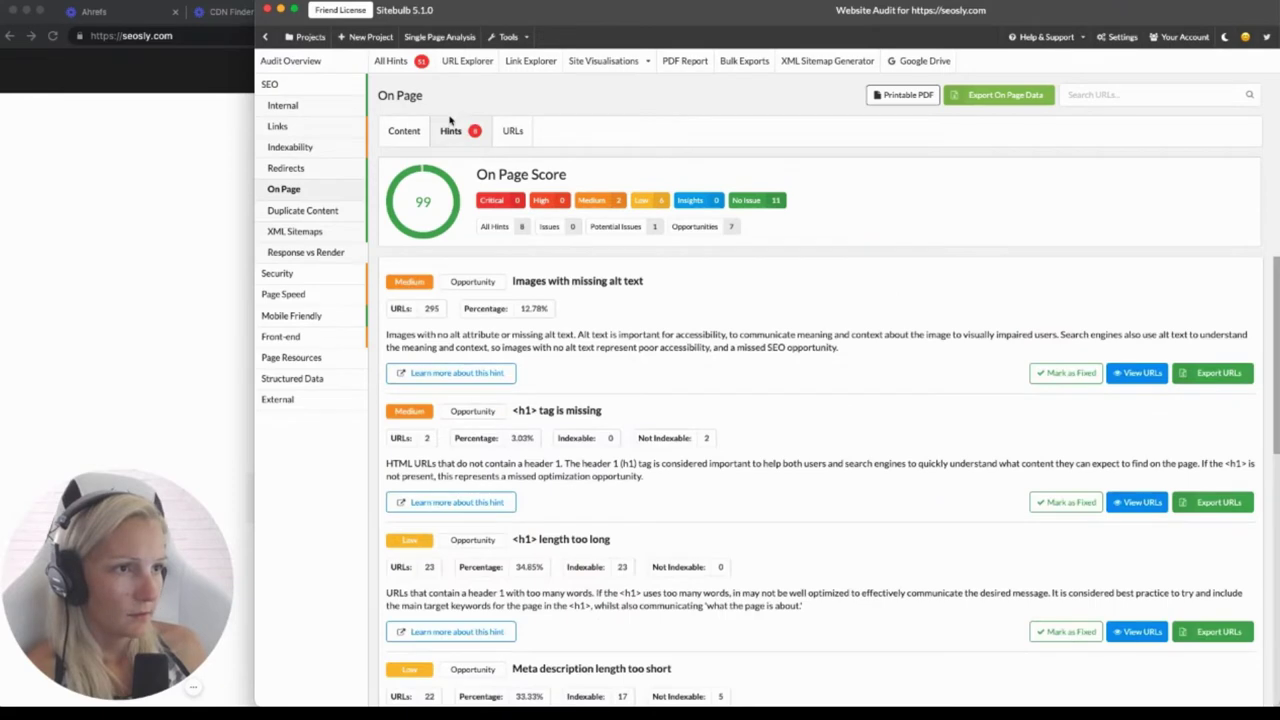
click(511, 131)
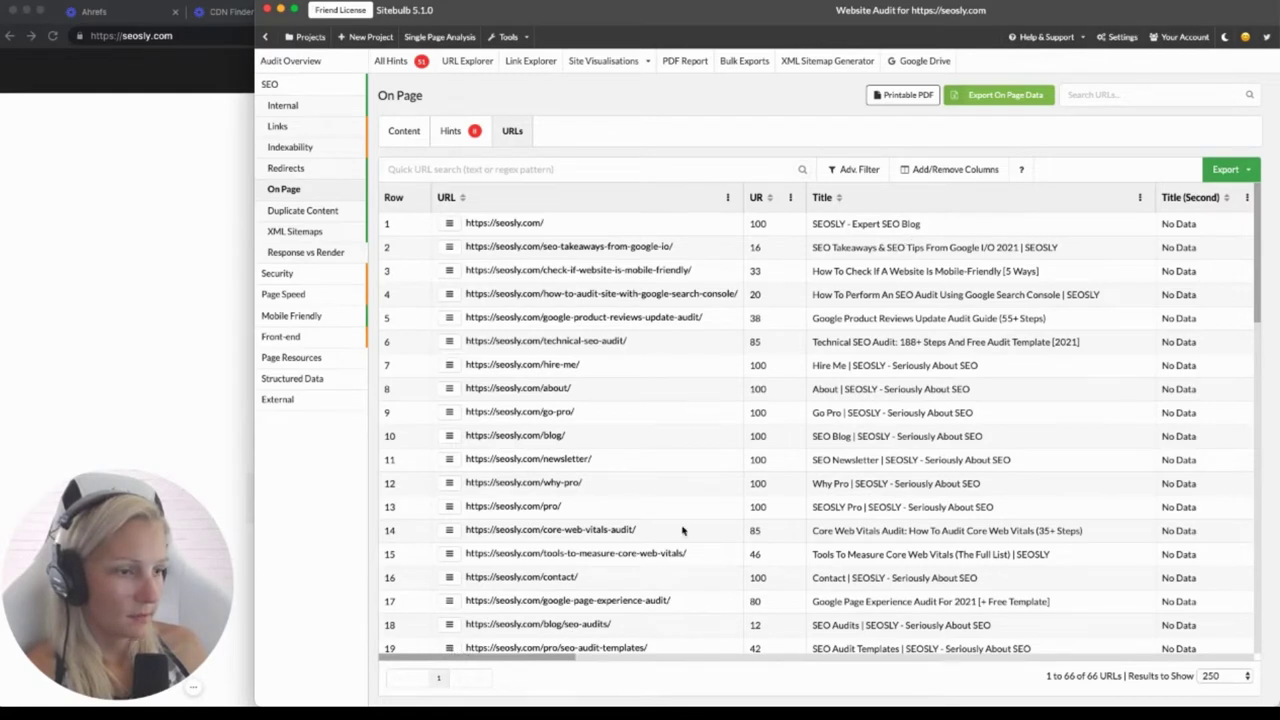
click(546, 223)
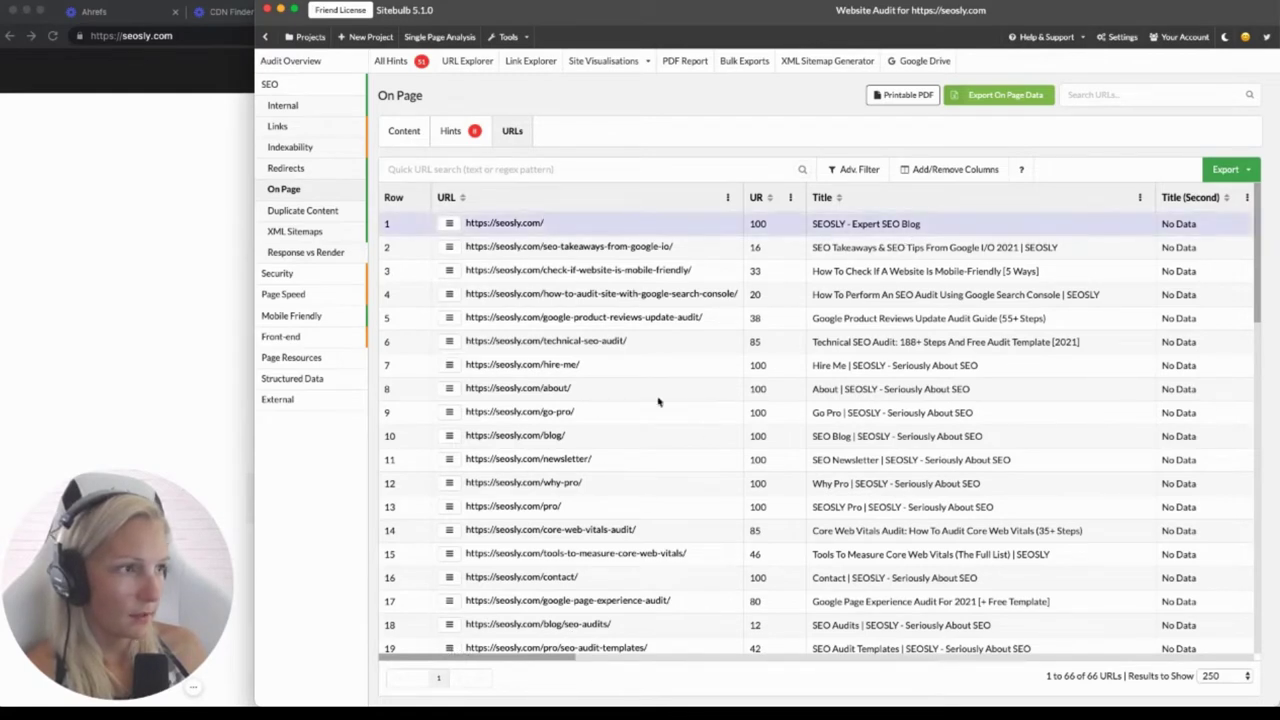
drag(476, 662, 997, 646)
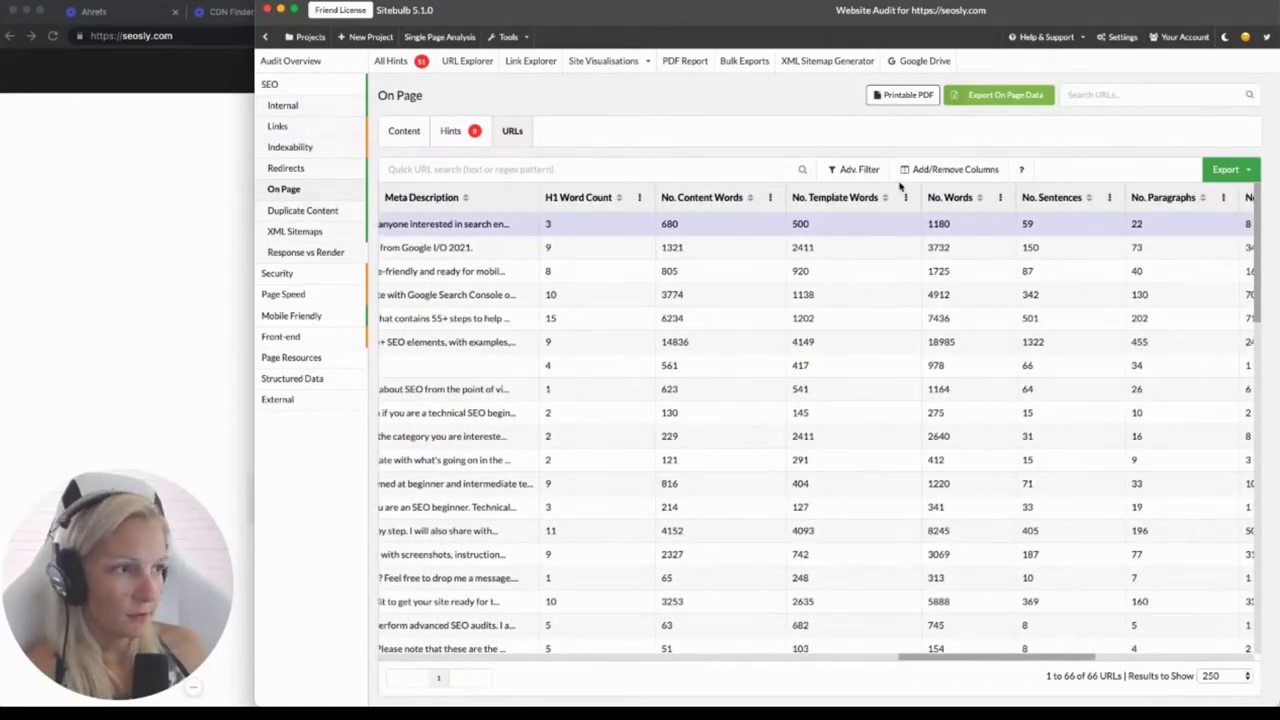
Sort the On Page URLs by number of content words, largest first, and check which page the top value belongs to
click(700, 198)
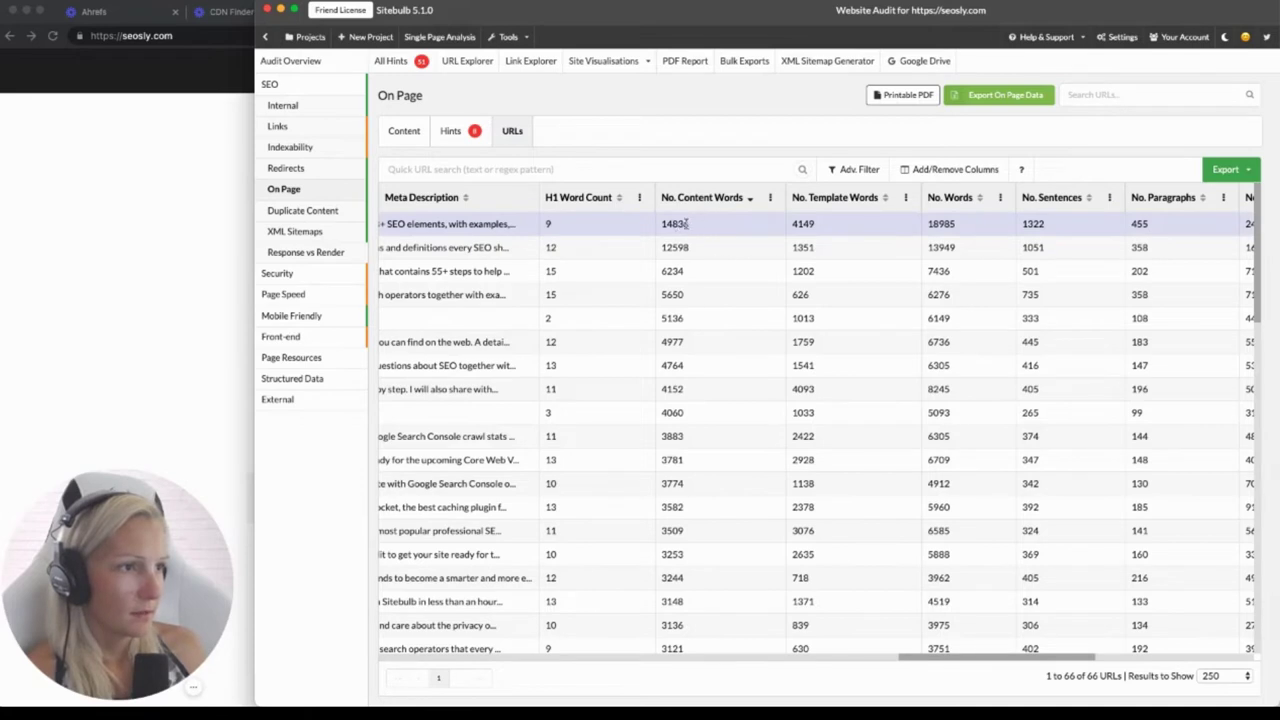
double_click(699, 228)
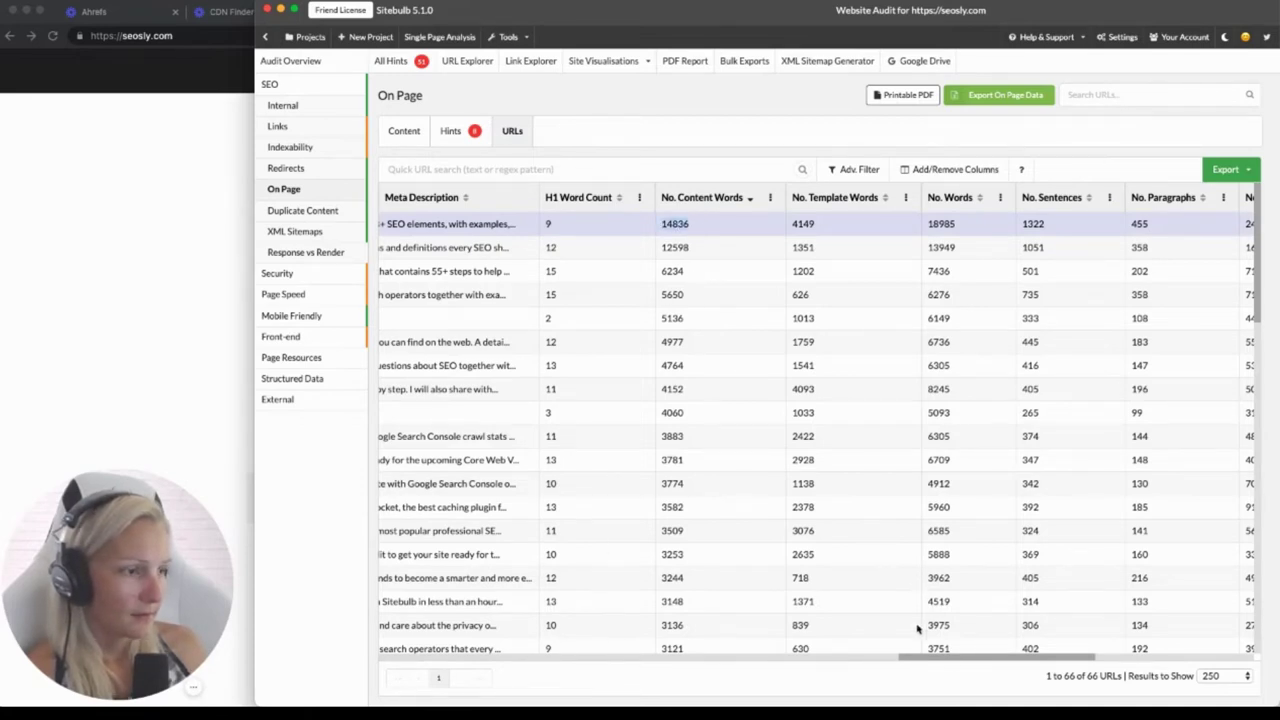
drag(955, 660, 500, 662)
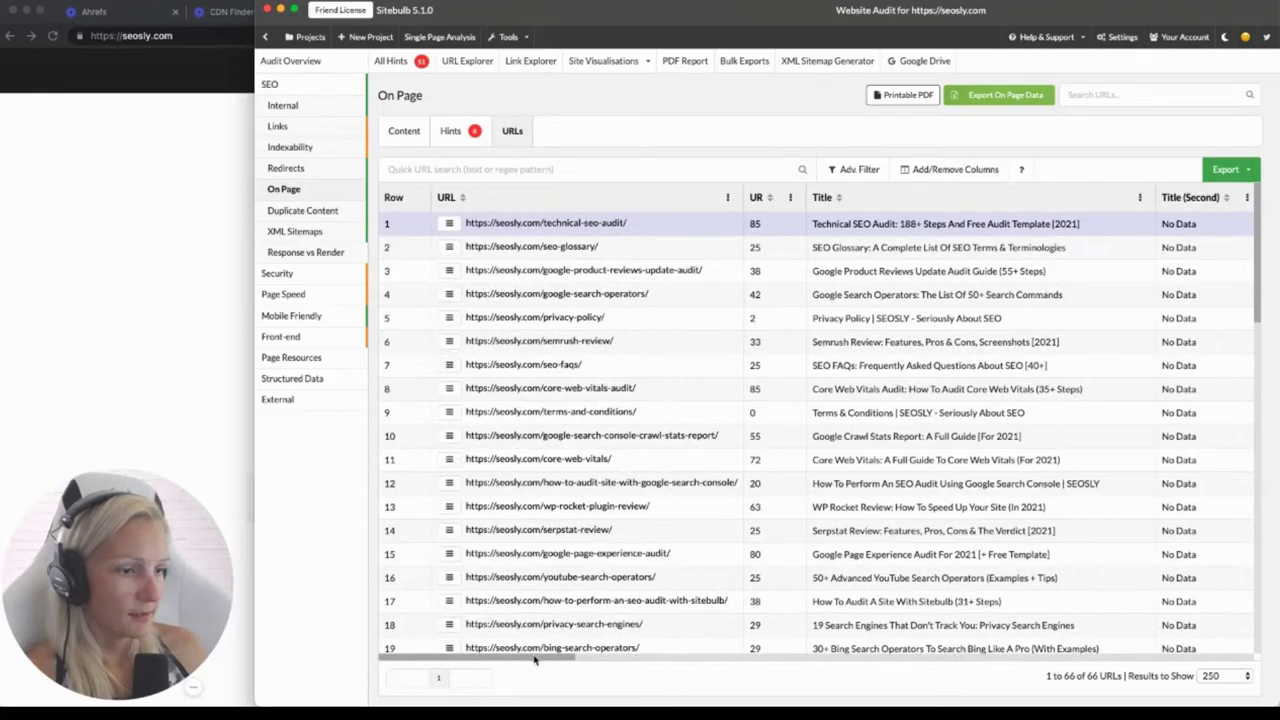
scroll(607, 493, down, 5)
key(super+a)
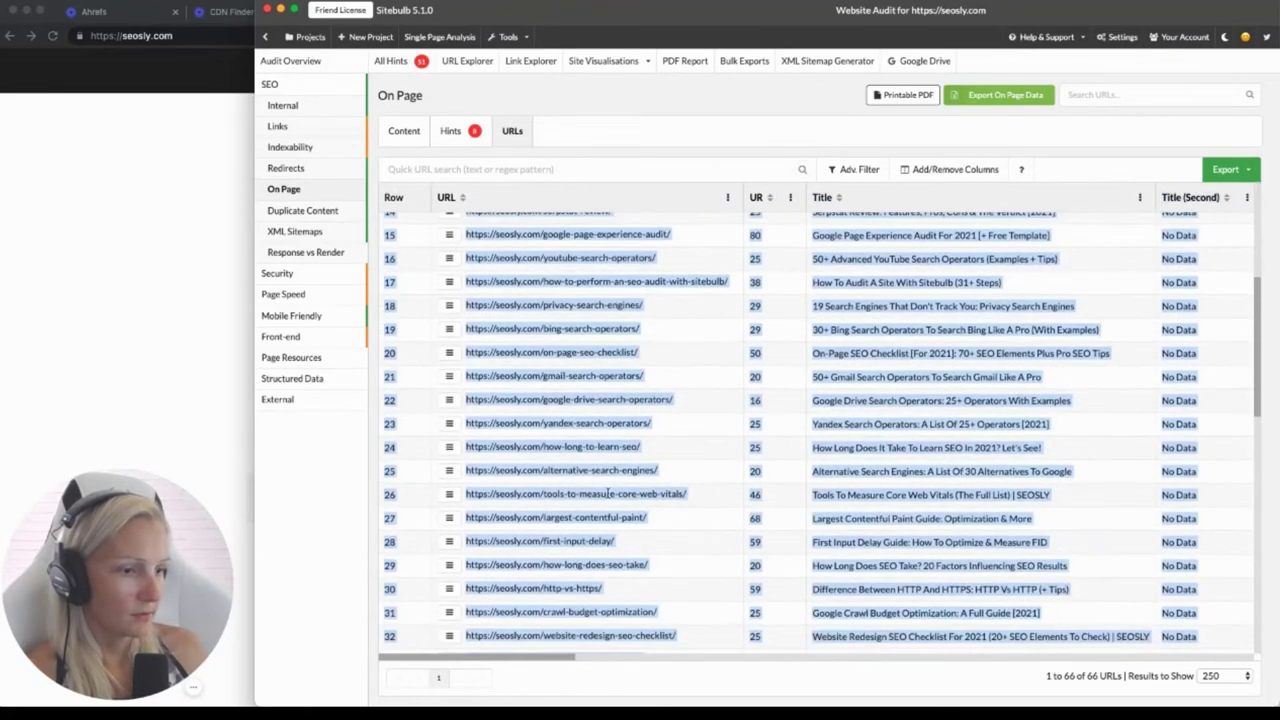
click(607, 493)
scroll(525, 635, down, 5)
scroll(679, 503, up, 10)
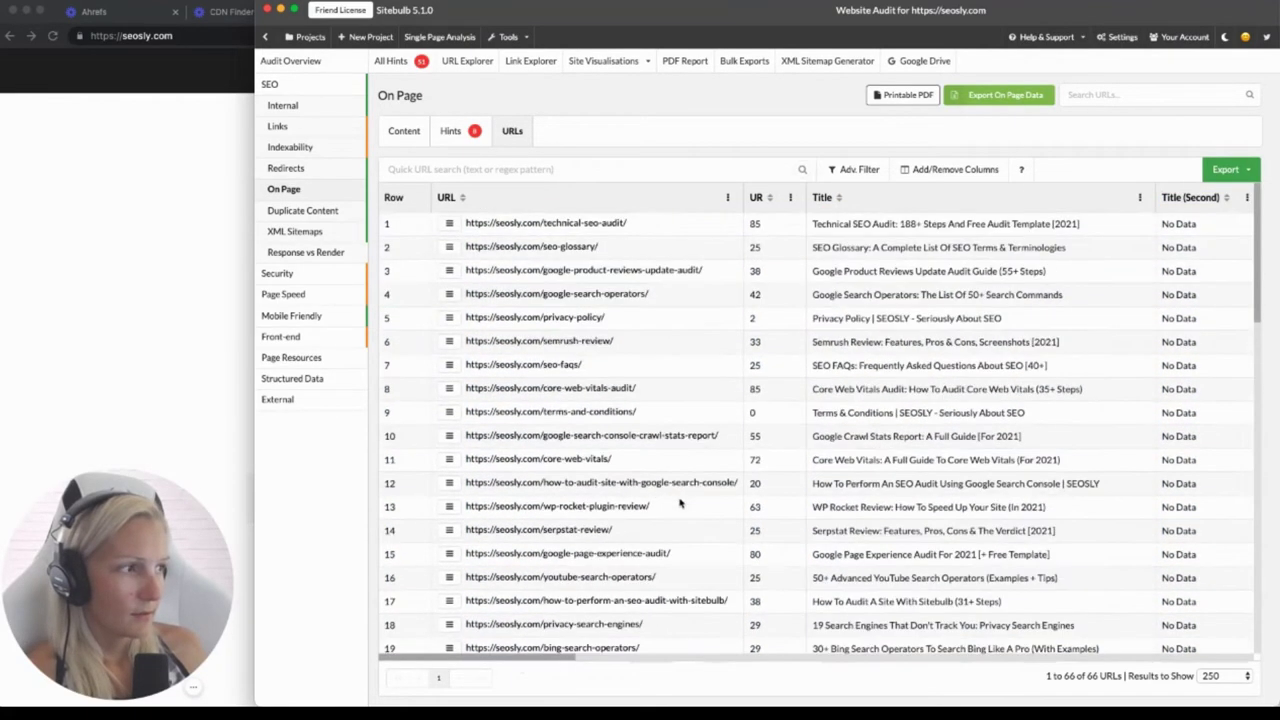
key(super+a)
scroll(679, 503, down, 15)
click(617, 631)
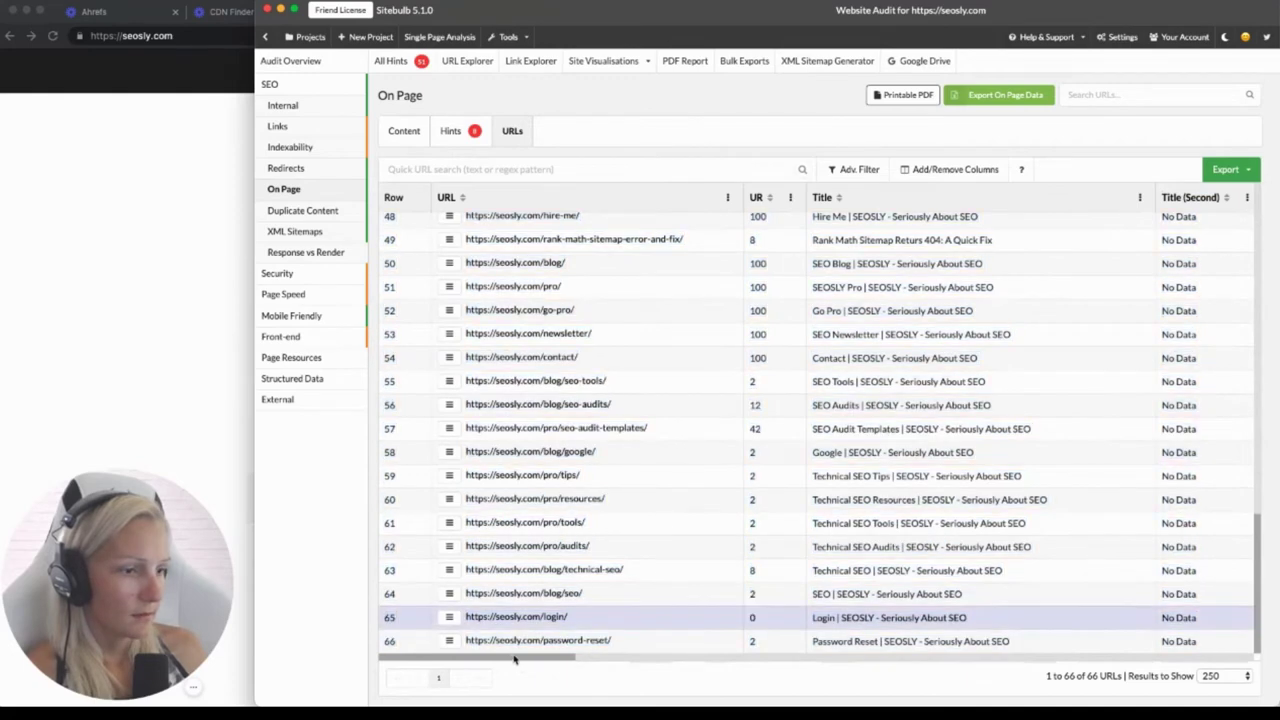
drag(515, 660, 1152, 651)
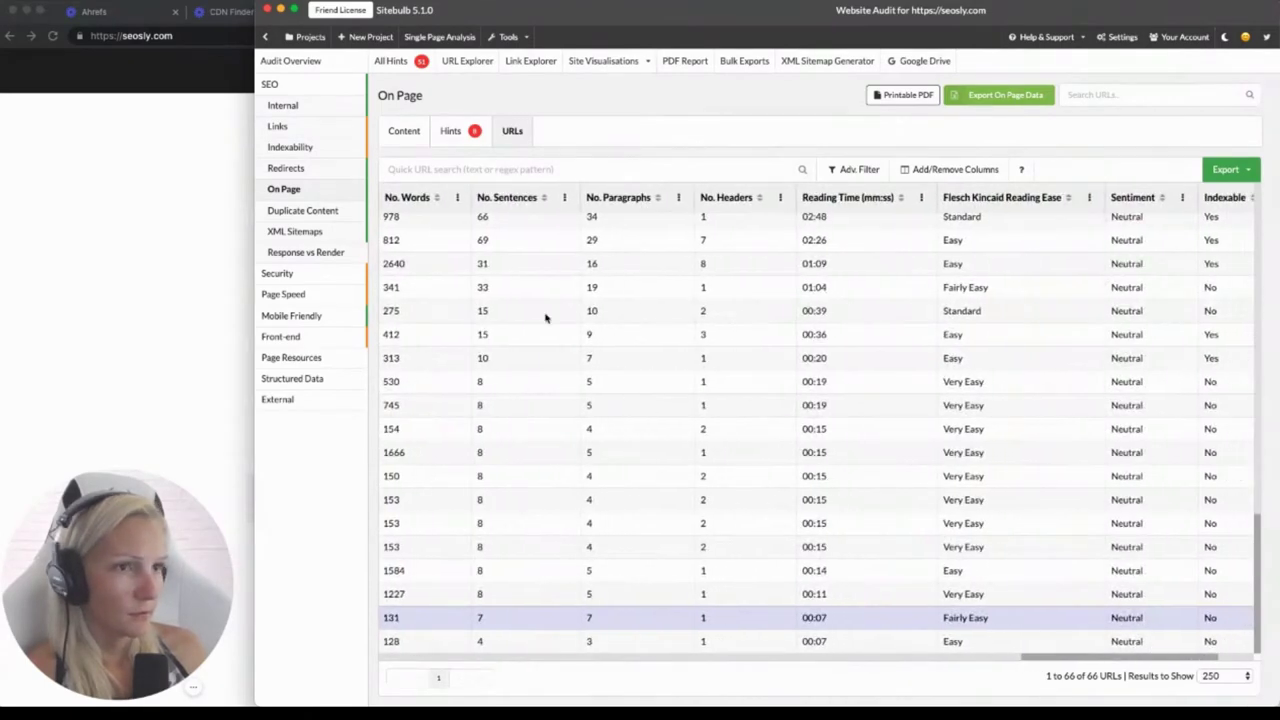
Open the Duplicate Content report, check its overview and display its hints
click(306, 214)
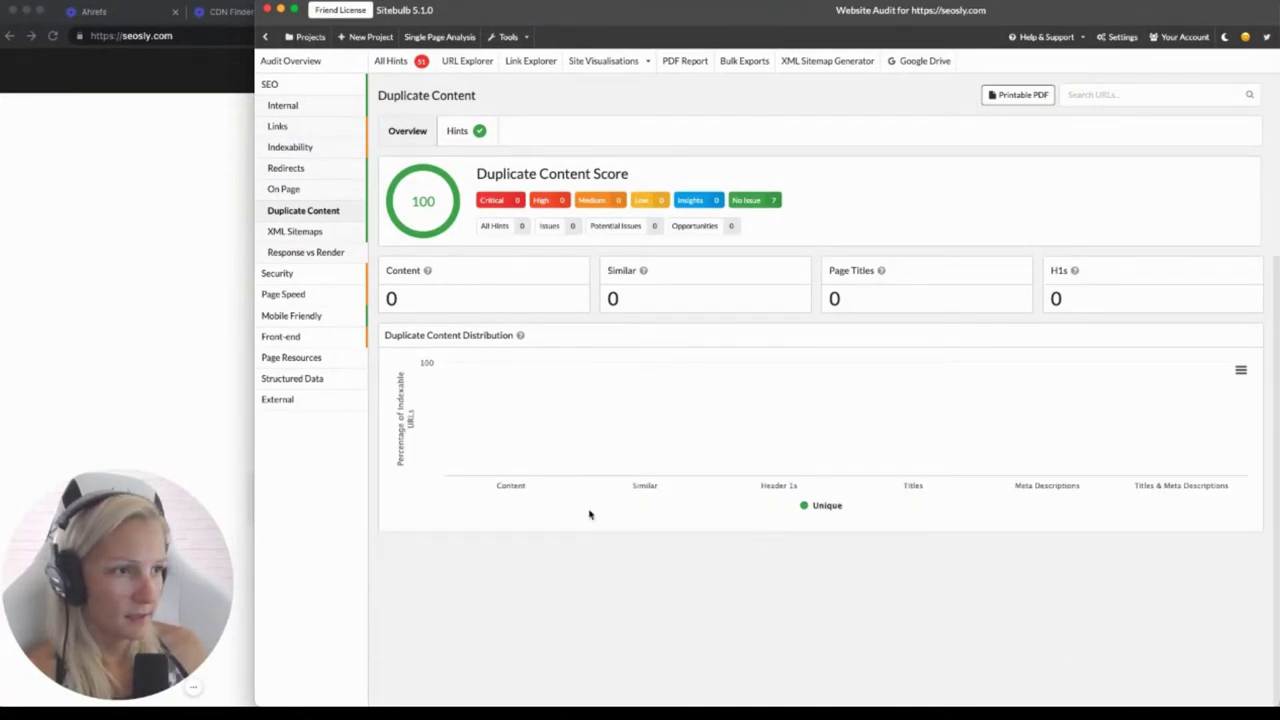
click(460, 131)
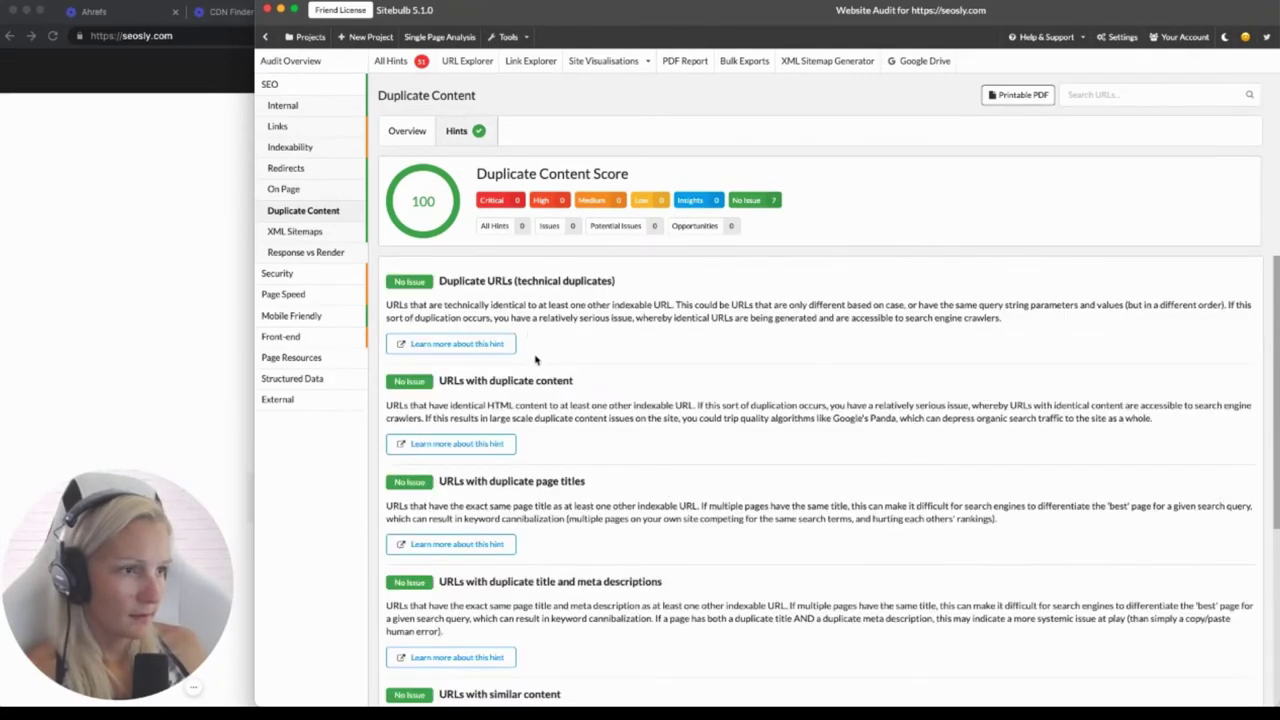
Read through the Duplicate Content hints, from duplicate URLs down to duplicate meta descriptions
scroll(537, 360, down, 5)
scroll(611, 428, up, 5)
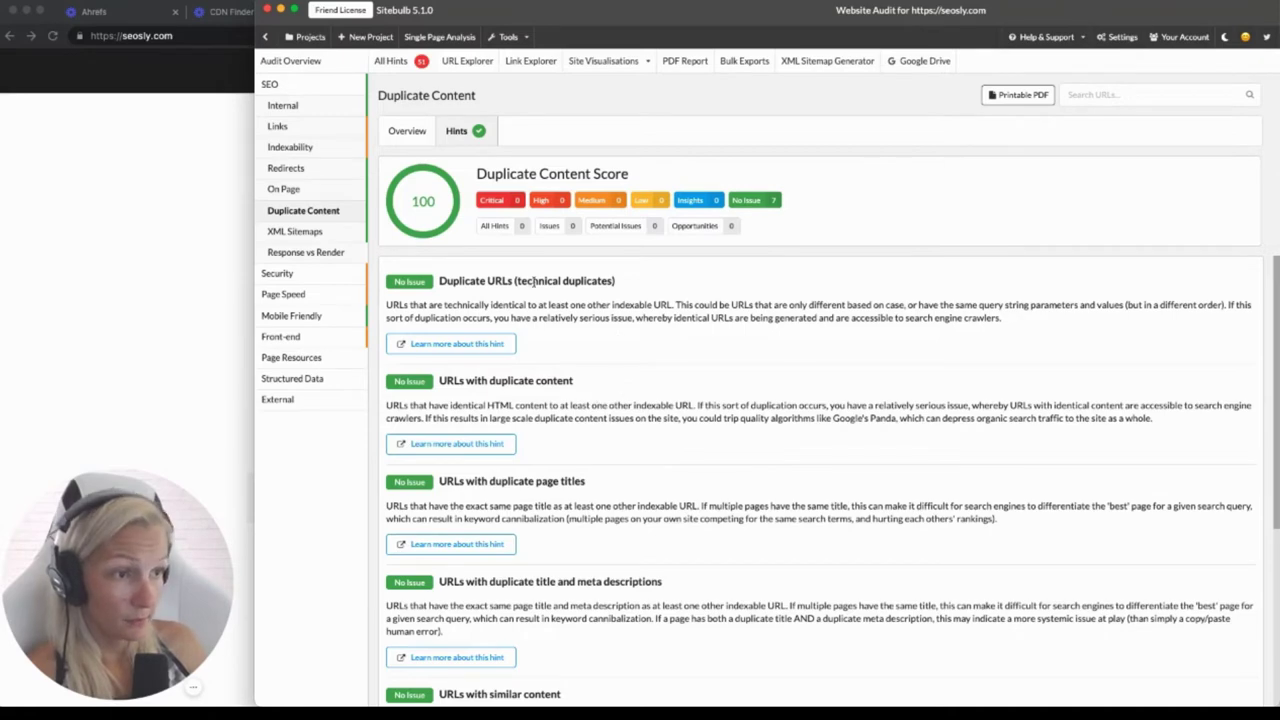
scroll(564, 350, down, 3)
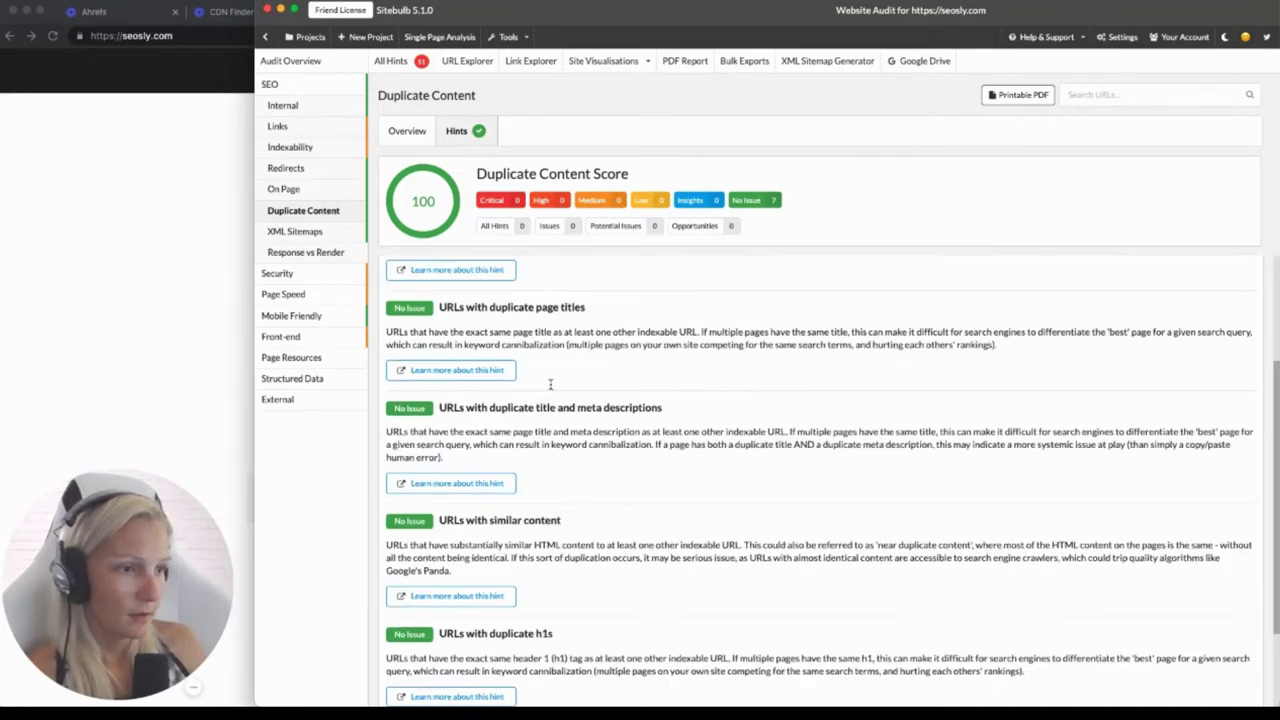
scroll(455, 312, down, 2)
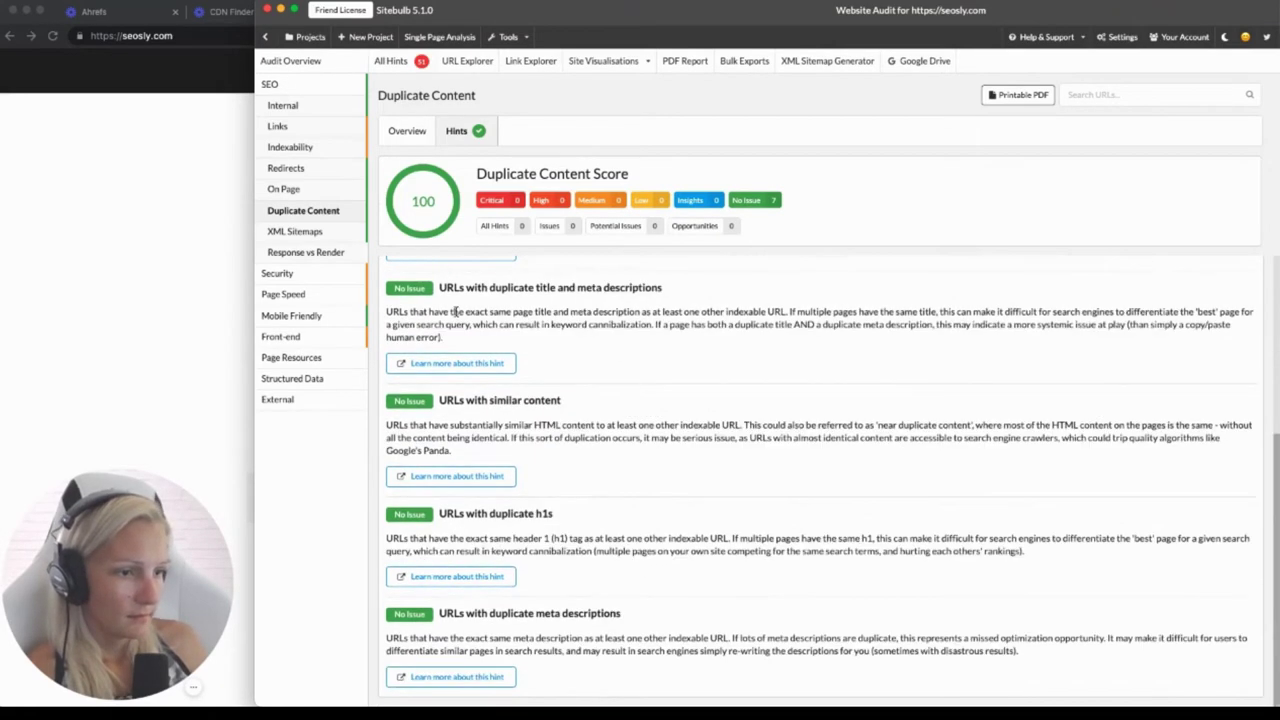
scroll(584, 524, up, 2)
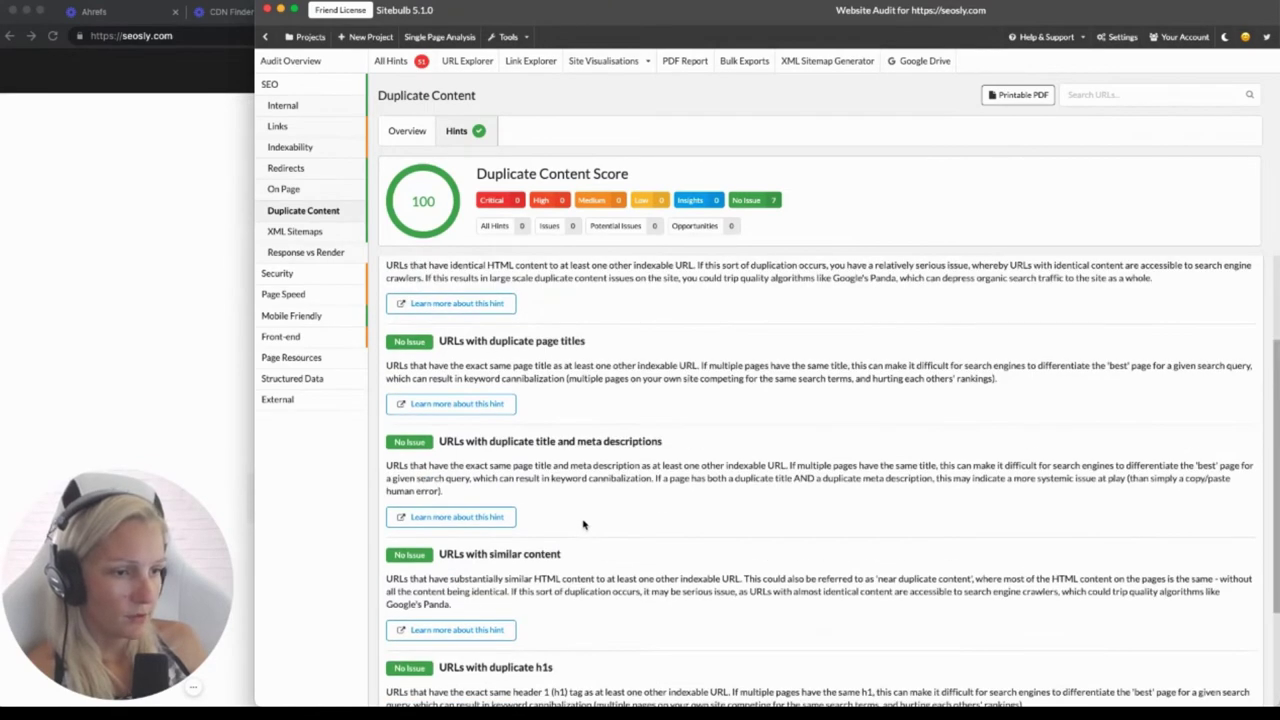
scroll(584, 524, up, 2)
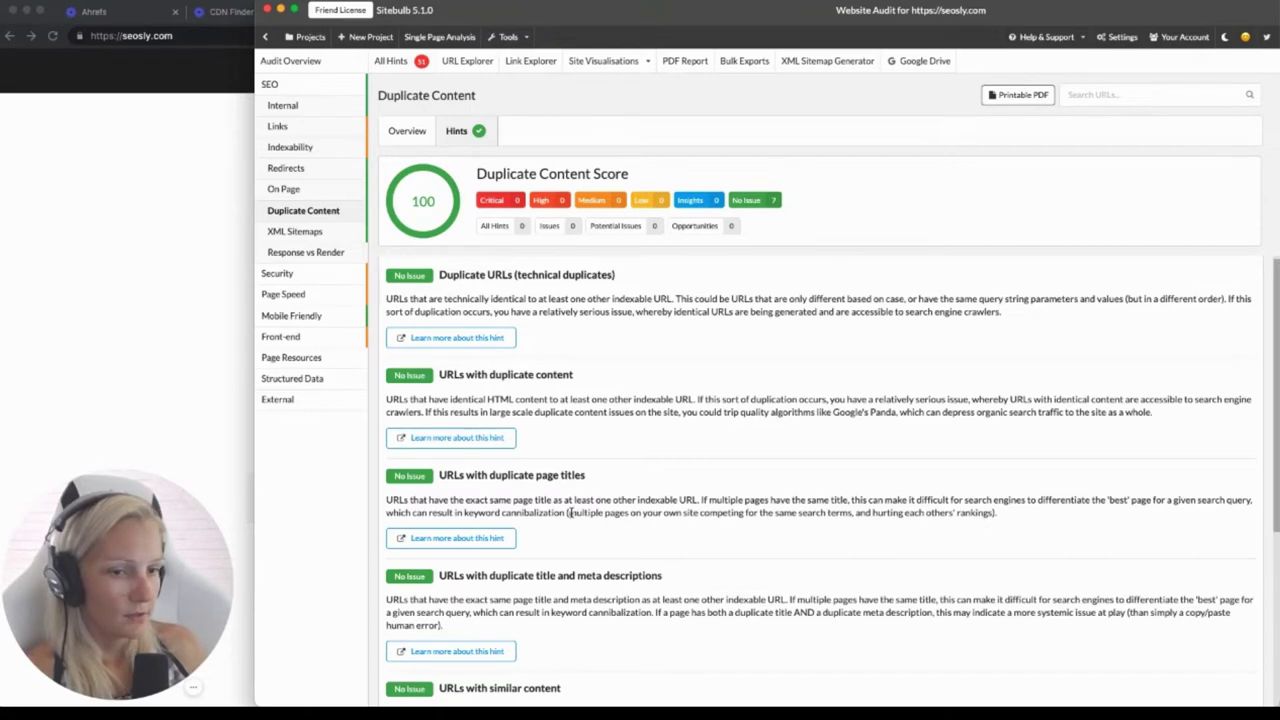
click(310, 233)
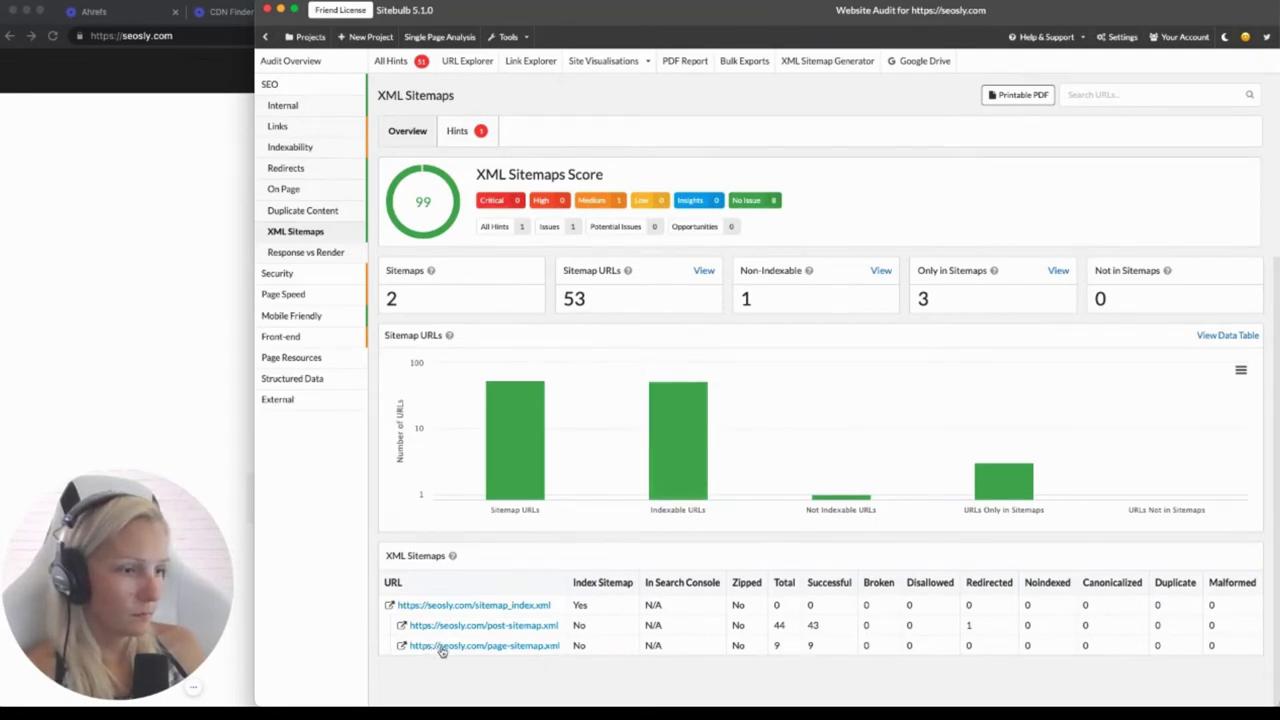
click(456, 130)
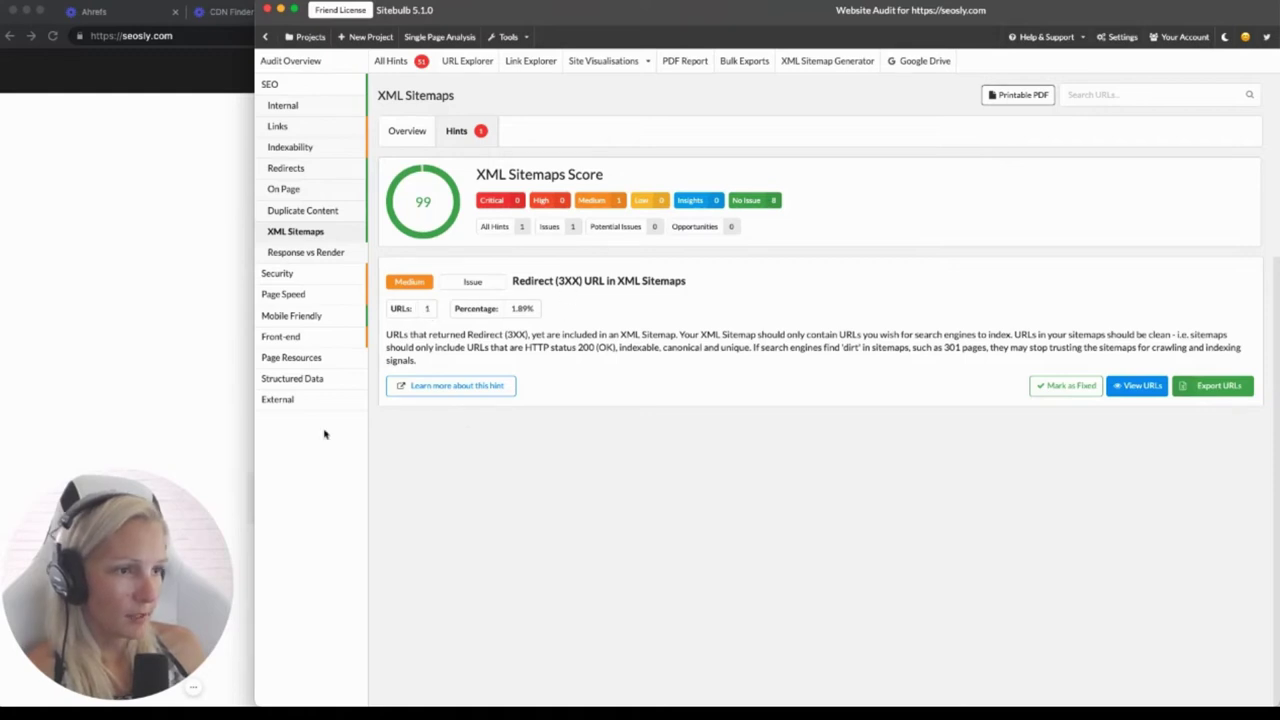
click(1133, 394)
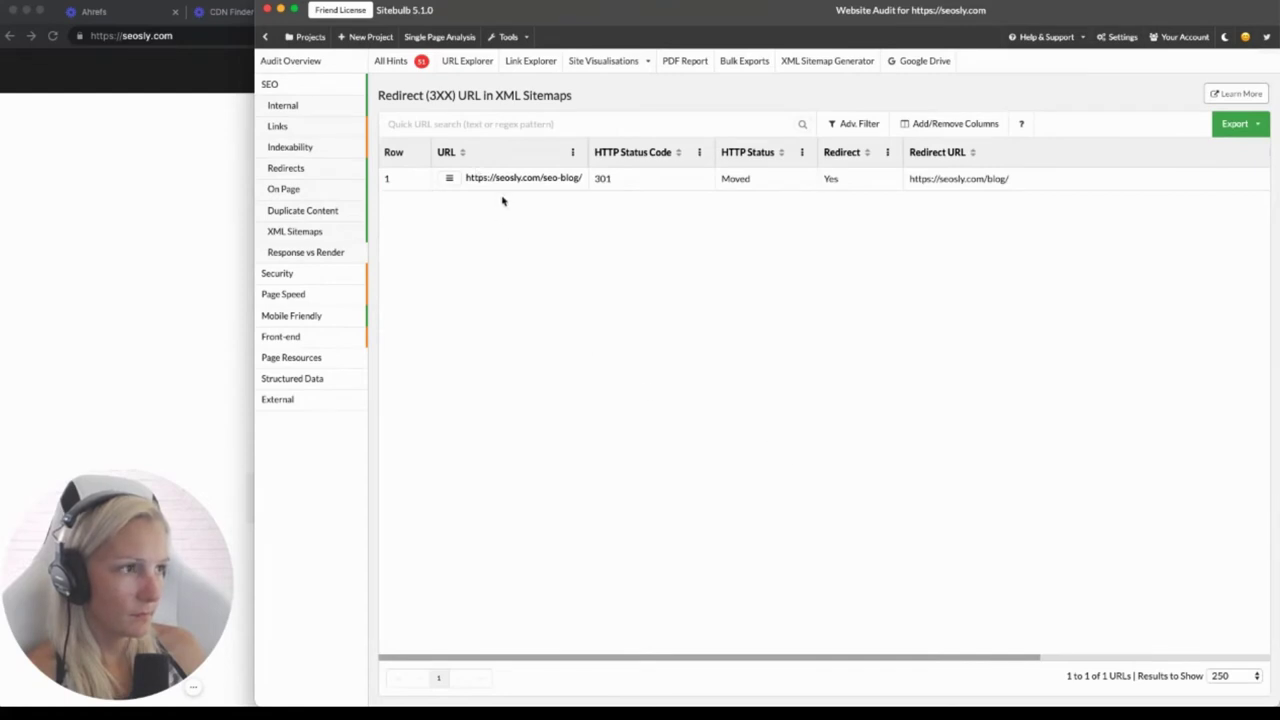
click(468, 180)
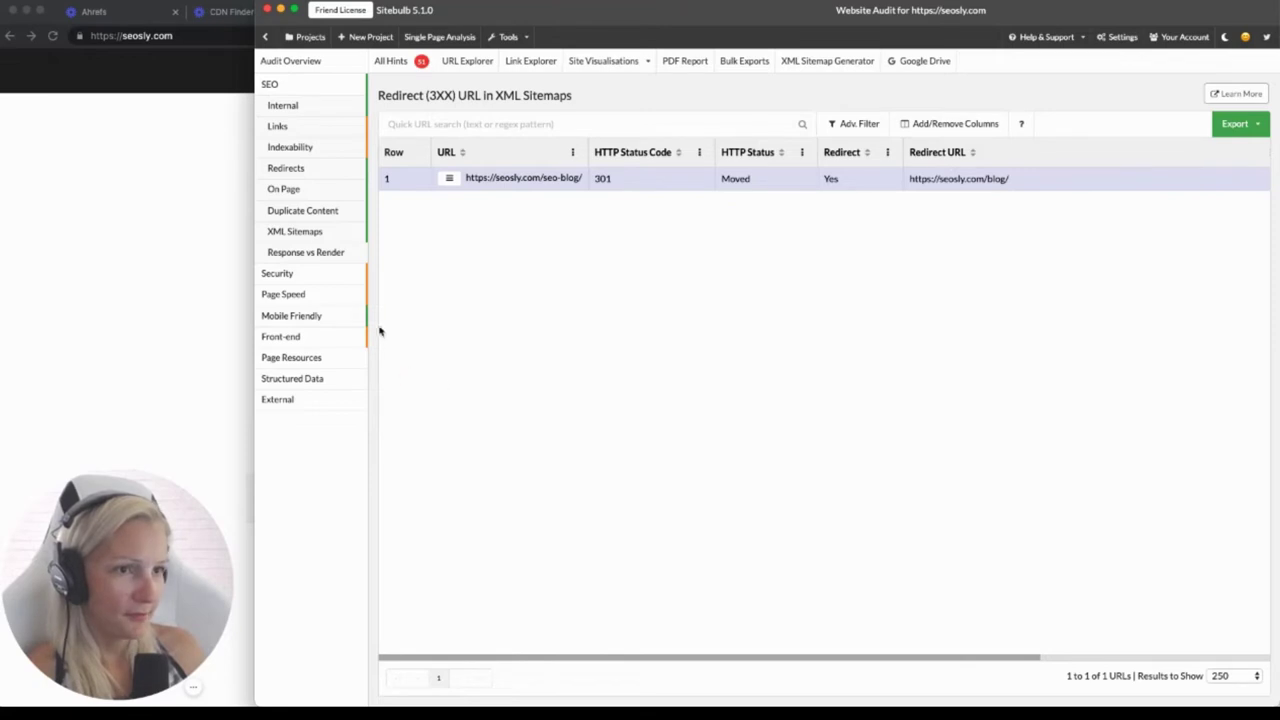
Open the Response vs Render report and examine its charts, from Meta Robots through Internal and External Links
click(306, 252)
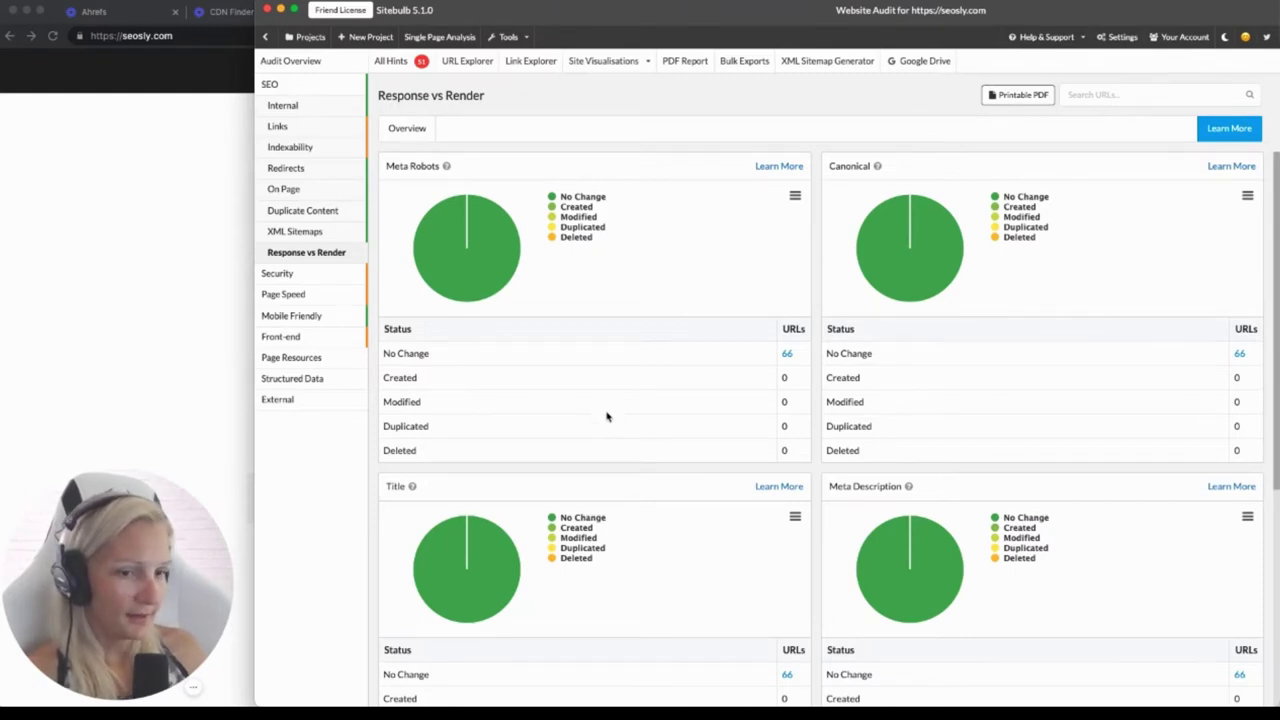
scroll(607, 417, down, 5)
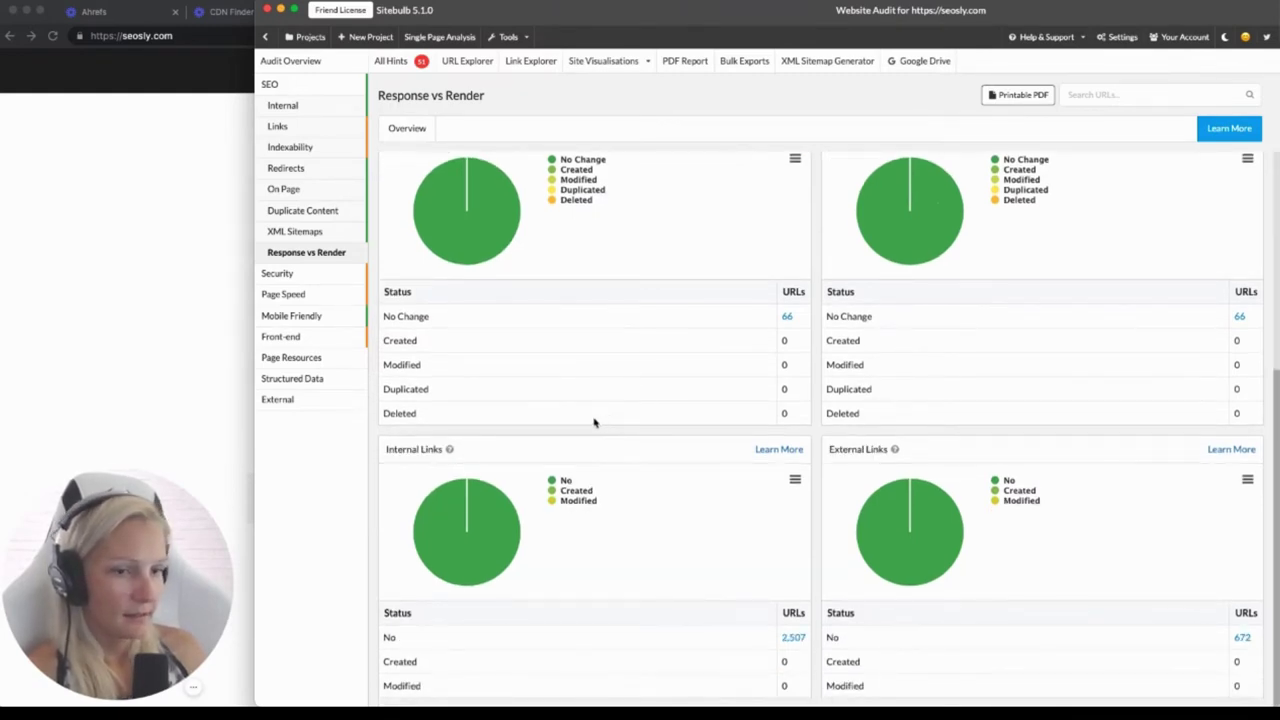
scroll(600, 421, up, 5)
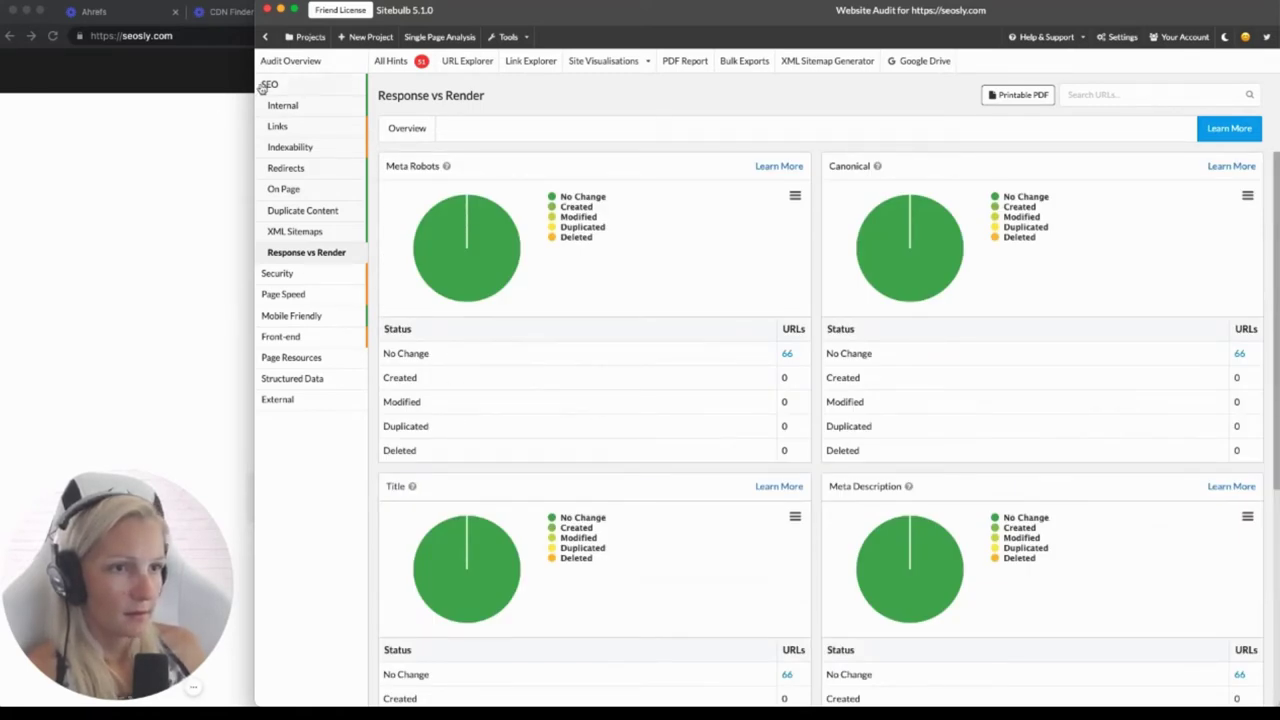
Check the Security report's overview and hints, and list the URLs for the Mixed content (loads HTTP resources on HTTPS URL) hint
click(287, 276)
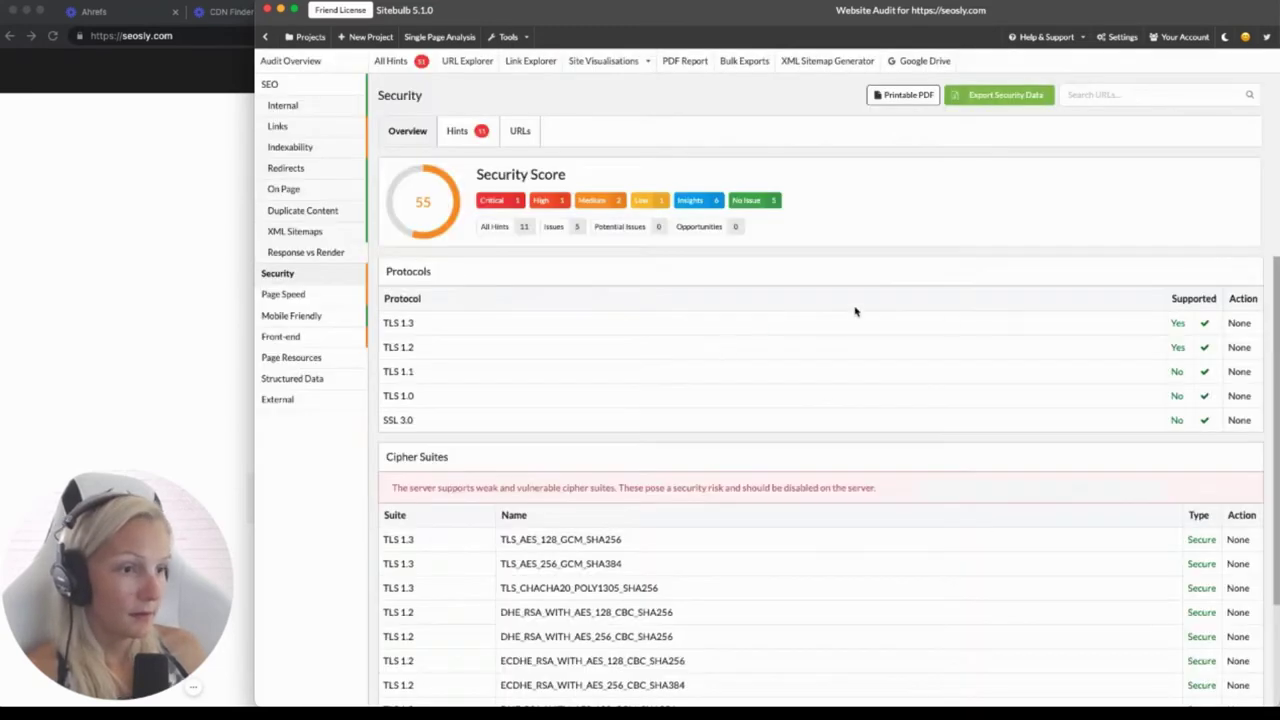
click(457, 131)
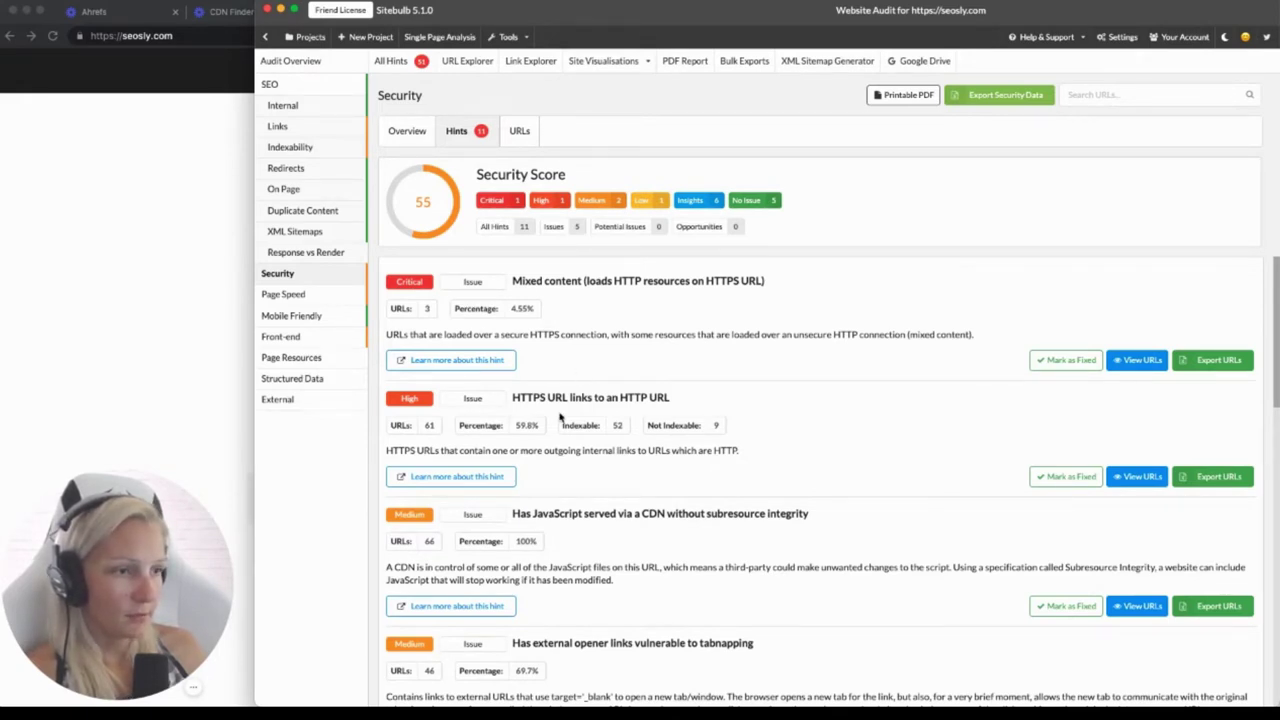
mouse_move(468, 284)
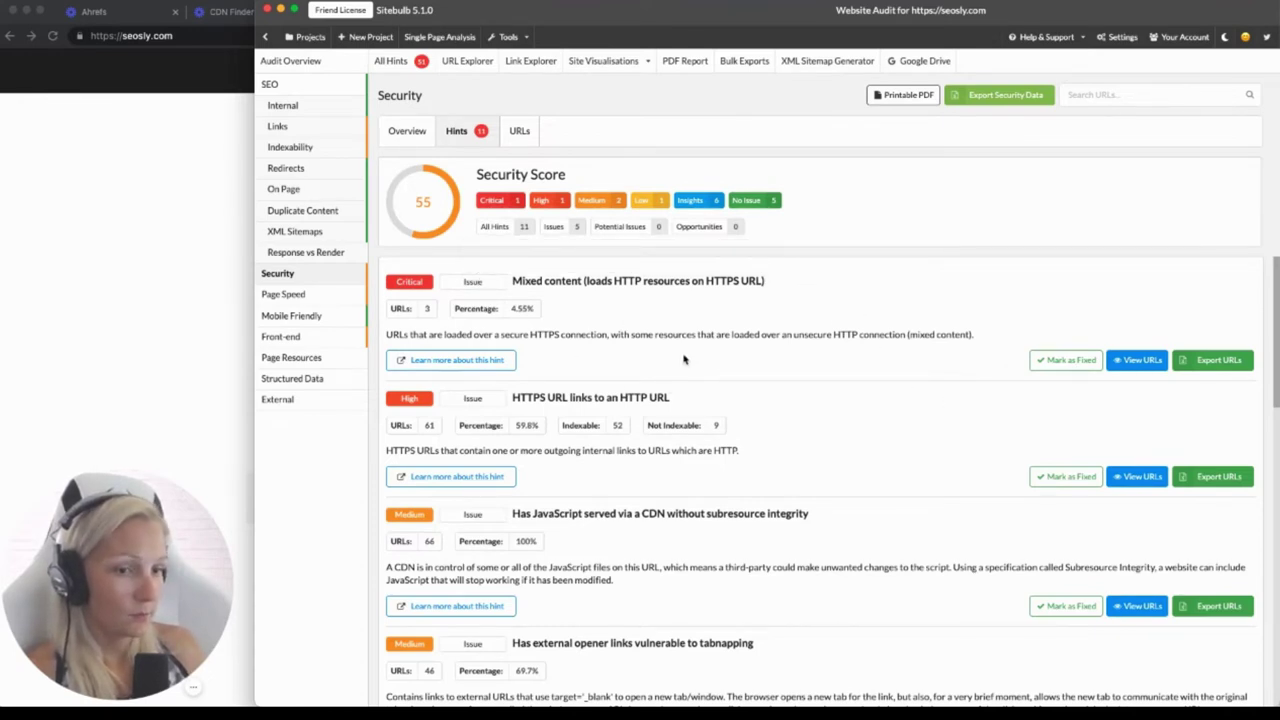
click(1137, 362)
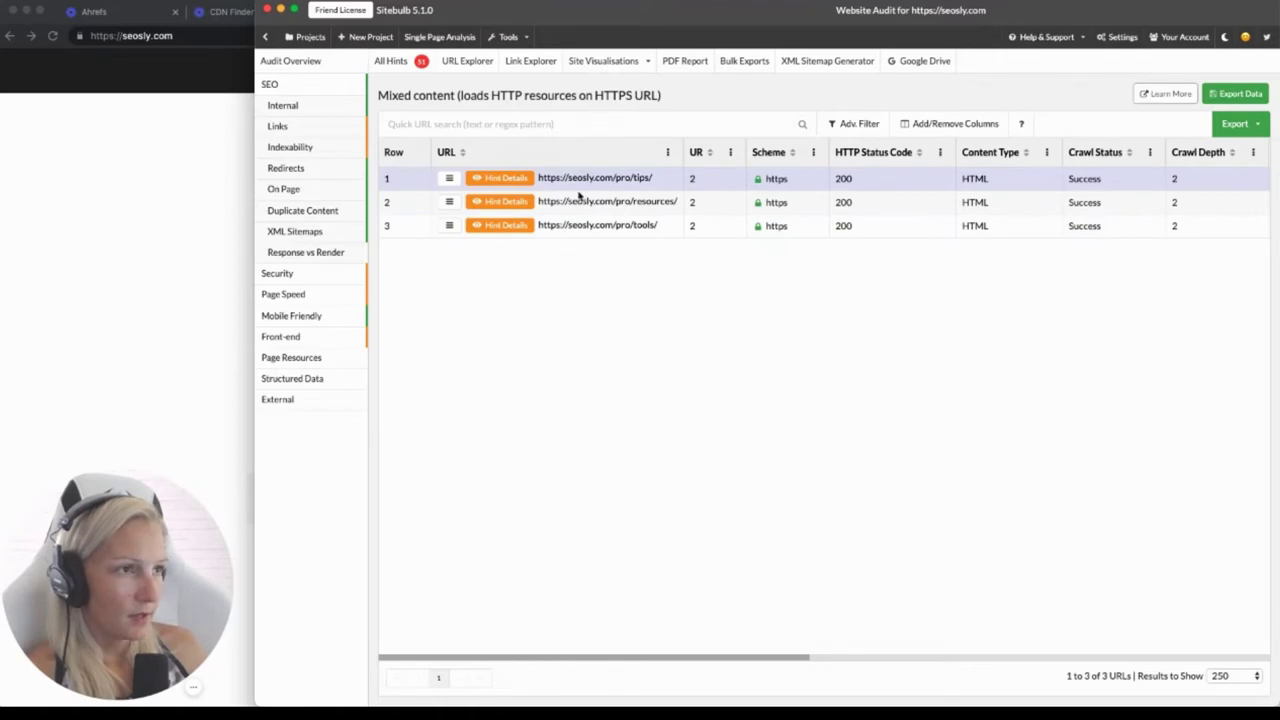
click(496, 202)
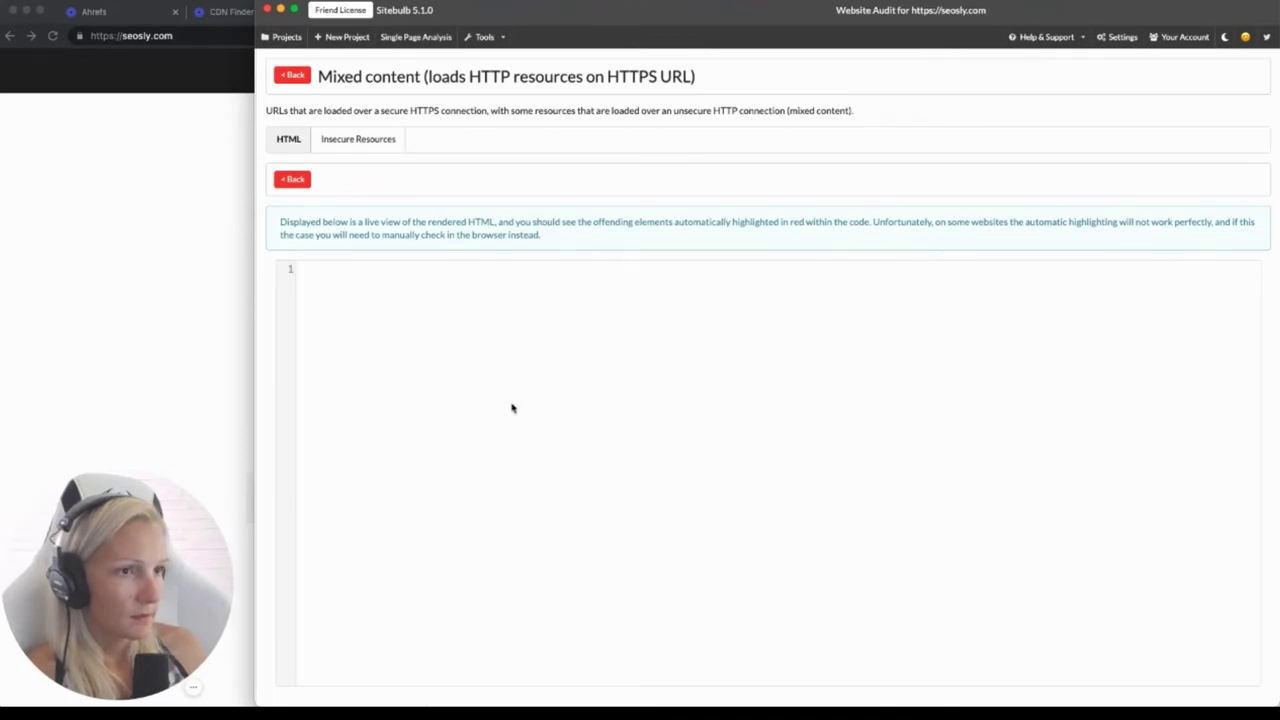
click(365, 145)
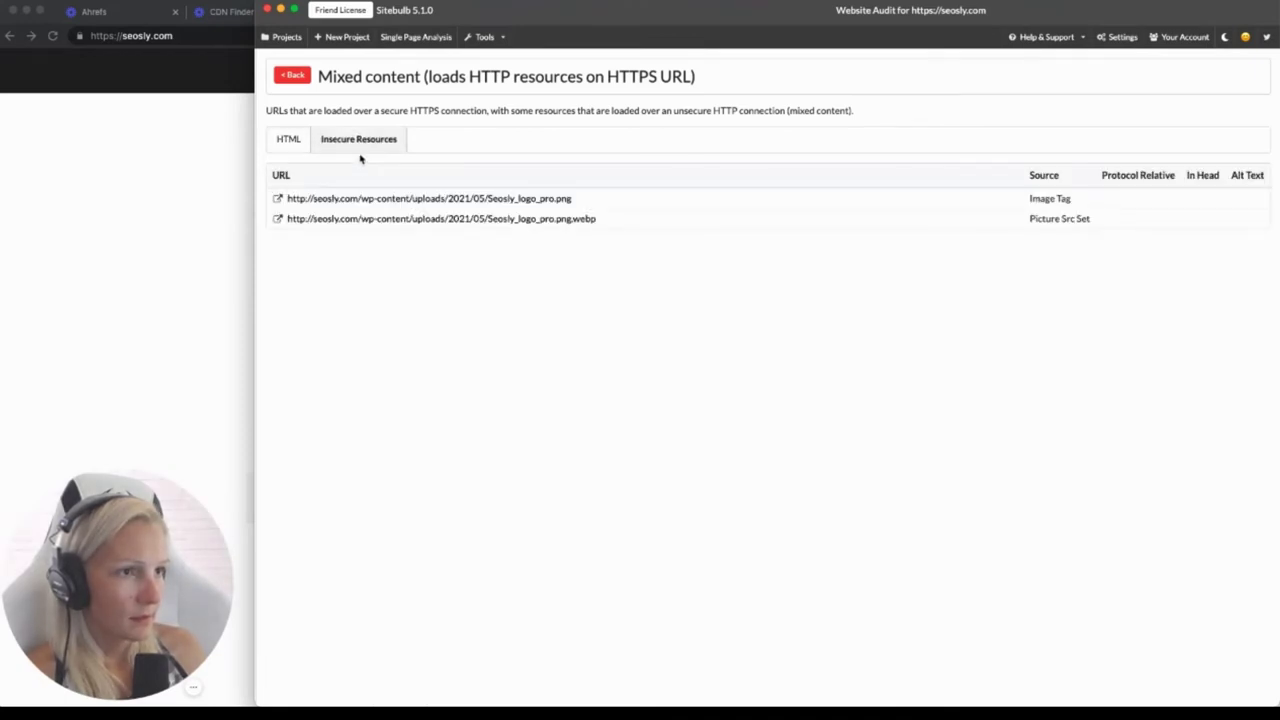
click(291, 145)
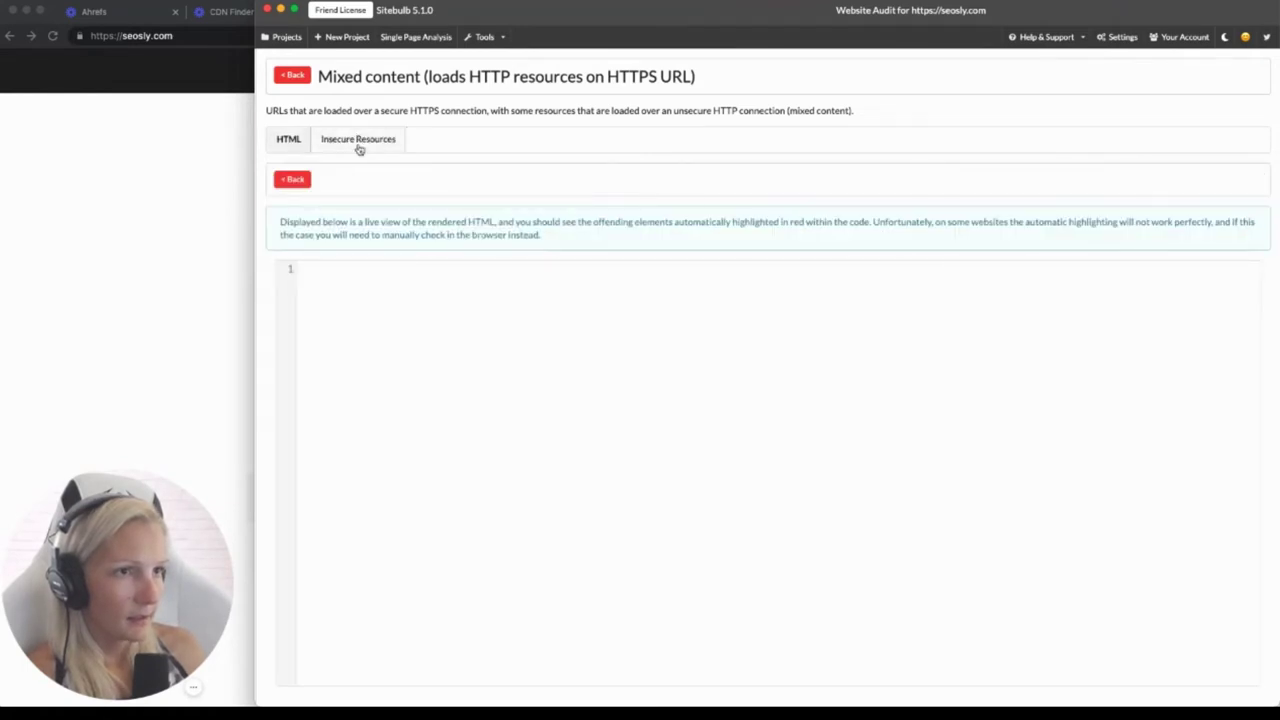
click(359, 145)
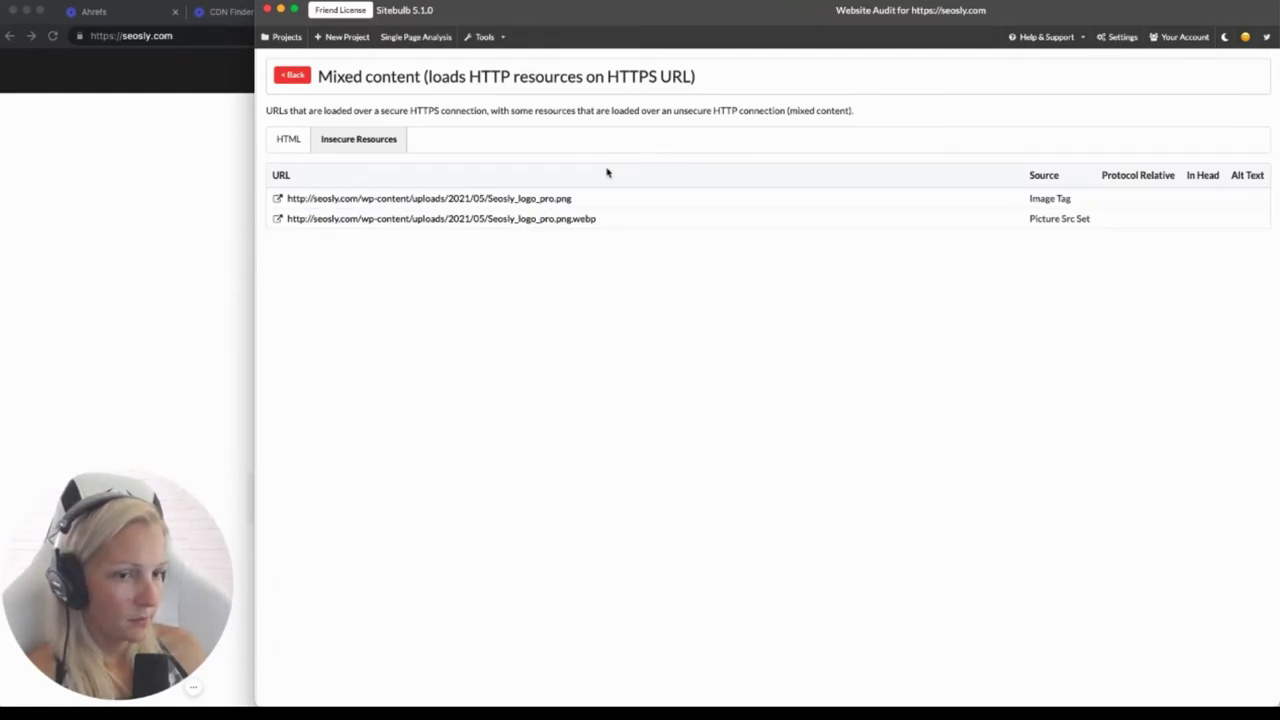
click(292, 76)
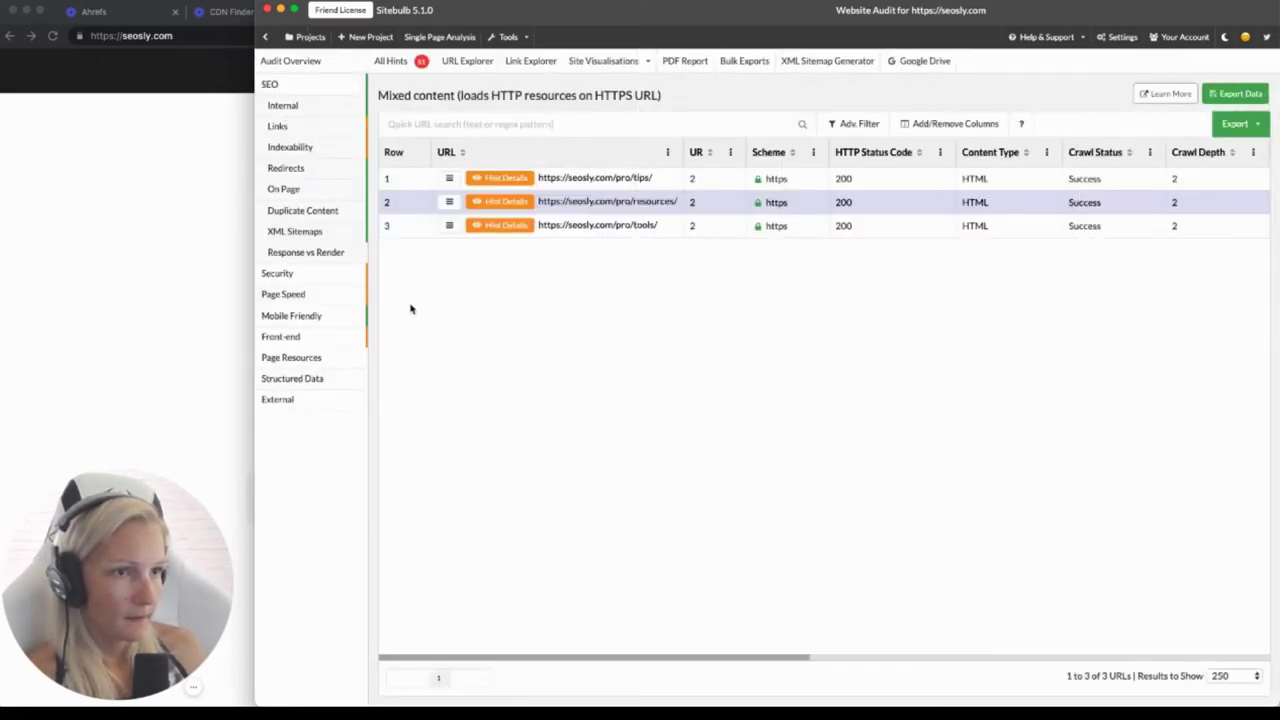
Return to the Security hints and review the whole list down to the X-XSS-Protection header hint
click(296, 274)
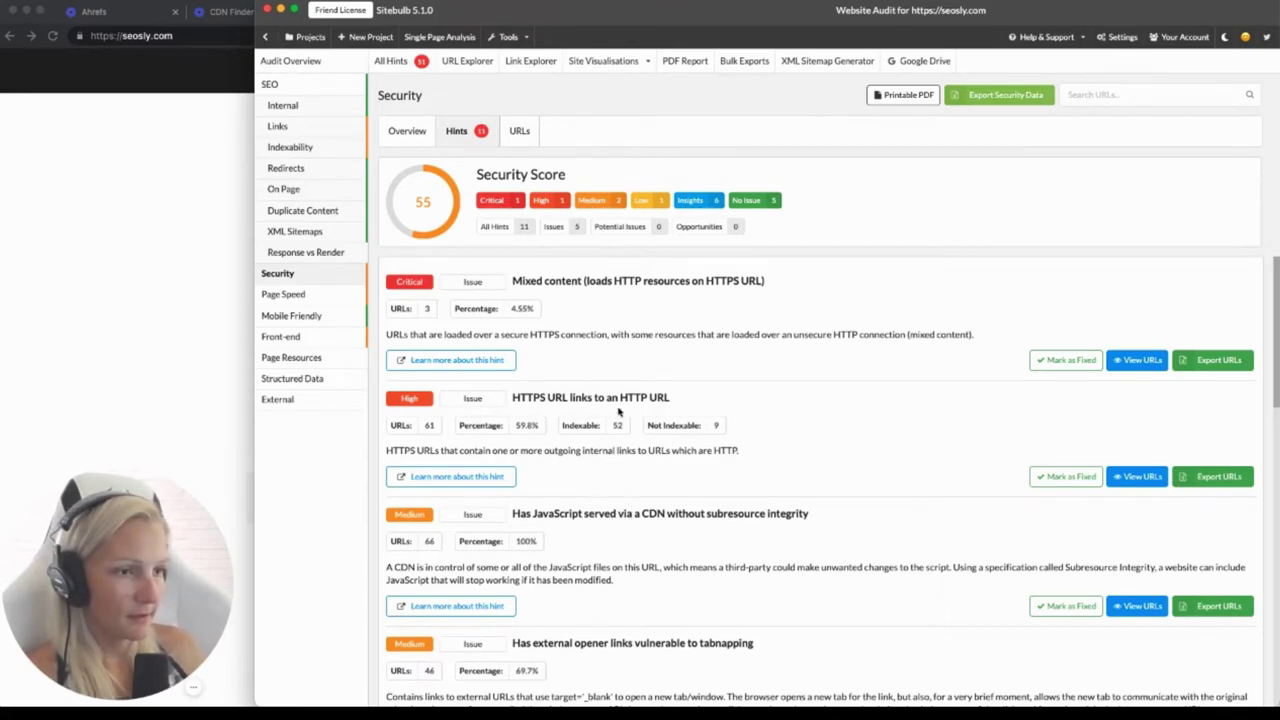
scroll(597, 466, down, 5)
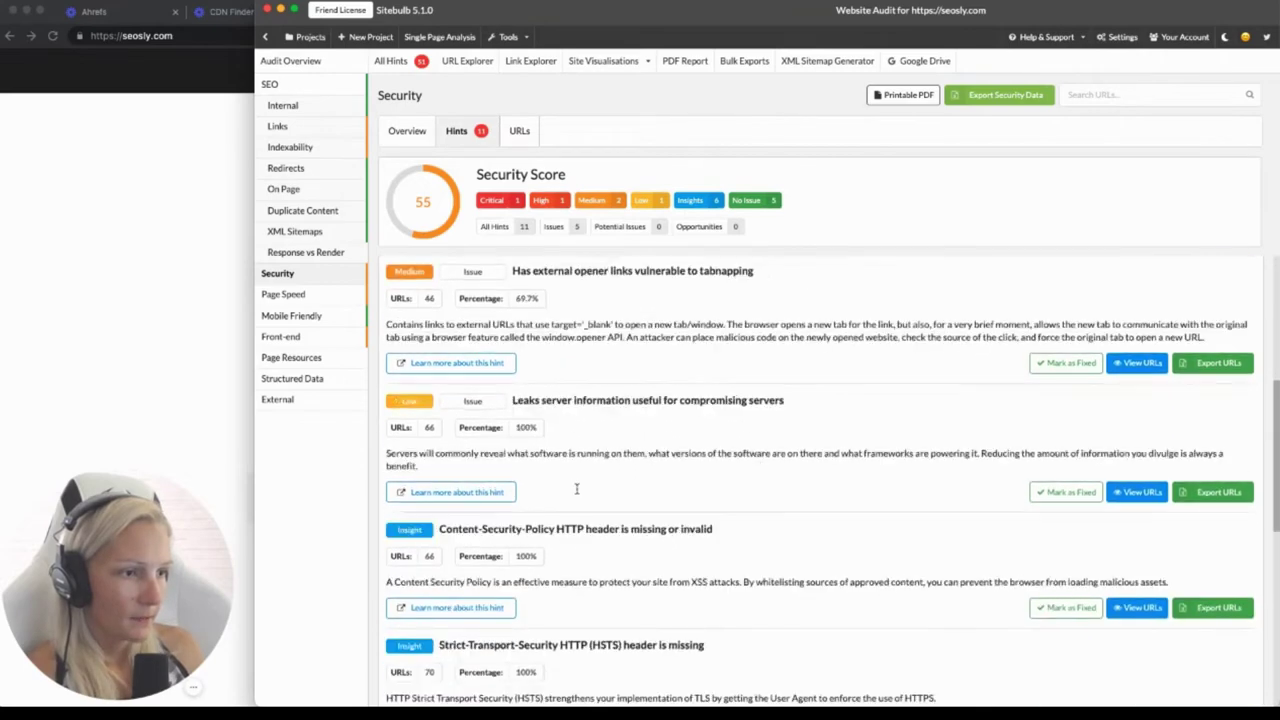
scroll(576, 488, down, 2)
scroll(548, 462, down, 5)
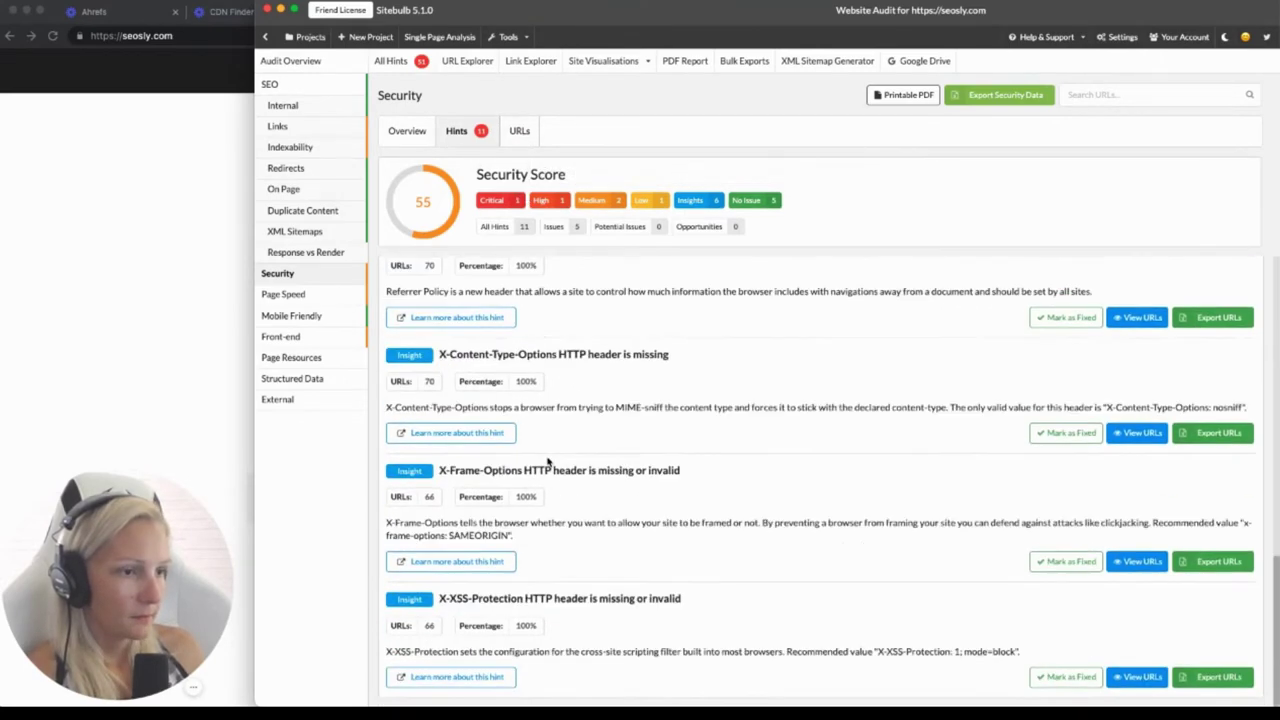
scroll(548, 462, up, 15)
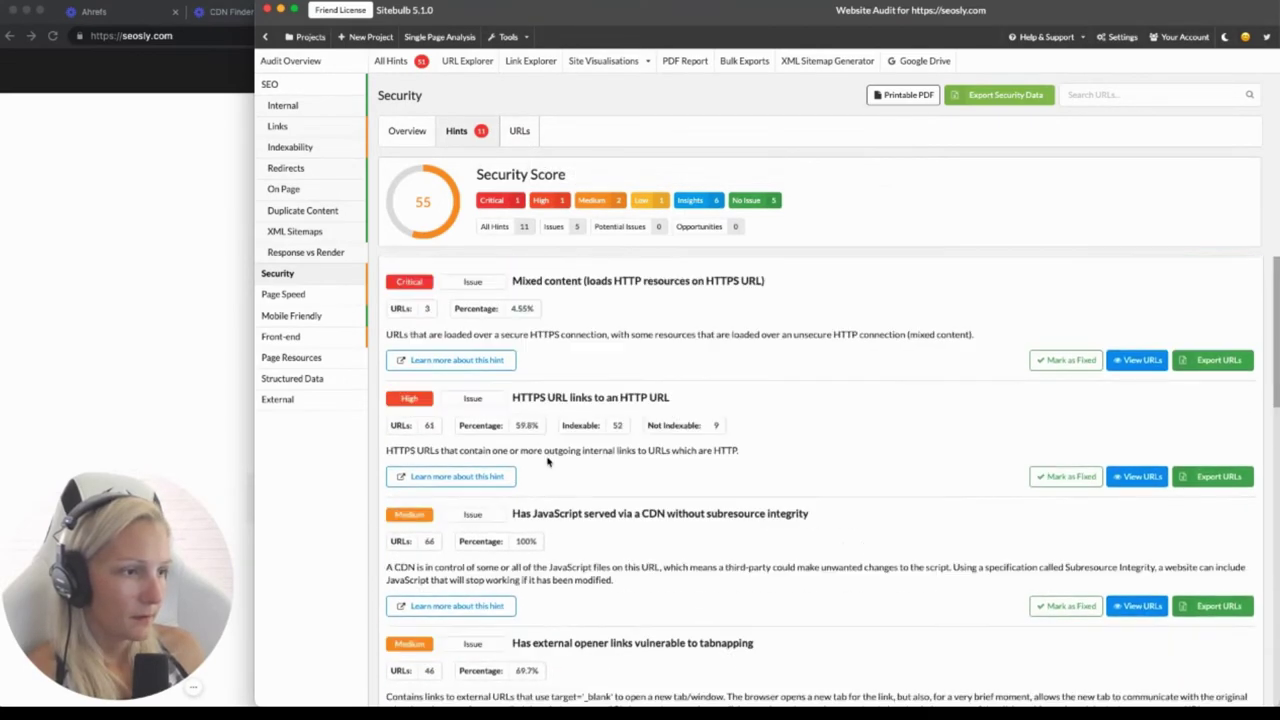
Open the Security report's URL list and look through all its rows
click(517, 131)
scroll(660, 409, down, 10)
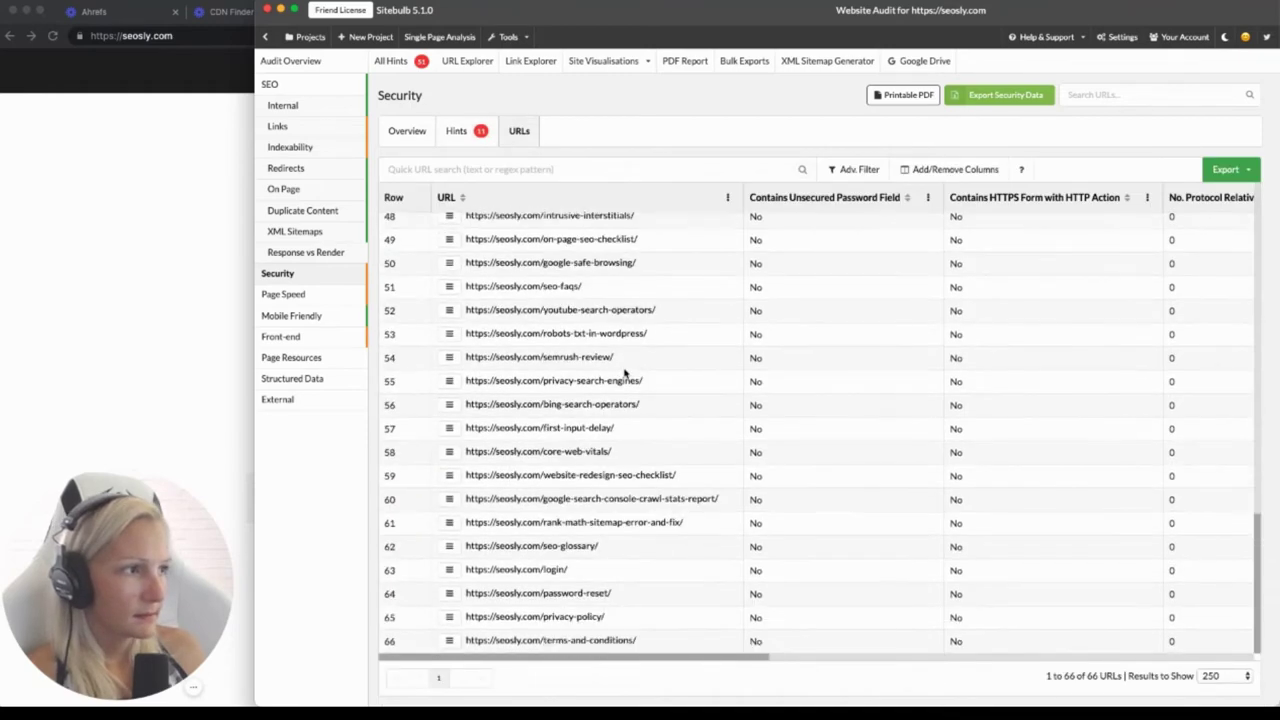
scroll(624, 374, up, 10)
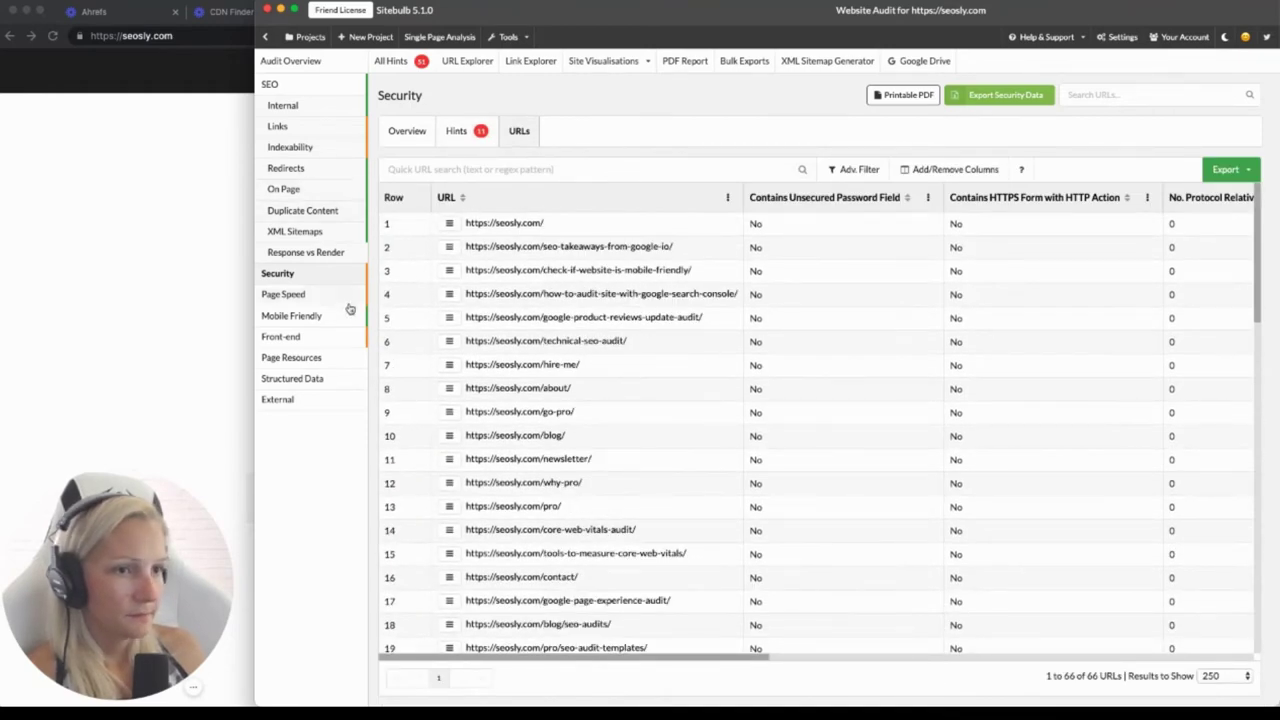
Open the Page Speed report, examine its time to first byte, download time and crawl depth charts, and display its hints
click(306, 296)
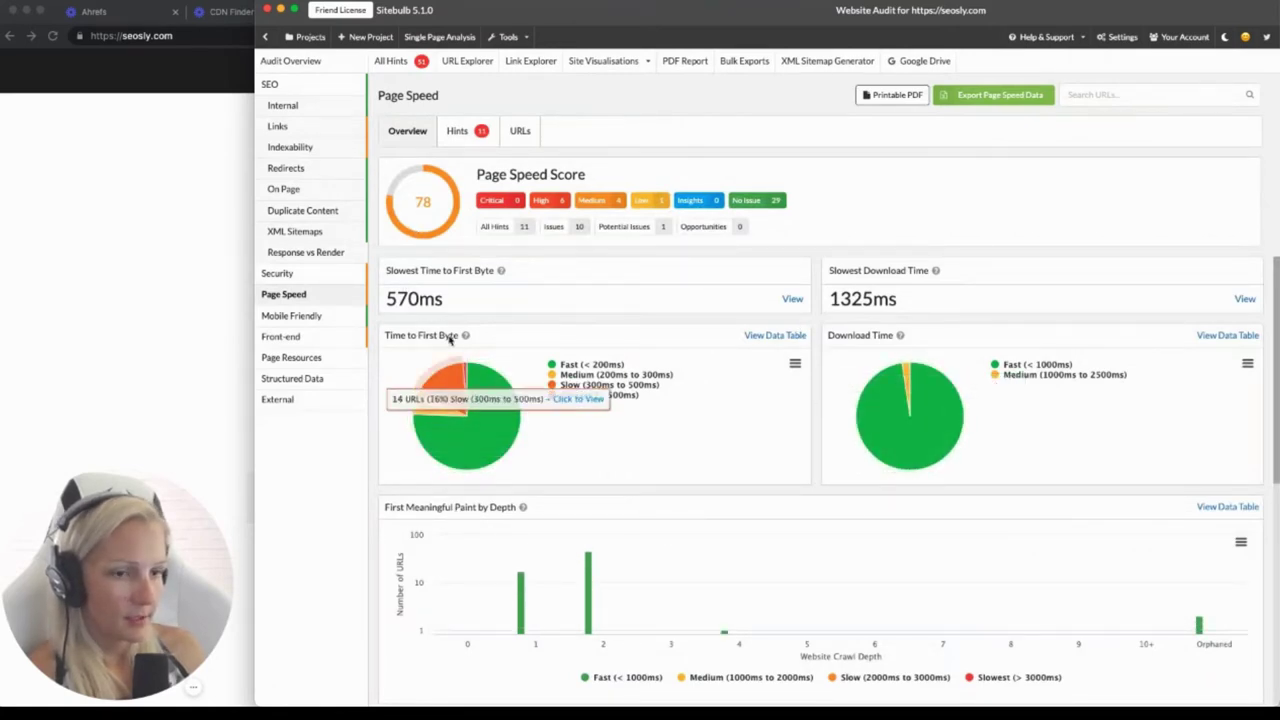
scroll(551, 466, down, 3)
scroll(551, 466, down, 4)
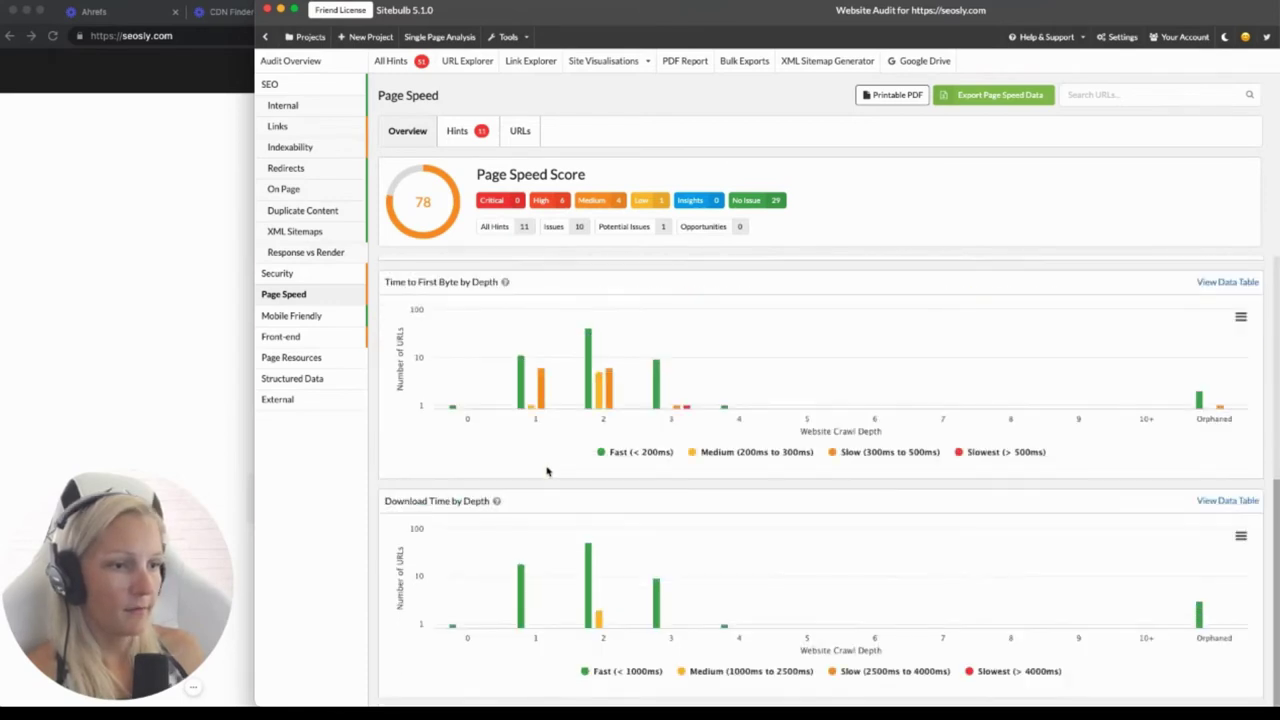
scroll(547, 471, up, 6)
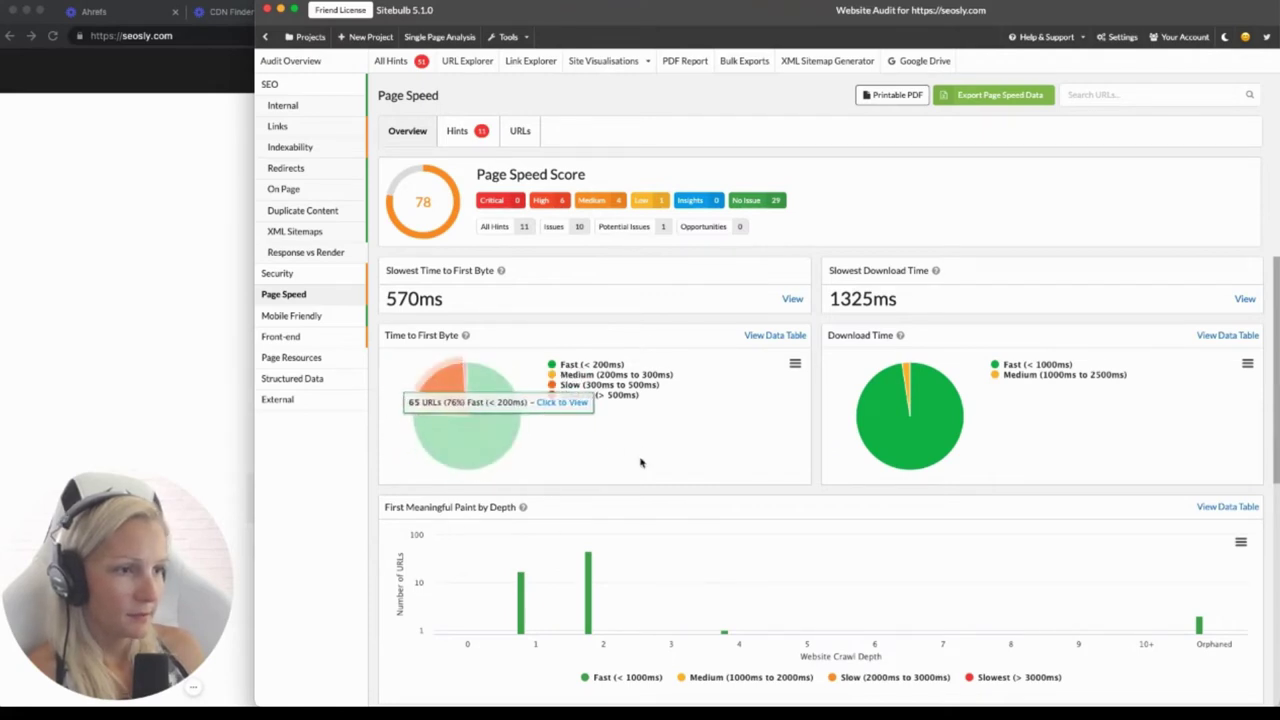
mouse_move(460, 418)
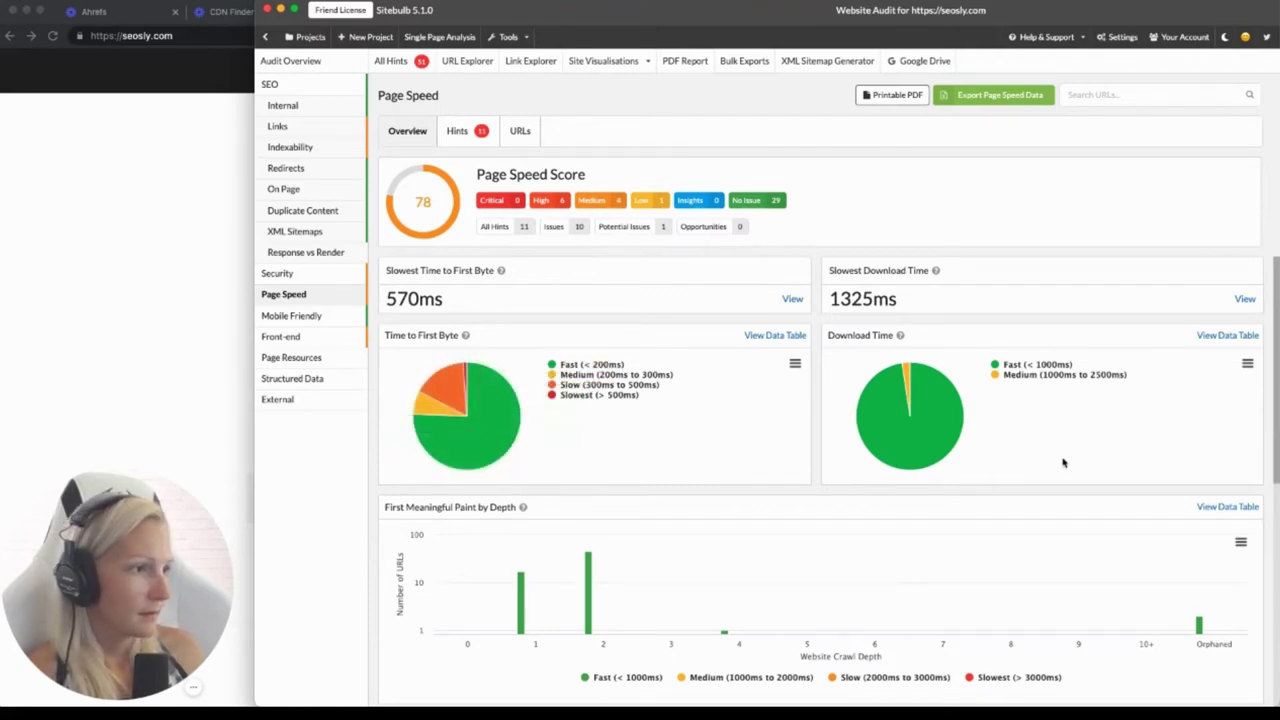
scroll(1020, 498, down, 1)
scroll(749, 509, down, 3)
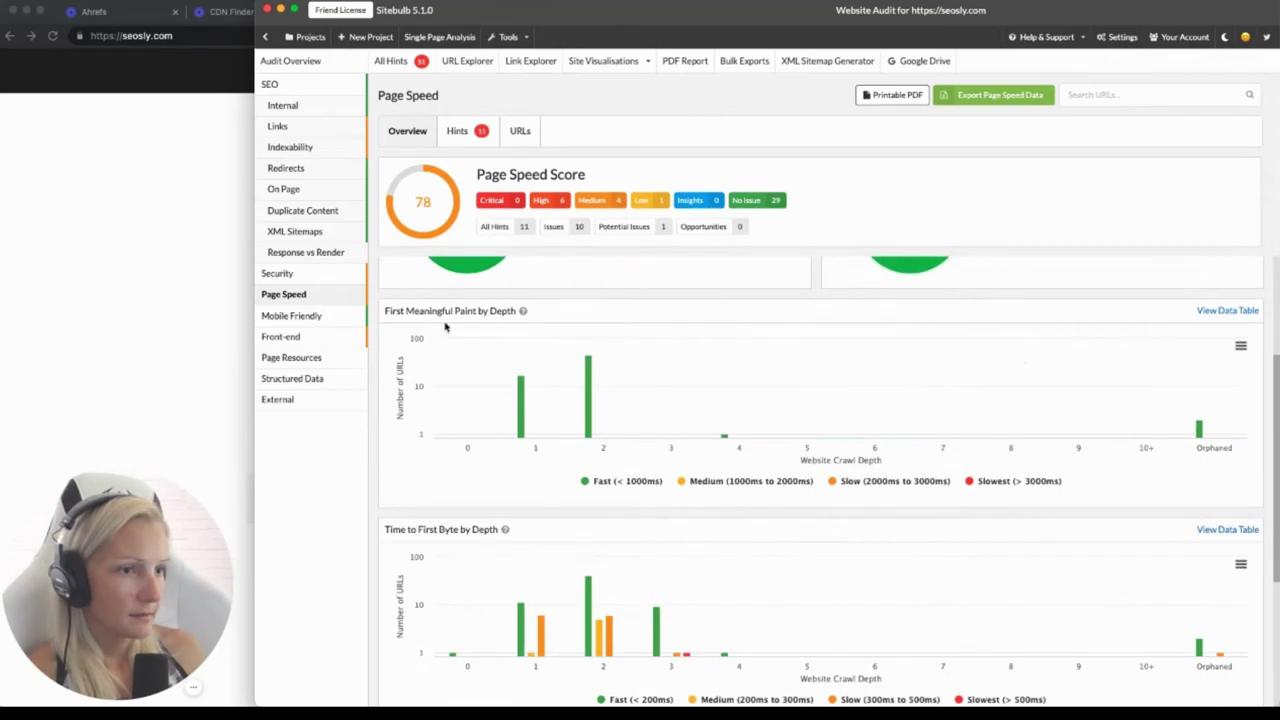
scroll(676, 458, down, 5)
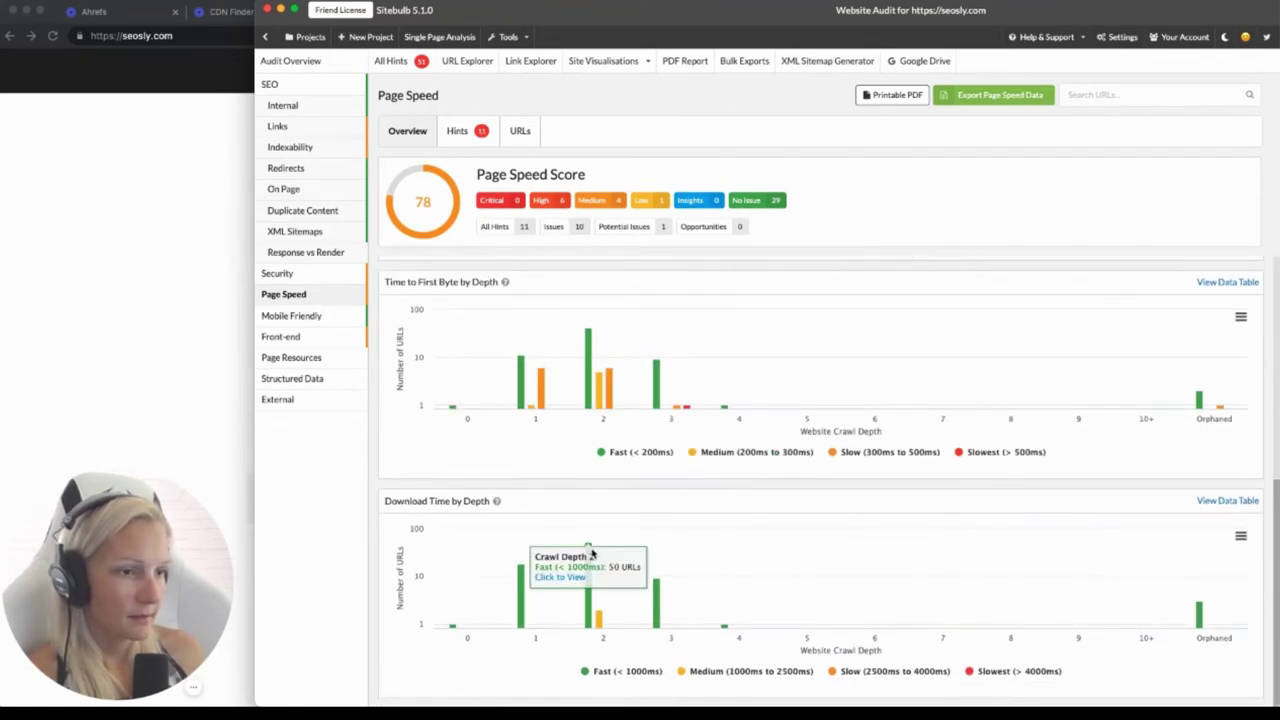
scroll(975, 580, up, 8)
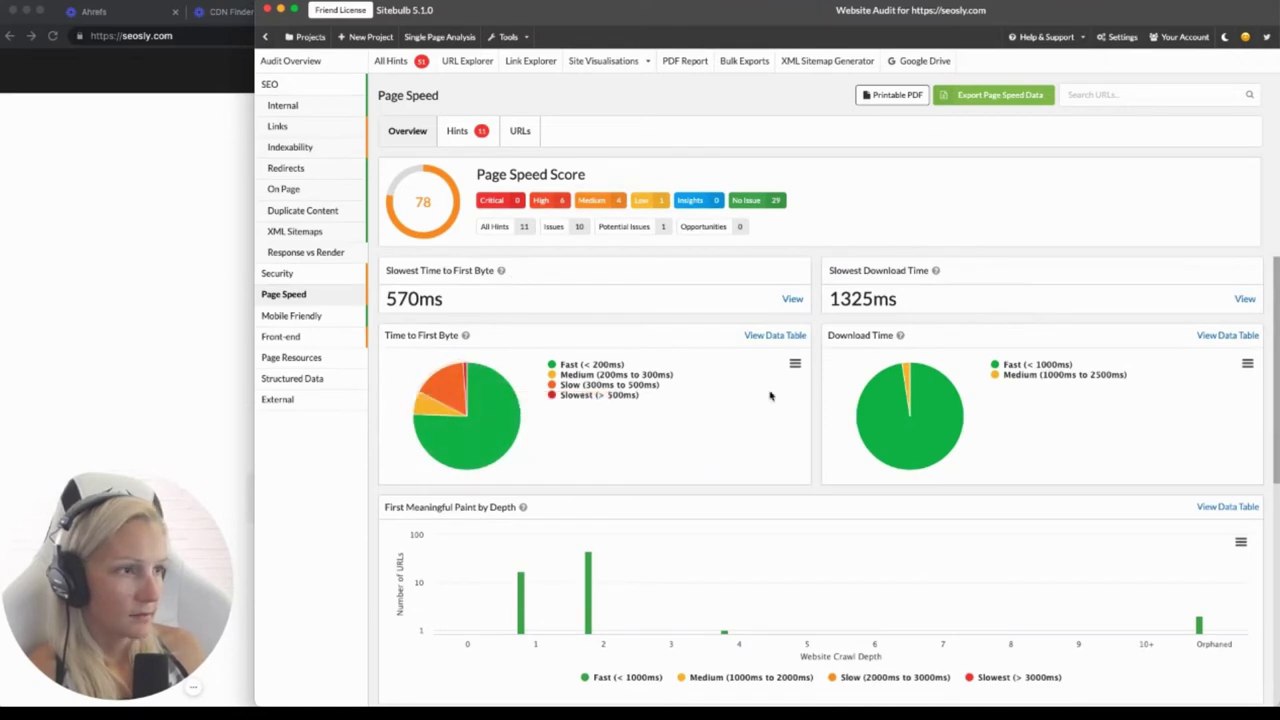
mouse_move(499, 266)
click(456, 131)
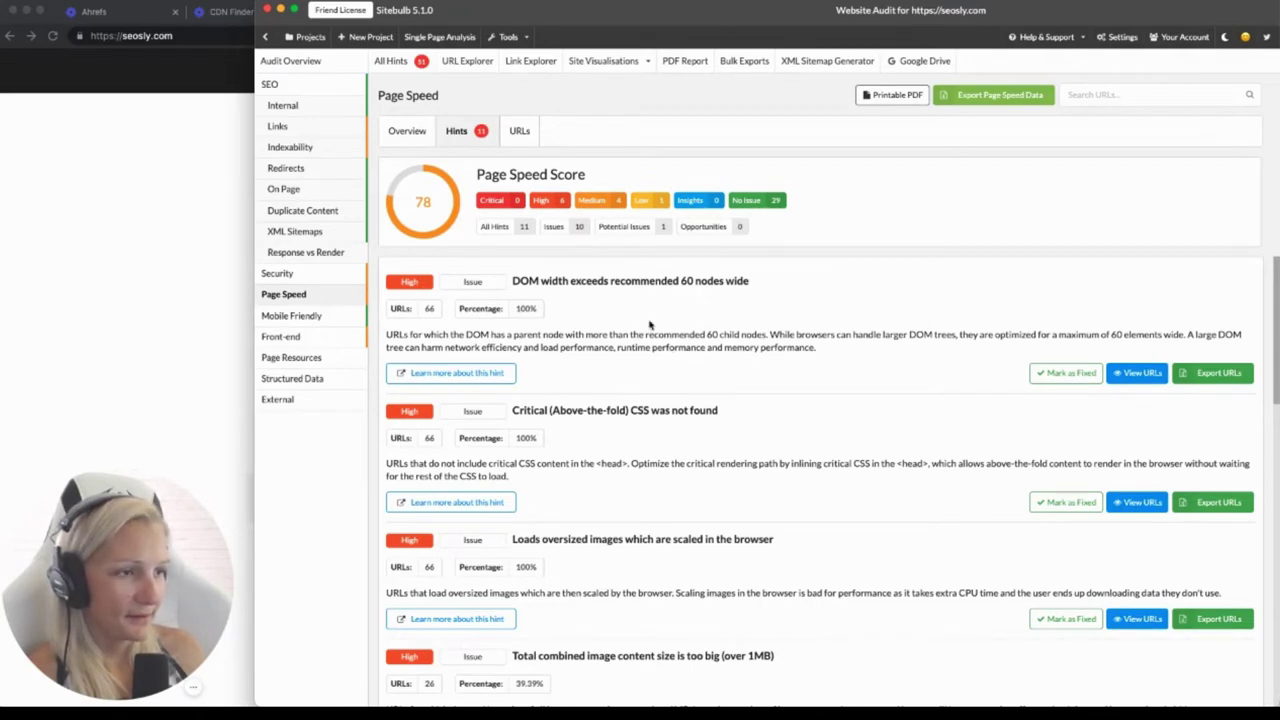
Review the Page Speed hints from the DOM width issue down to the hidden images issue, and open the report's URL list
scroll(595, 335, down, 3)
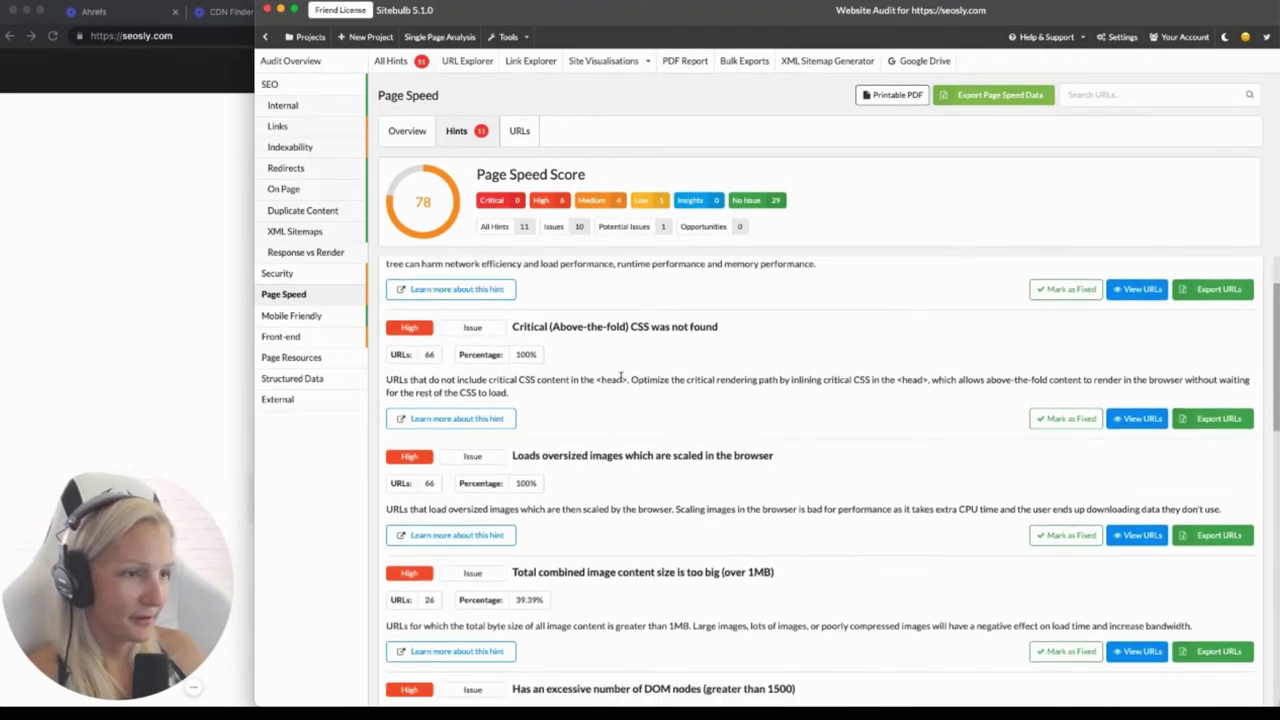
scroll(610, 405, down, 10)
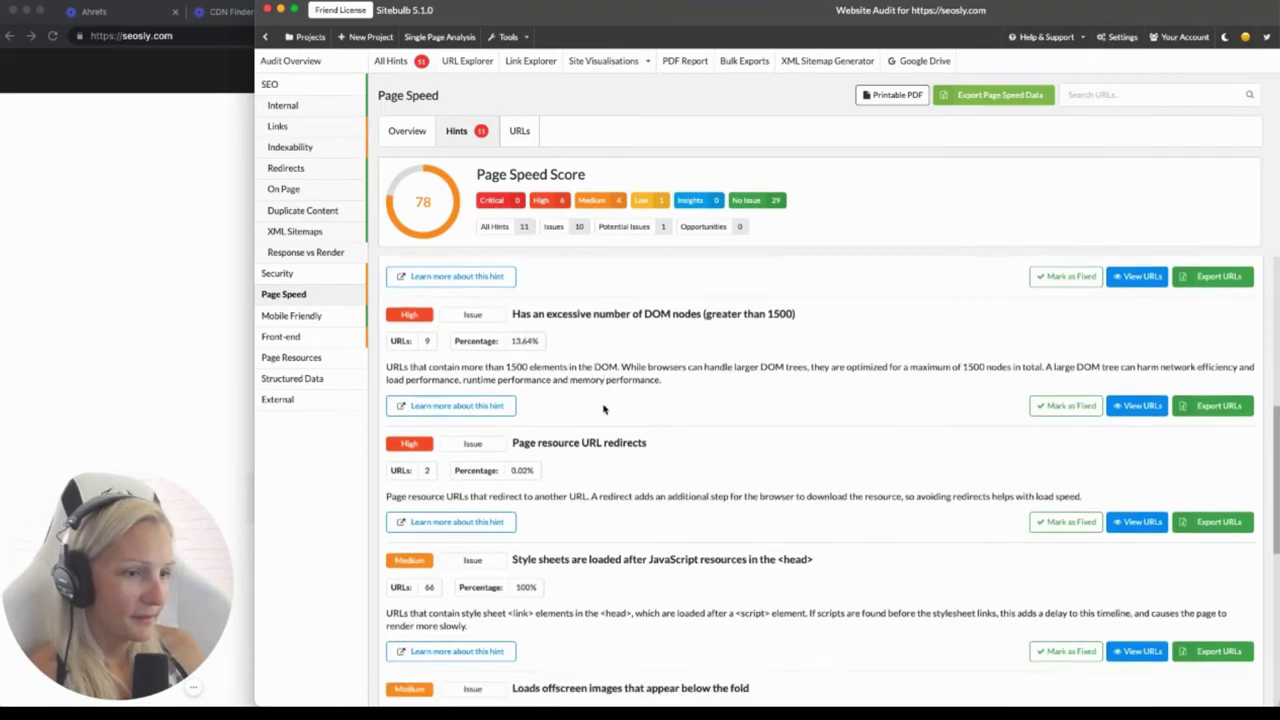
scroll(603, 410, down, 7)
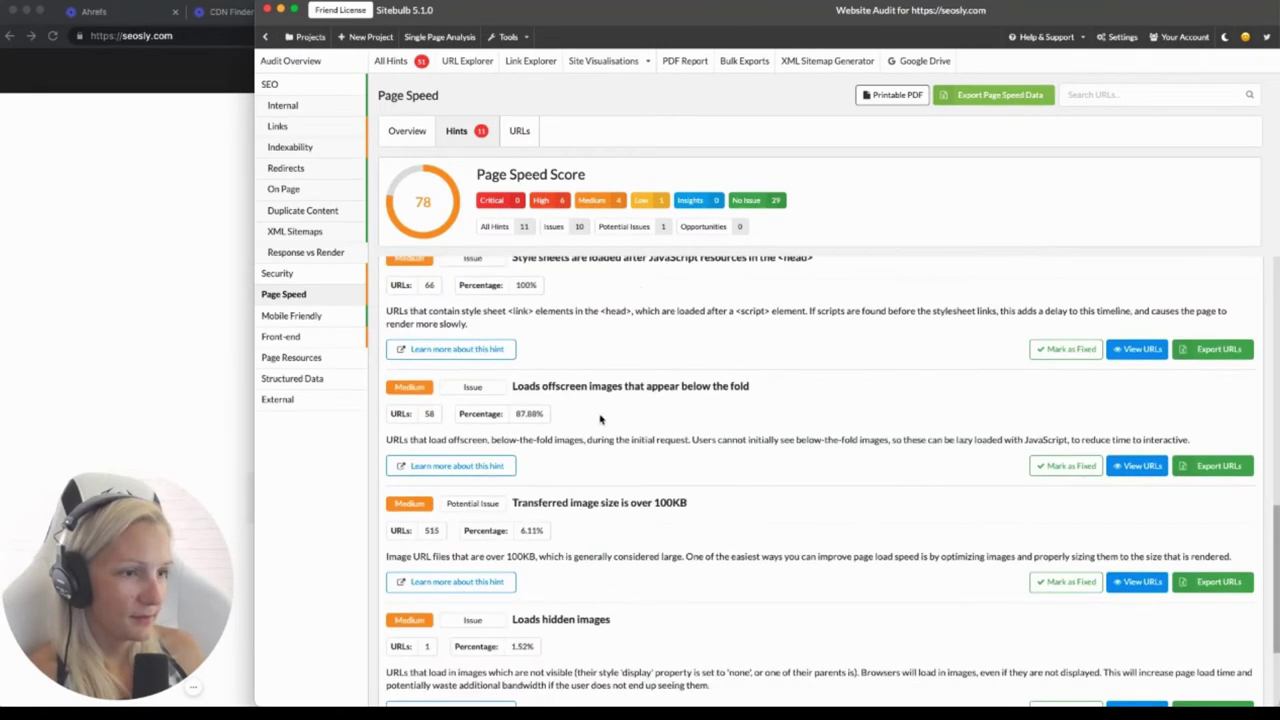
scroll(591, 419, up, 15)
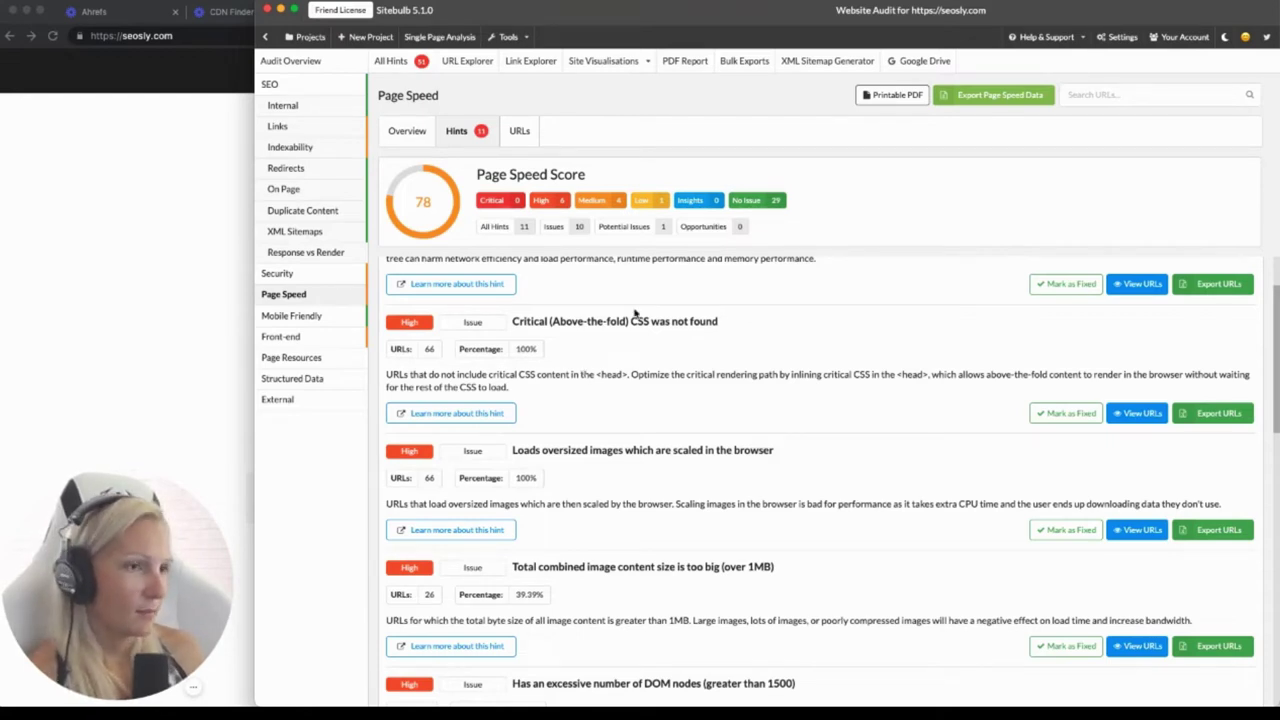
scroll(808, 425, up, 1)
scroll(795, 424, down, 4)
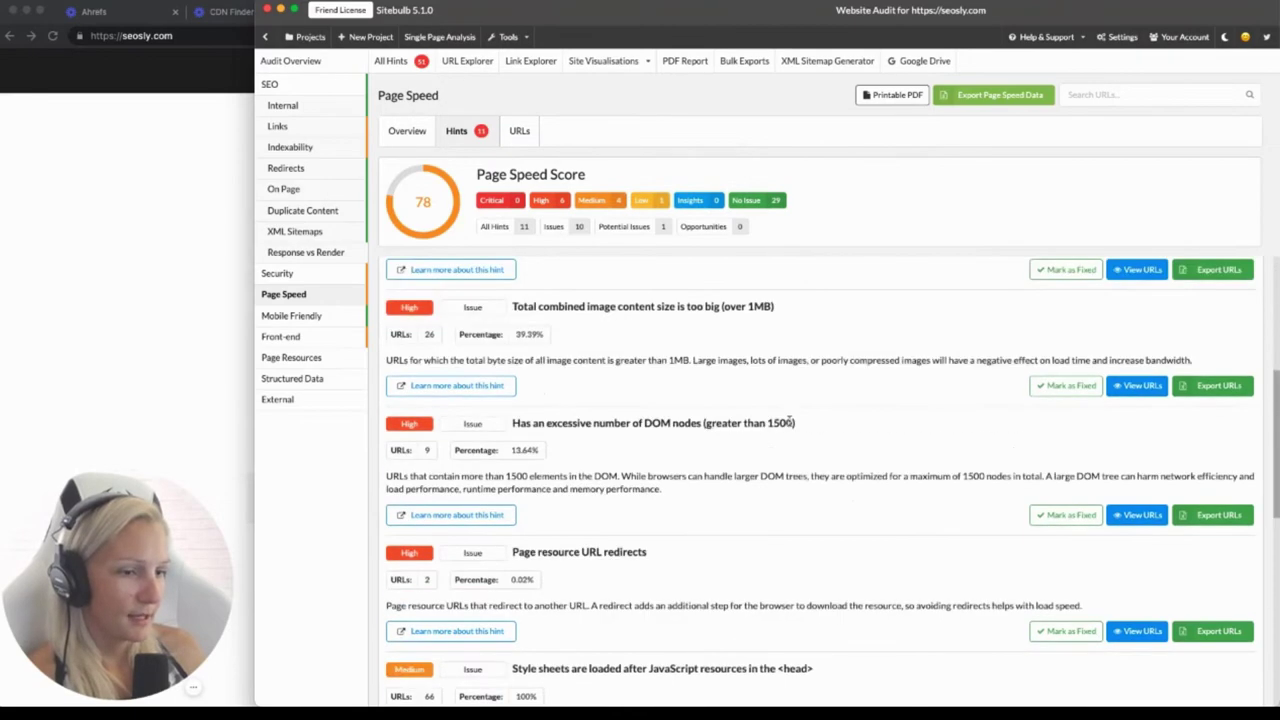
scroll(791, 412, up, 4)
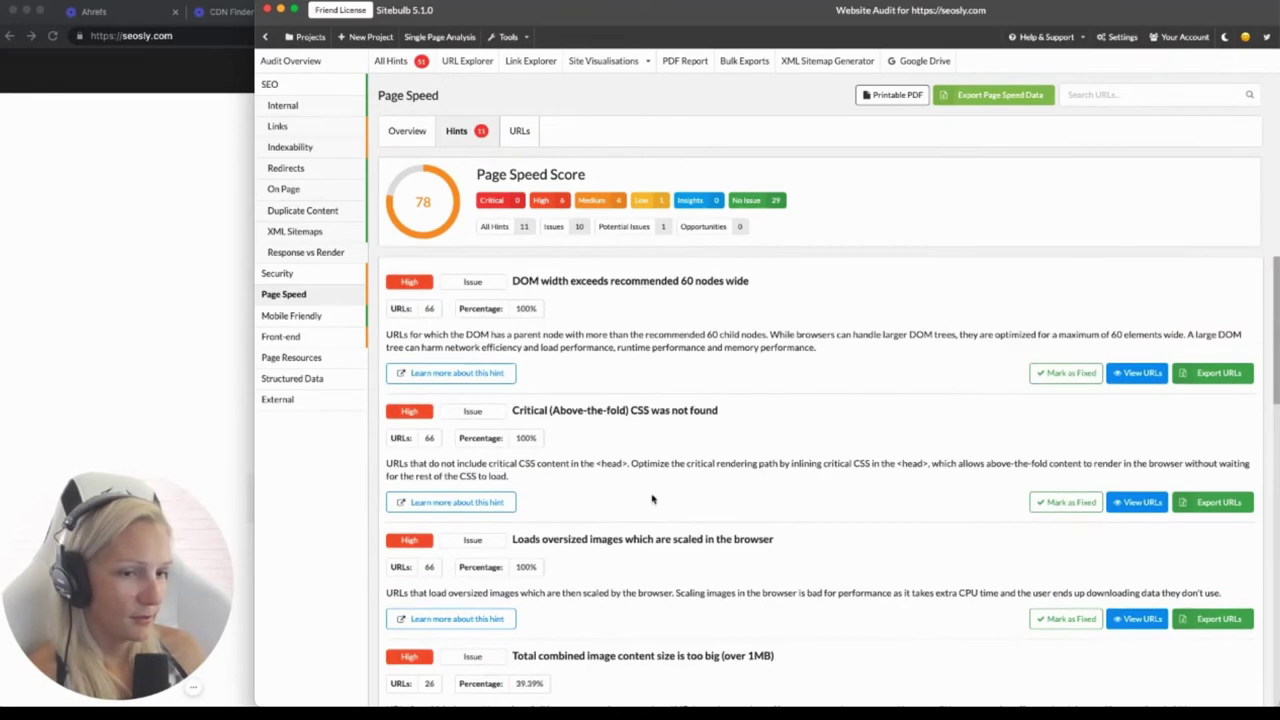
click(520, 130)
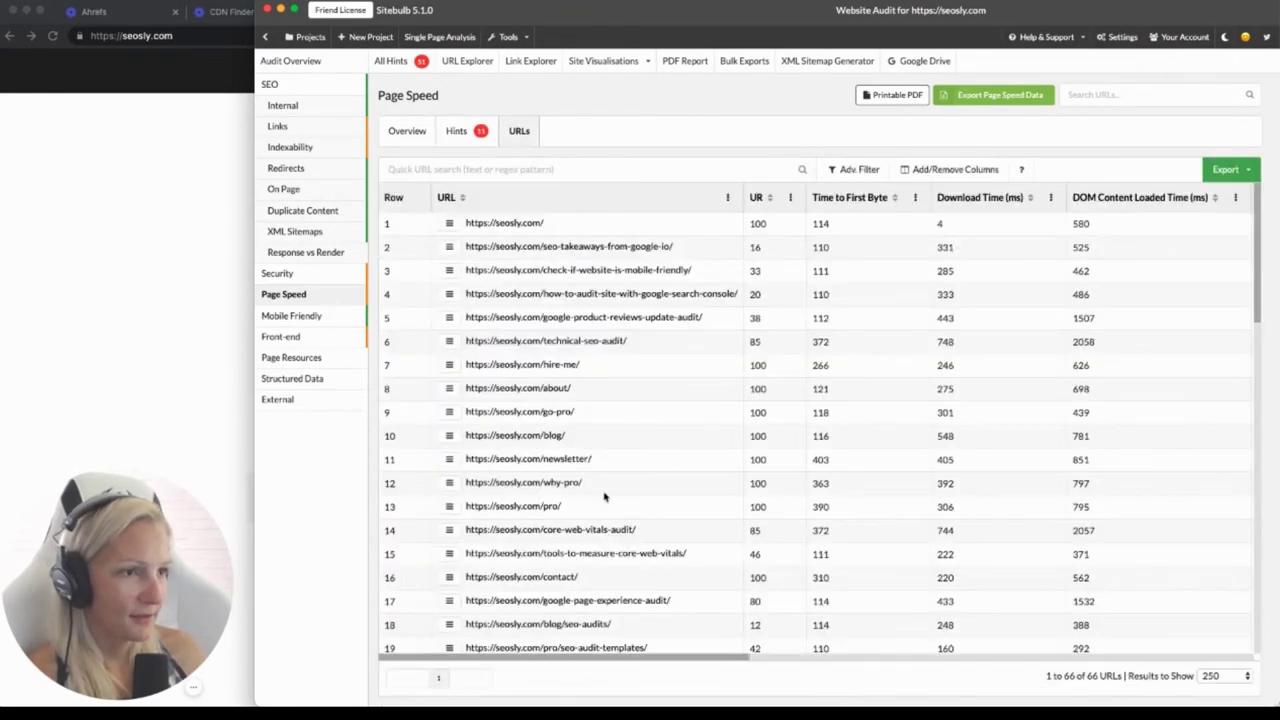
Open the Mobile Friendly report, view the URLs affected by the small tap targets hint, and return to the report
click(312, 320)
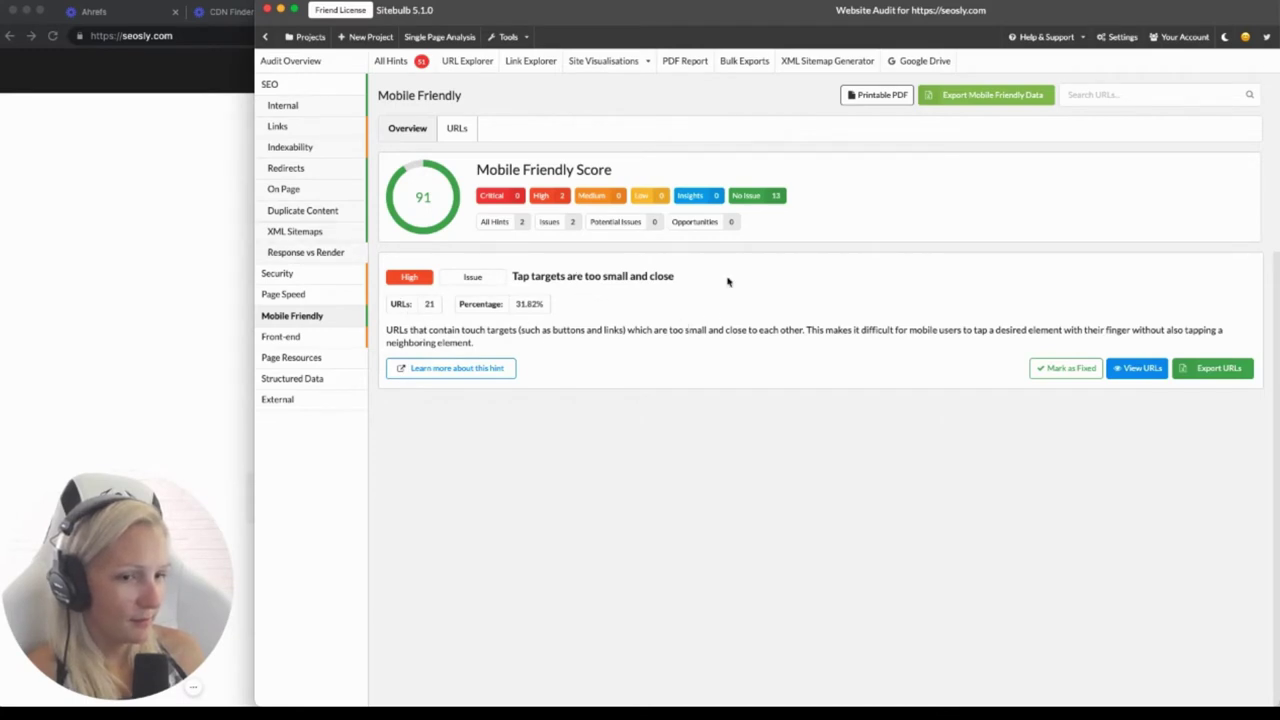
click(1142, 368)
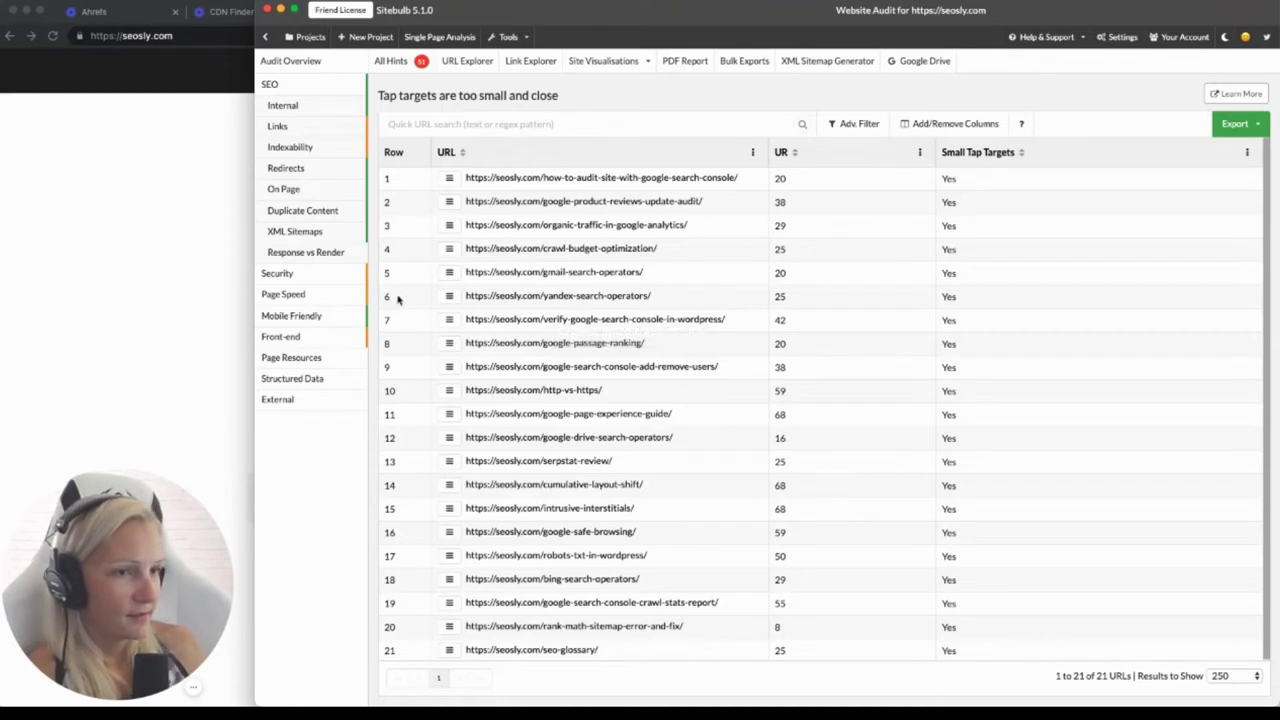
click(306, 315)
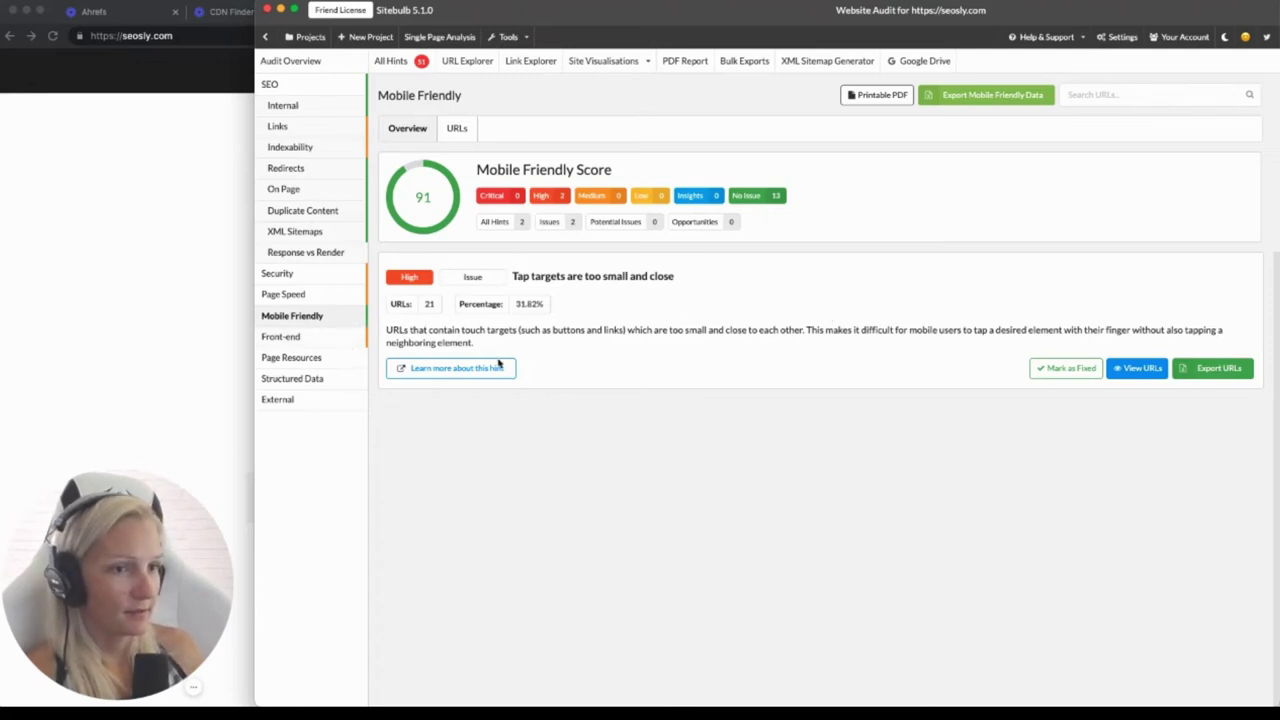
Open the Front-end report and review all its hints down to the document compatibility mode insight
click(289, 337)
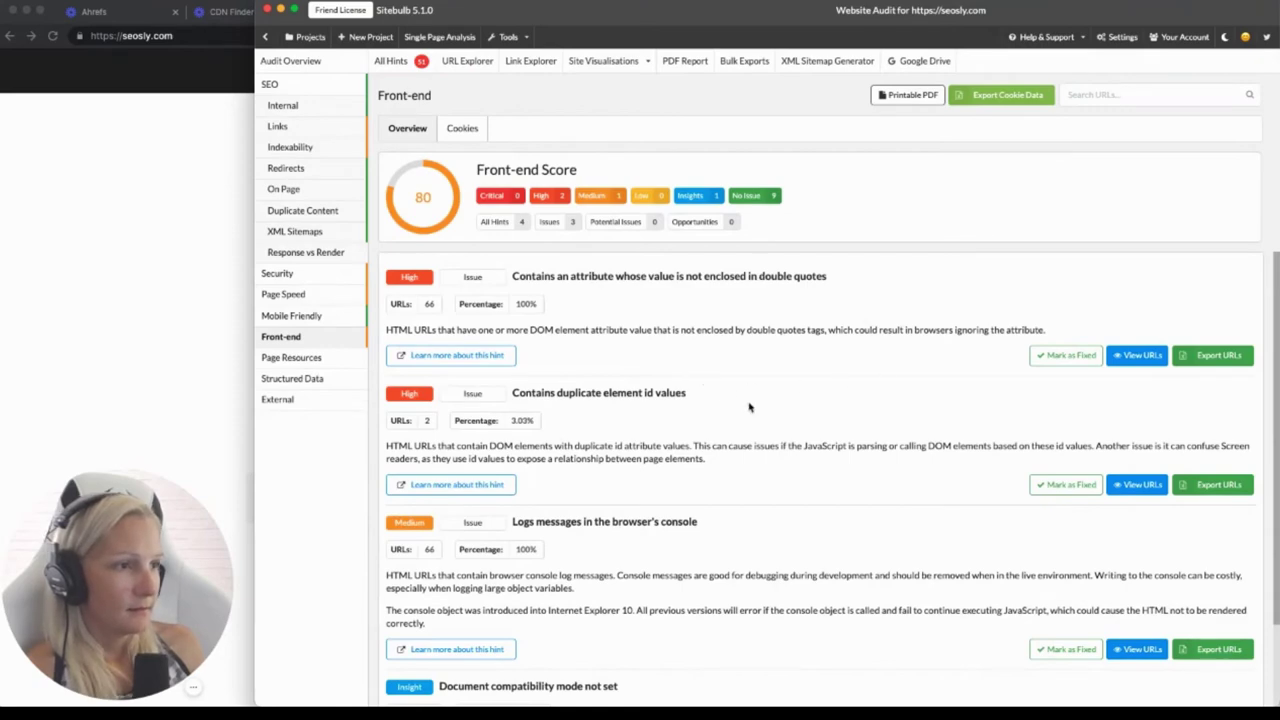
scroll(718, 389, down, 2)
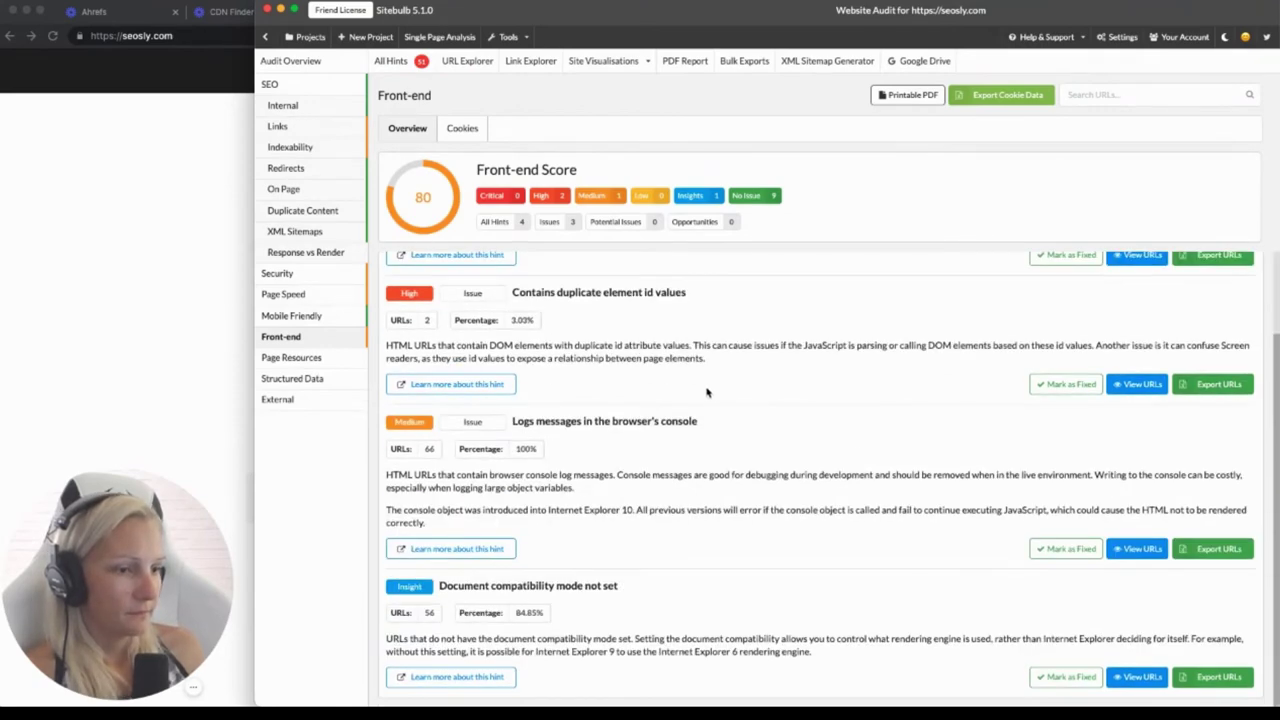
scroll(703, 395, up, 2)
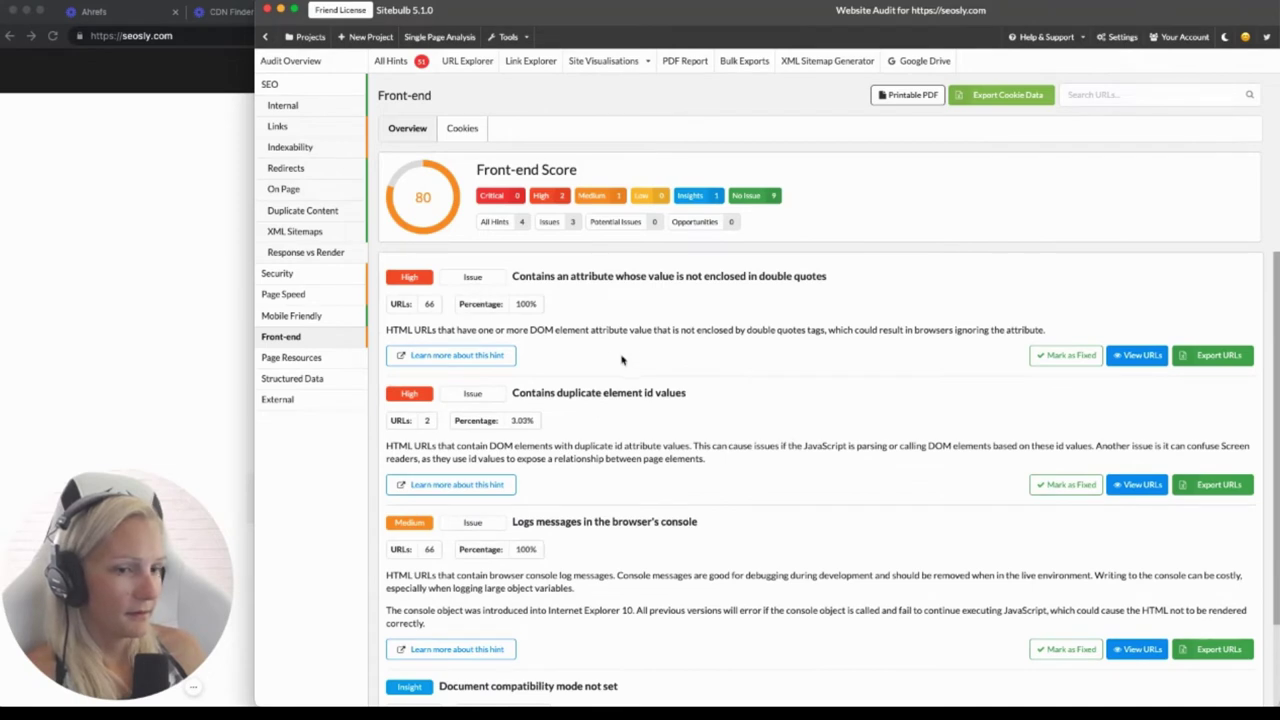
Open the Page Resources report and examine its crawl depth, content type, HTTP status code and protocol charts
click(300, 358)
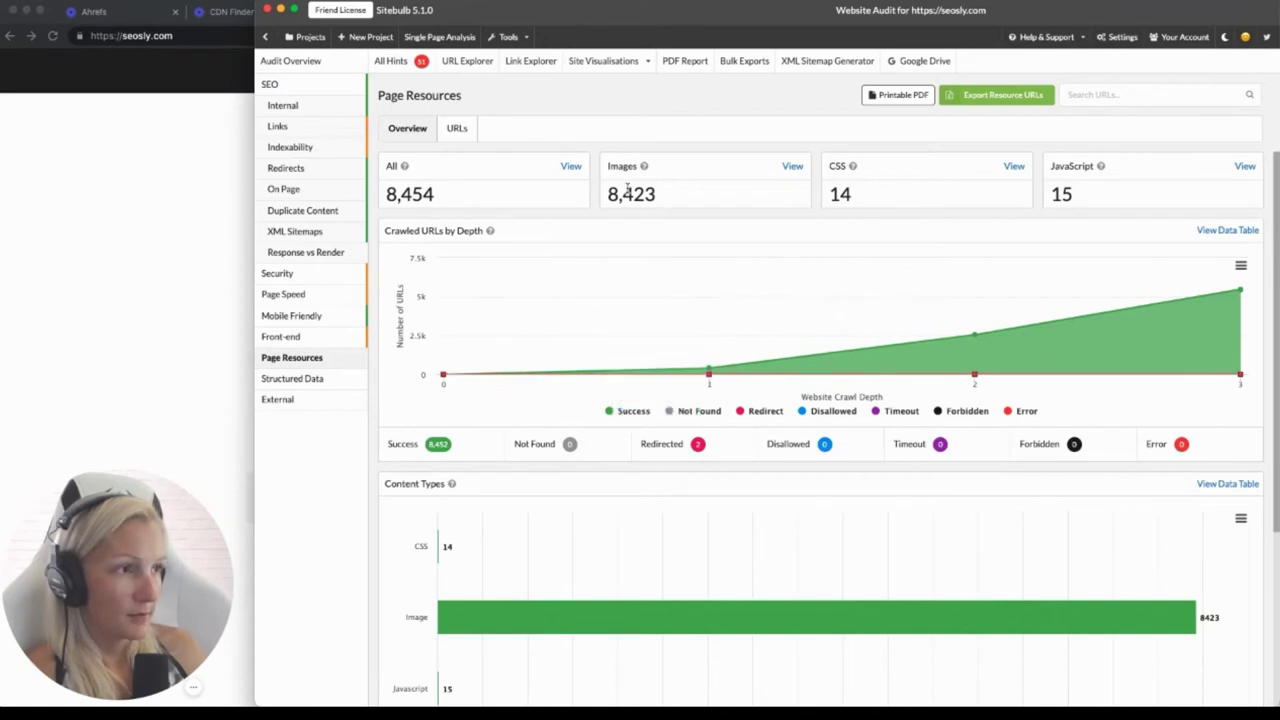
scroll(750, 458, down, 5)
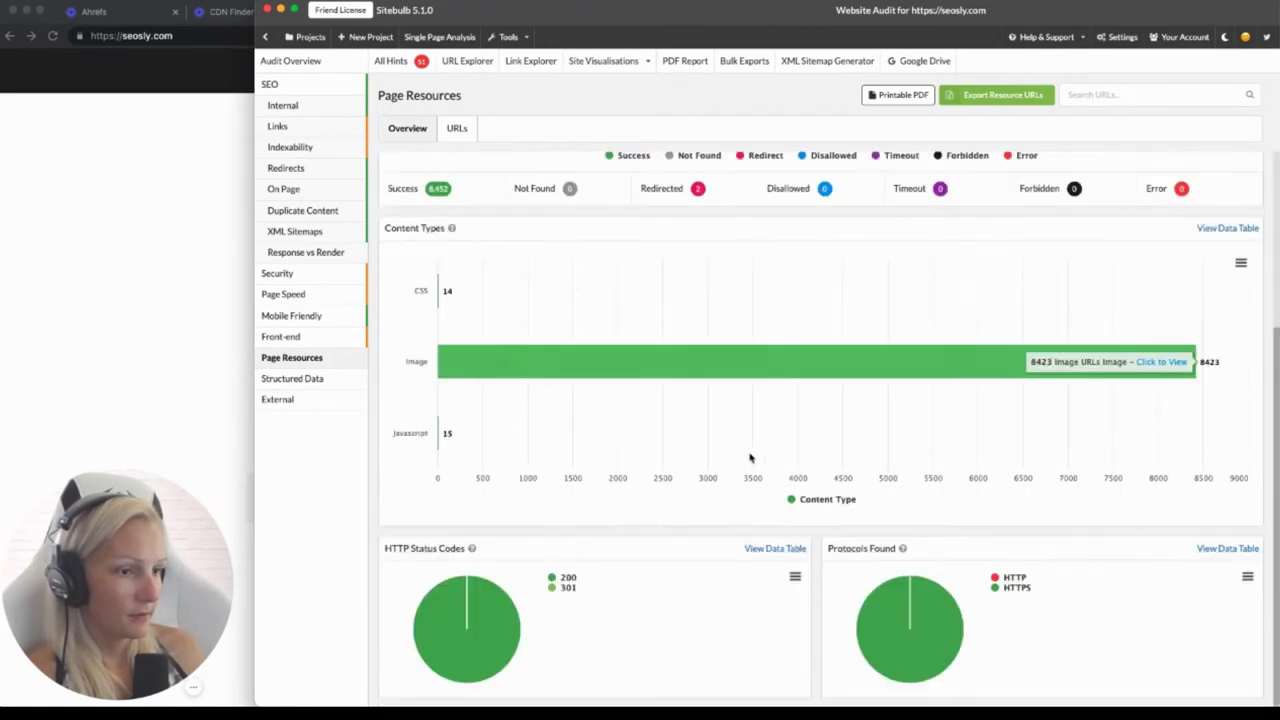
scroll(751, 457, up, 5)
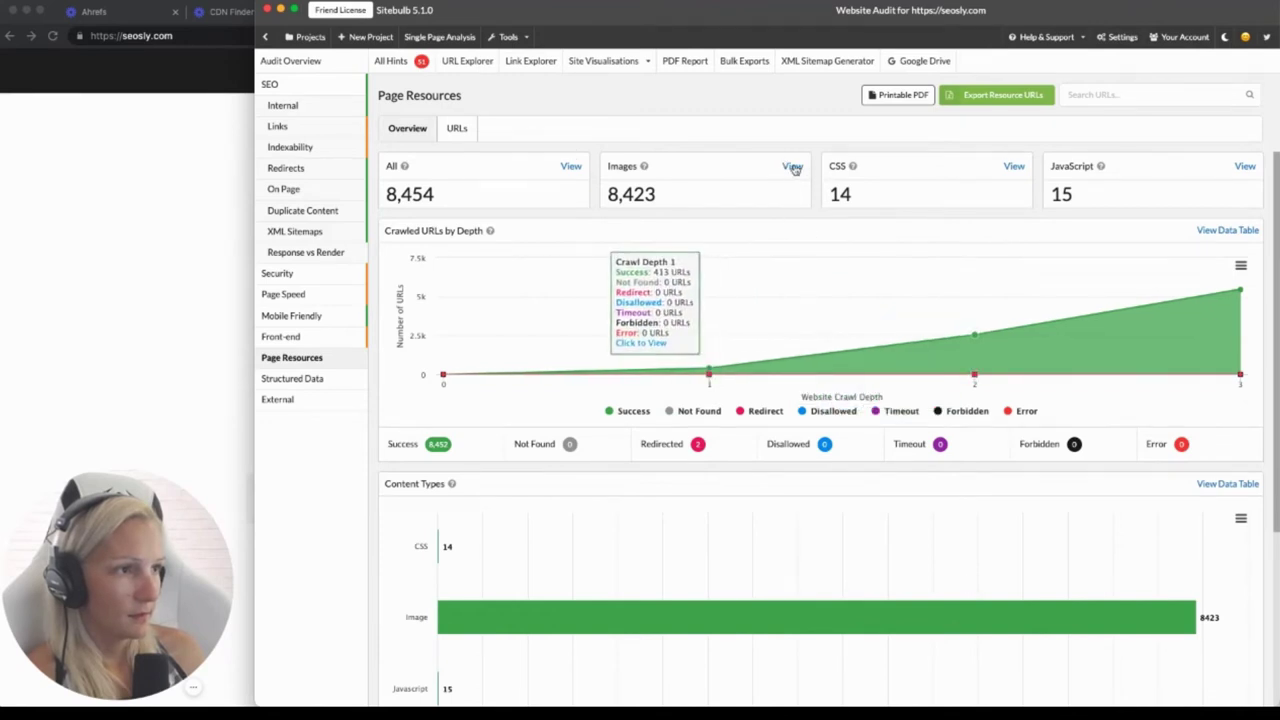
Open the Page Resources image list, sort it by file size from largest to smallest, and look through the rows
click(794, 167)
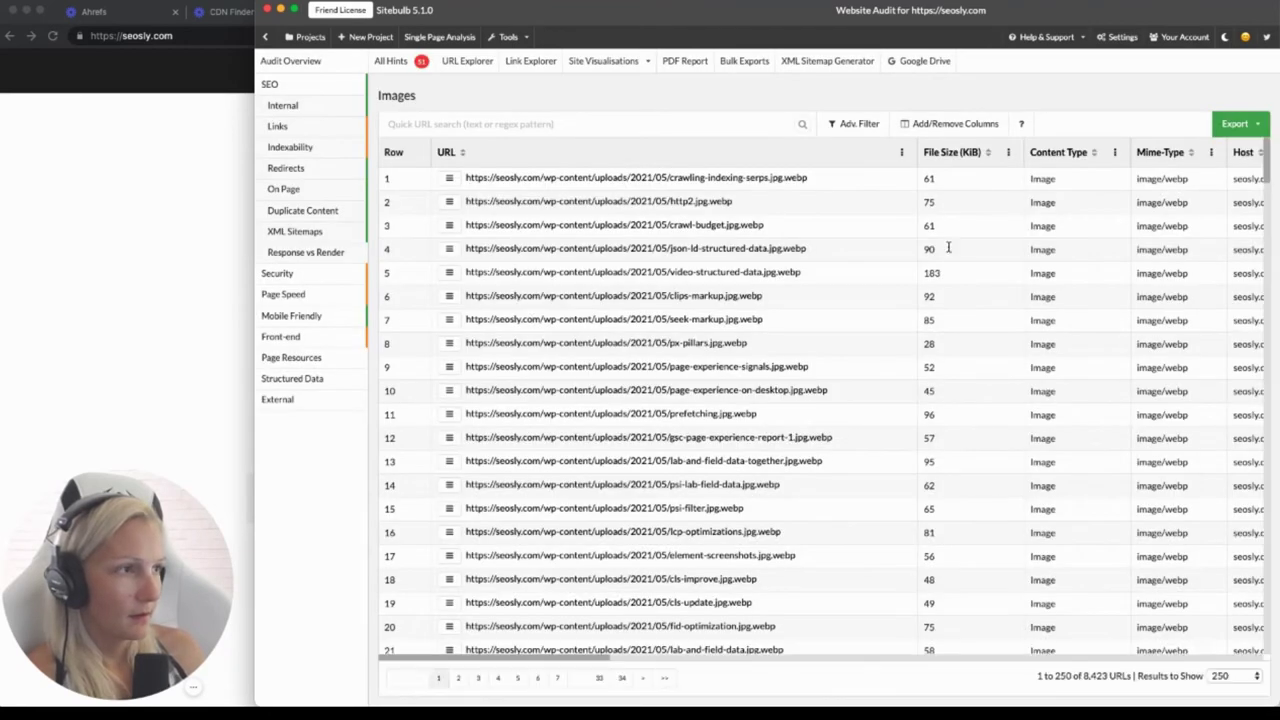
click(955, 156)
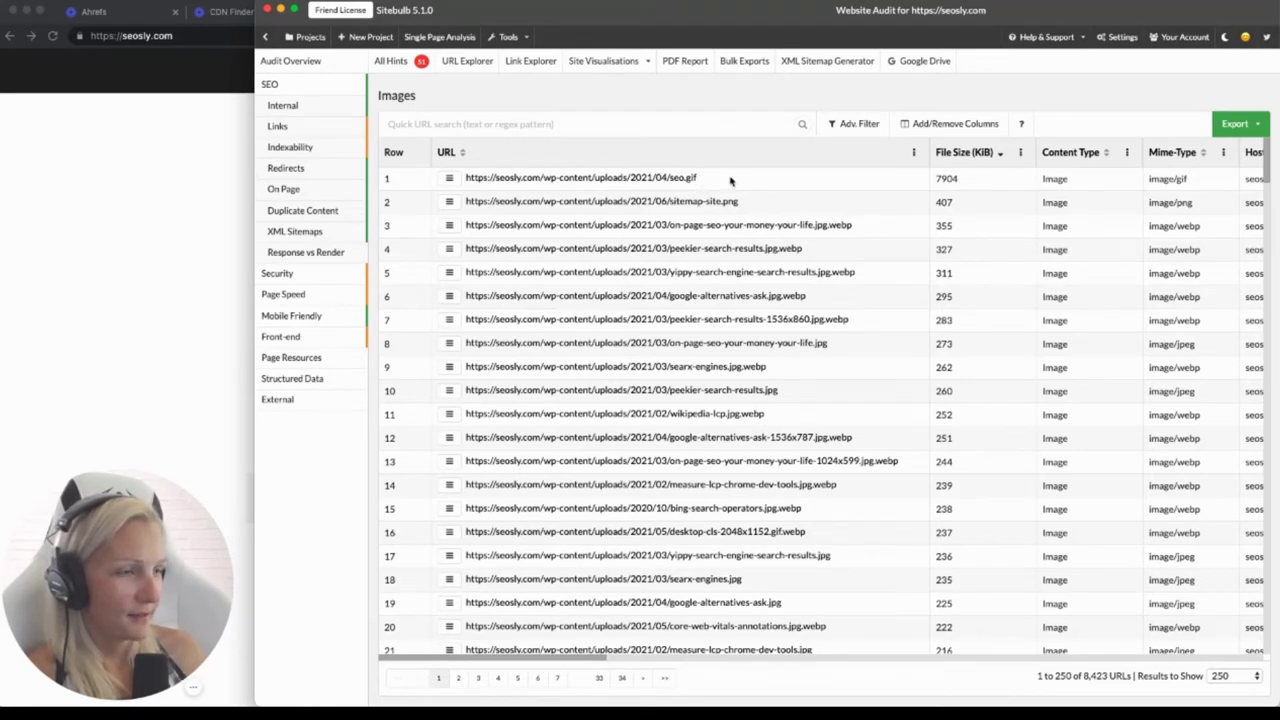
scroll(712, 215, down, 5)
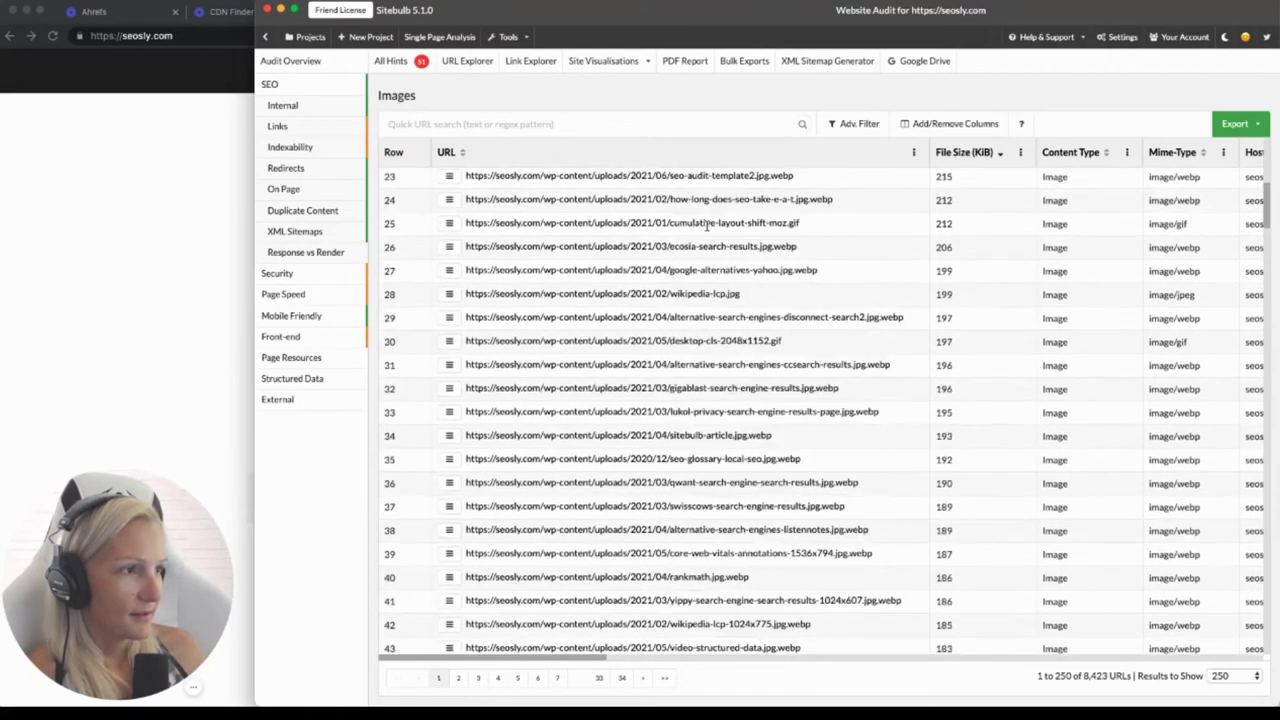
scroll(707, 224, down, 15)
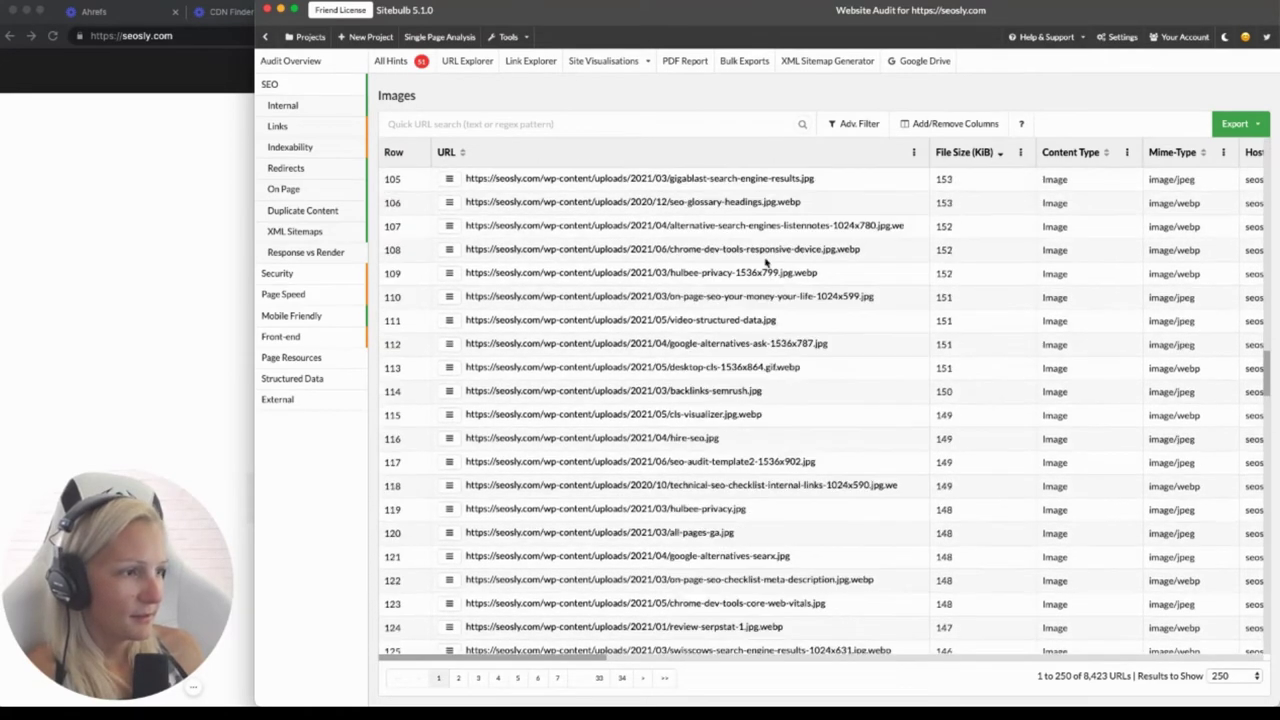
scroll(766, 262, down, 20)
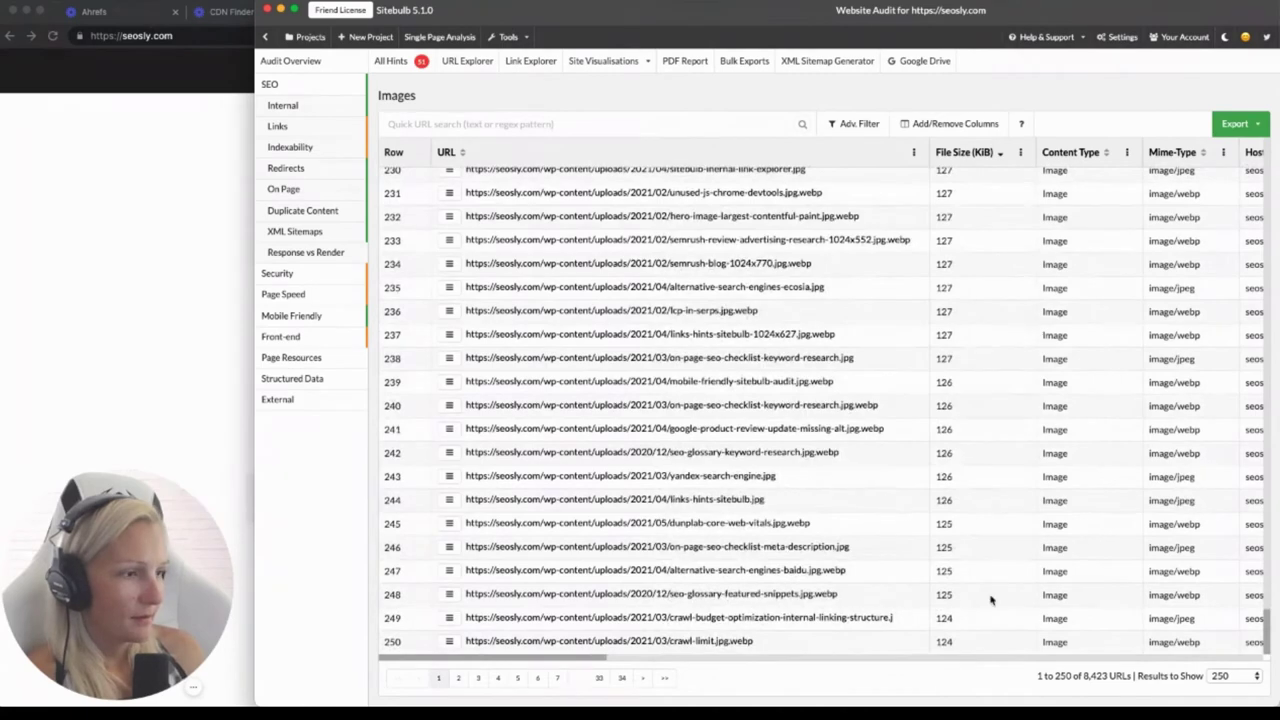
scroll(940, 290, up, 20)
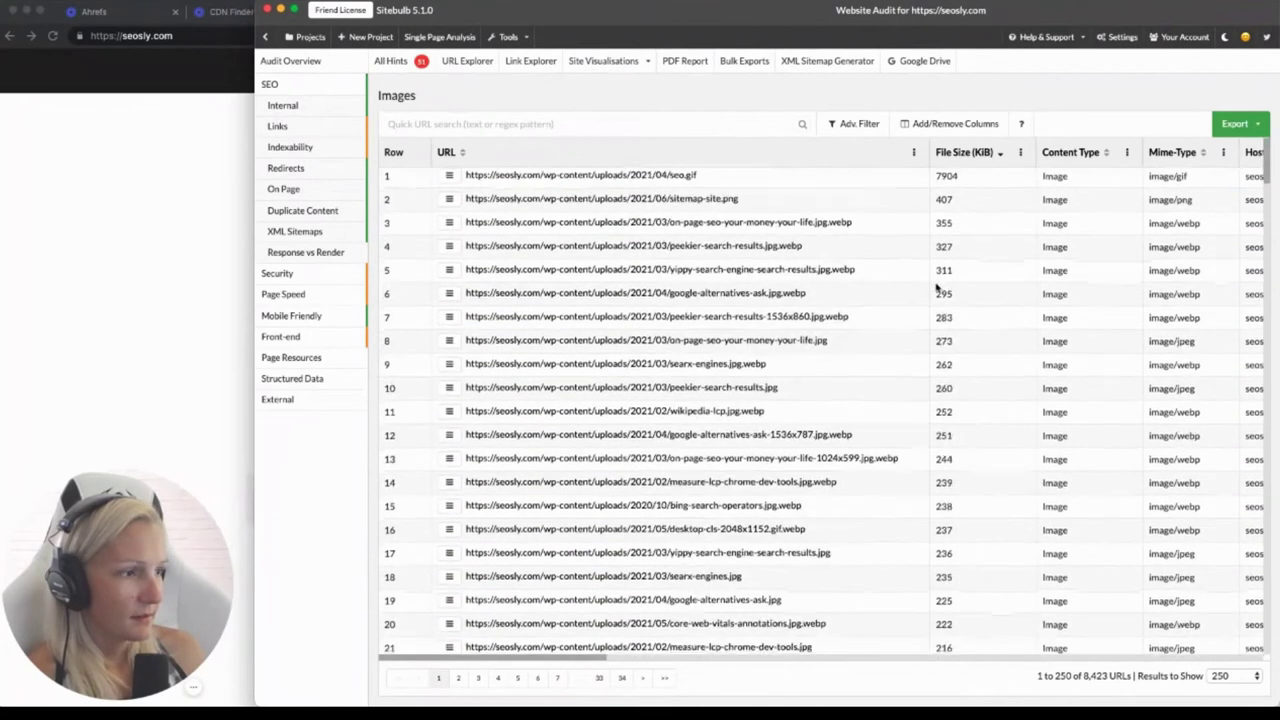
Re-sort the image list by file size from smallest to largest and look through its first 250 rows
click(975, 153)
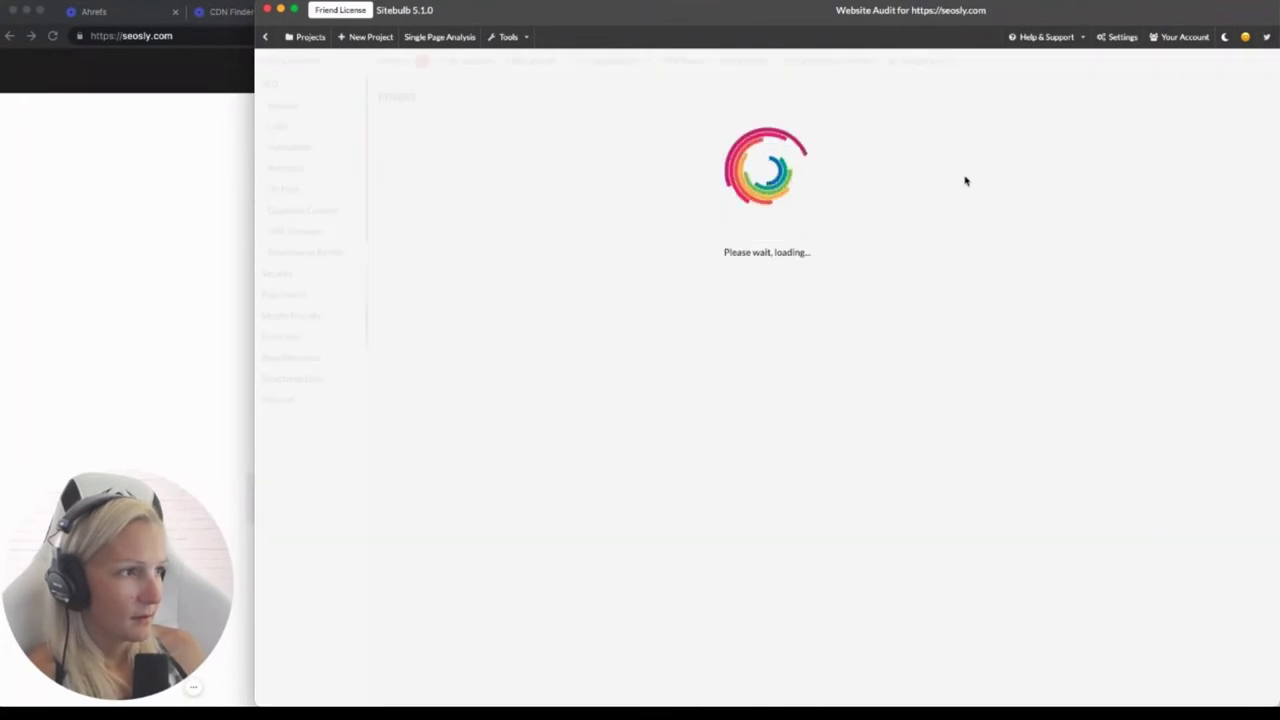
scroll(817, 322, down, 12)
scroll(817, 322, down, 15)
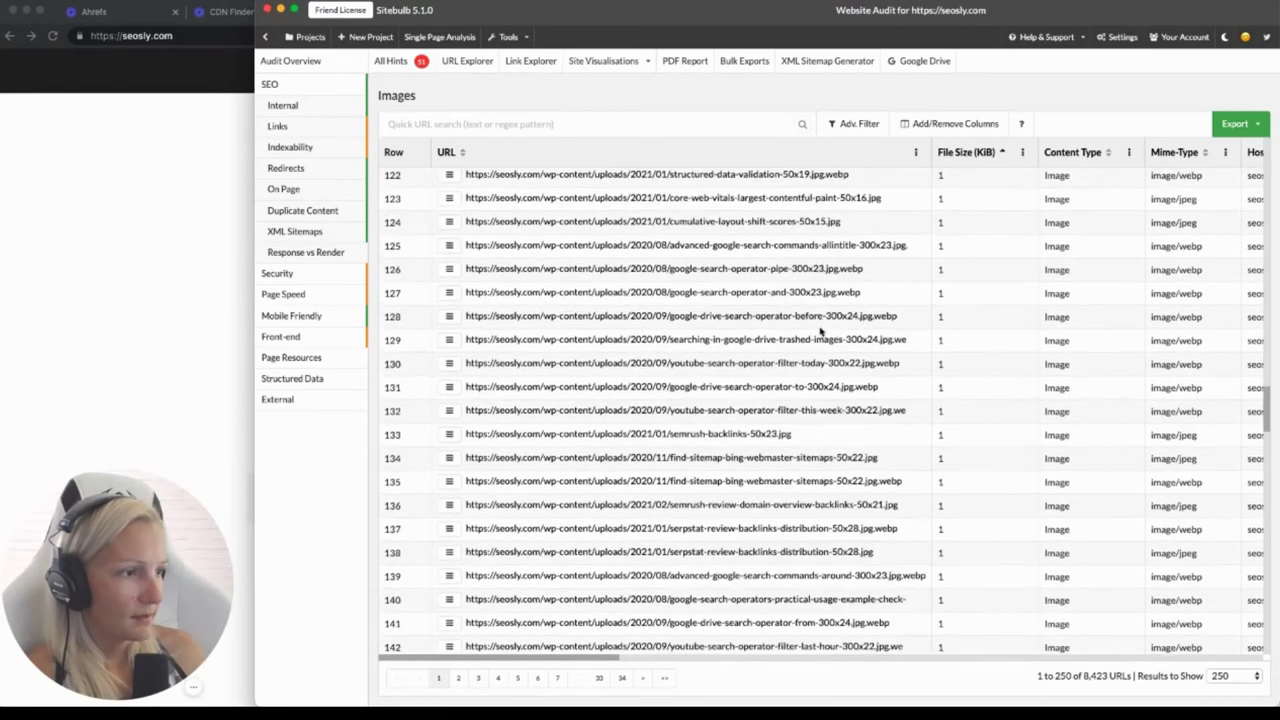
scroll(945, 272, down, 12)
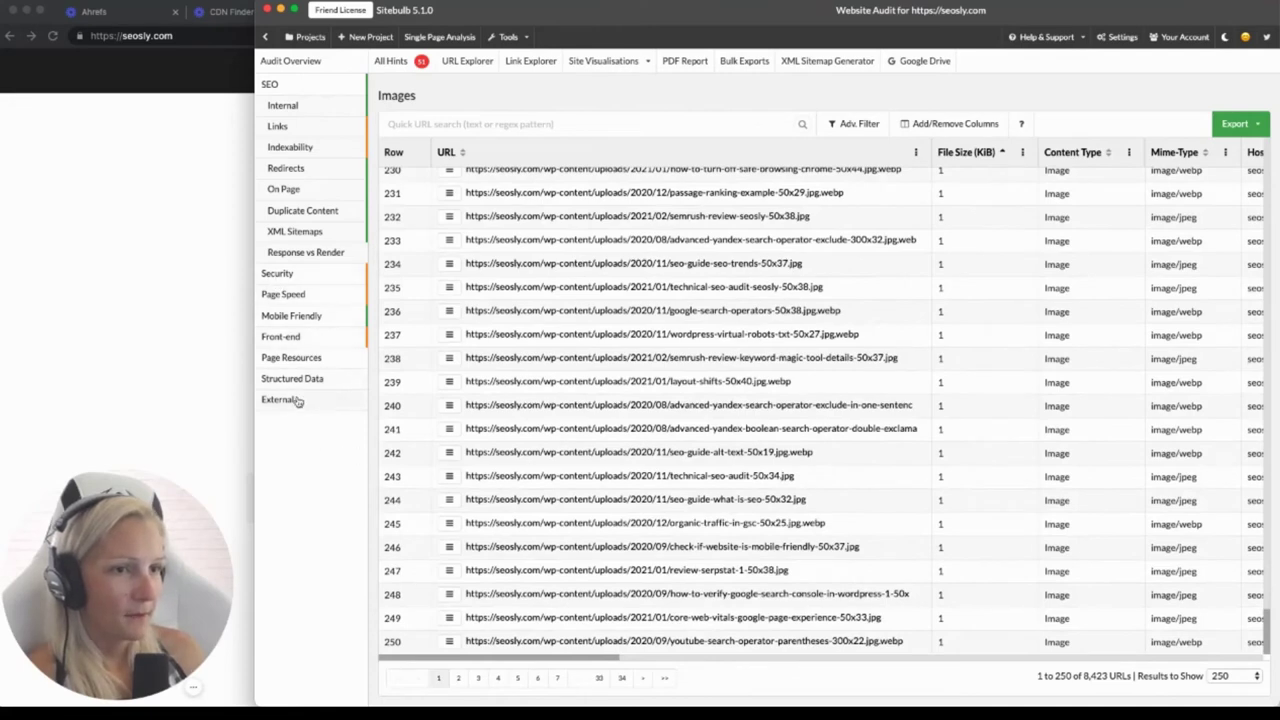
Open the Structured Data report and examine the overview charts for search features, schema and their validation
click(326, 378)
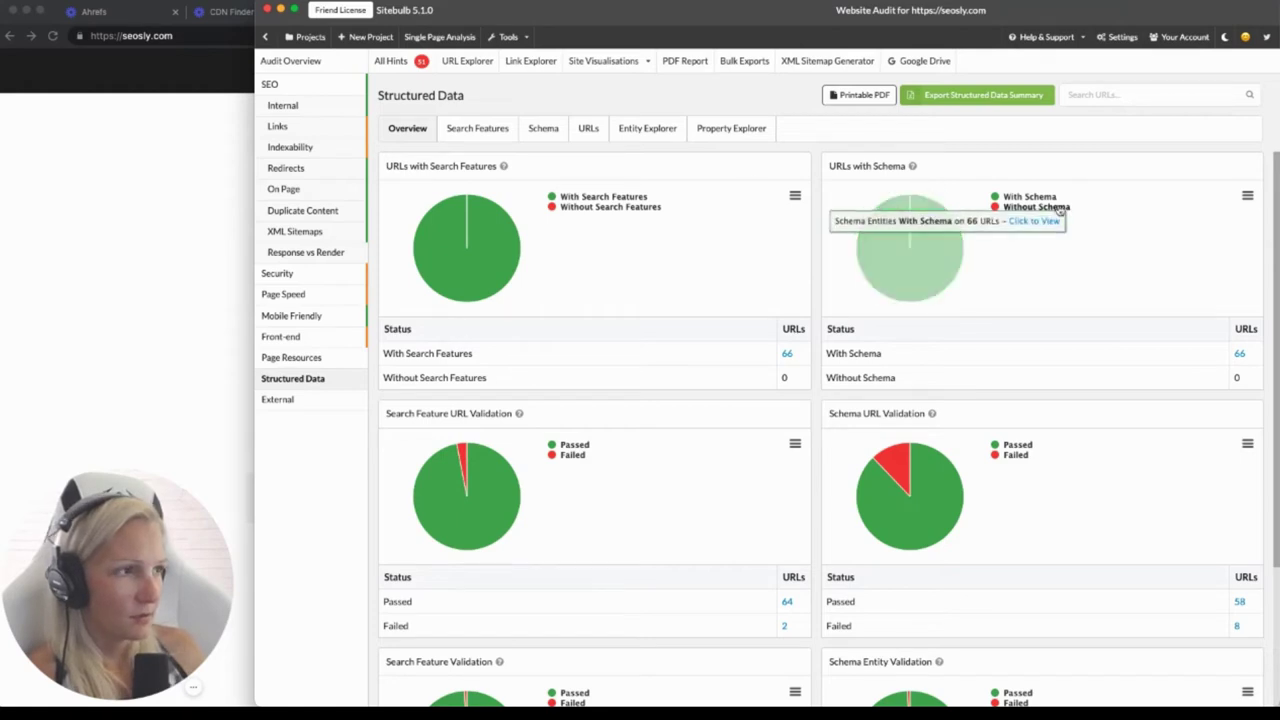
scroll(600, 480, down, 1)
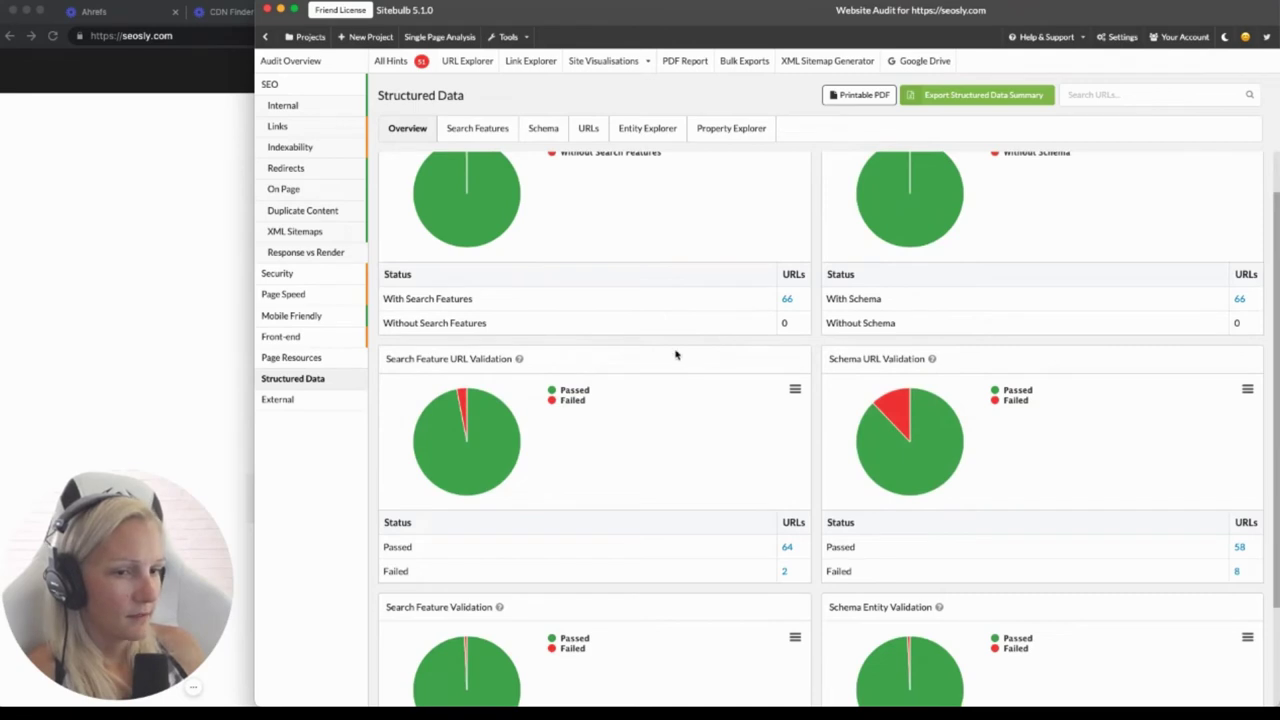
scroll(817, 357, down, 2)
scroll(740, 383, up, 3)
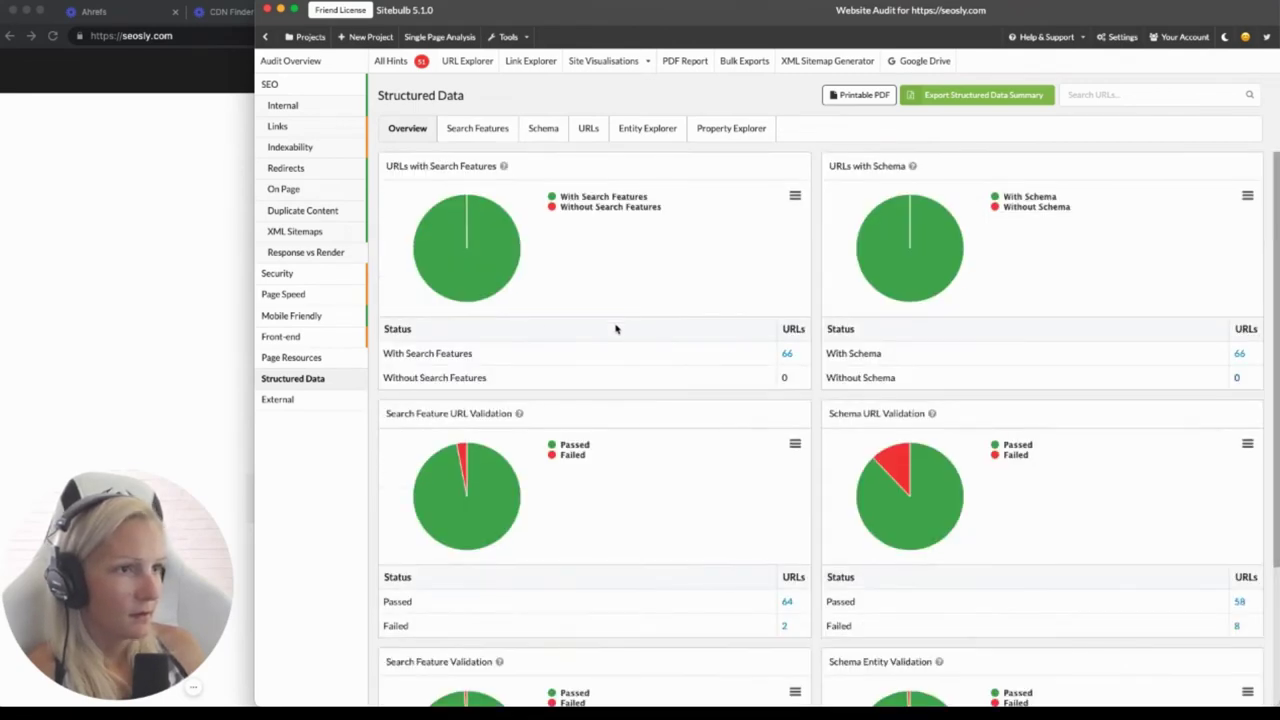
View the Google Search Features found in the audit, and review the full list of Schema entities
click(478, 132)
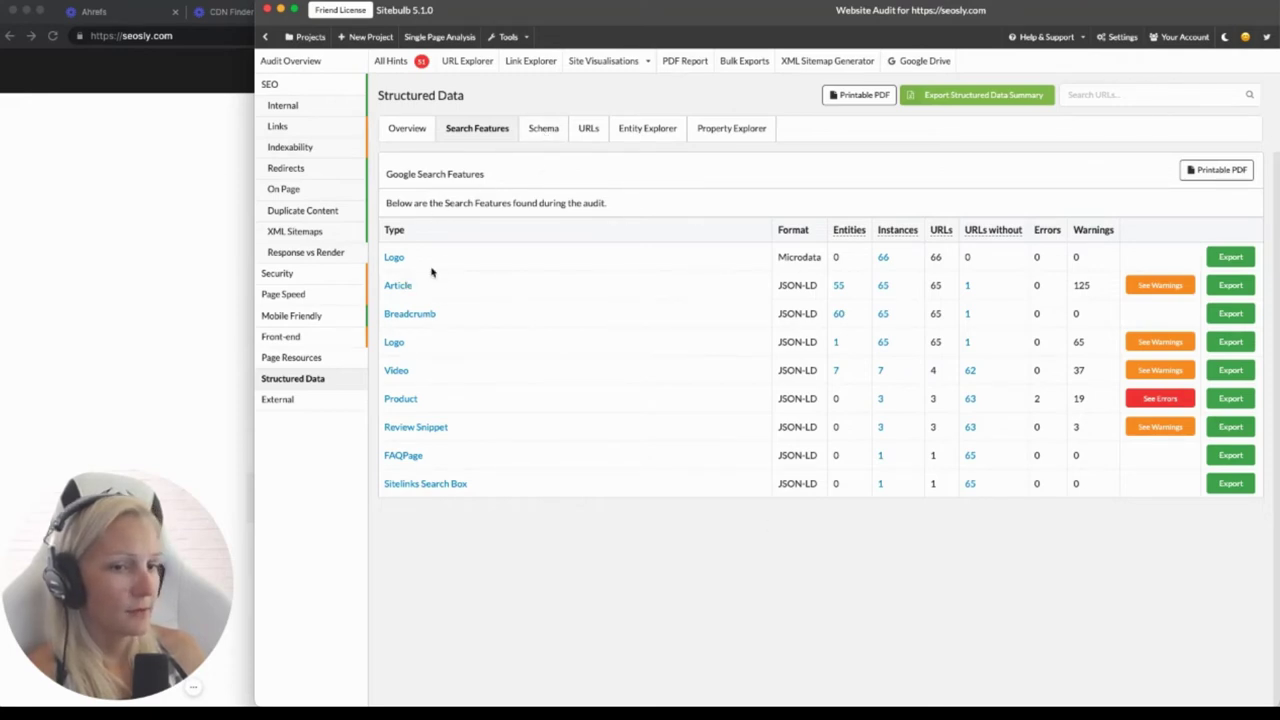
click(540, 130)
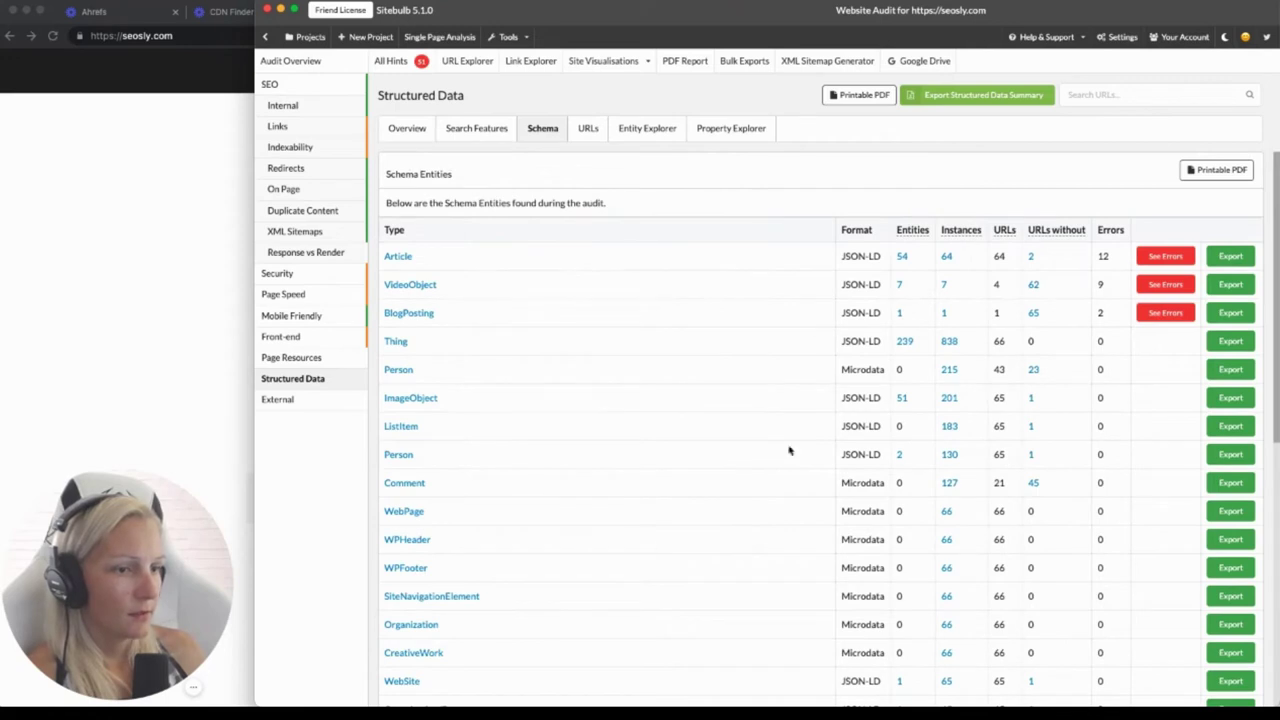
scroll(688, 387, down, 5)
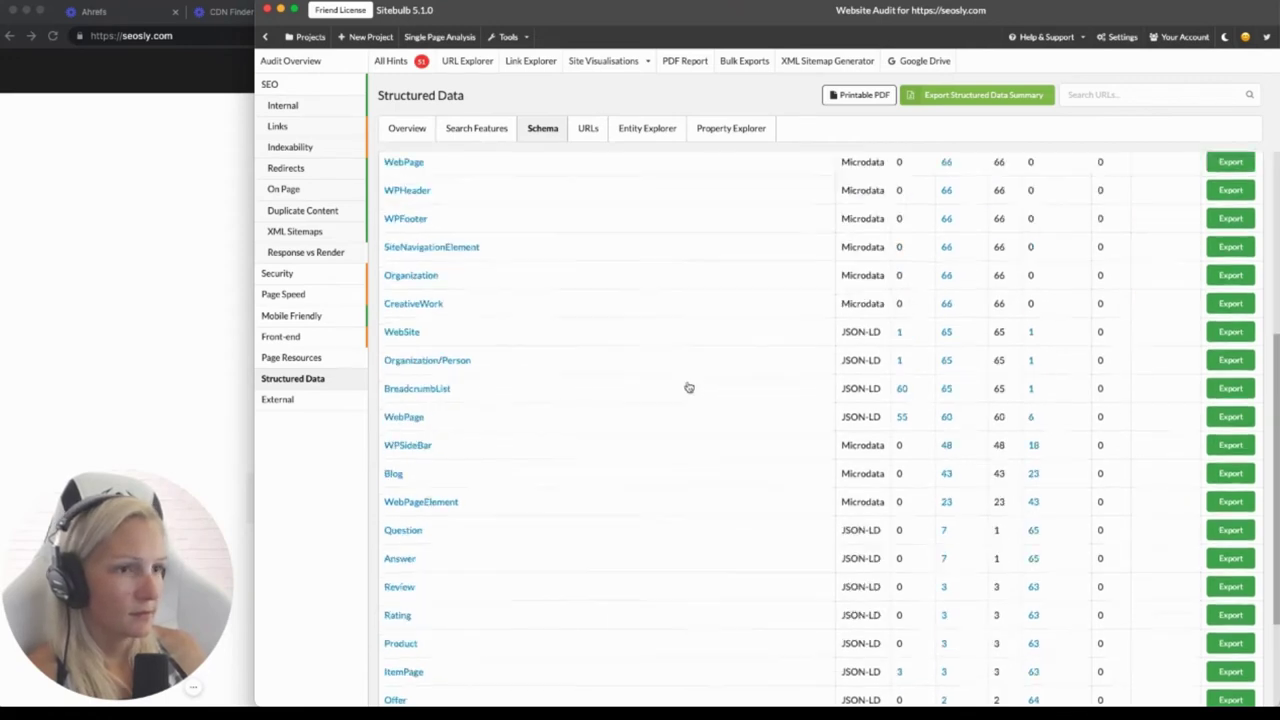
scroll(660, 340, down, 2)
scroll(630, 325, up, 7)
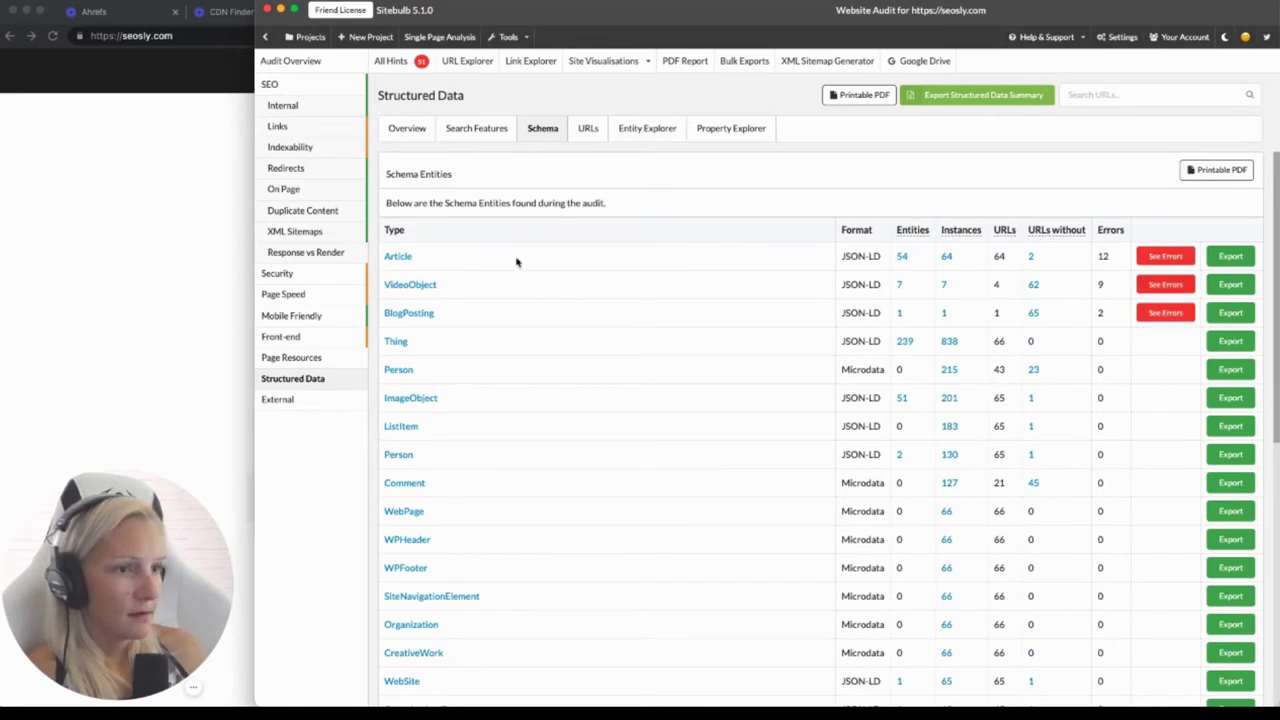
Expand the BlogPosting schema errors and view the entries with the invalid DateTime format
click(1165, 312)
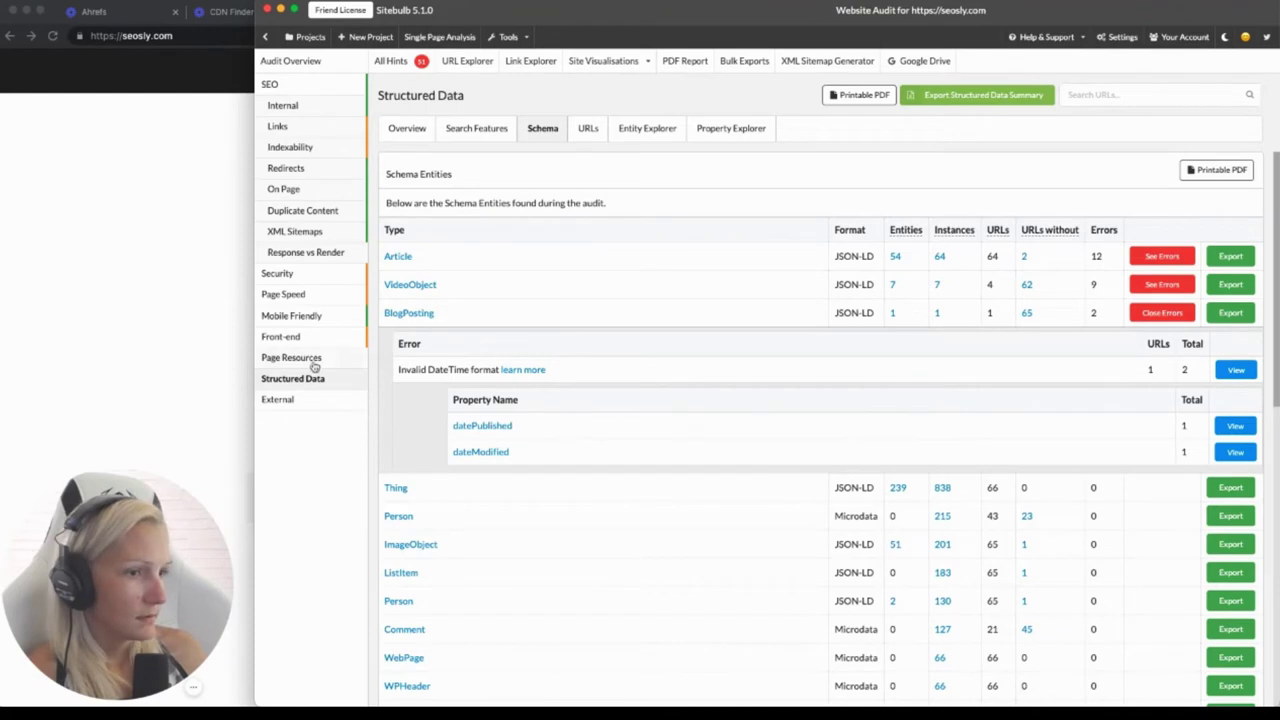
click(1240, 372)
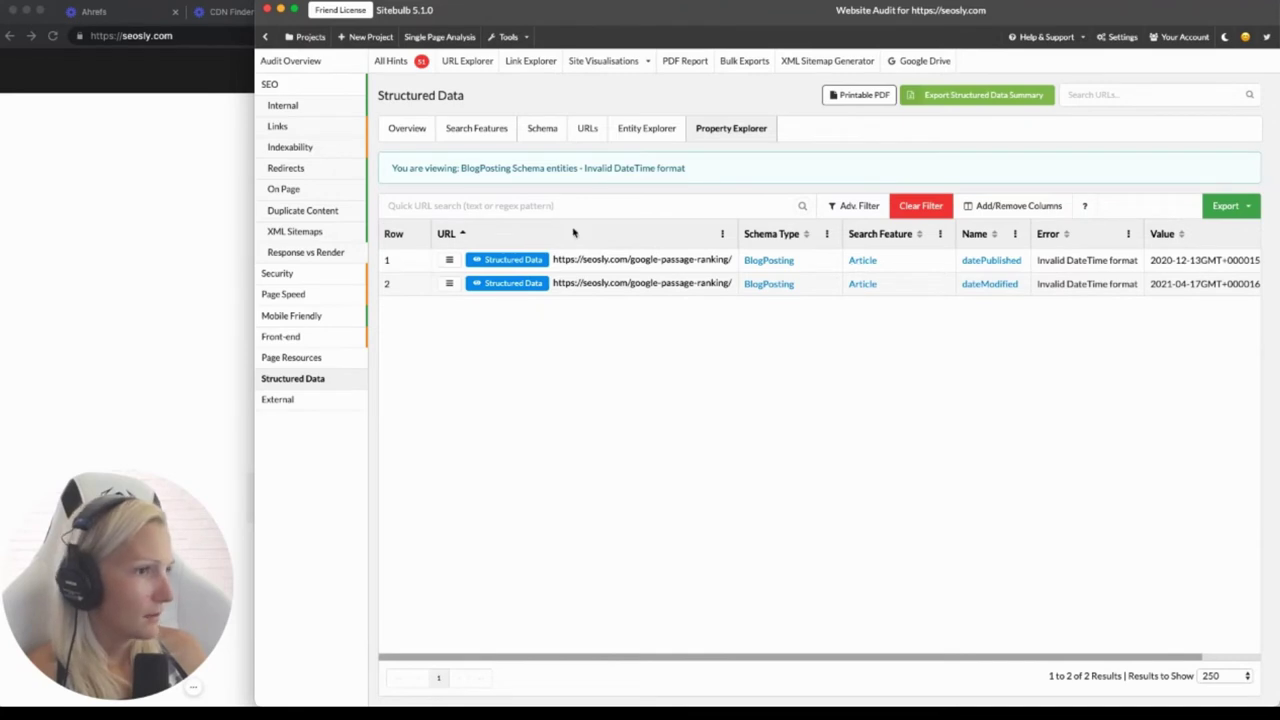
Open the External report, examine its summary of external URLs by crawl depth, and review the list of top external domains
click(288, 405)
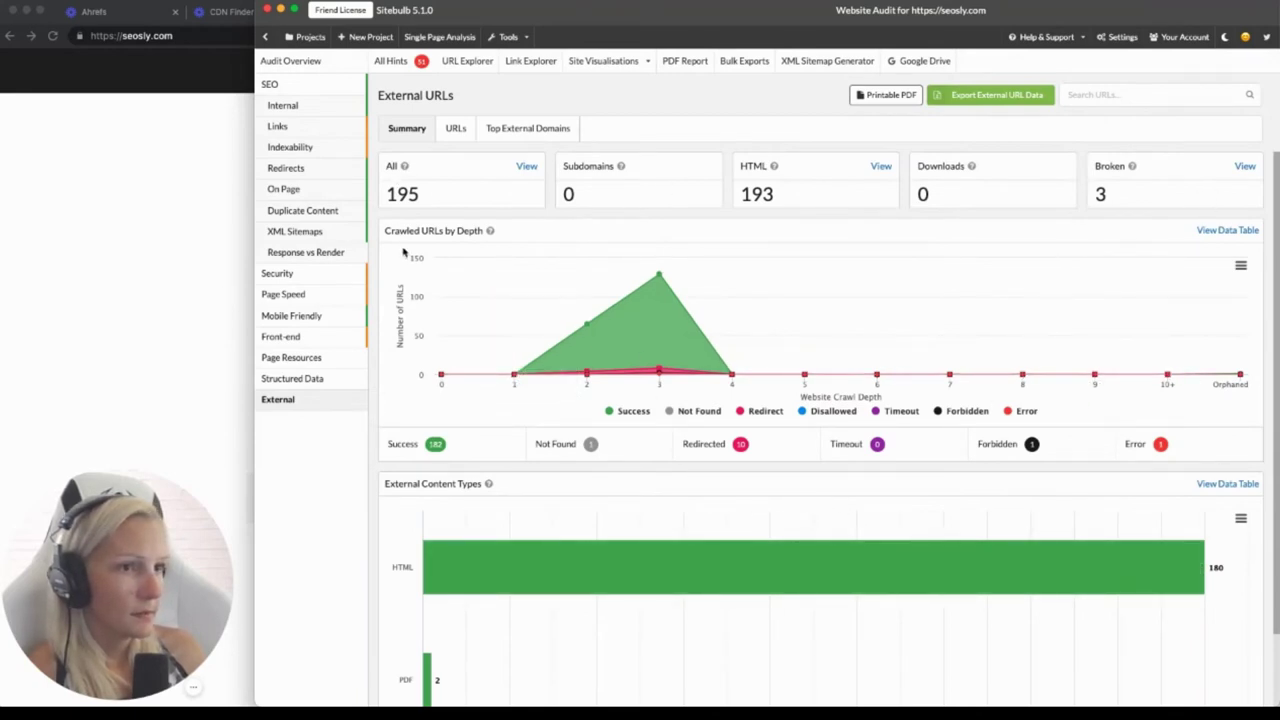
scroll(448, 258, down, 1)
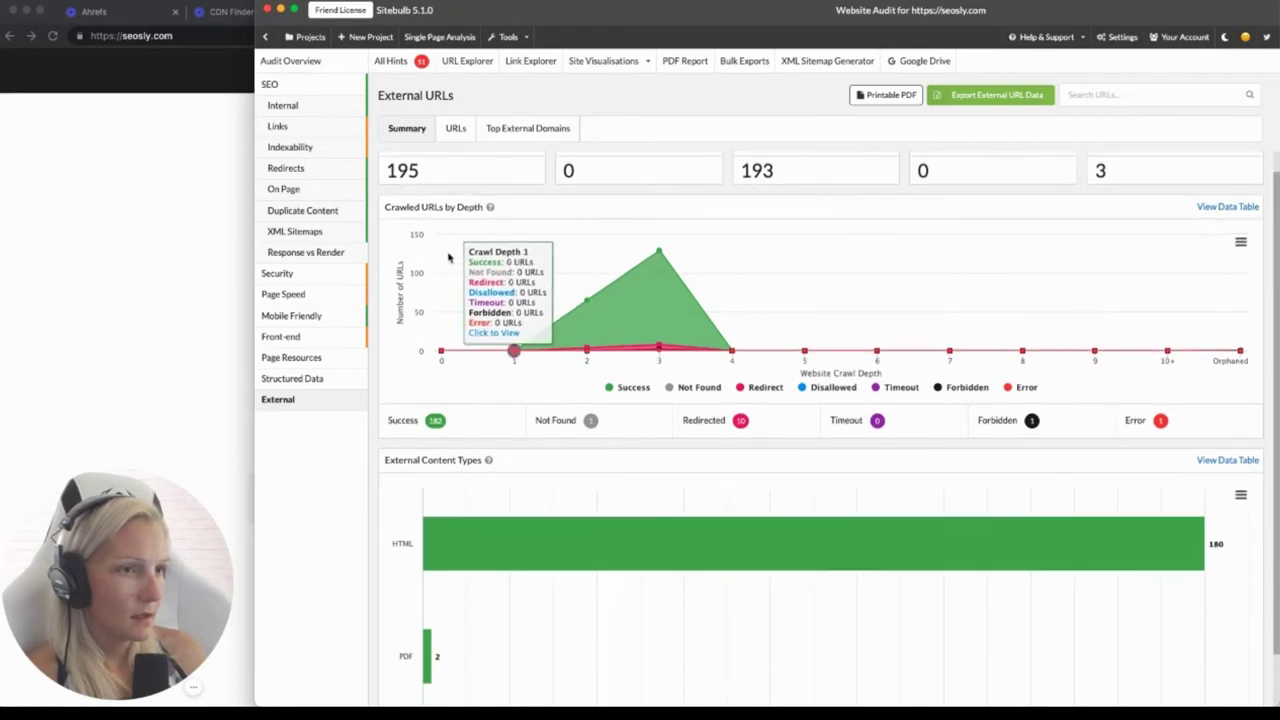
scroll(545, 456, up, 1)
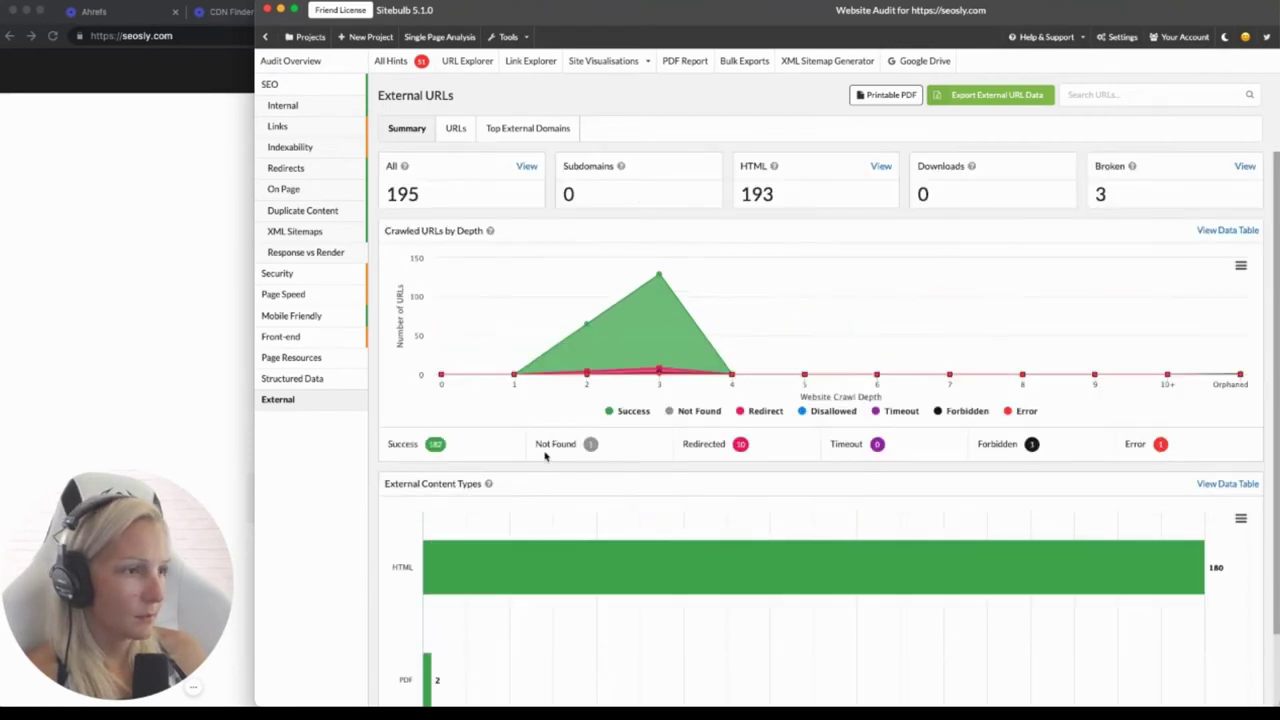
mouse_move(871, 566)
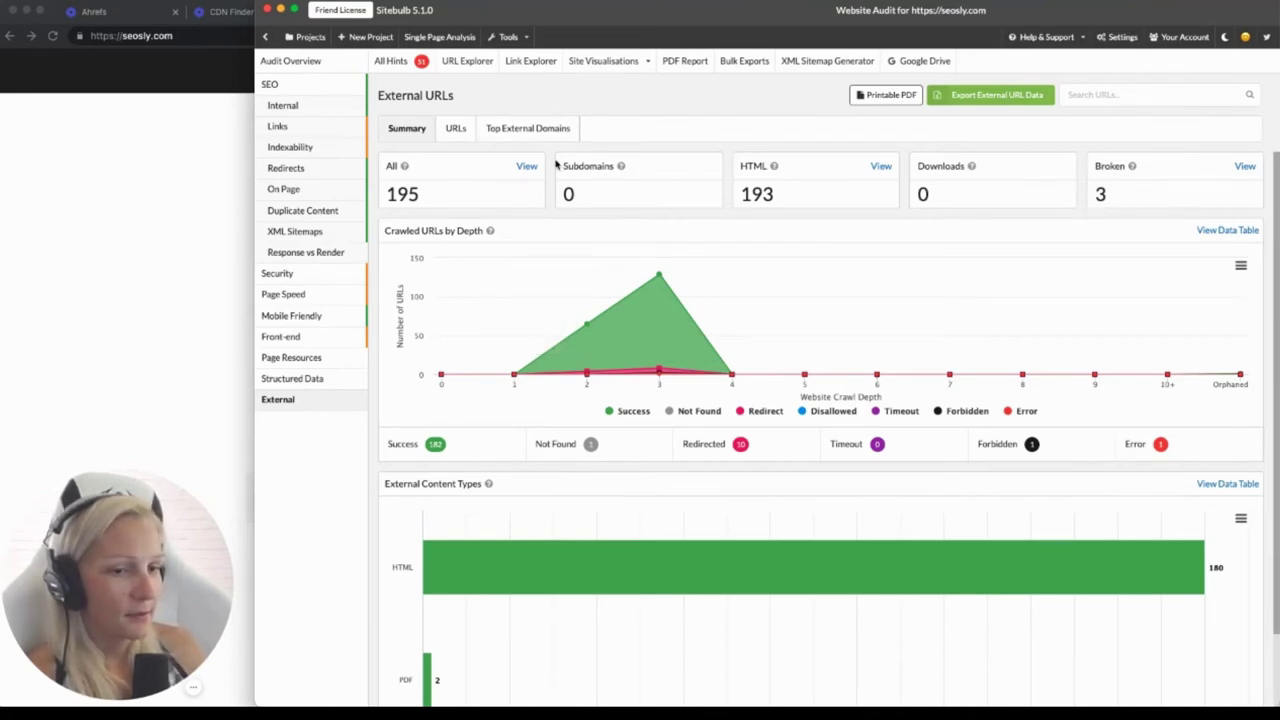
click(507, 137)
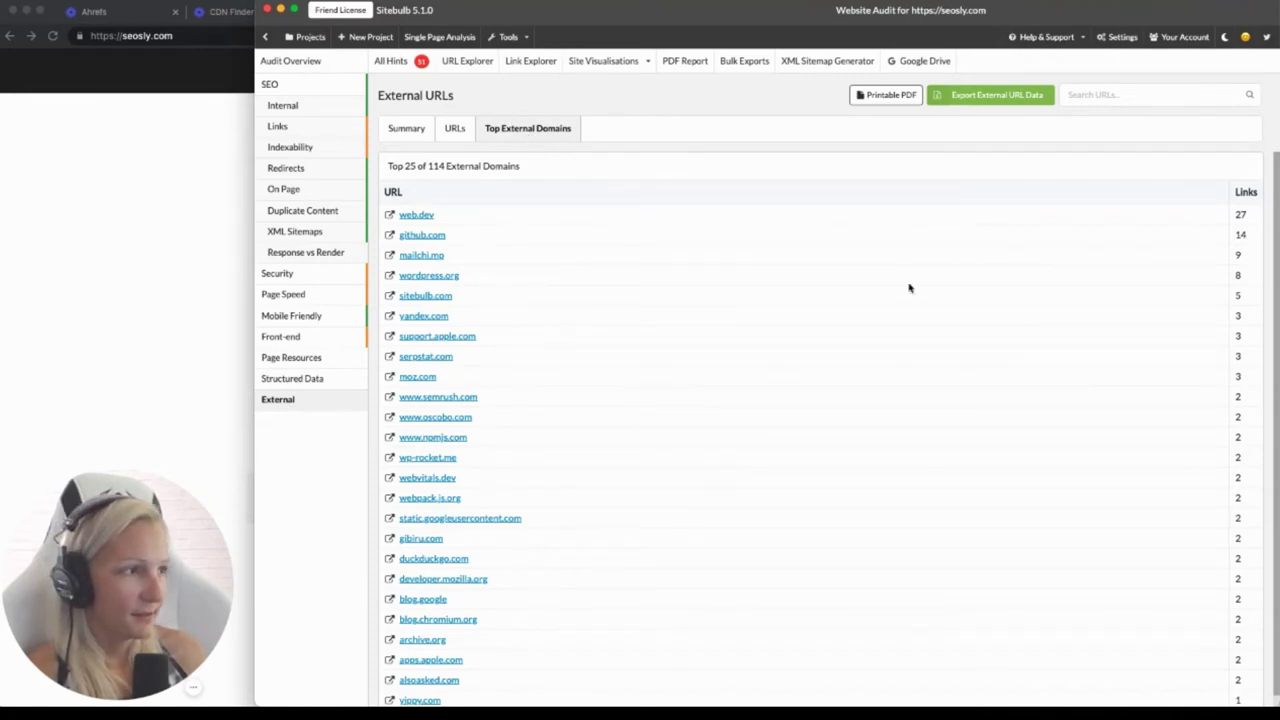
scroll(880, 425, down, 1)
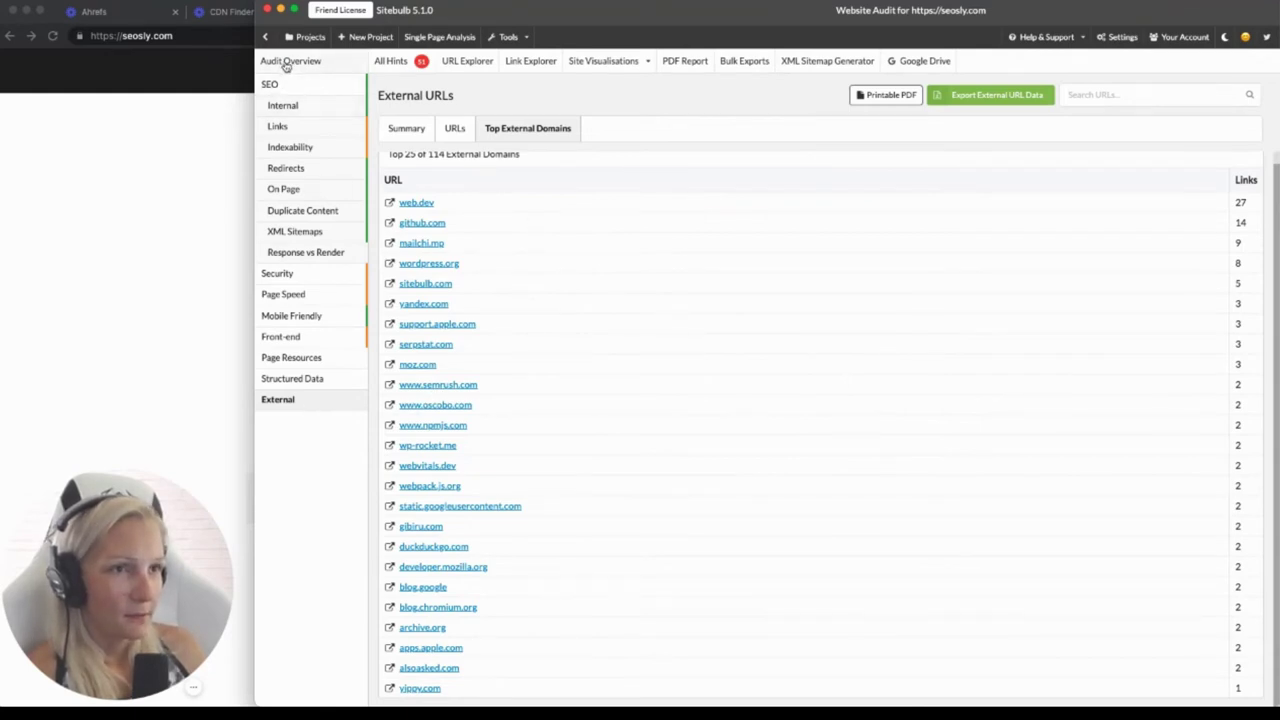
Open the URL Explorer and look through the list of all crawled URLs
click(462, 63)
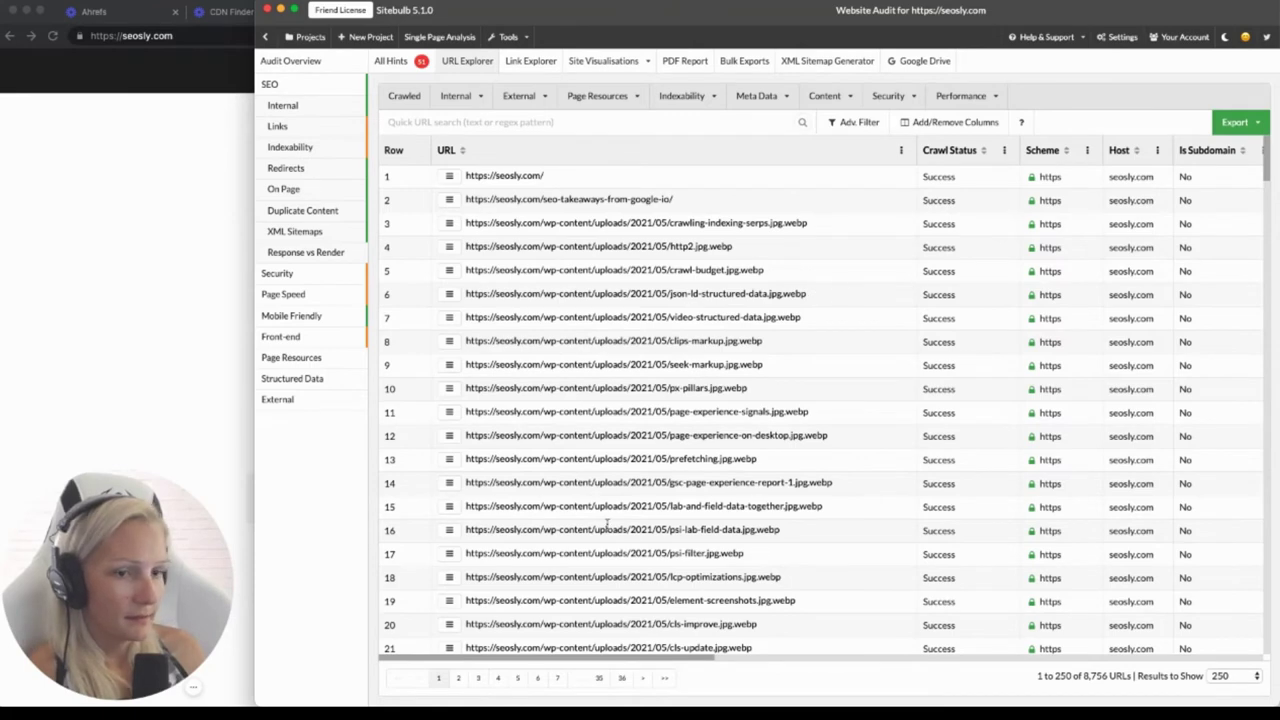
scroll(606, 522, down, 5)
scroll(606, 522, up, 5)
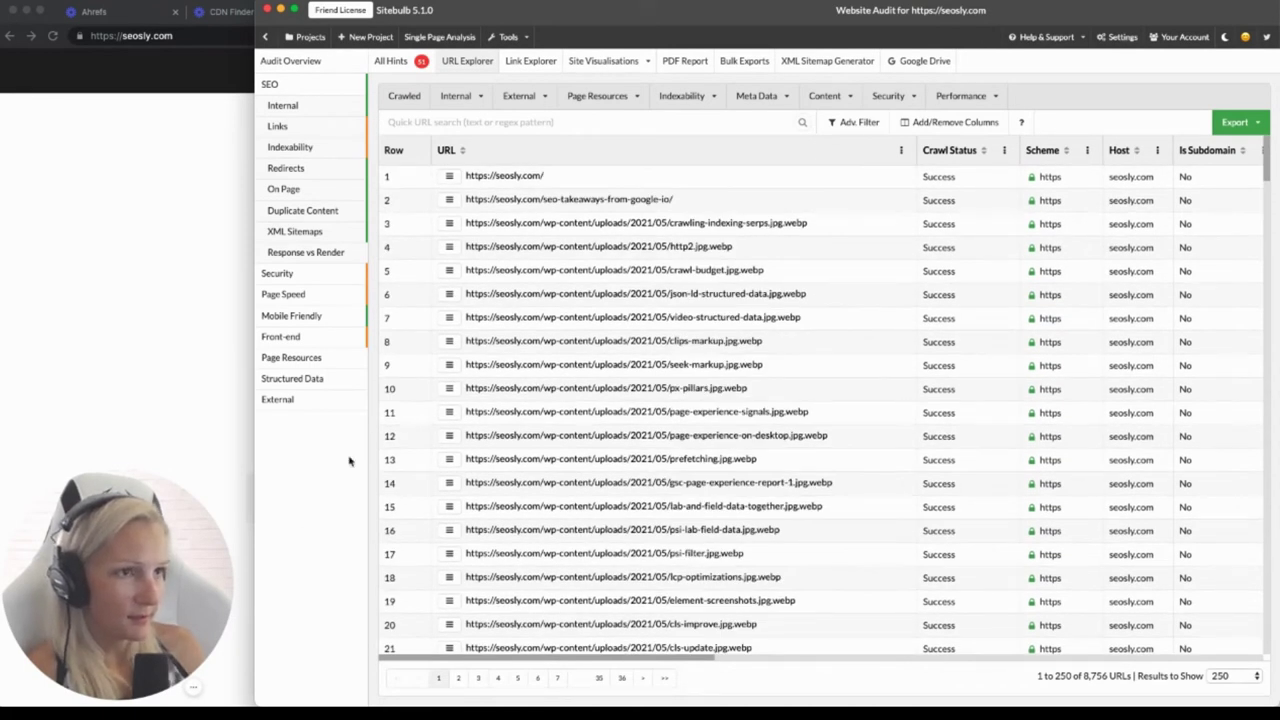
scroll(748, 424, down, 1)
scroll(748, 424, down, 10)
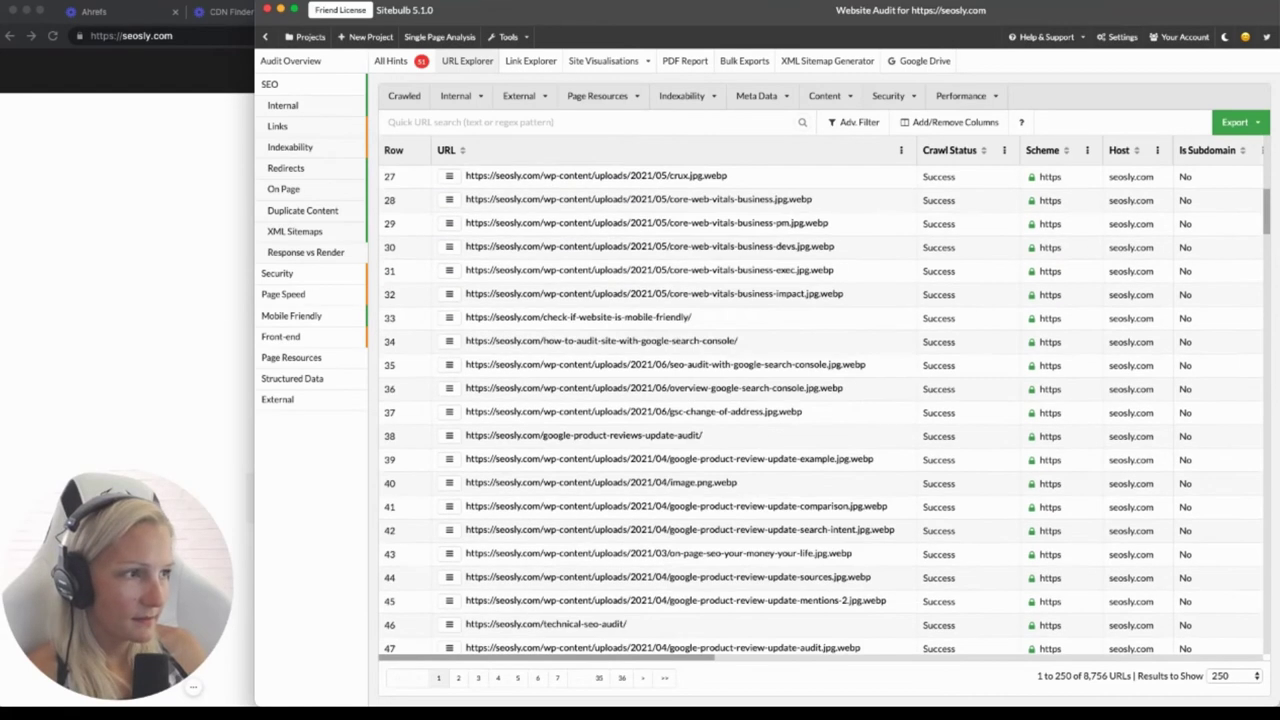
drag(615, 662, 495, 637)
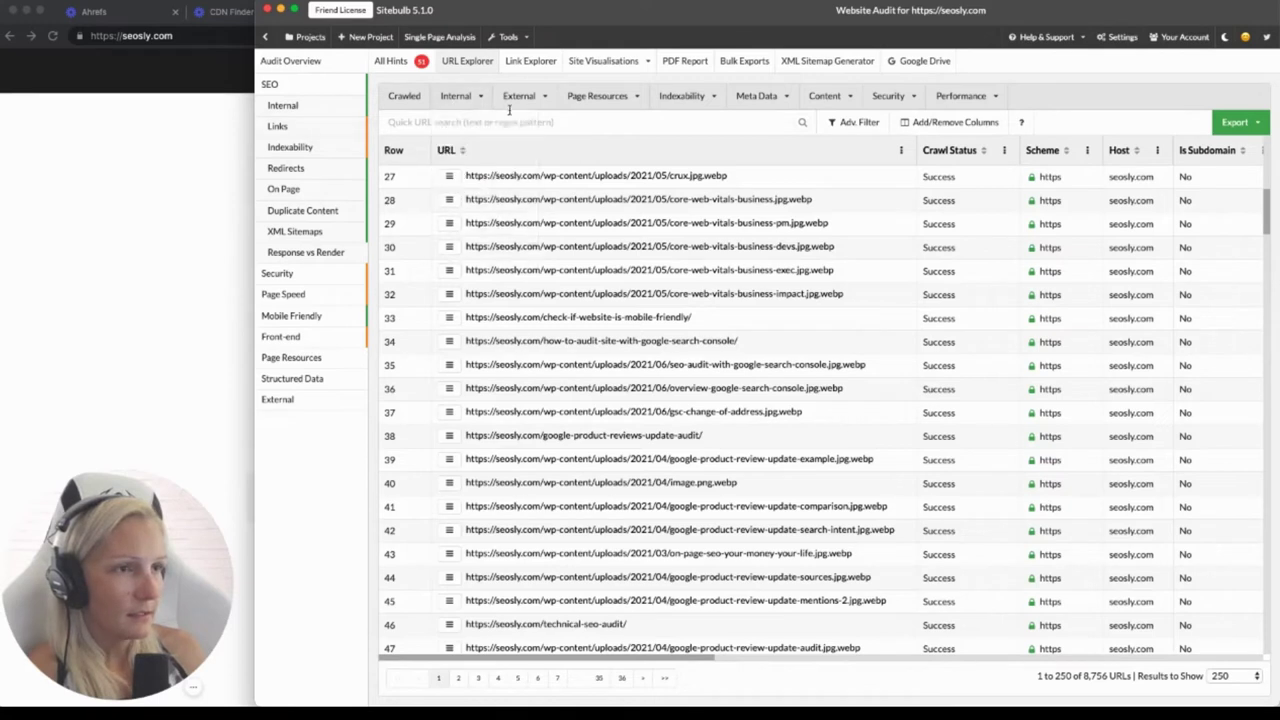
Filter the URL Explorer to external URLs with 5XX errors and view the details of the mobify.com URL
mouse_move(460, 97)
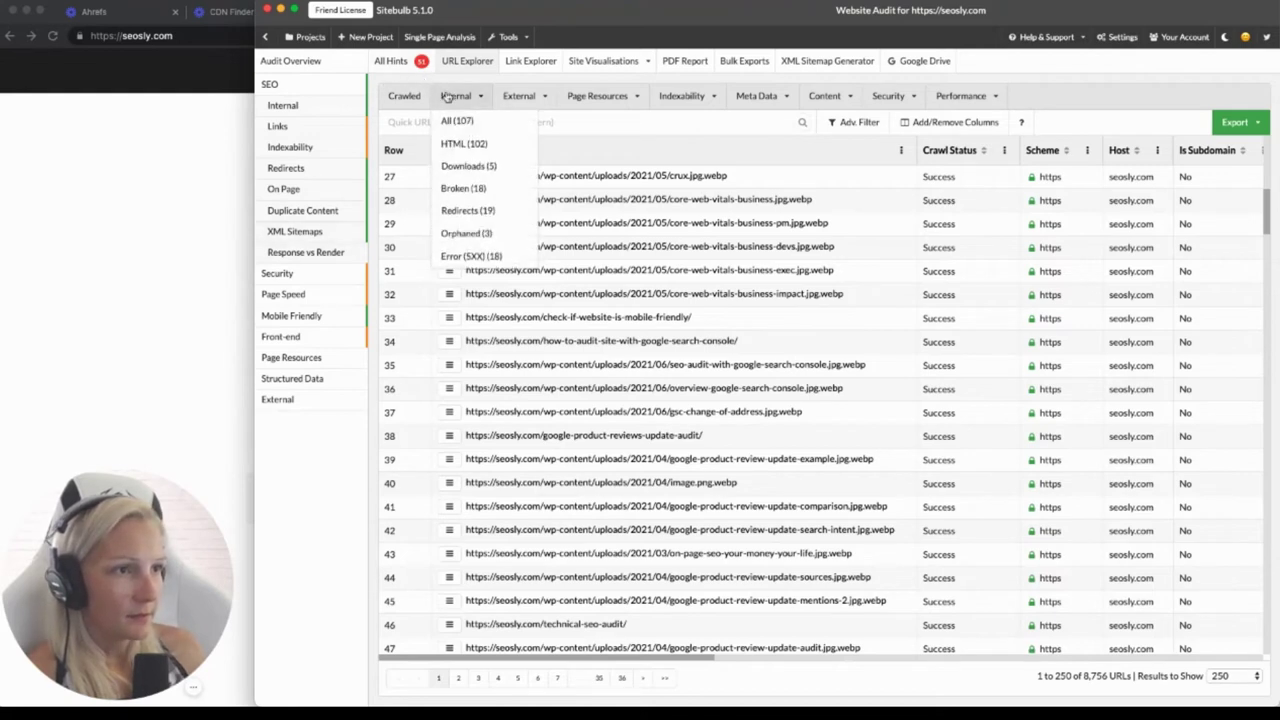
mouse_move(531, 97)
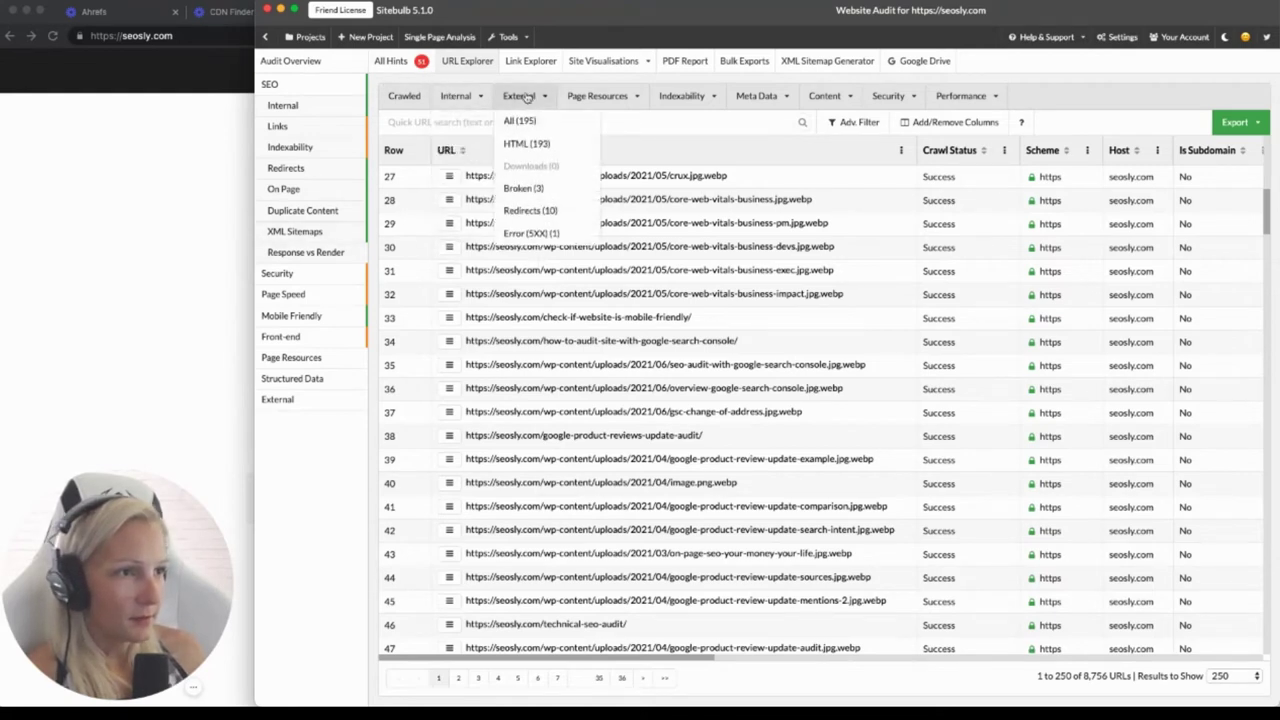
click(531, 233)
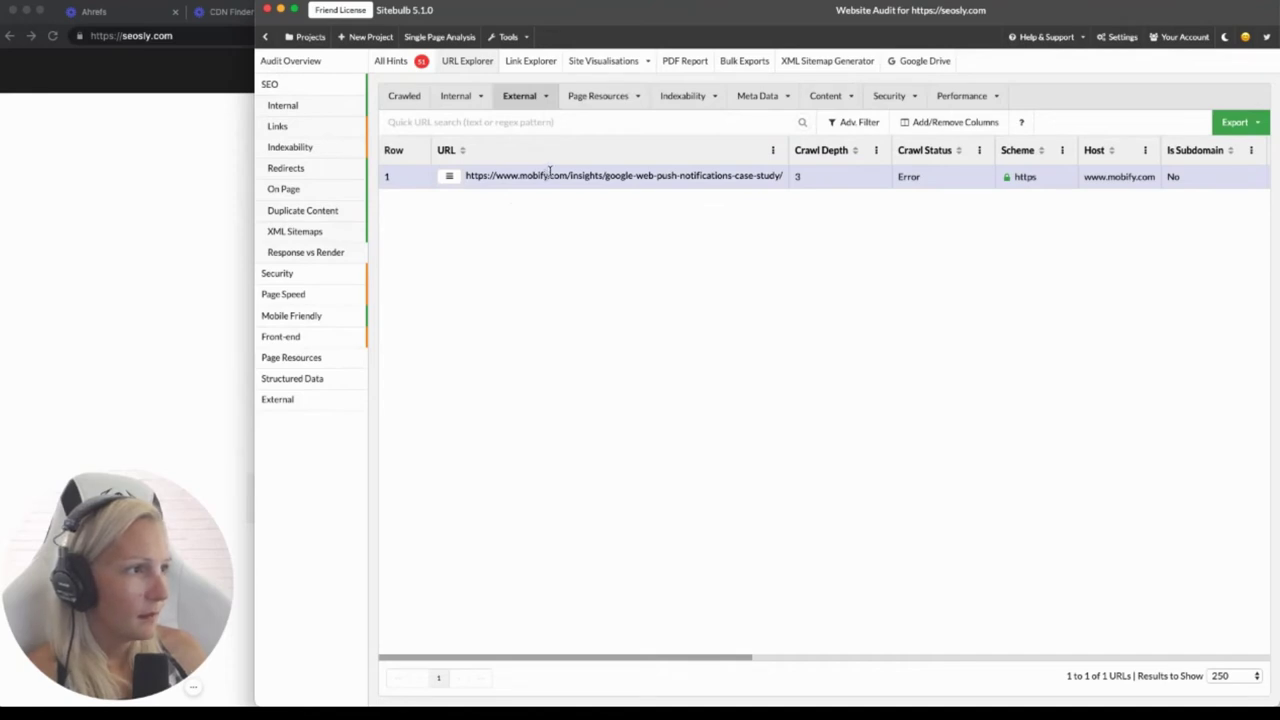
click(449, 176)
click(545, 194)
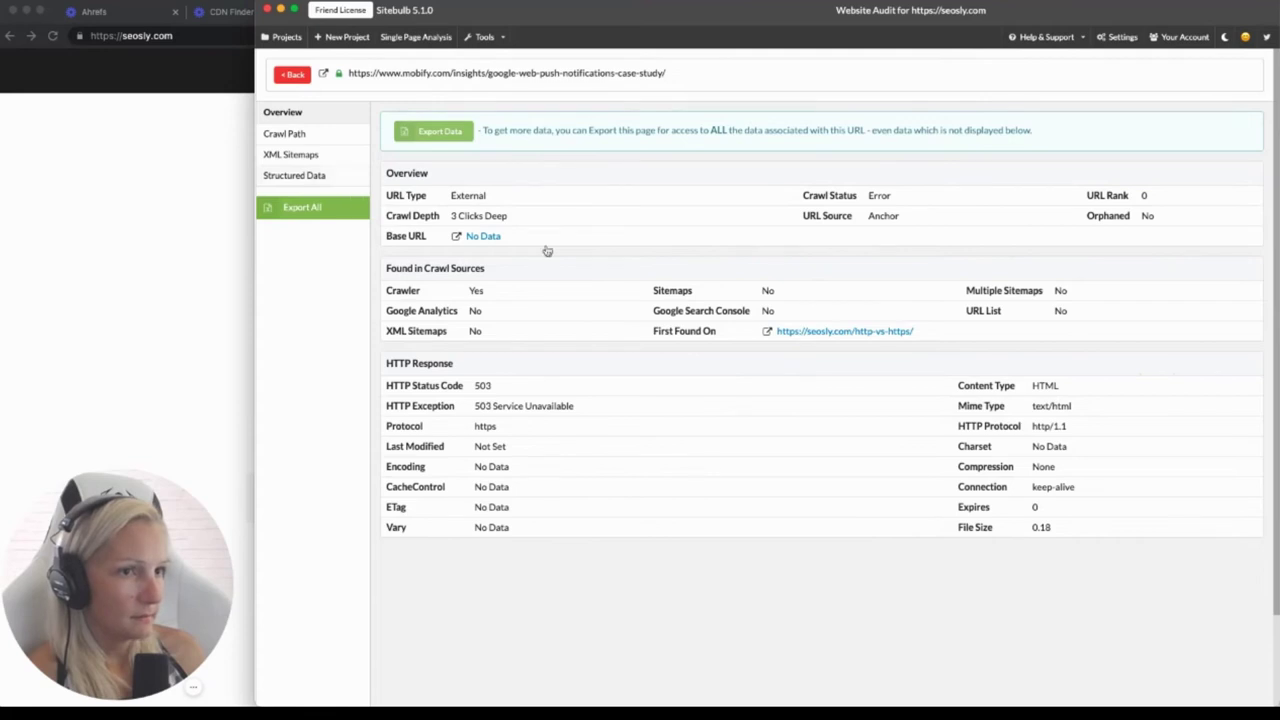
key(Escape)
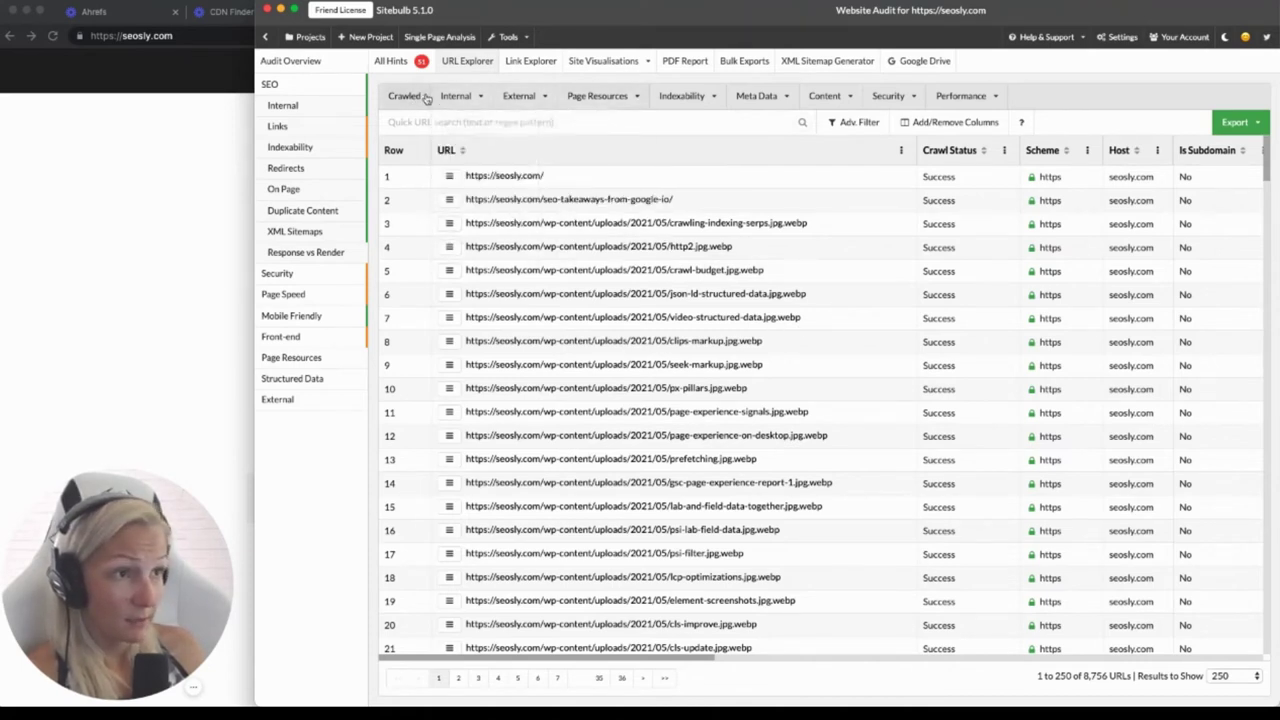
Review the Page Resources filters and list the URLs with images missing alt text
mouse_move(462, 94)
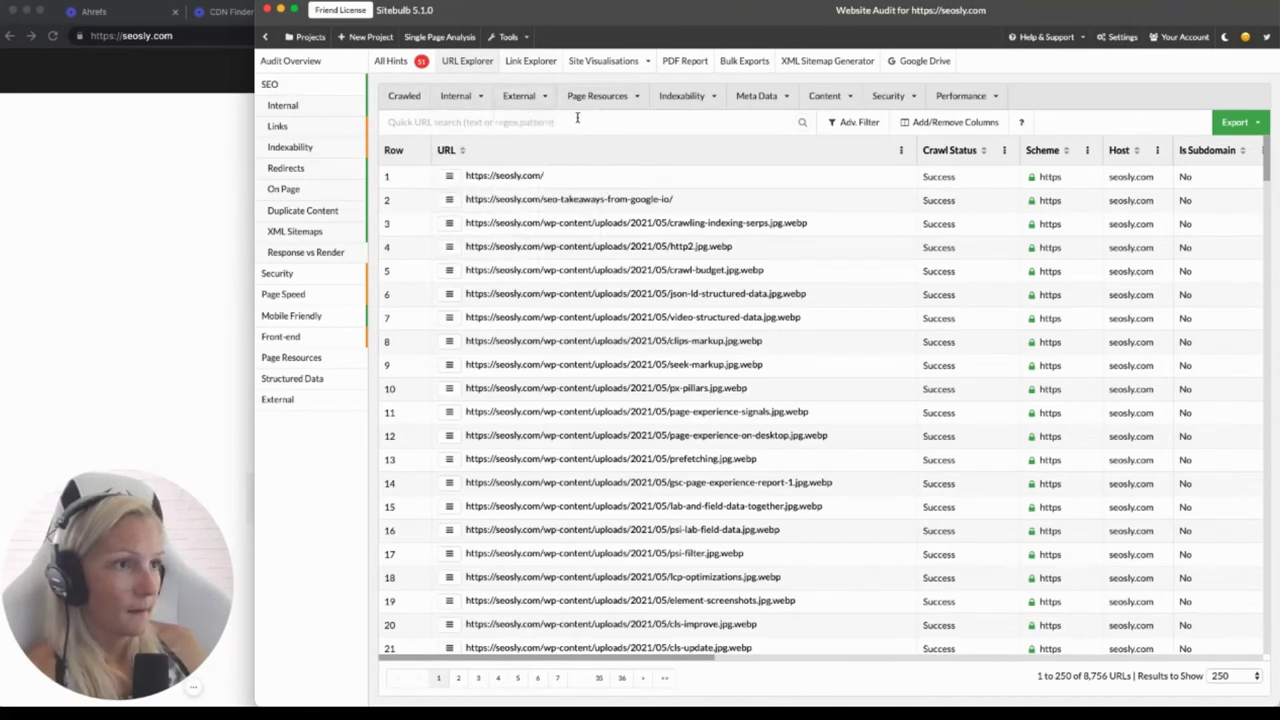
mouse_move(566, 94)
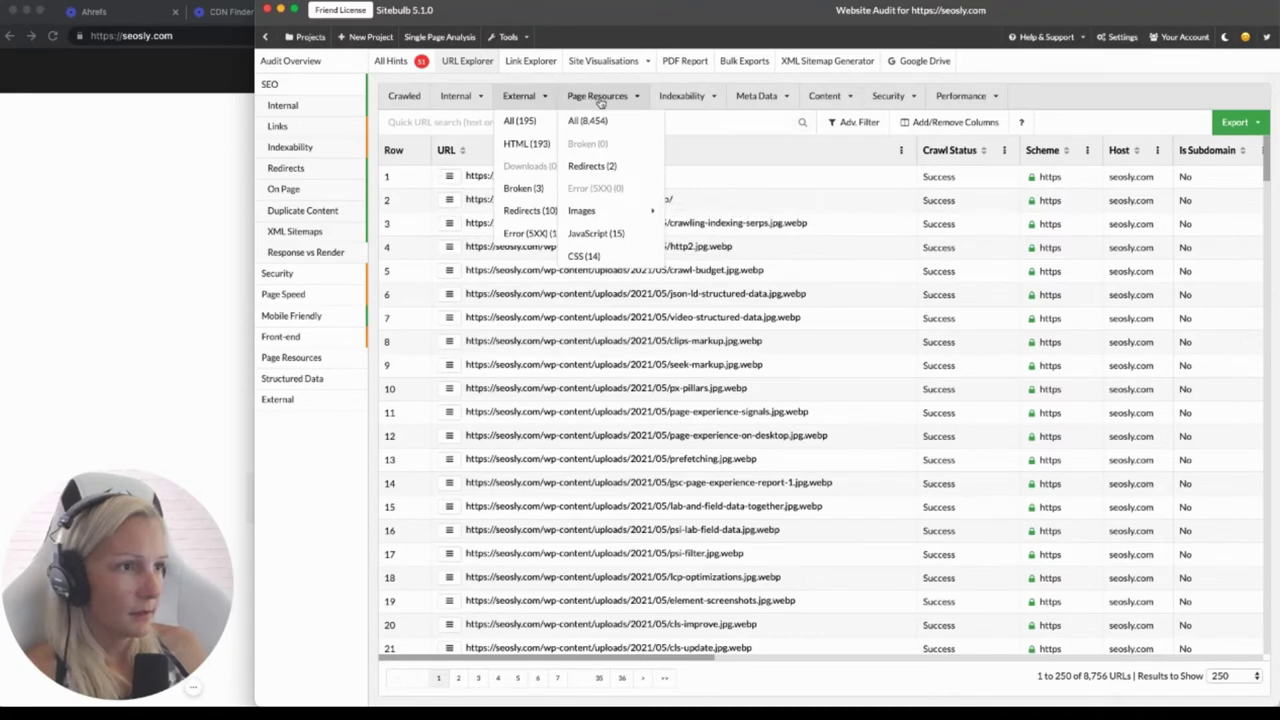
mouse_move(621, 215)
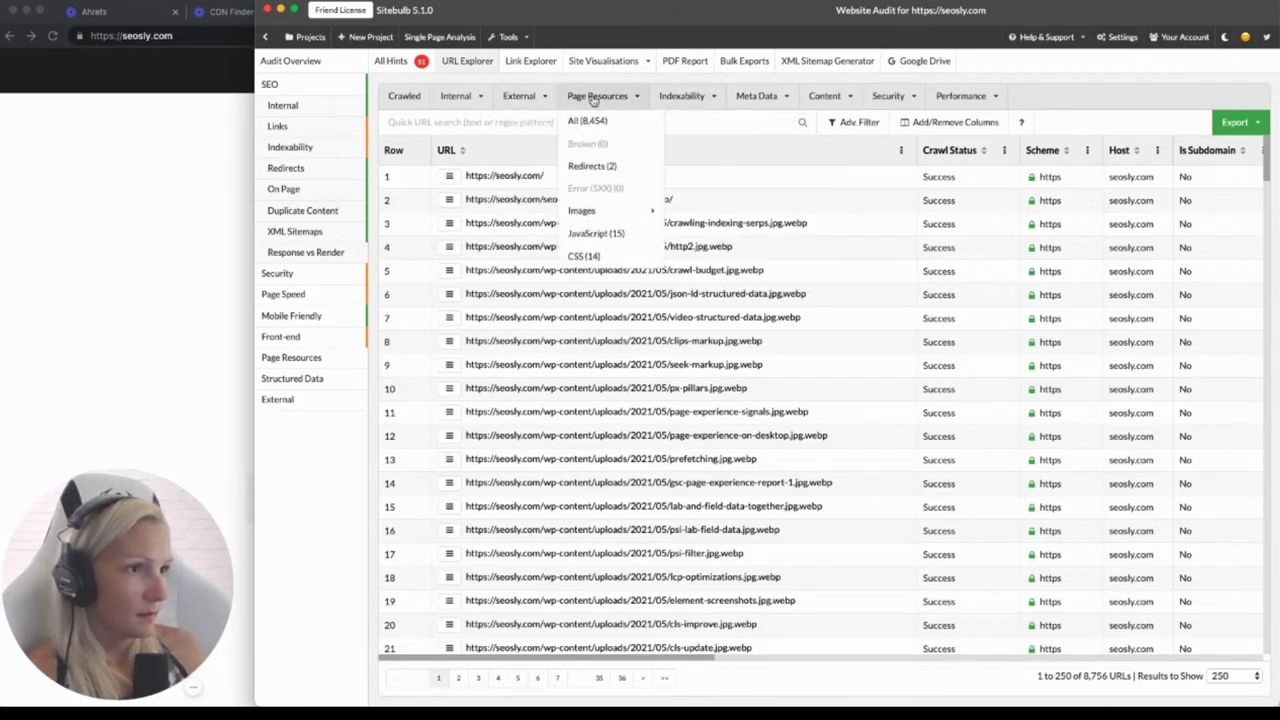
mouse_move(703, 95)
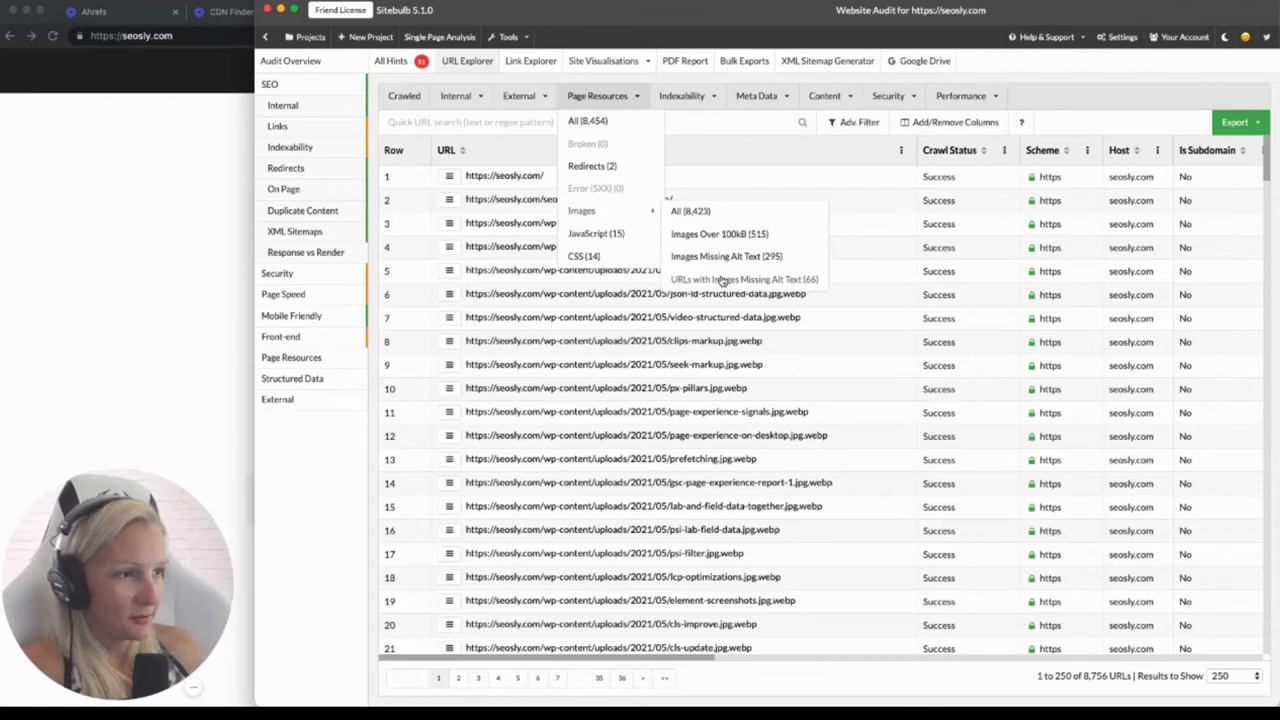
click(722, 280)
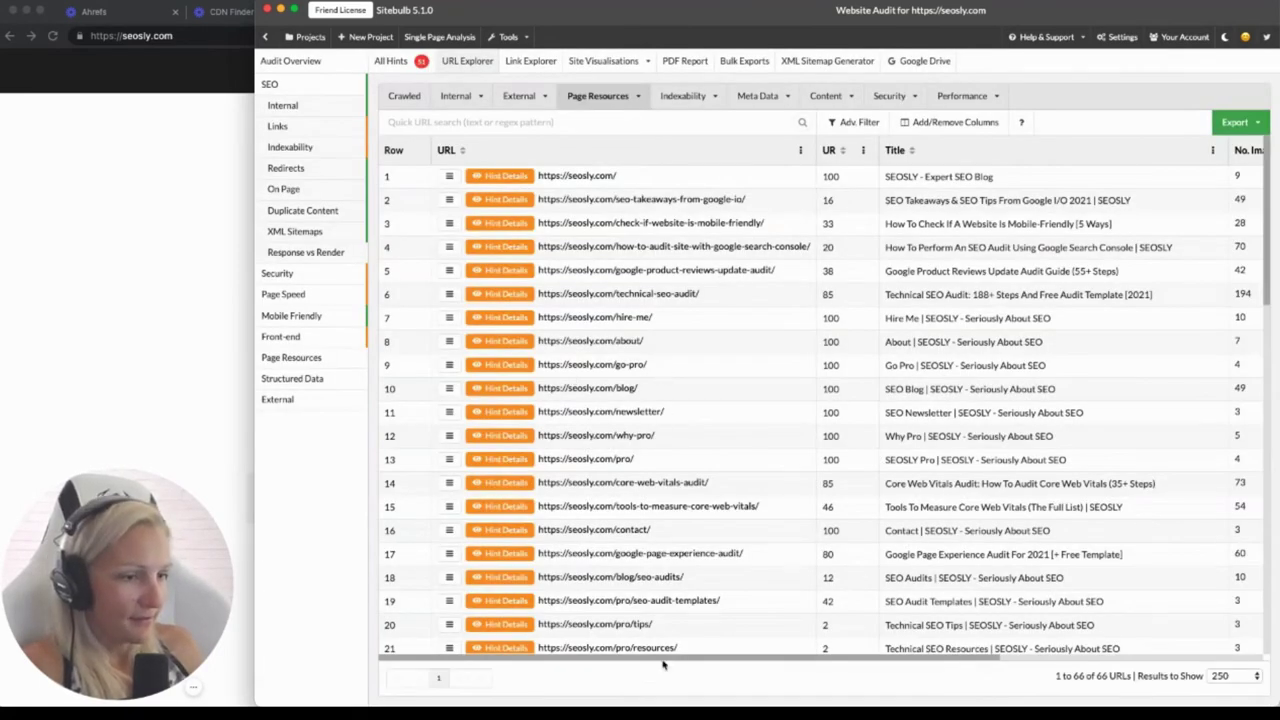
drag(663, 658, 584, 622)
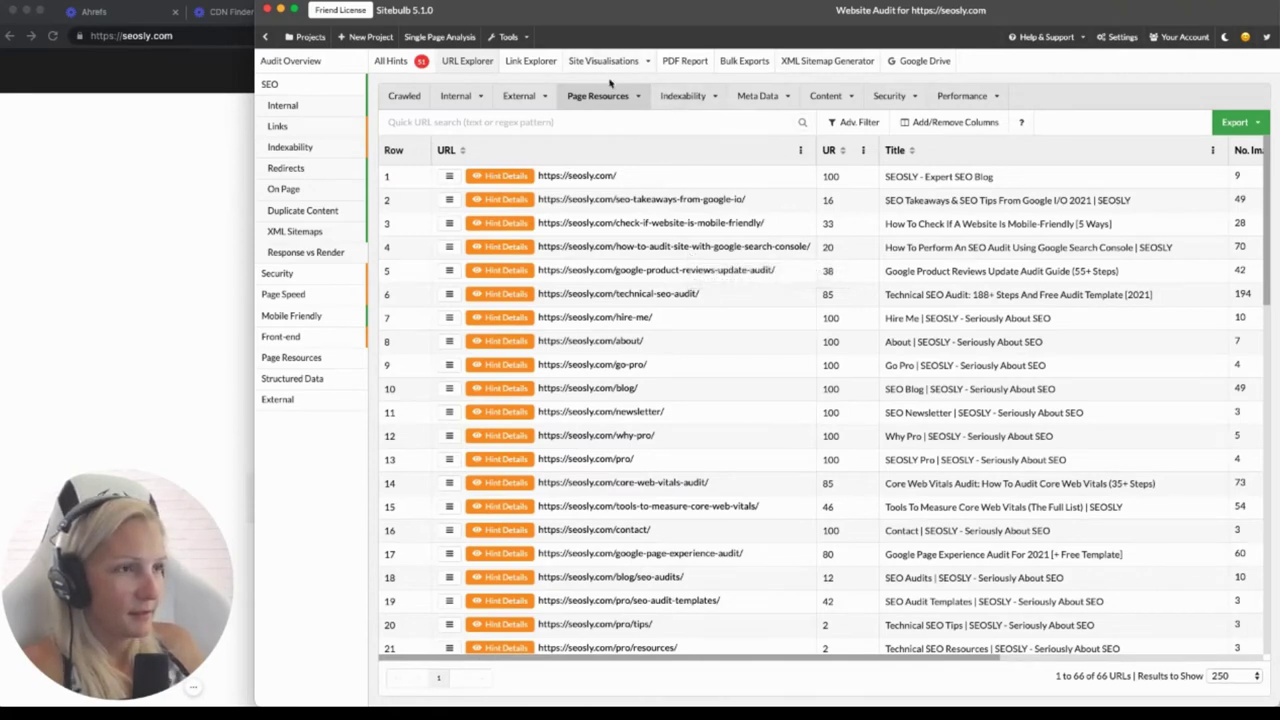
List the URLs with the Noindex directive using the Indexability filters
mouse_move(603, 62)
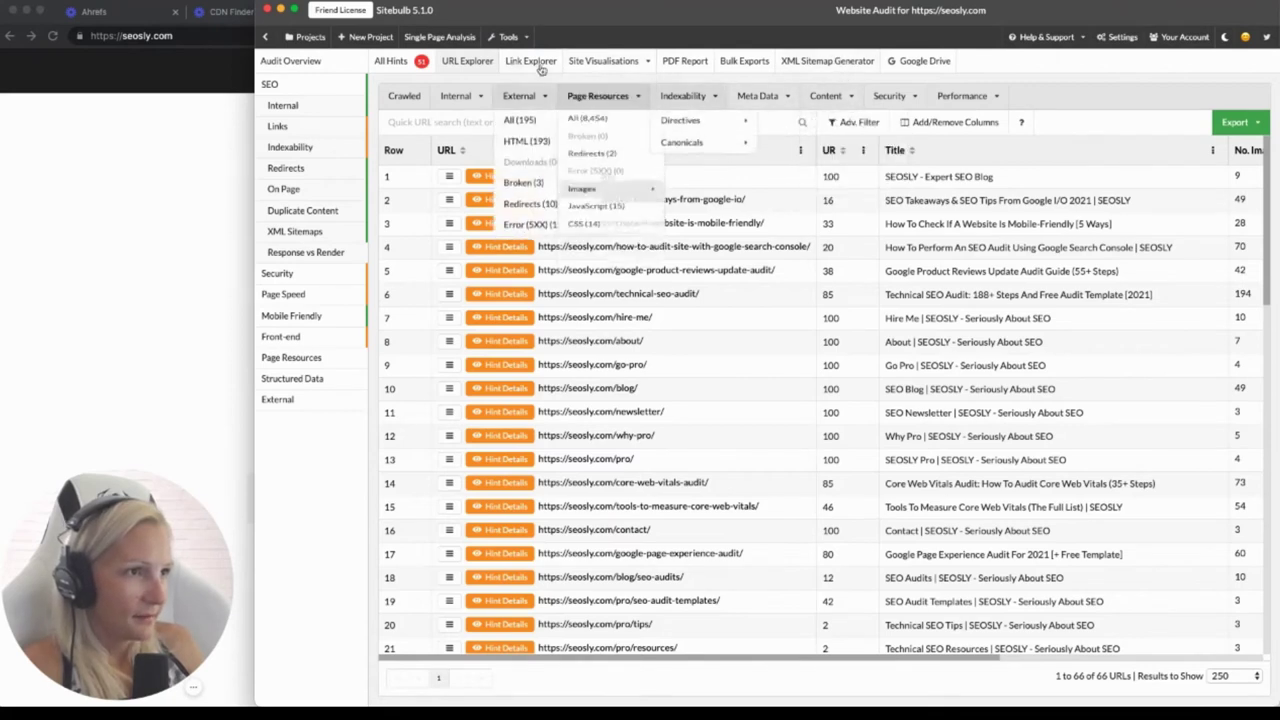
mouse_move(652, 103)
mouse_move(598, 96)
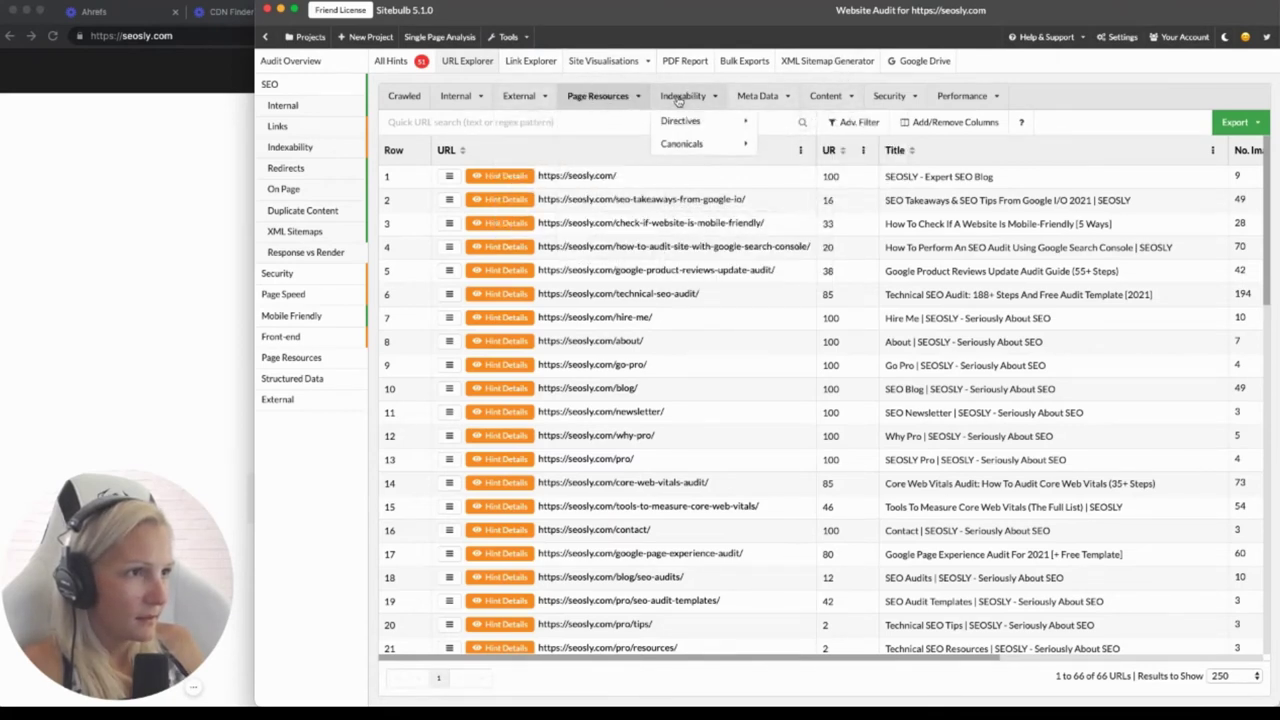
mouse_move(685, 140)
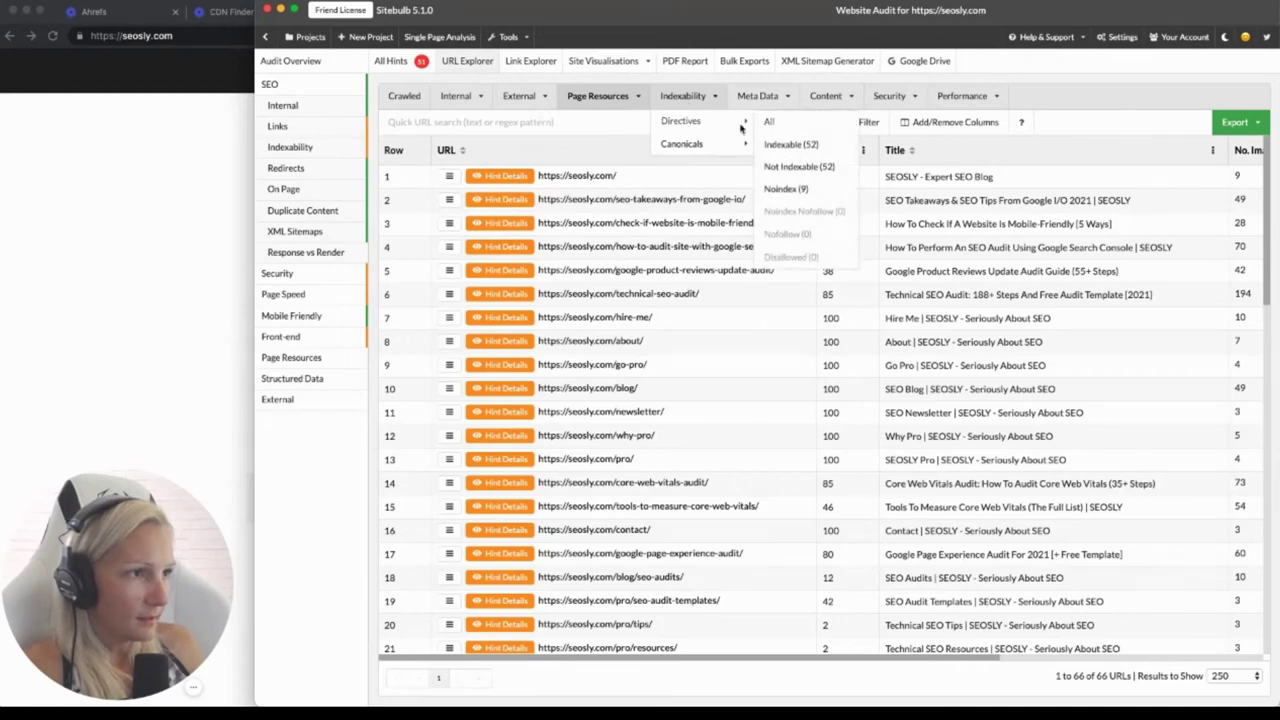
click(795, 190)
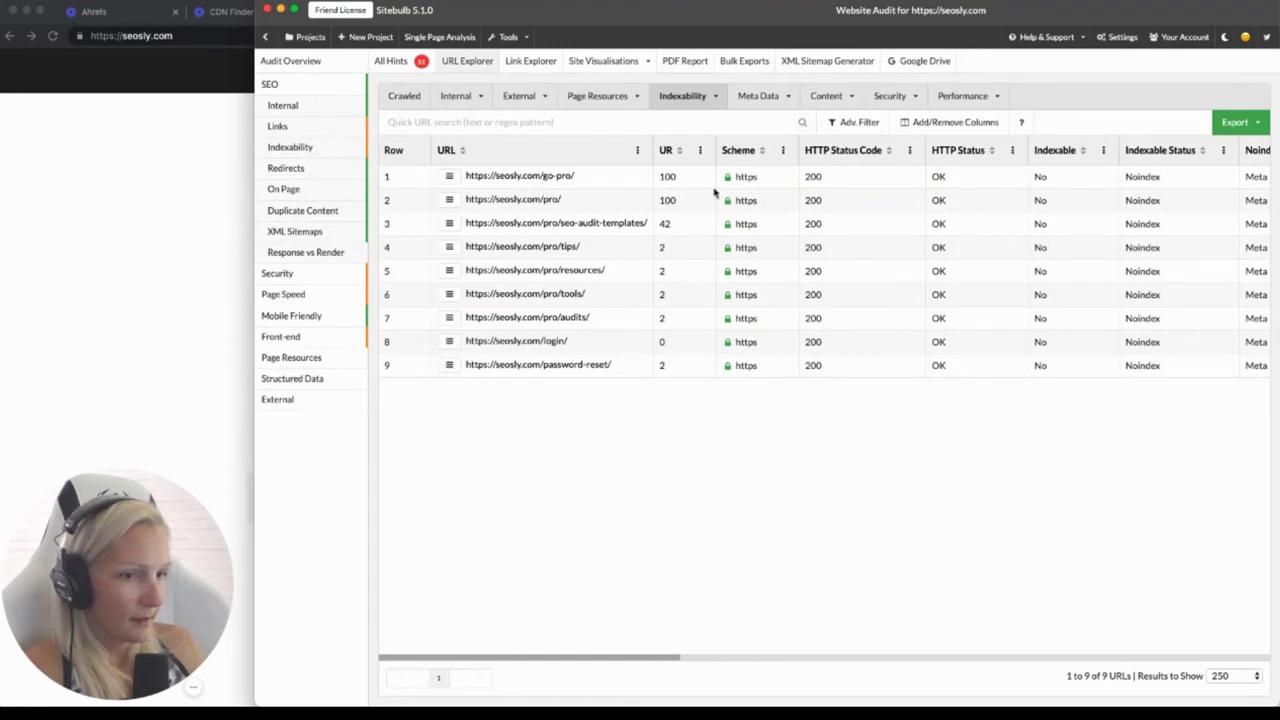
List the URLs with missing canonicals using the Indexability filters
click(684, 96)
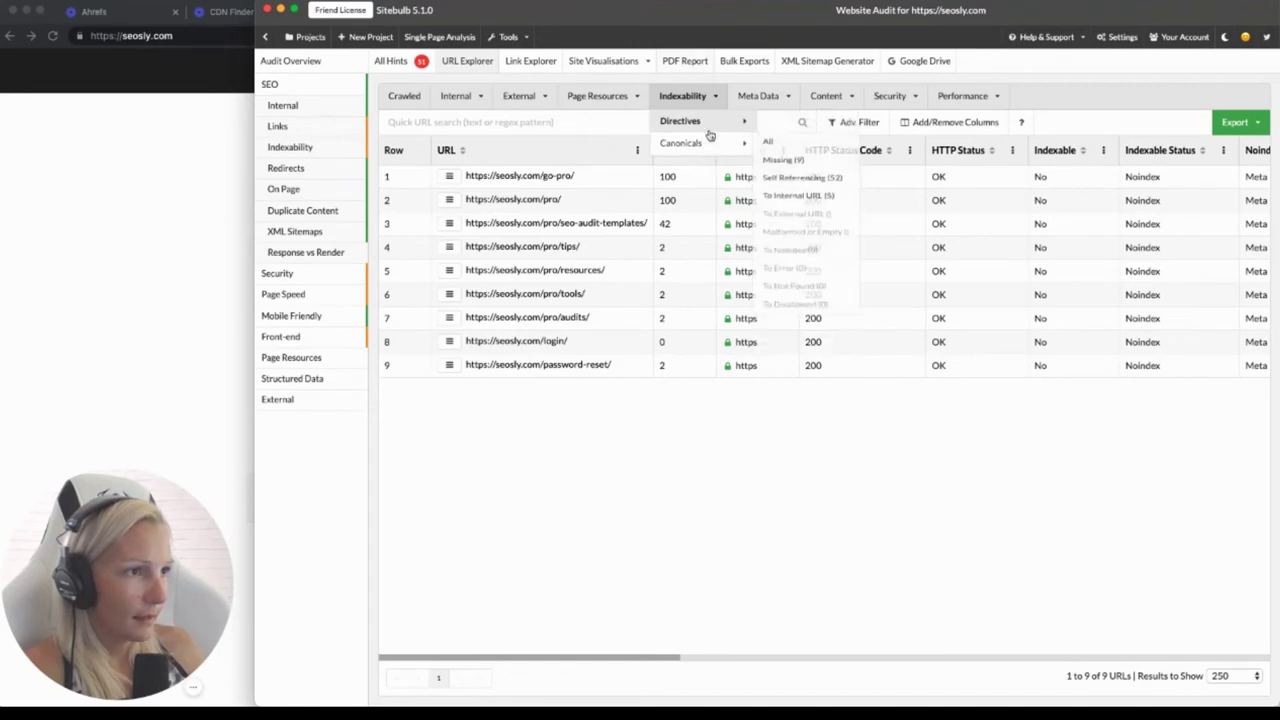
click(751, 98)
click(697, 104)
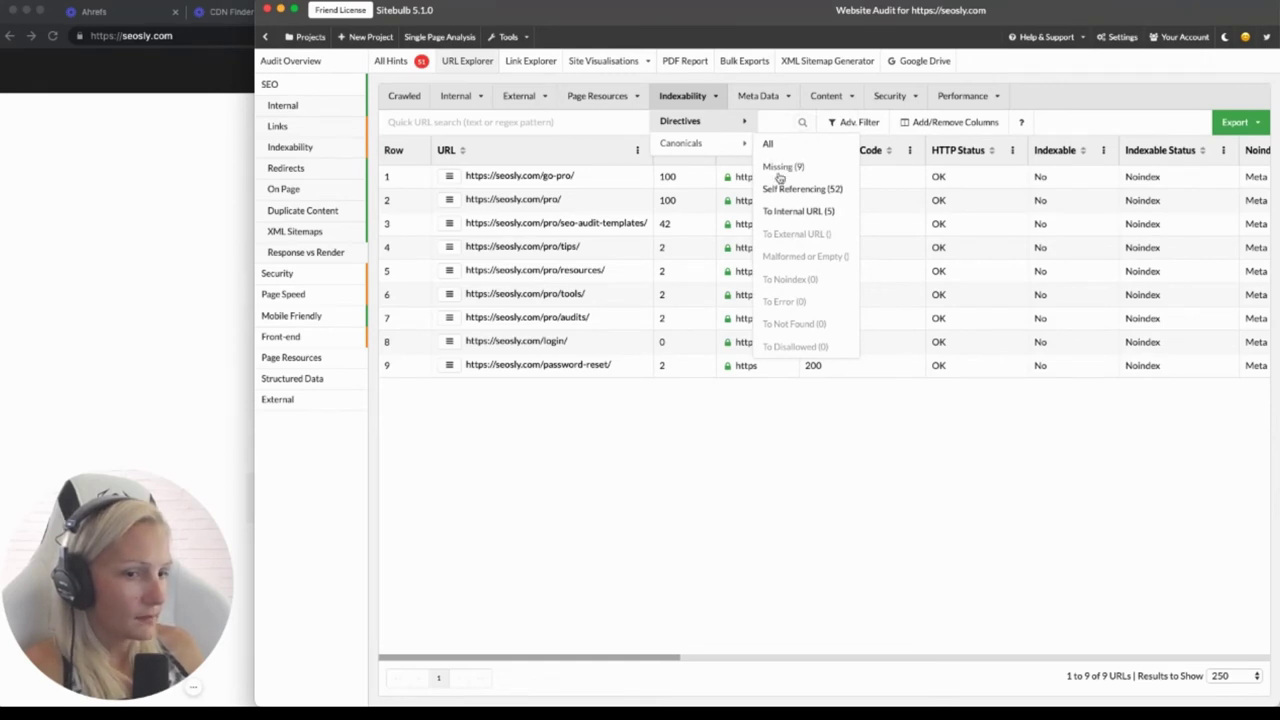
click(779, 170)
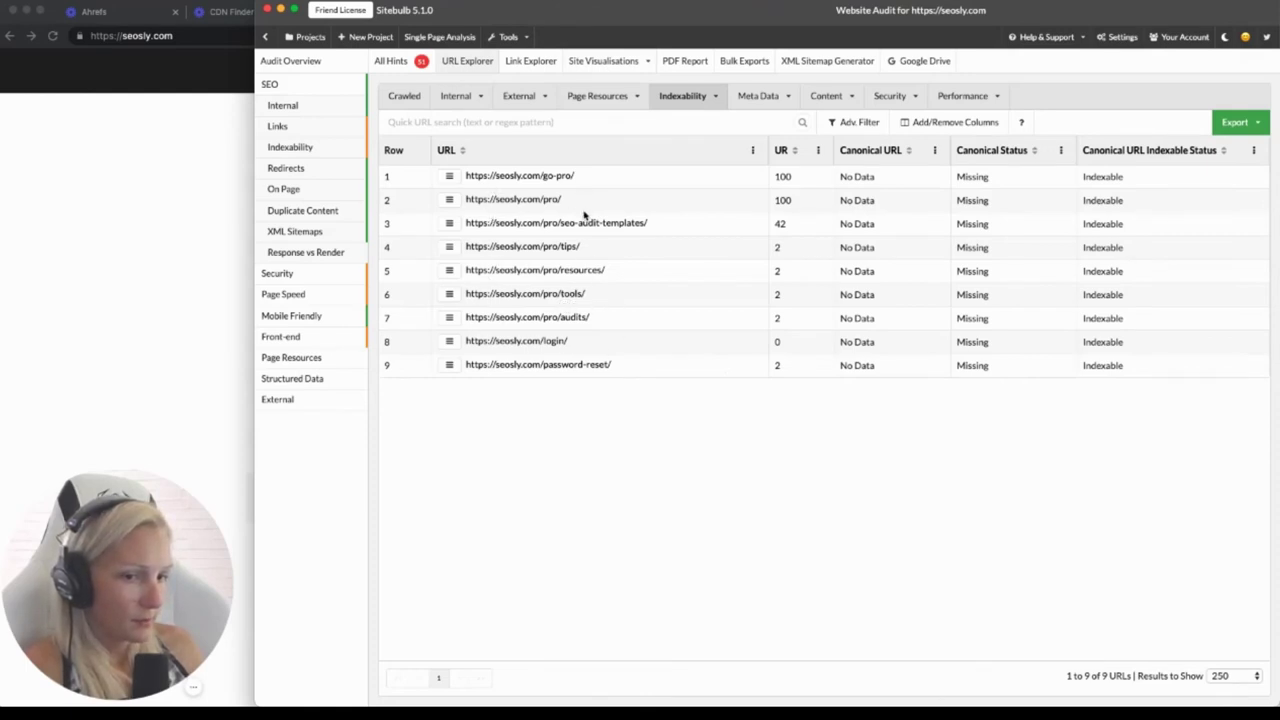
Review the Page Titles, Descriptions and Headers options in the Meta Data and Content filters, and list the URLs under a Security filter
mouse_move(688, 100)
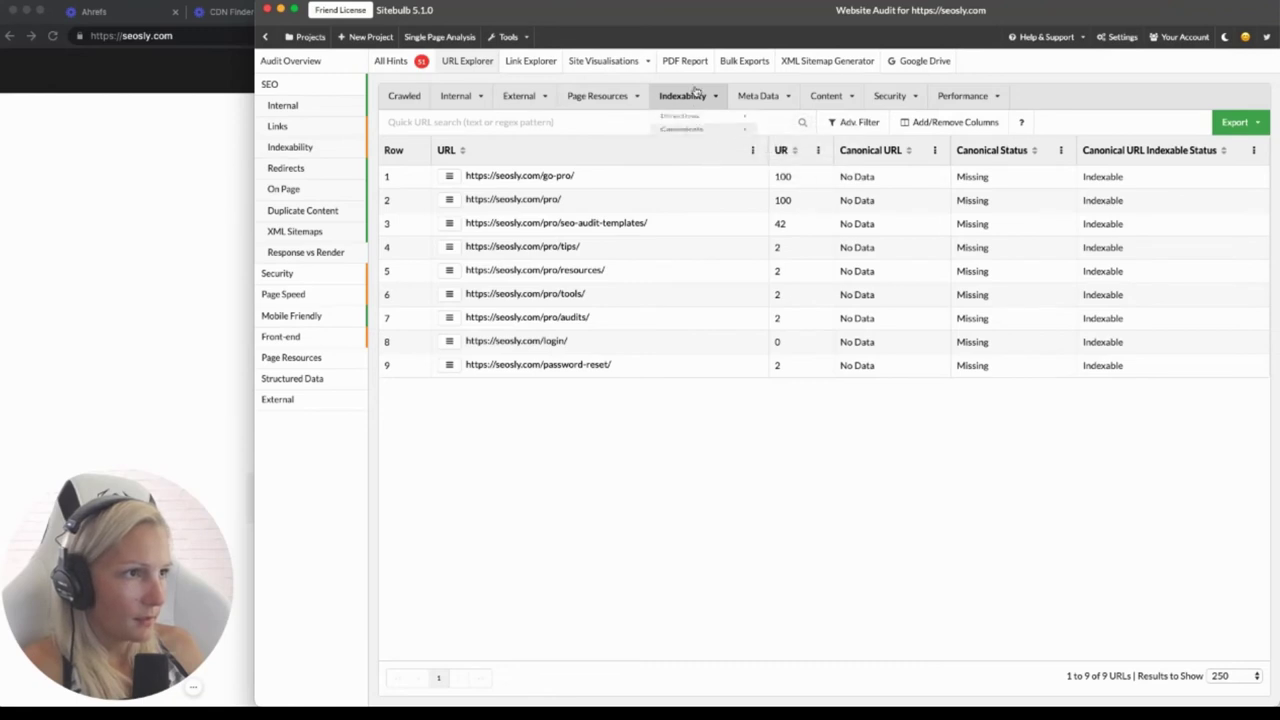
mouse_move(772, 103)
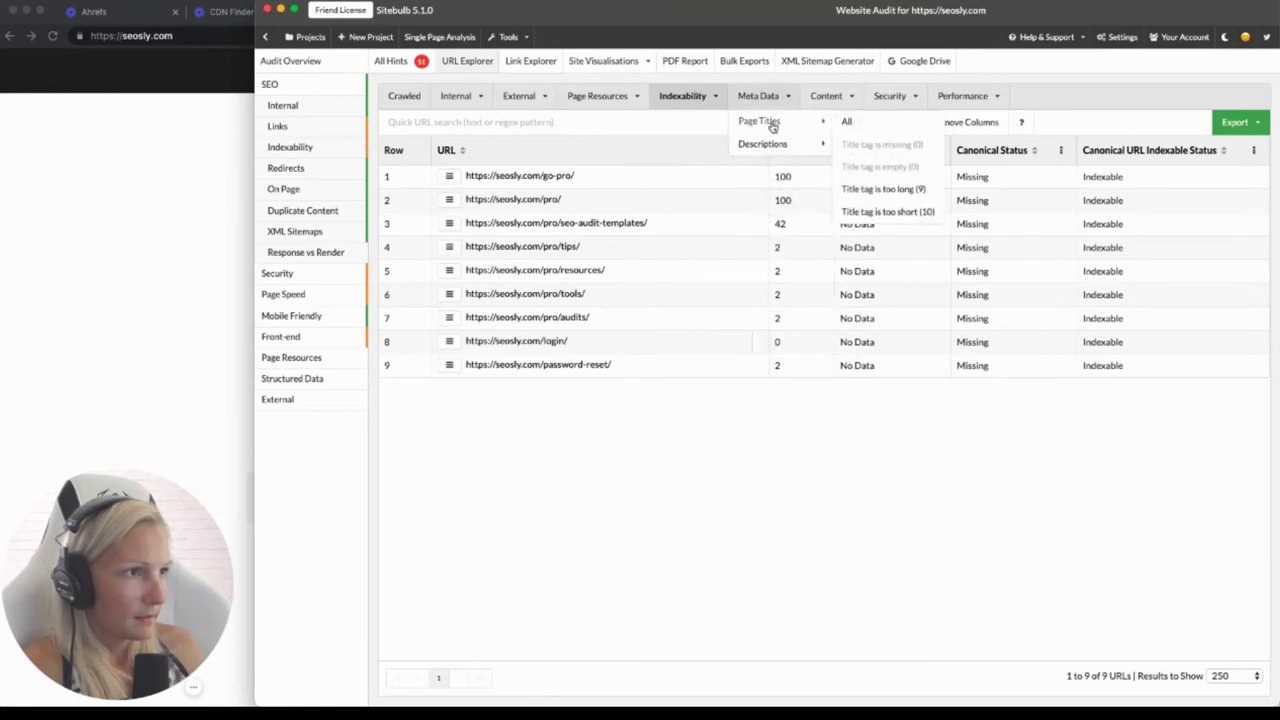
mouse_move(774, 150)
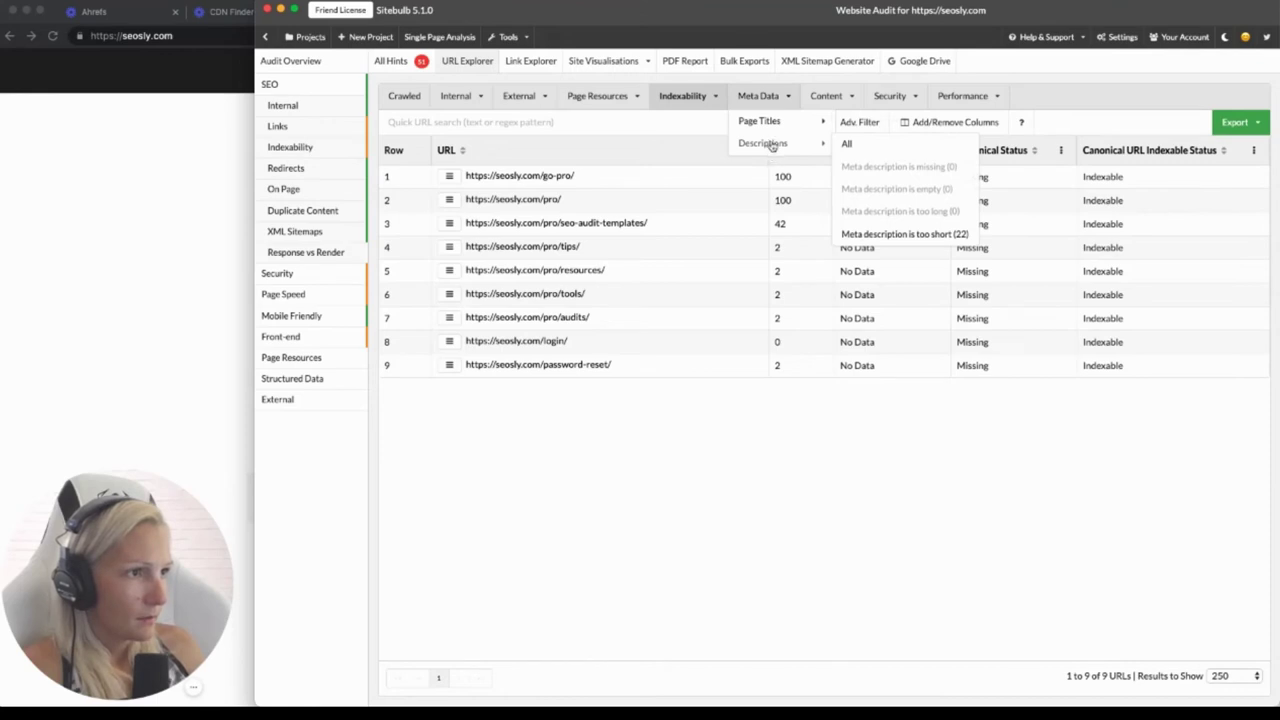
click(826, 96)
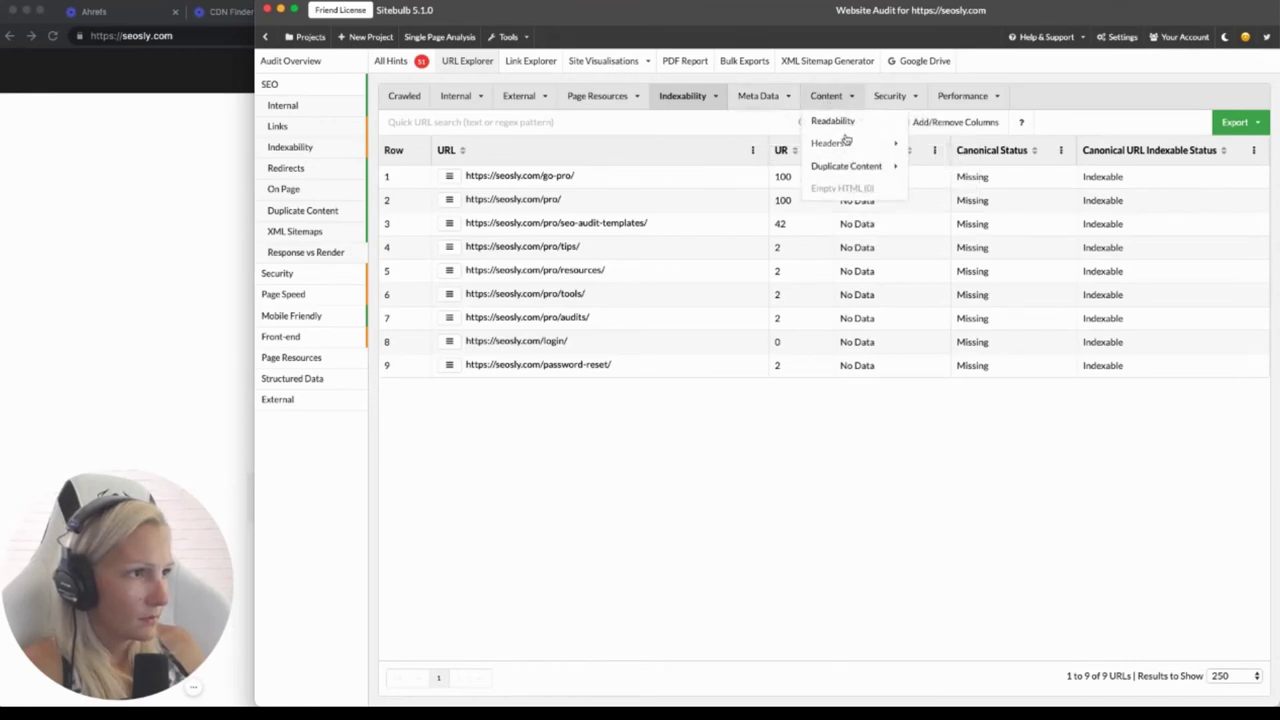
mouse_move(846, 142)
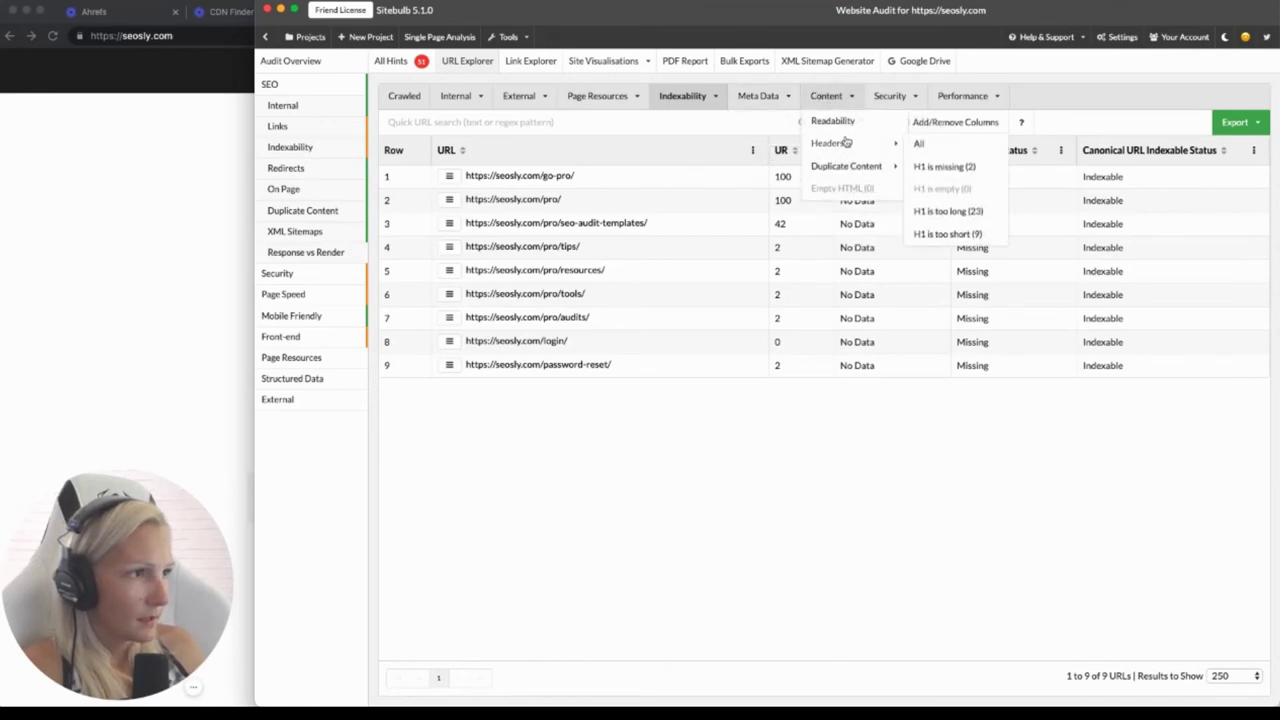
click(889, 100)
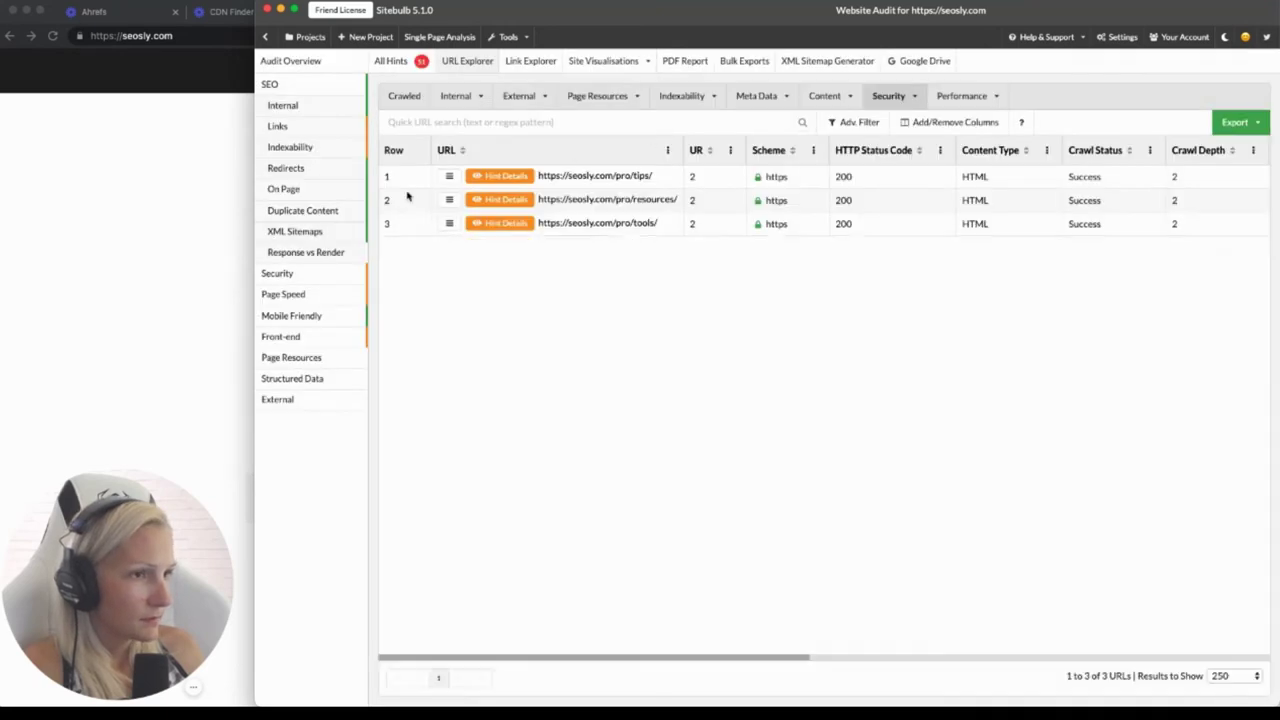
List the URLs with the Web Vitals (Lab Data) performance filter and look through their performance scores
mouse_move(945, 95)
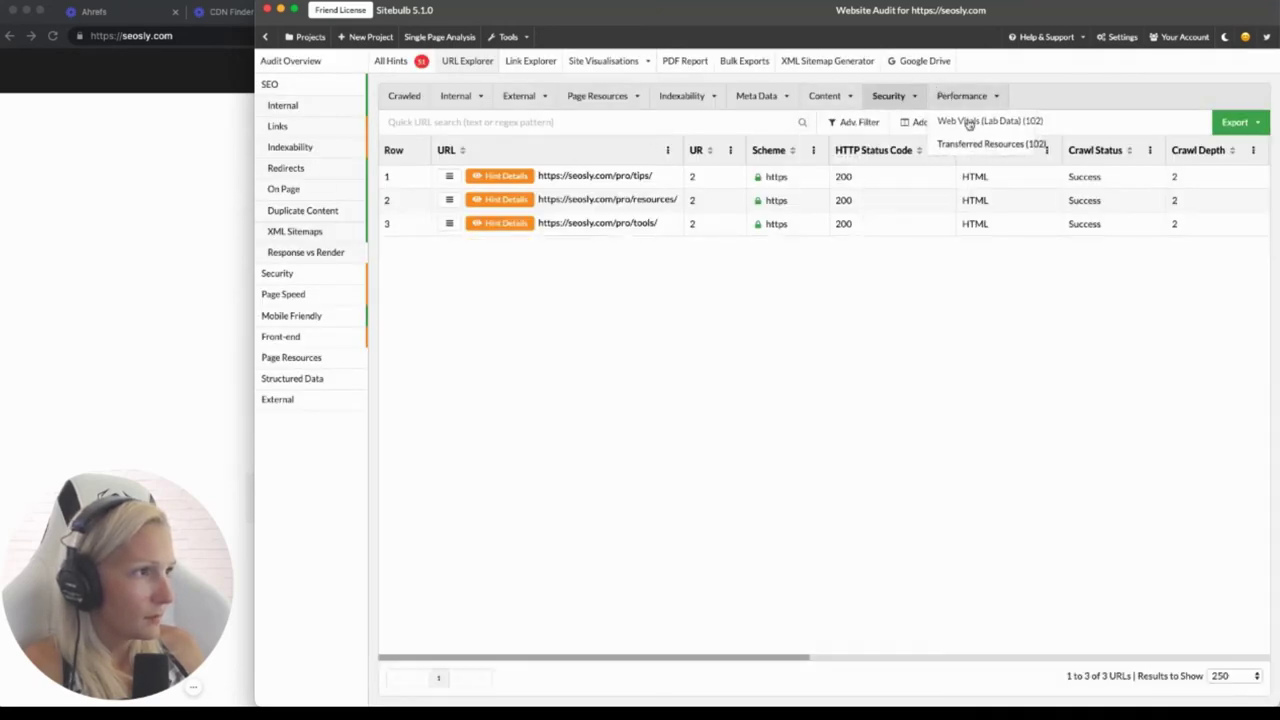
click(989, 122)
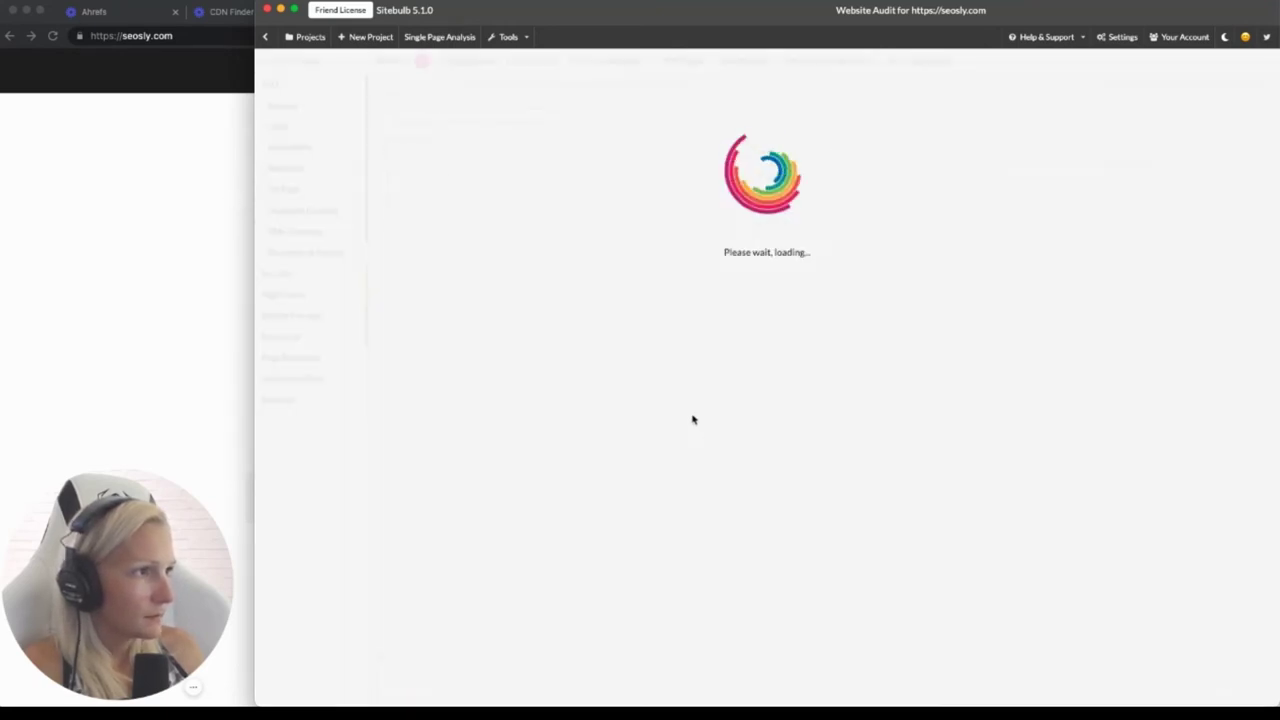
mouse_move(973, 95)
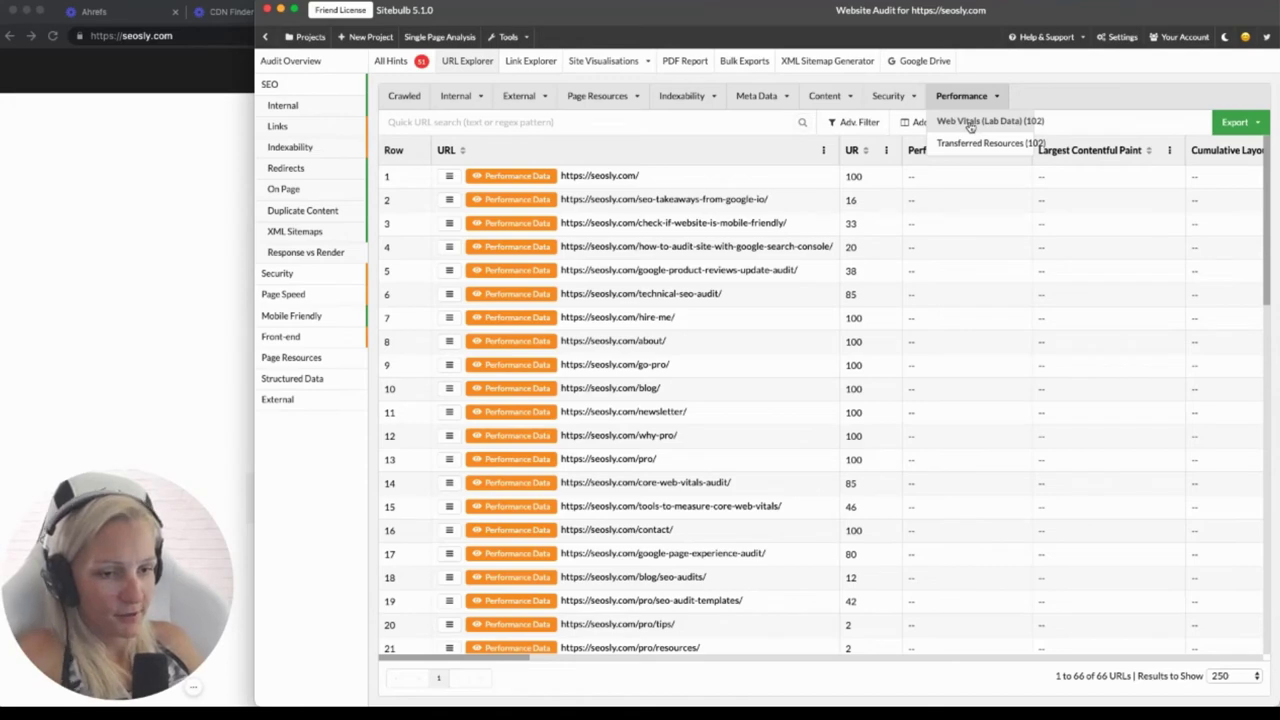
click(969, 124)
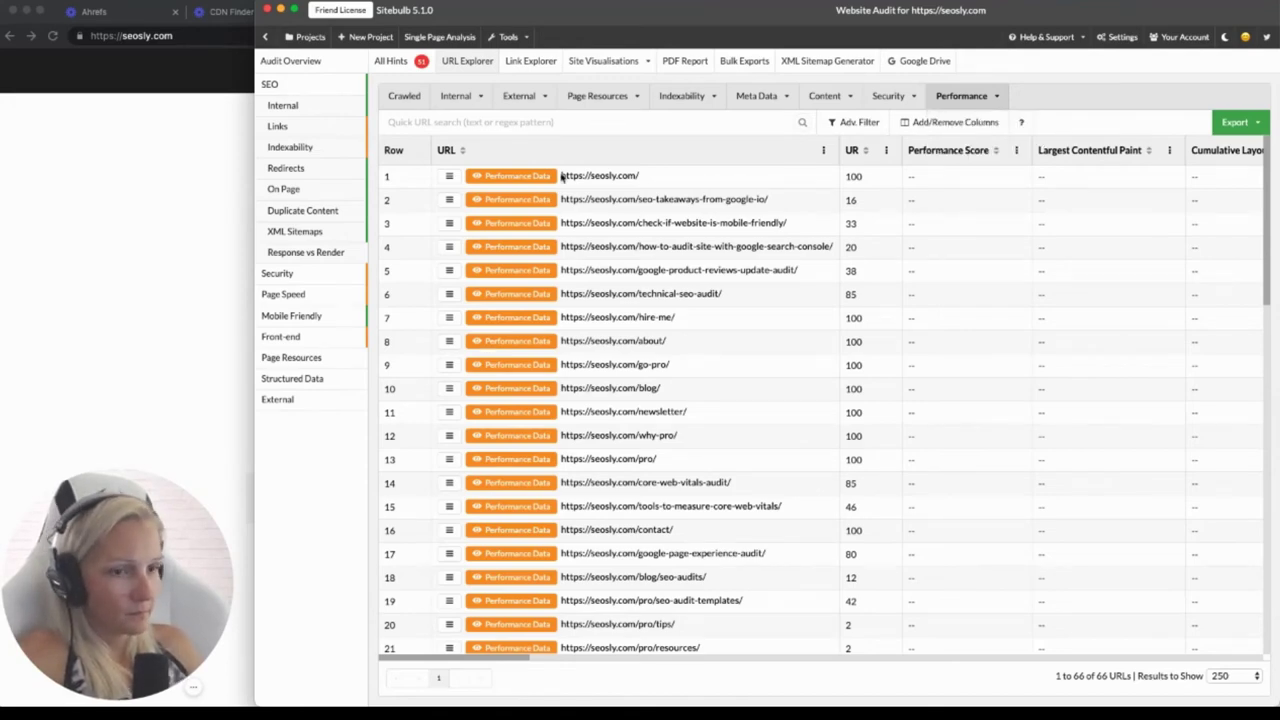
scroll(926, 483, down, 15)
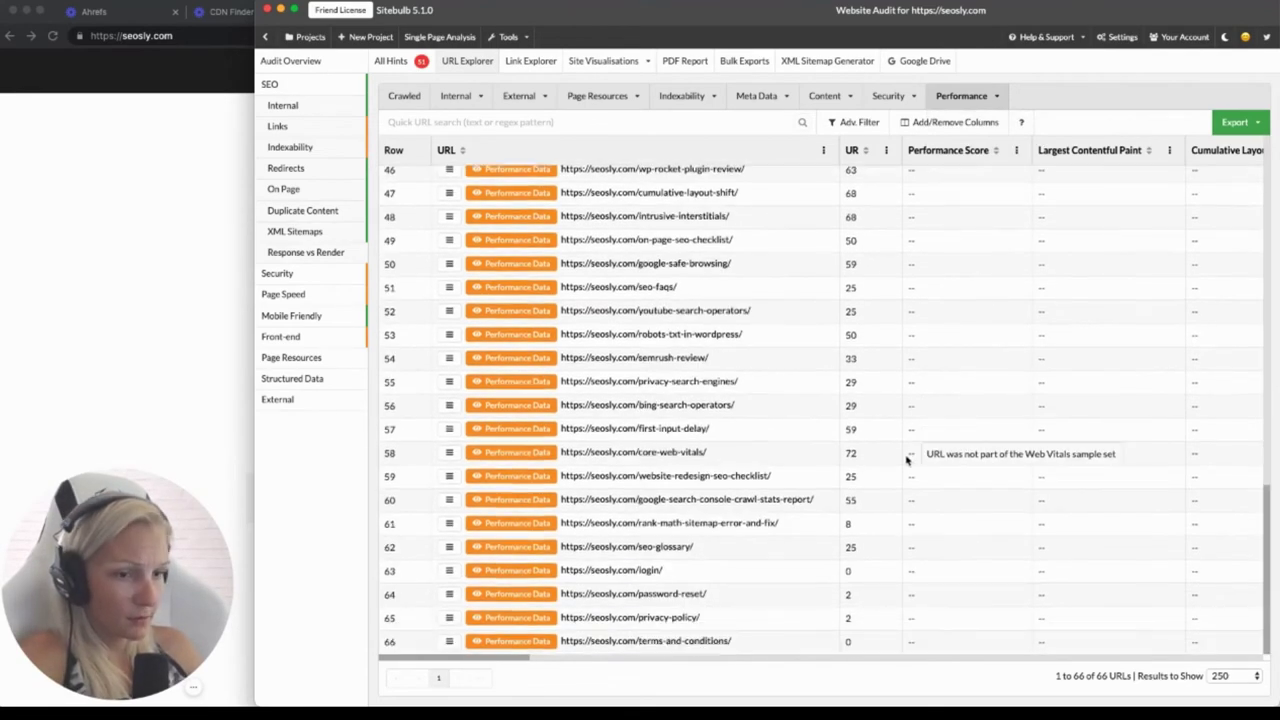
scroll(784, 461, up, 15)
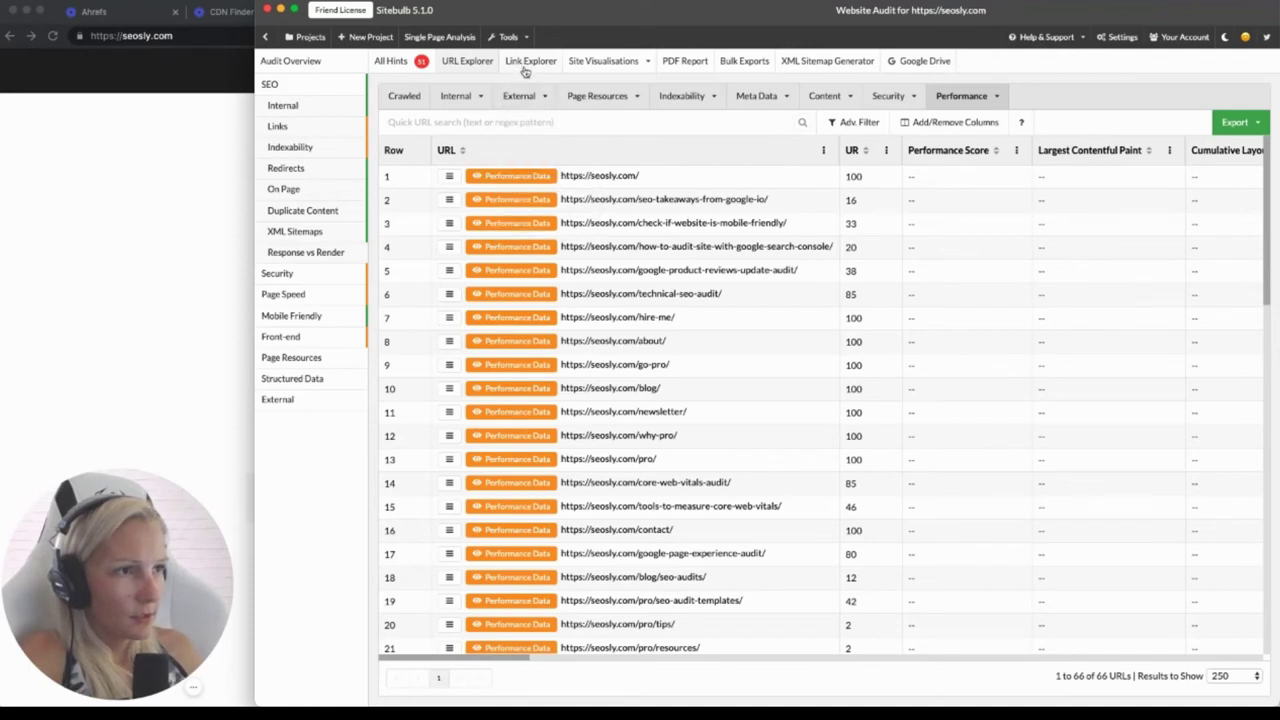
Open the Crawl Map visualisation of seosly.com, dismiss its instructions and examine the page clusters around the homepage
click(605, 66)
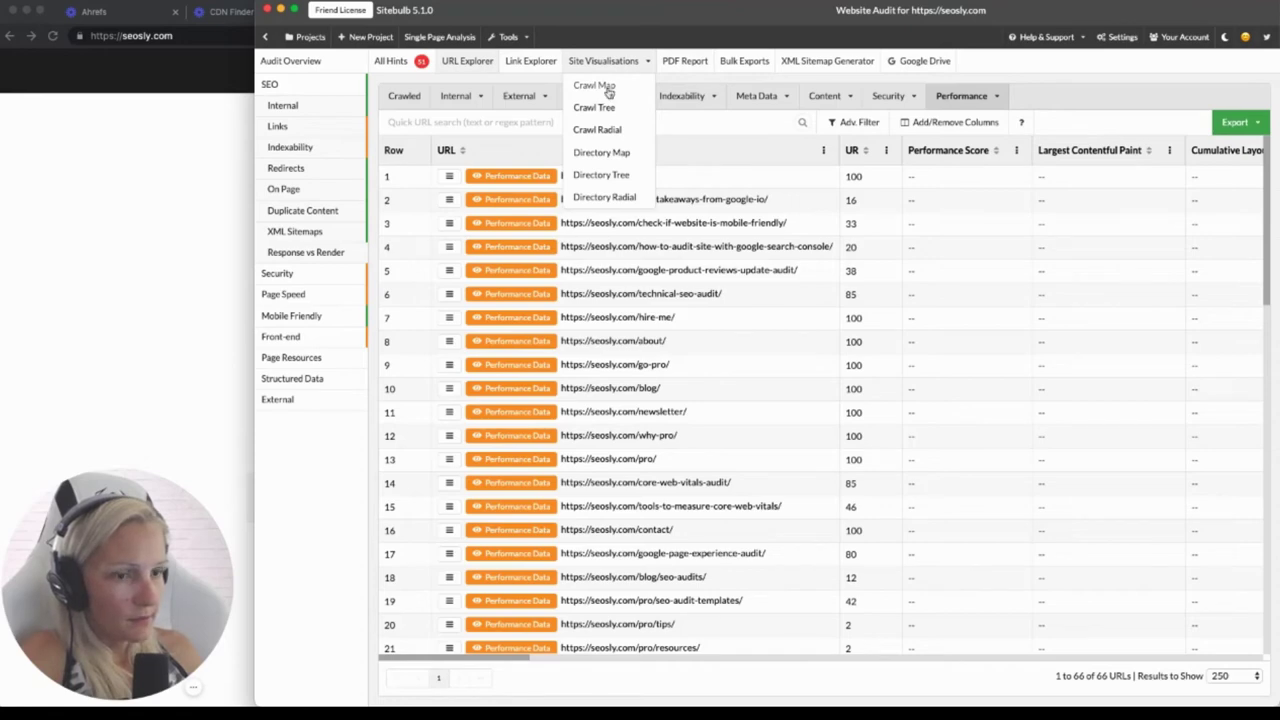
click(605, 88)
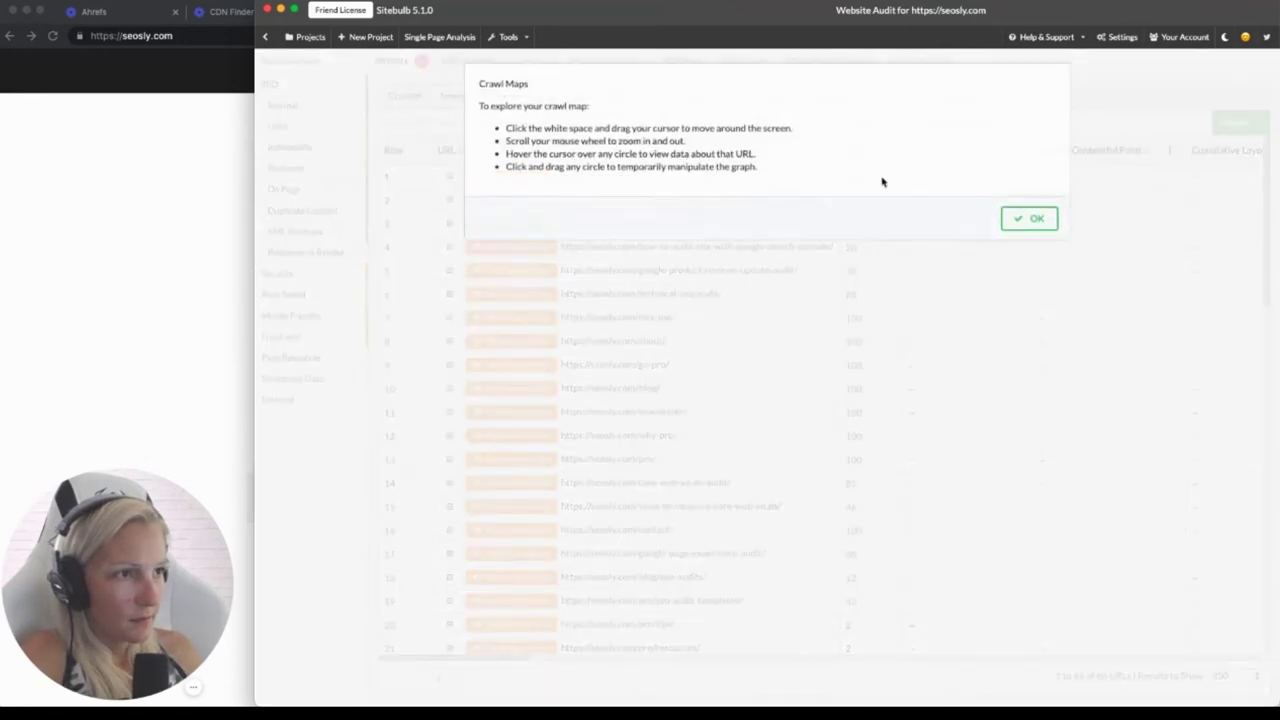
click(1029, 218)
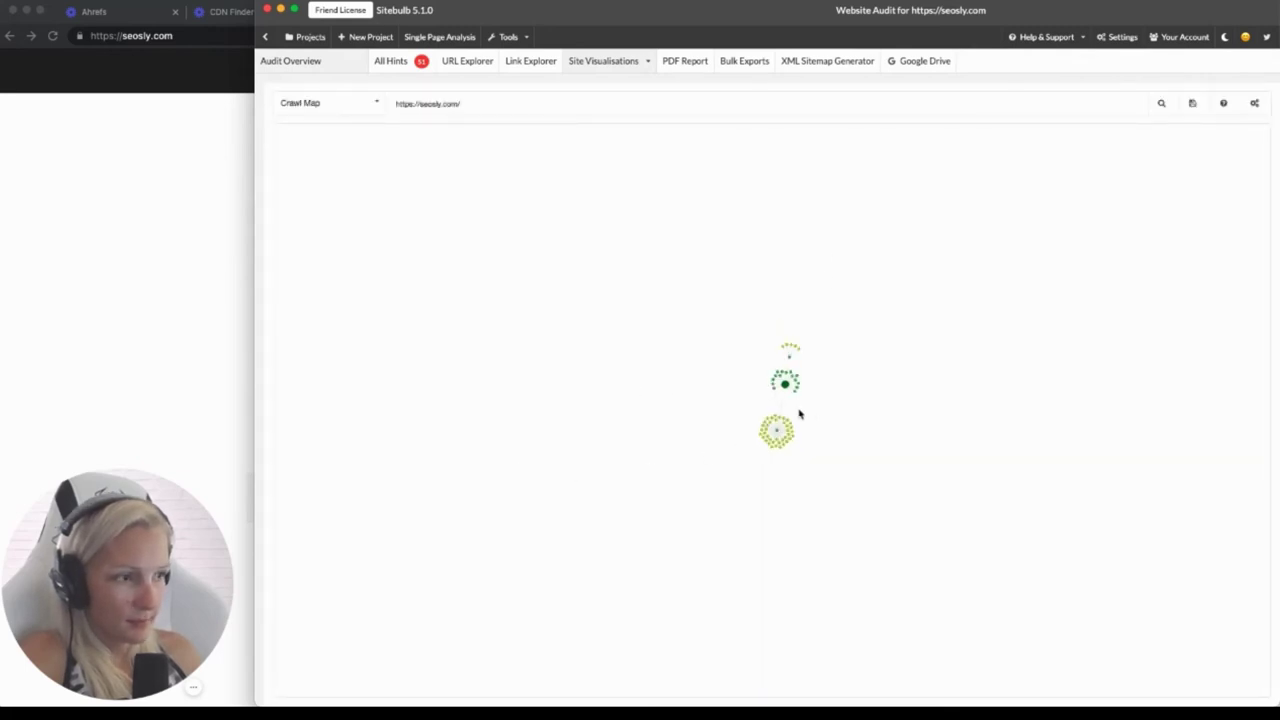
scroll(797, 414, up, 5)
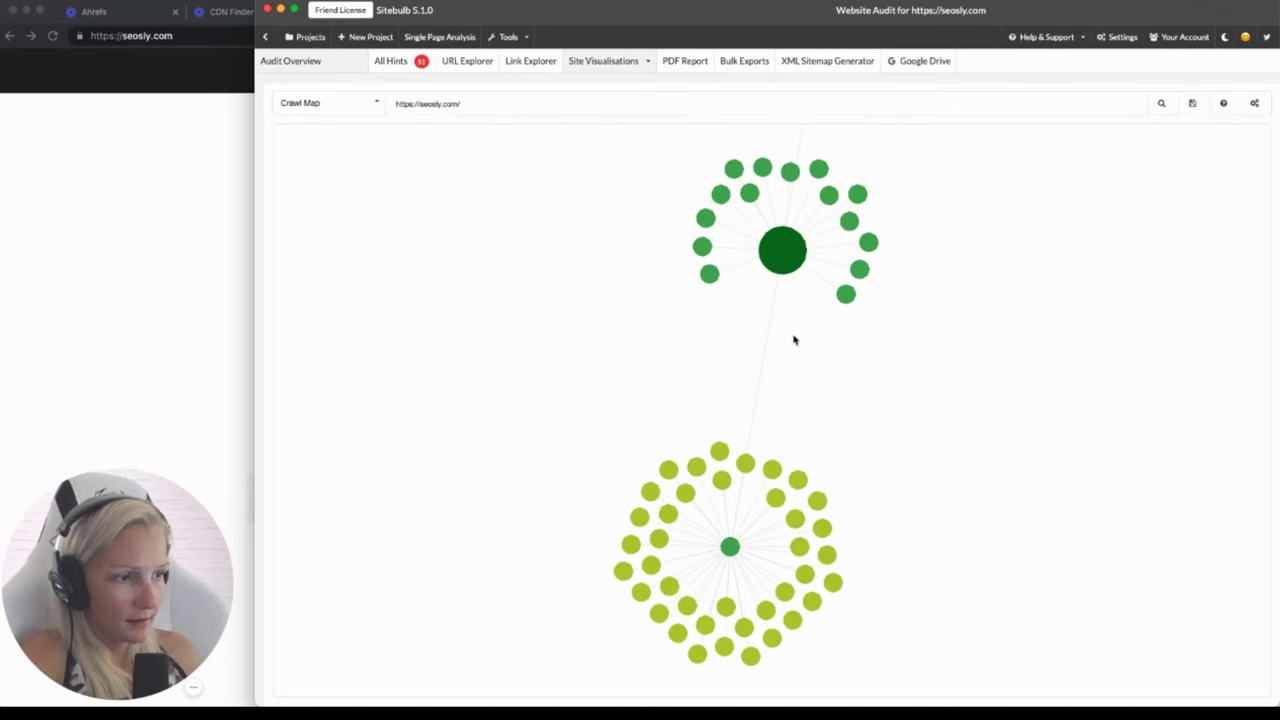
mouse_move(748, 345)
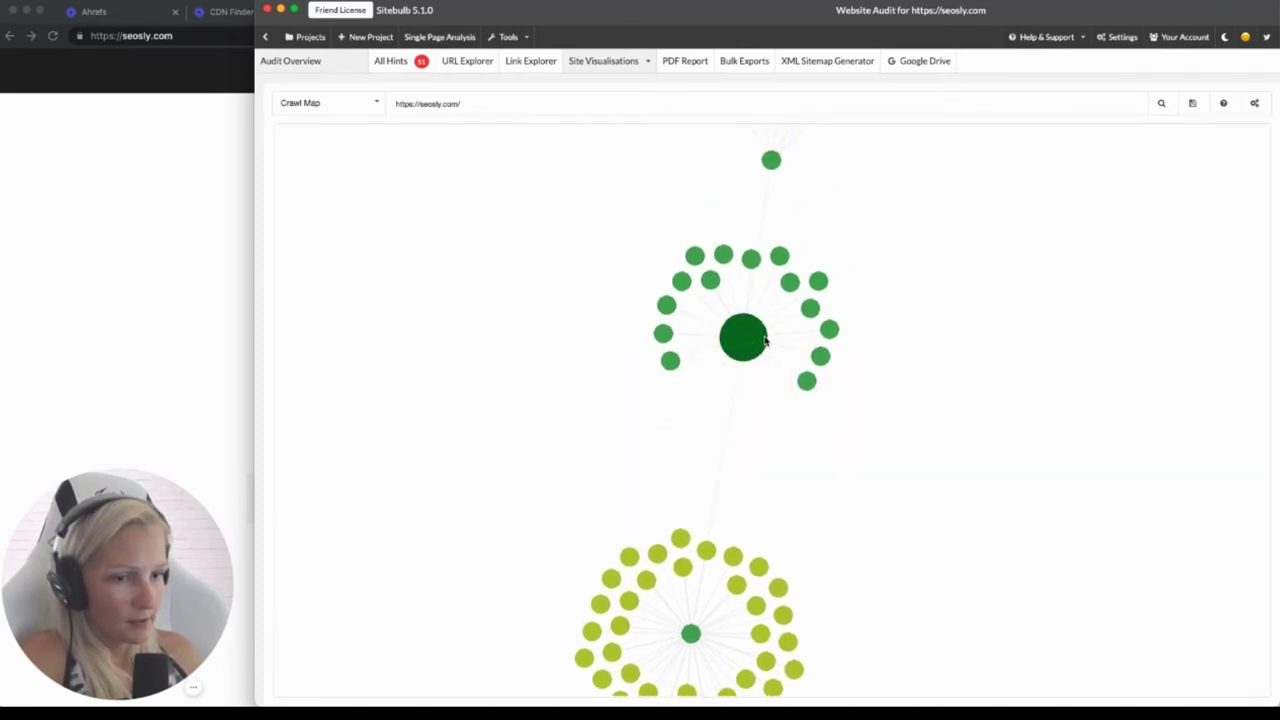
scroll(764, 337, down, 2)
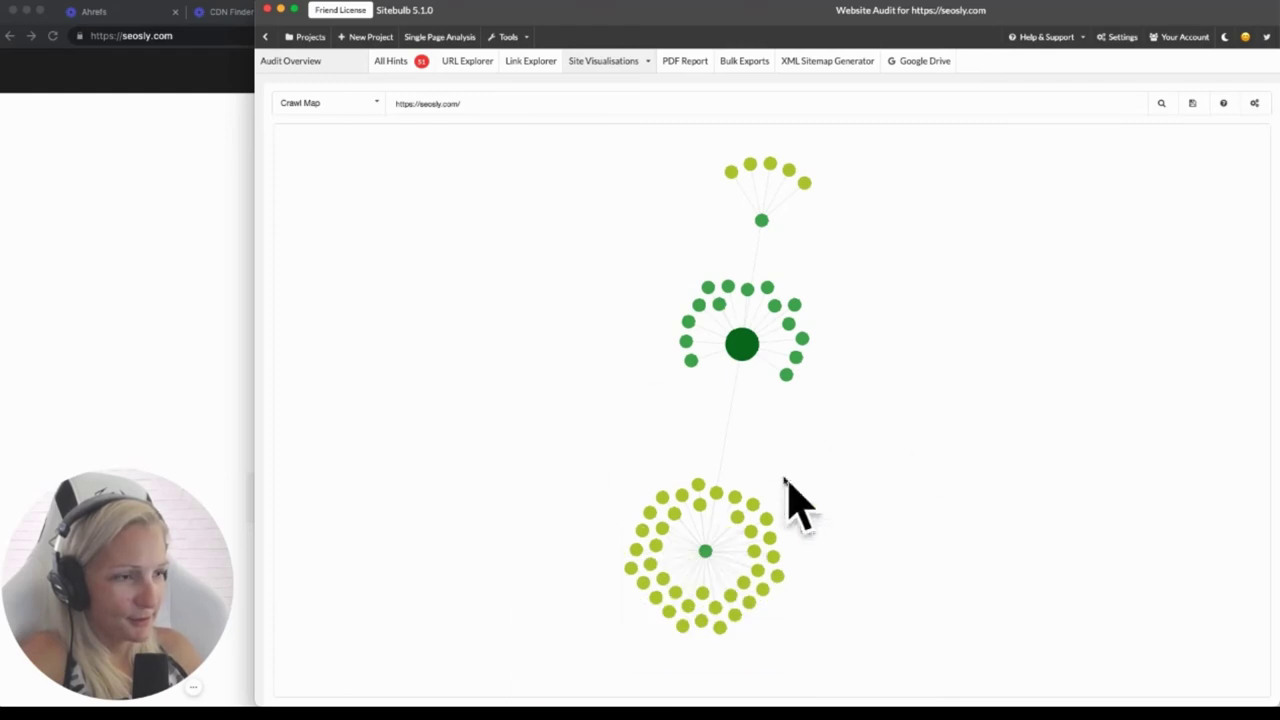
Inspect the URL details of the homepage, the blog page and individual article nodes in the Crawl Map
scroll(759, 367, up, 5)
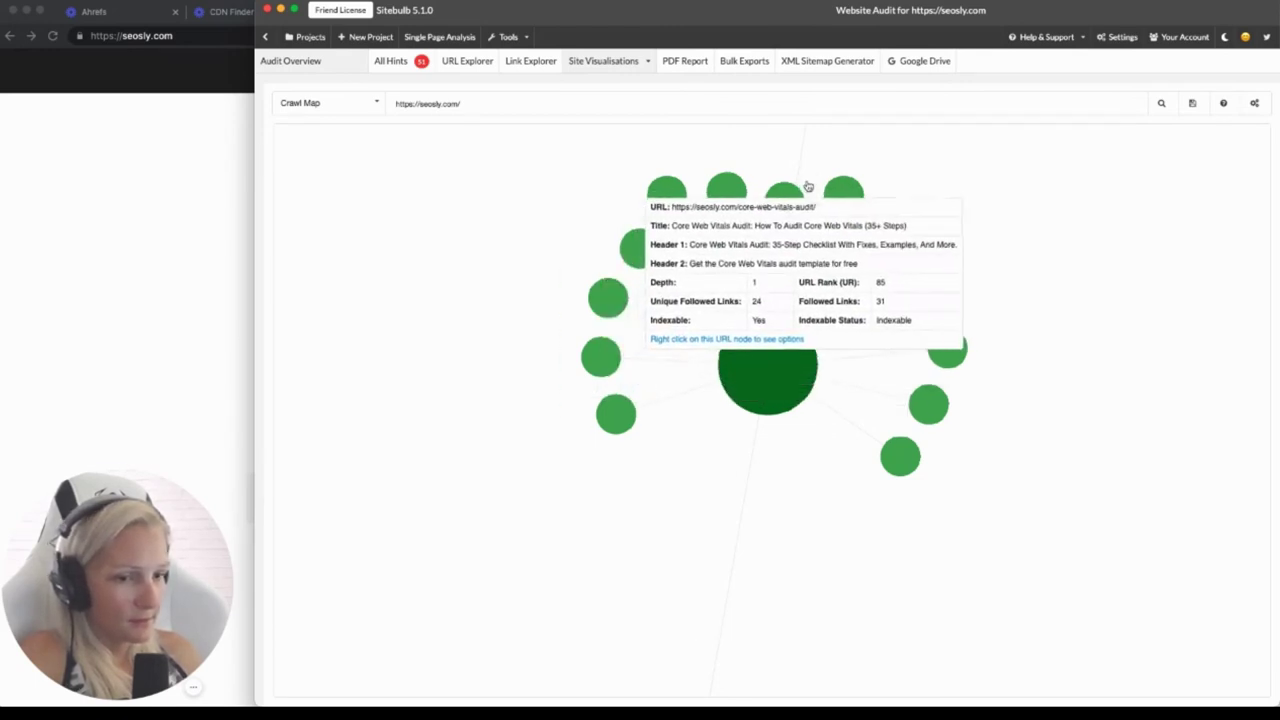
scroll(888, 188, down, 3)
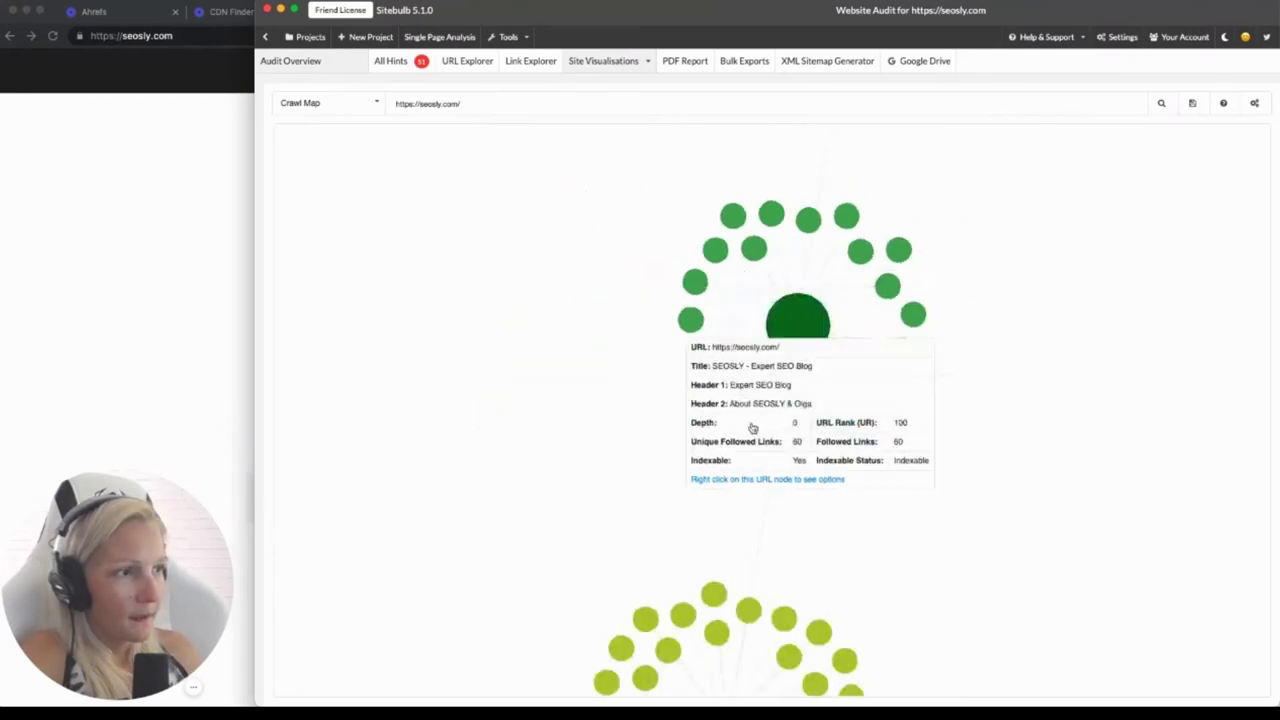
drag(660, 526, 553, 201)
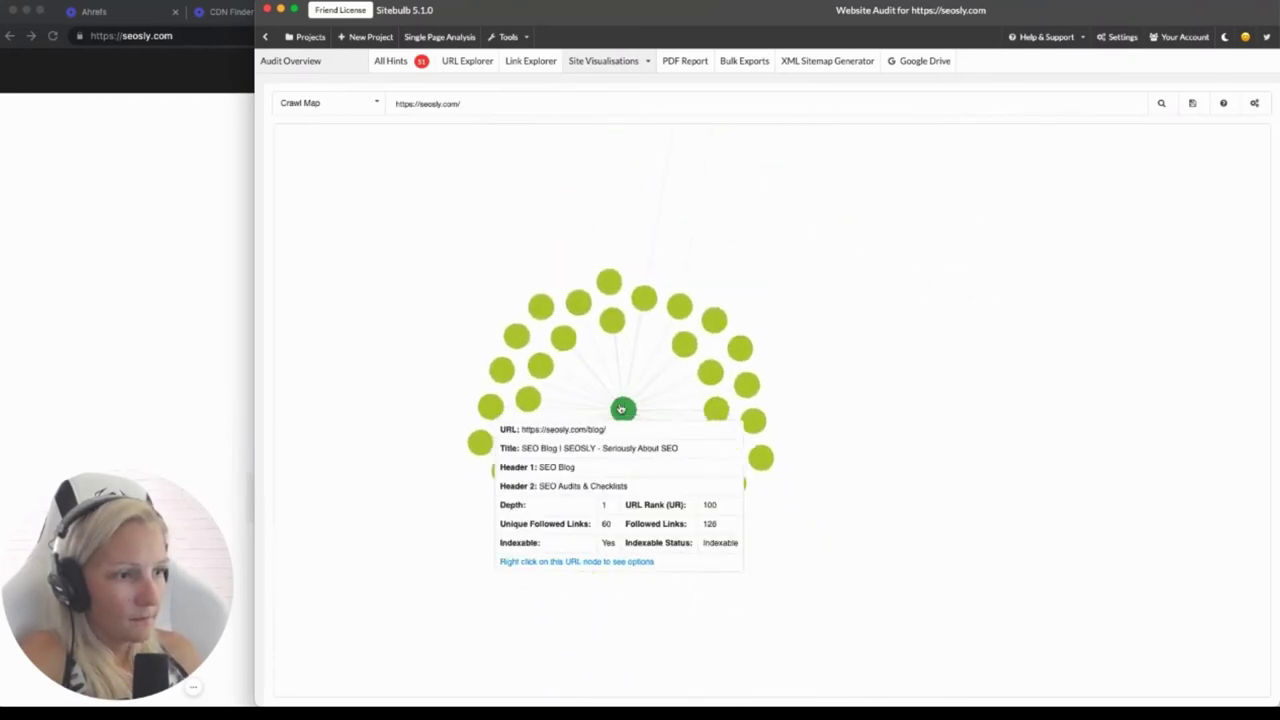
mouse_move(621, 449)
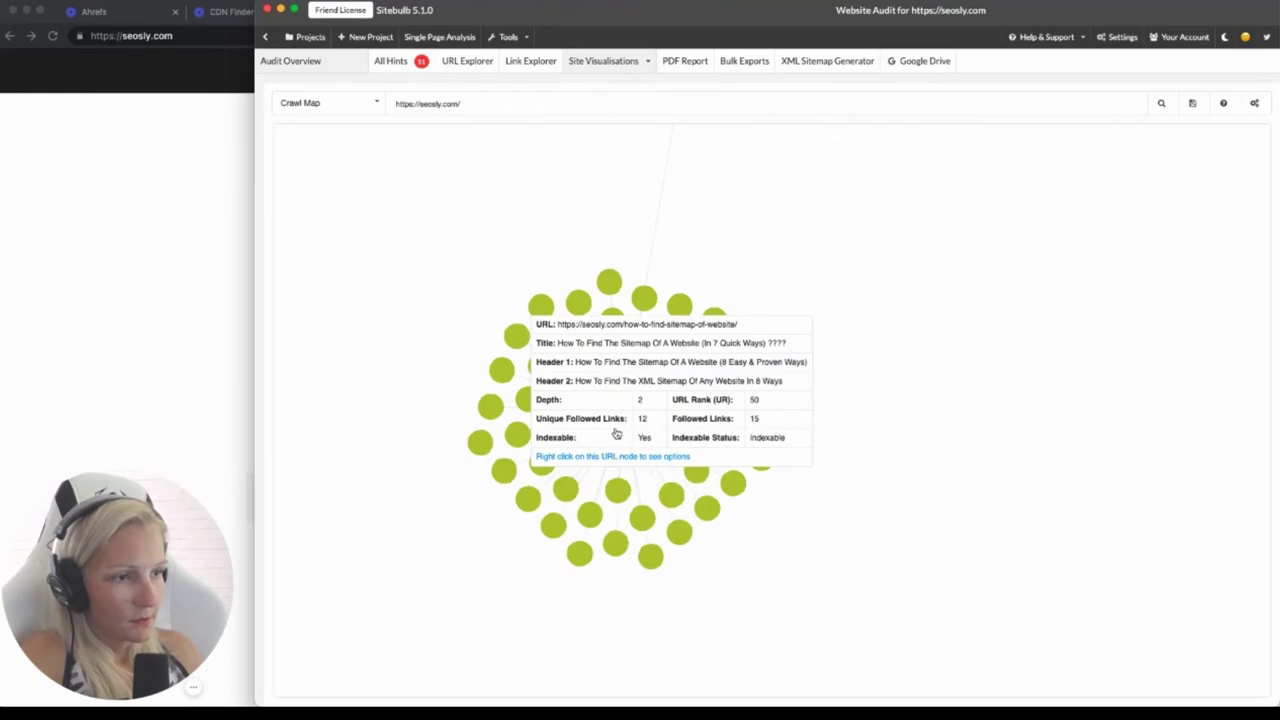
mouse_move(527, 348)
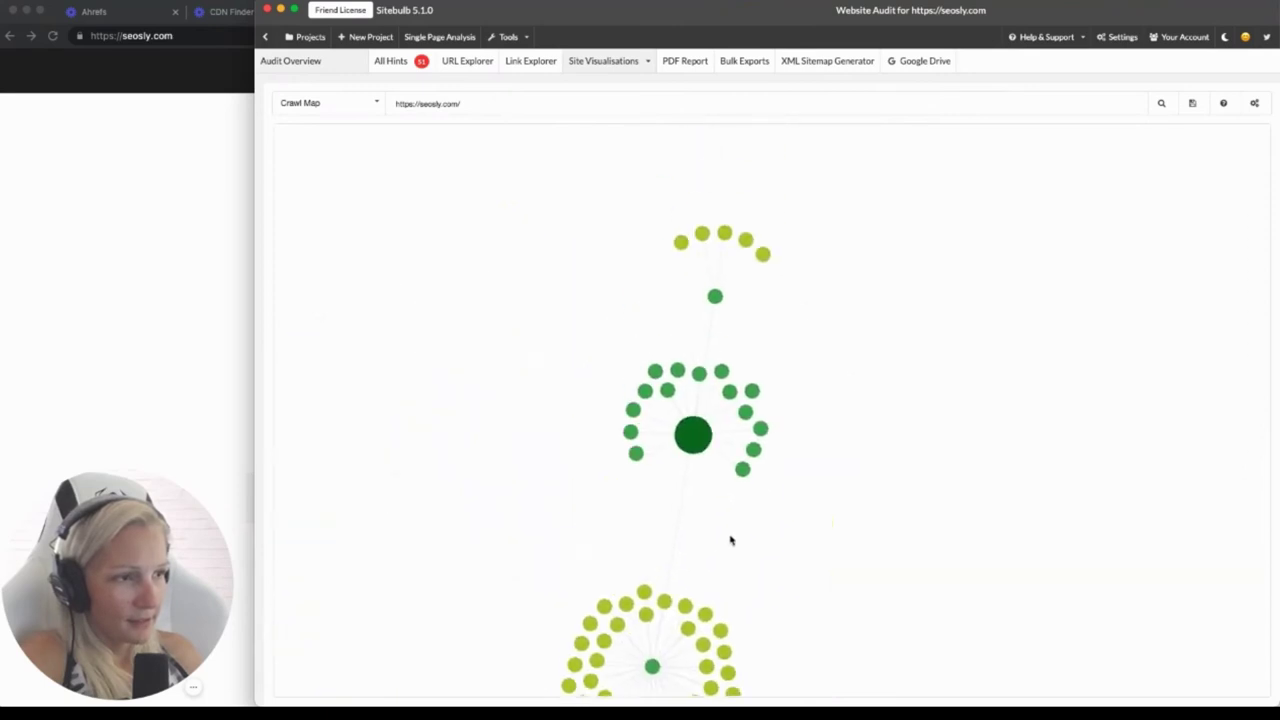
drag(730, 540, 712, 387)
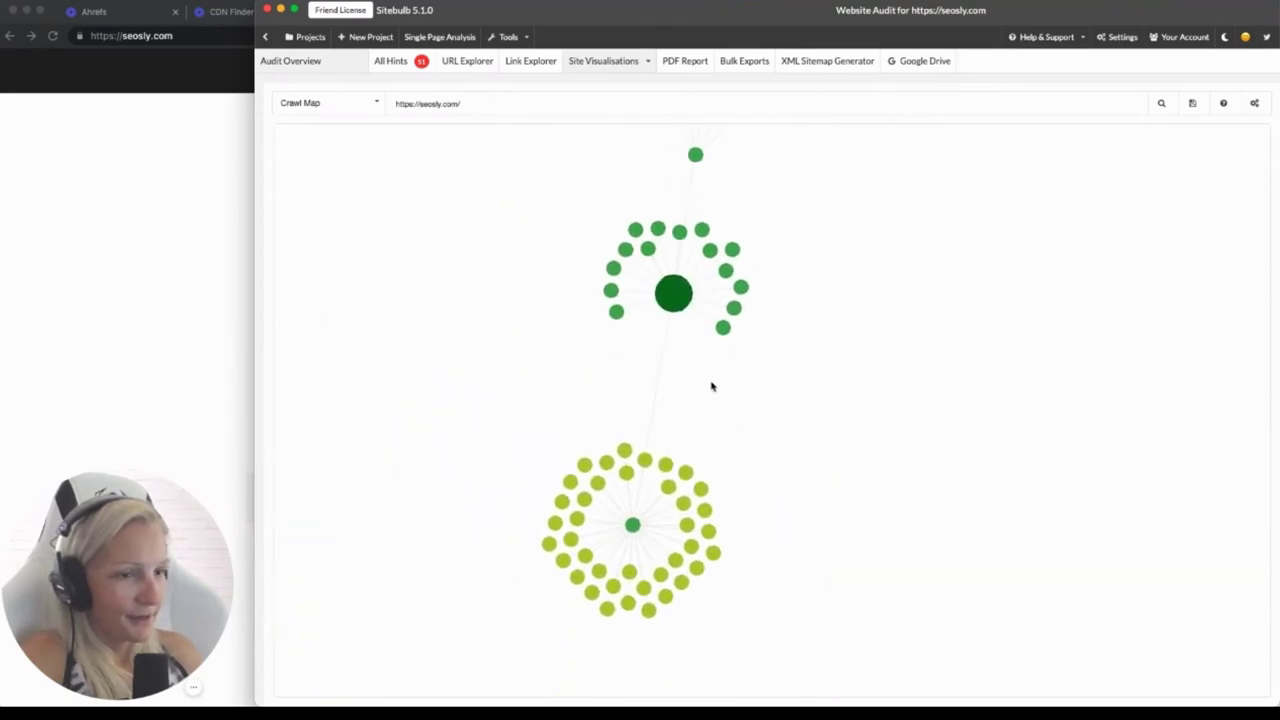
Open the Crawl Tree visualisation and view the URL details of the /blog/ and /pro/ nodes
click(606, 72)
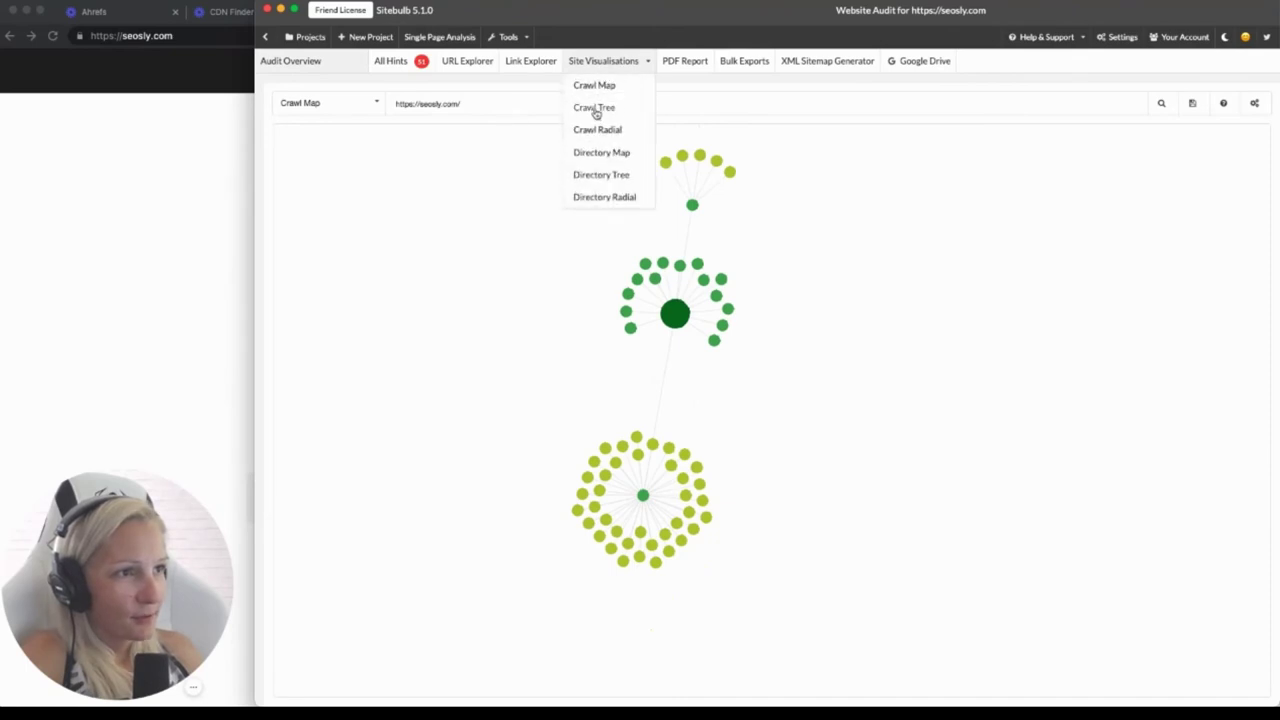
click(594, 108)
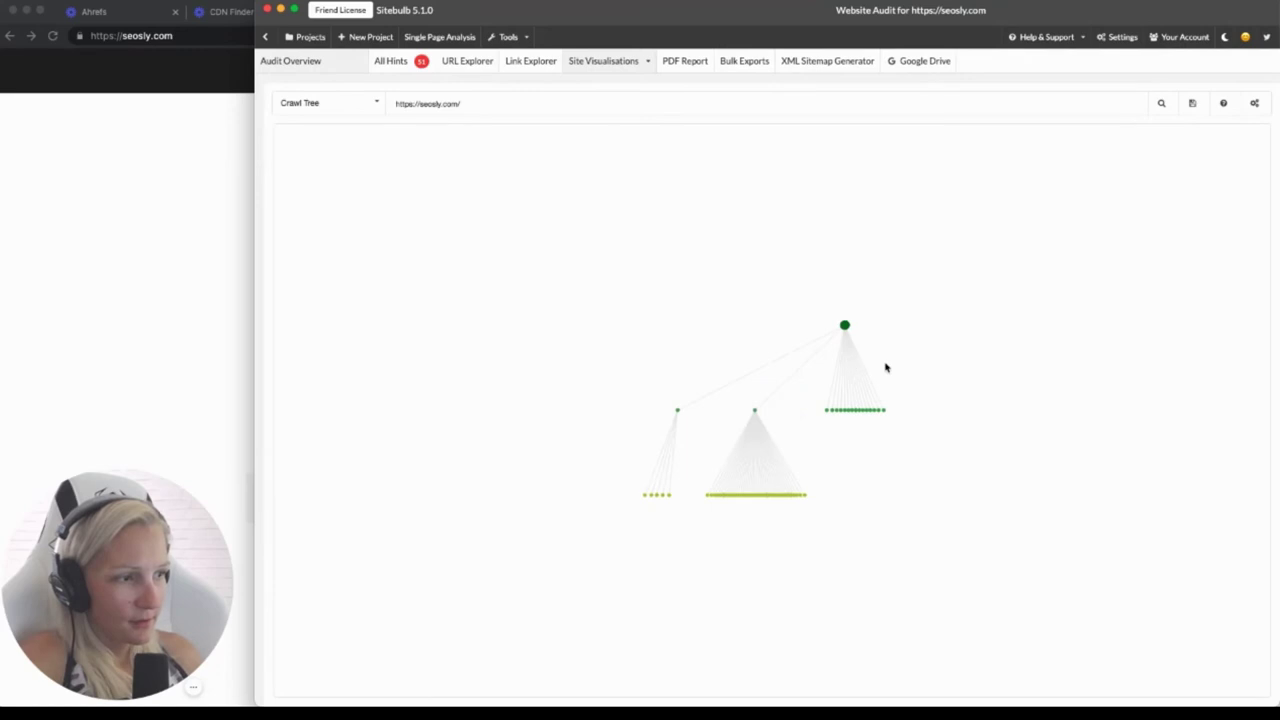
scroll(885, 368, up, 5)
drag(803, 303, 737, 197)
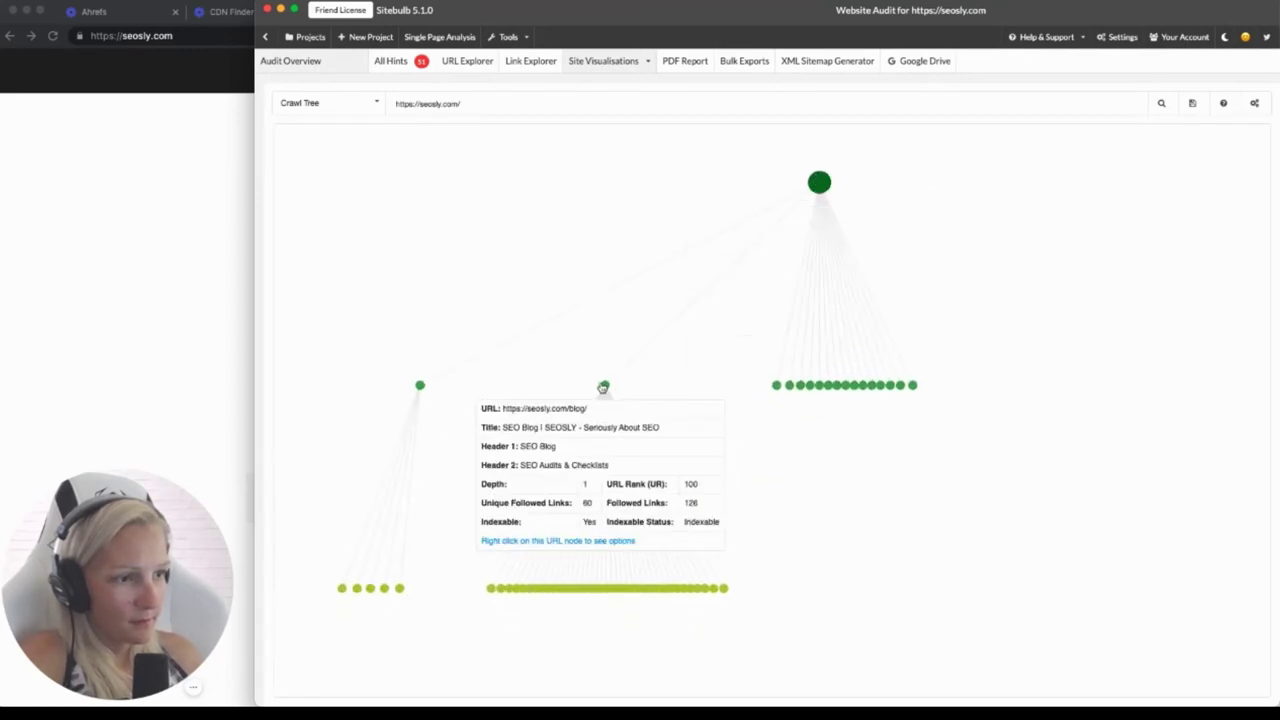
mouse_move(416, 386)
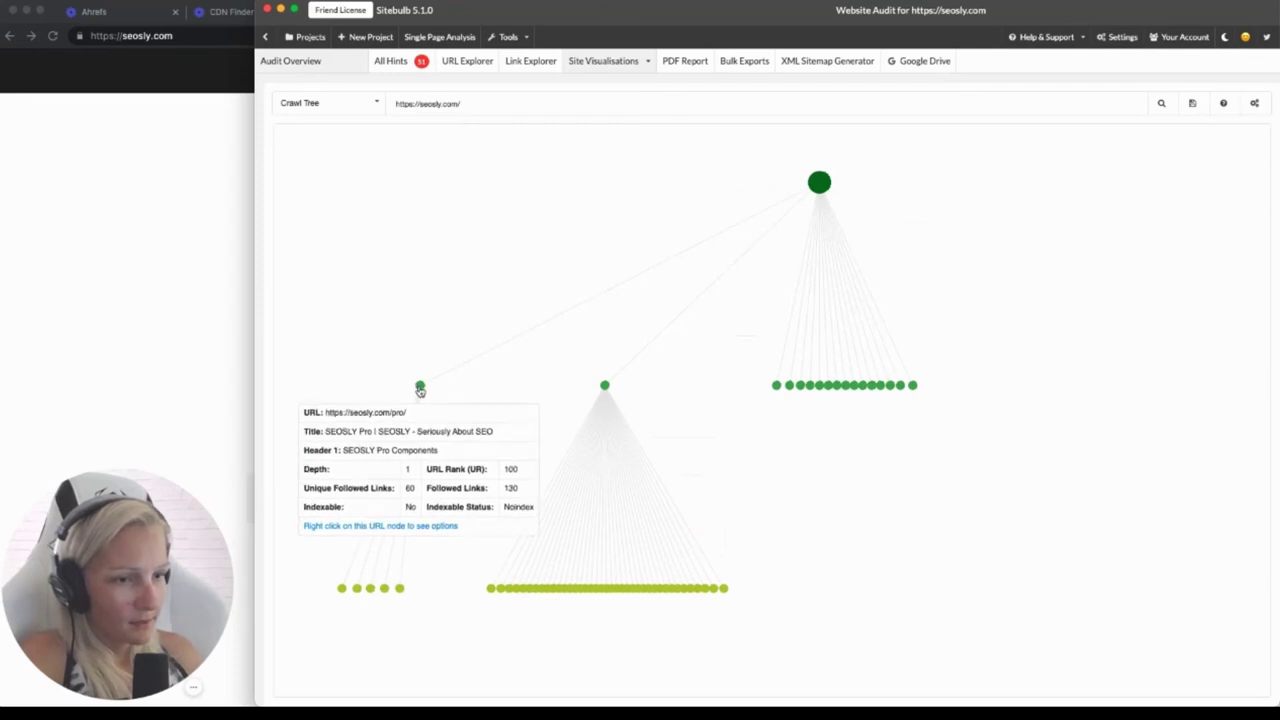
Examine the URL details of the /pro/ node and its child pages, such as /pro/resources/ and /pro/seo-audit-templates/, in the Crawl Tree
scroll(418, 390, down, 1)
scroll(420, 395, up, 3)
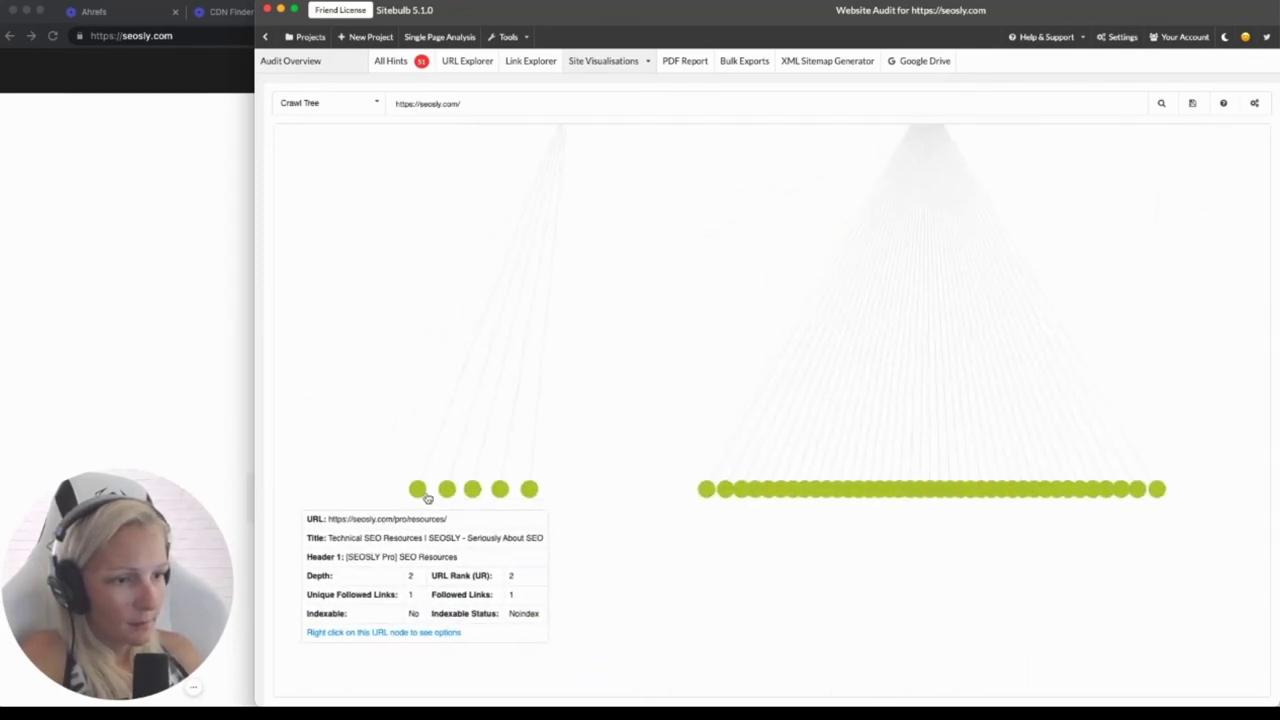
mouse_move(442, 497)
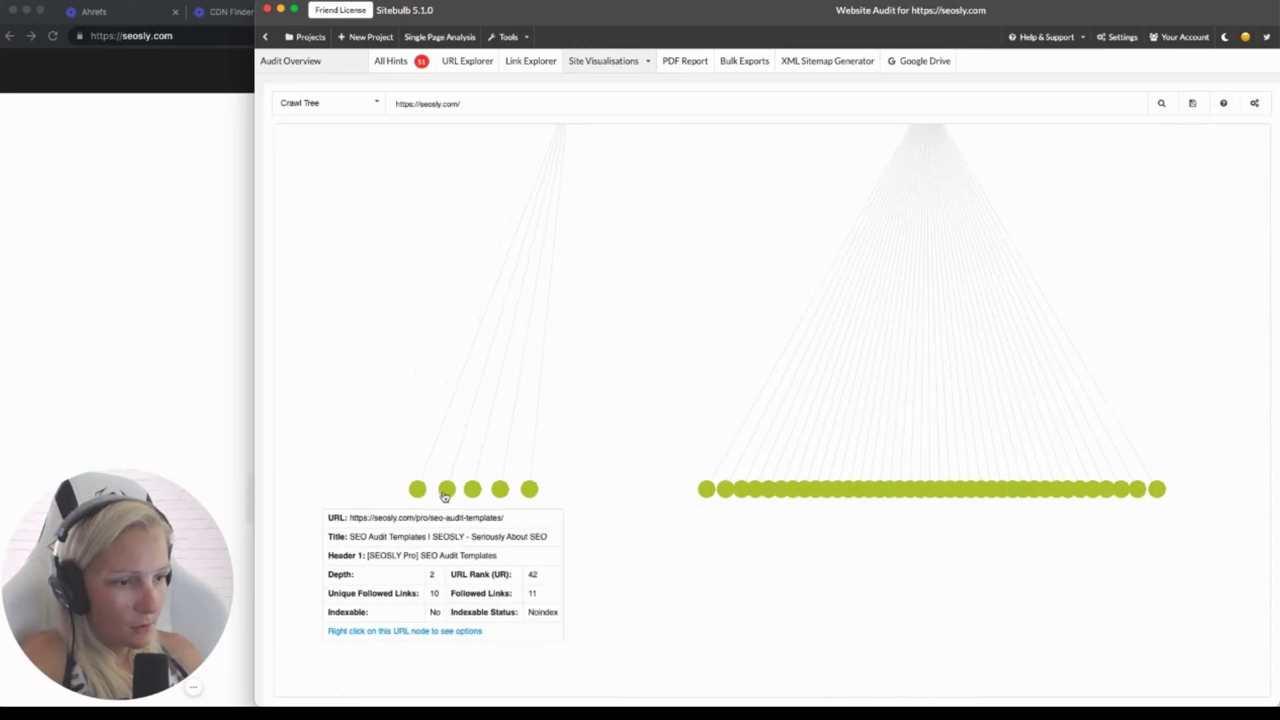
scroll(686, 497, up, 2)
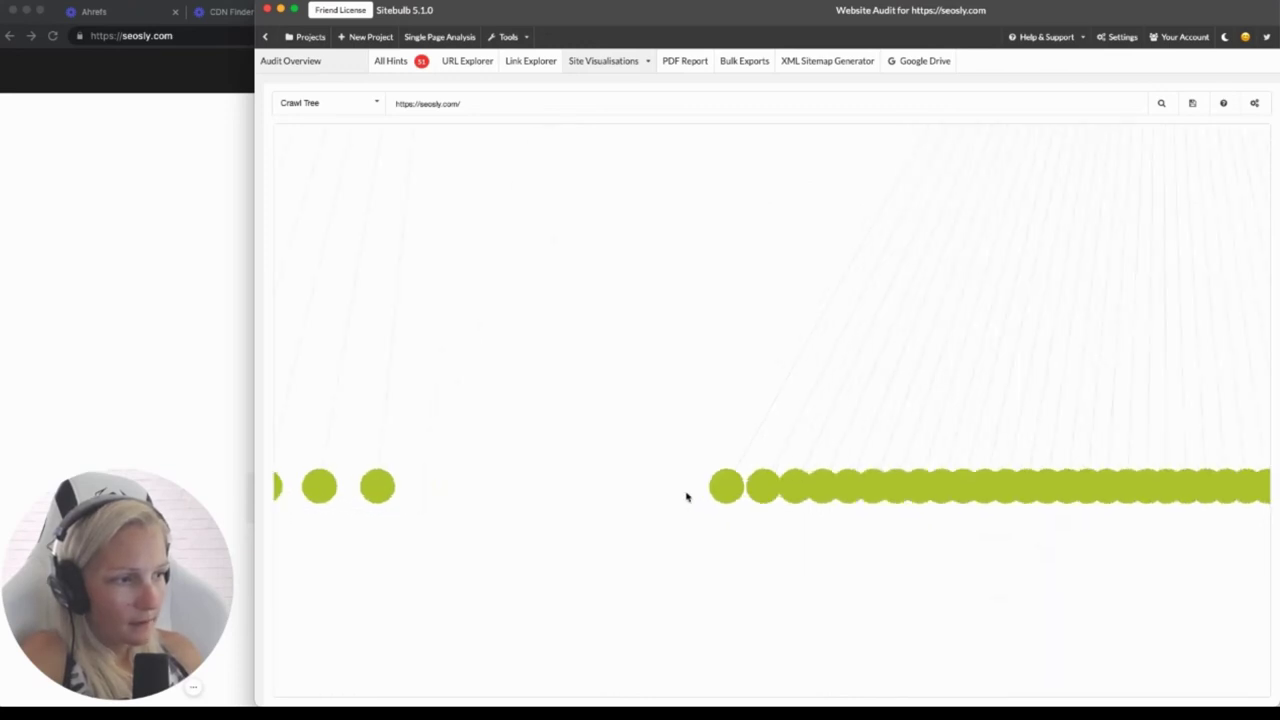
scroll(686, 497, down, 3)
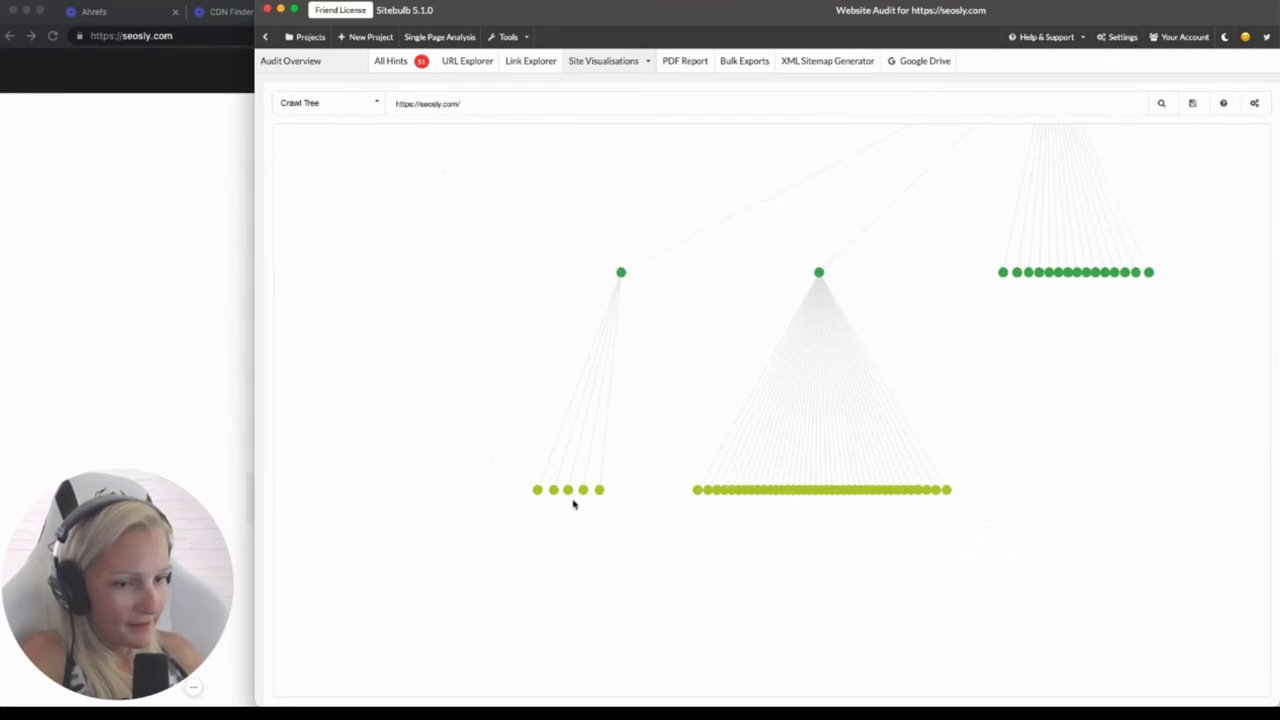
mouse_move(539, 491)
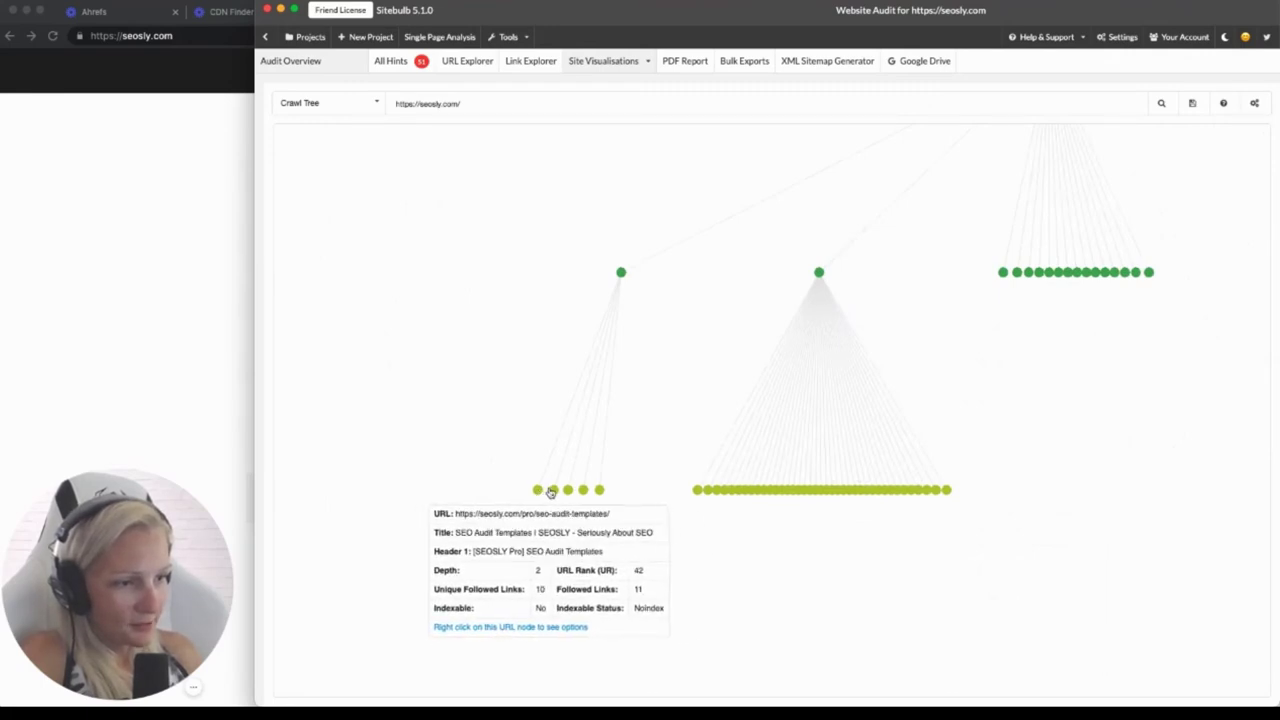
mouse_move(582, 494)
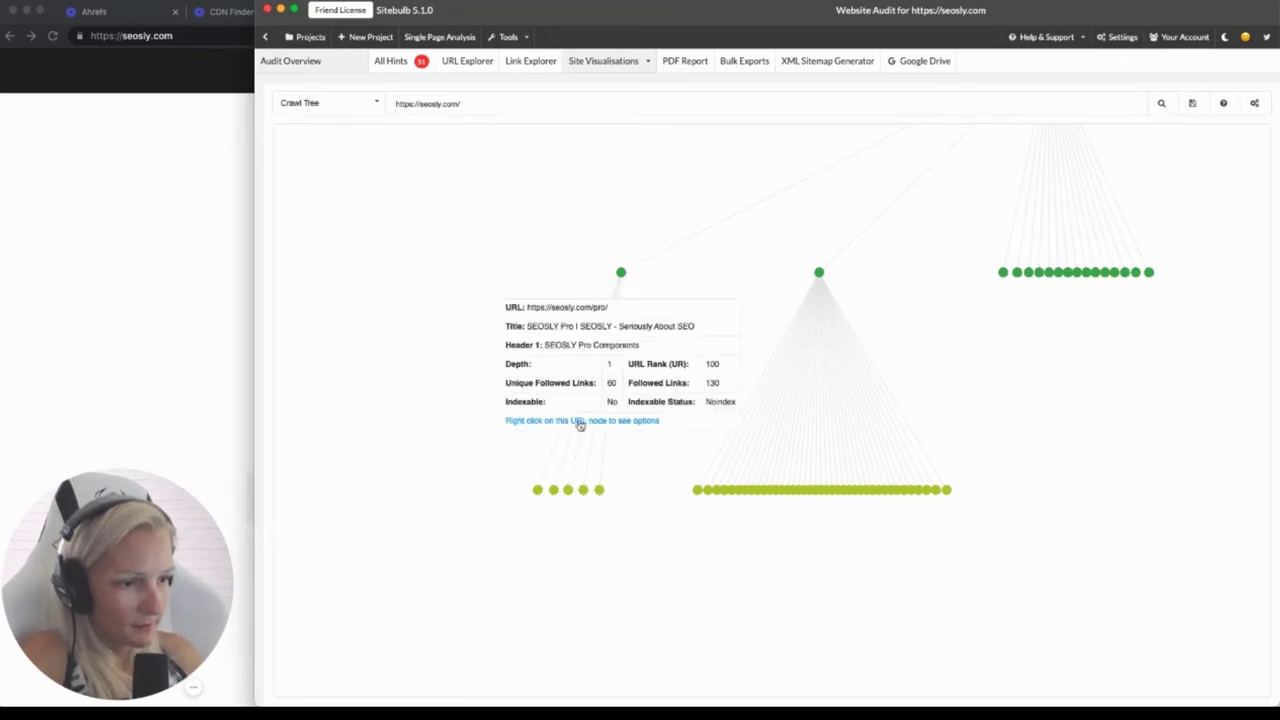
click(580, 423)
mouse_move(469, 526)
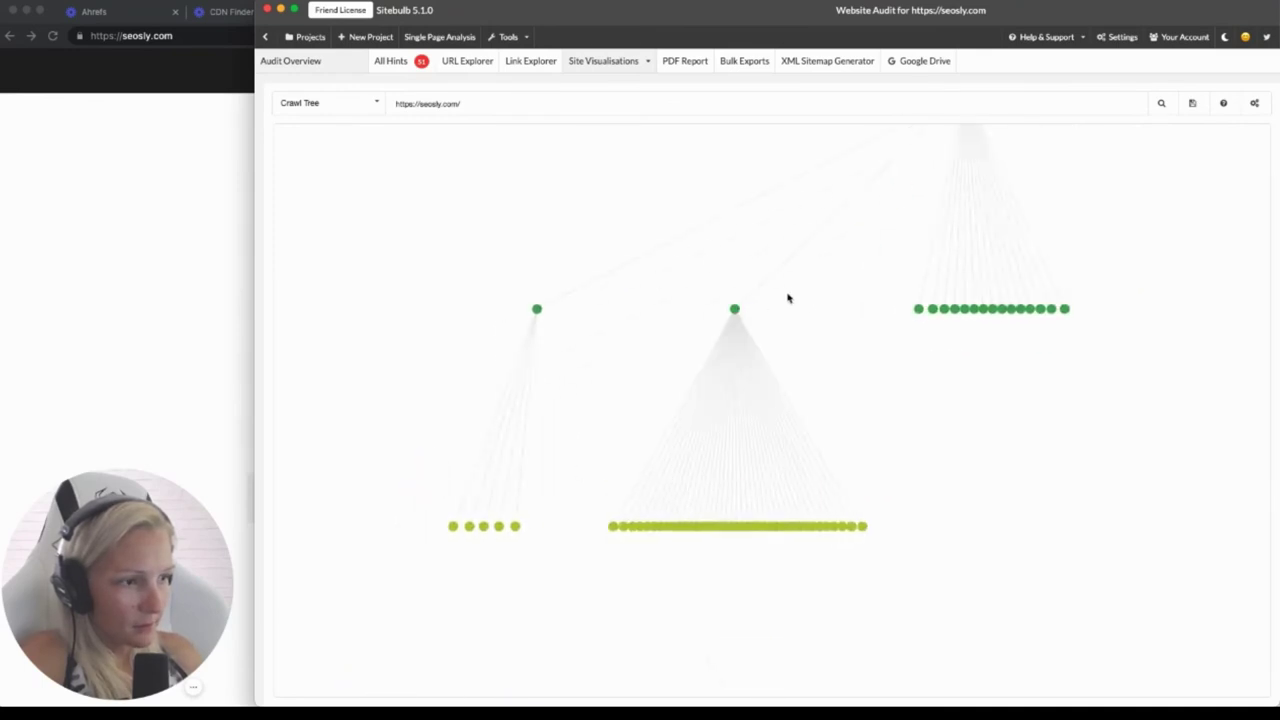
View the URL details of the homepage's direct child pages, such as /about/, in the Crawl Tree
drag(789, 297, 631, 340)
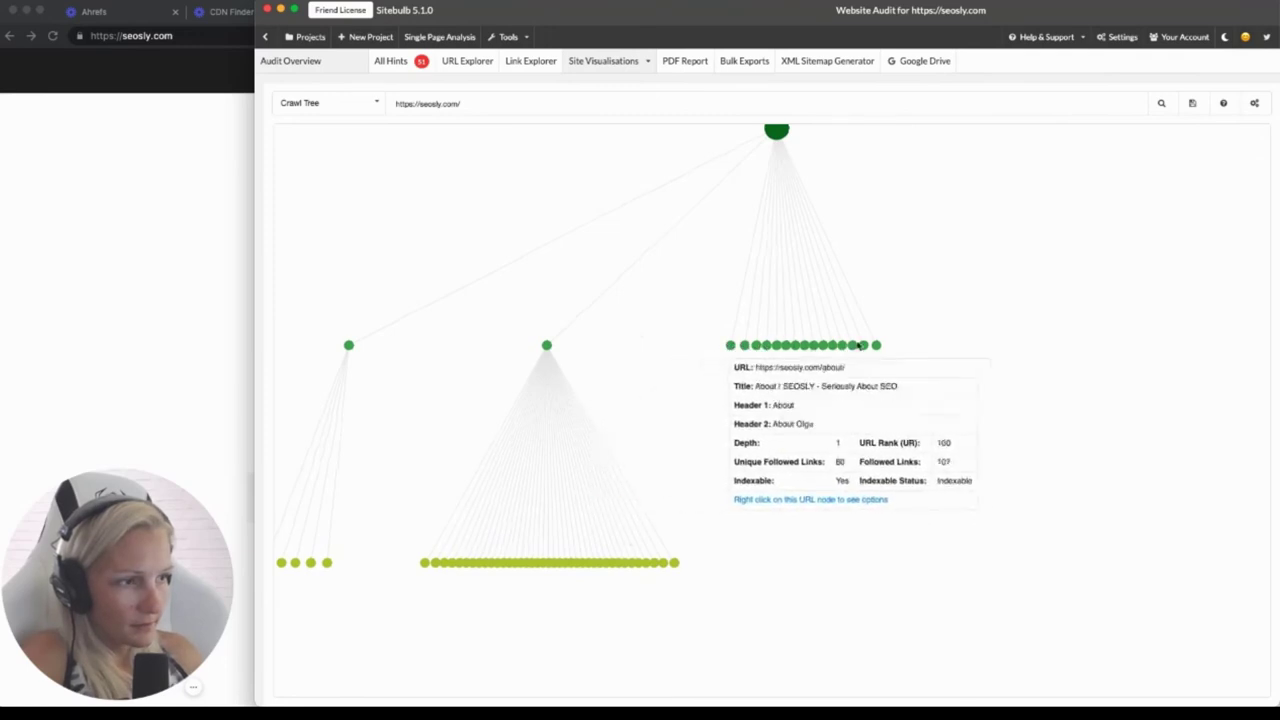
mouse_move(752, 341)
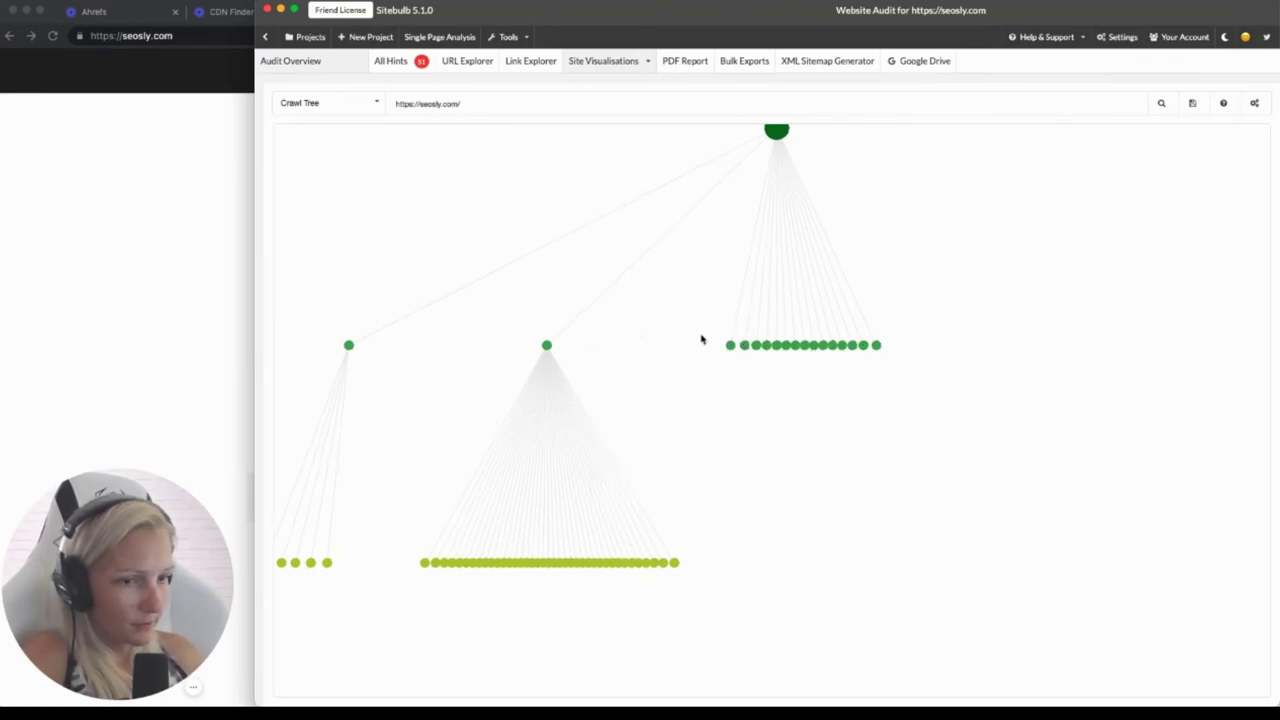
drag(729, 211, 757, 269)
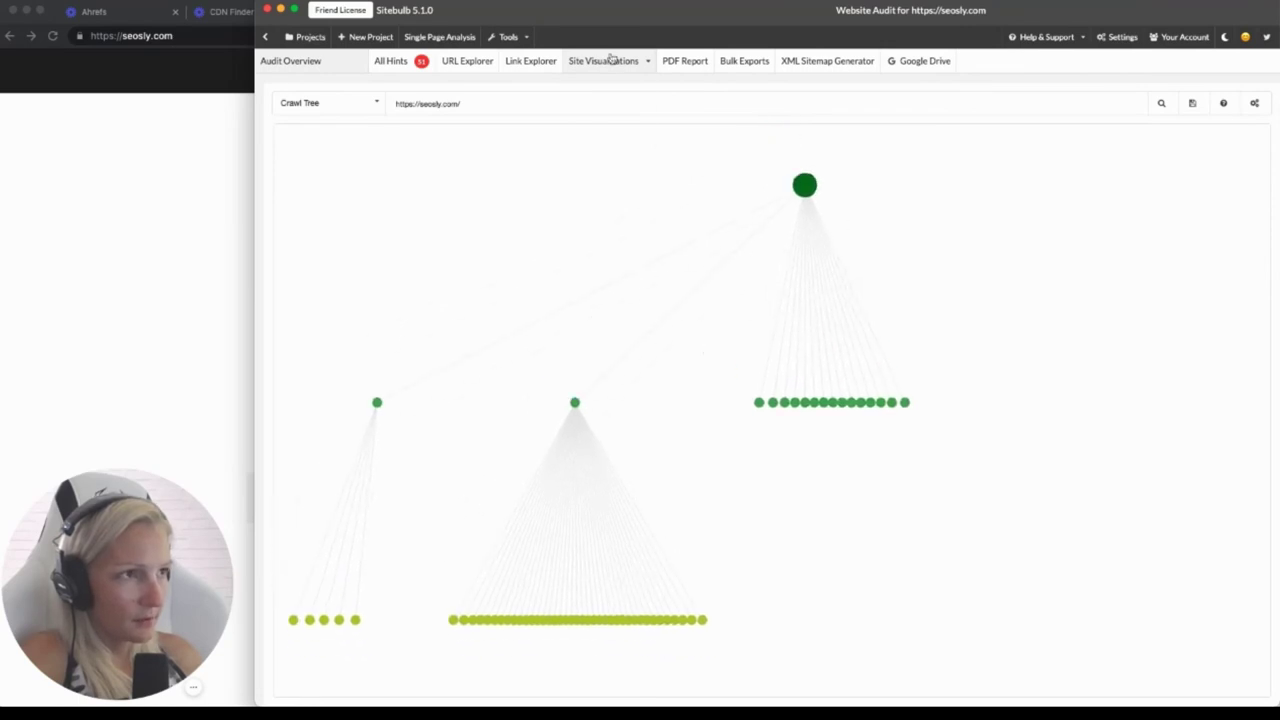
Open the Crawl Radial visualisation and view the URL details of the /serpstat-review/ node in the large article cluster
click(606, 60)
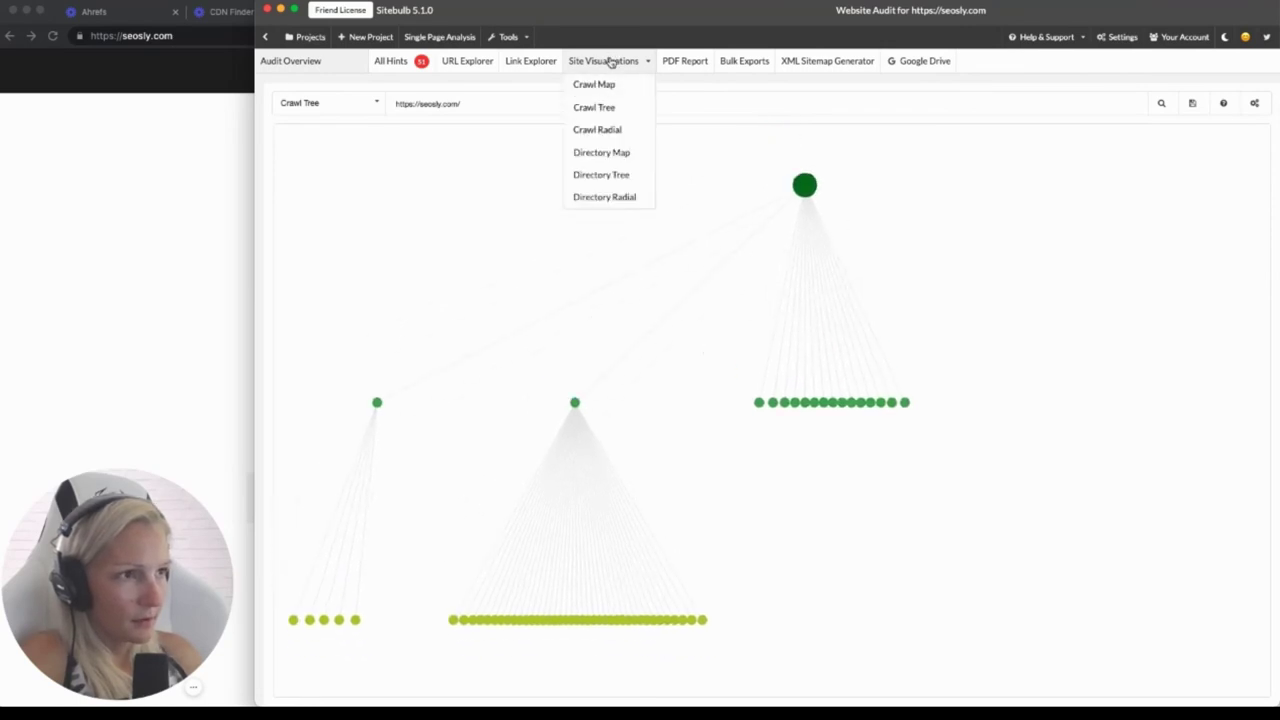
click(598, 130)
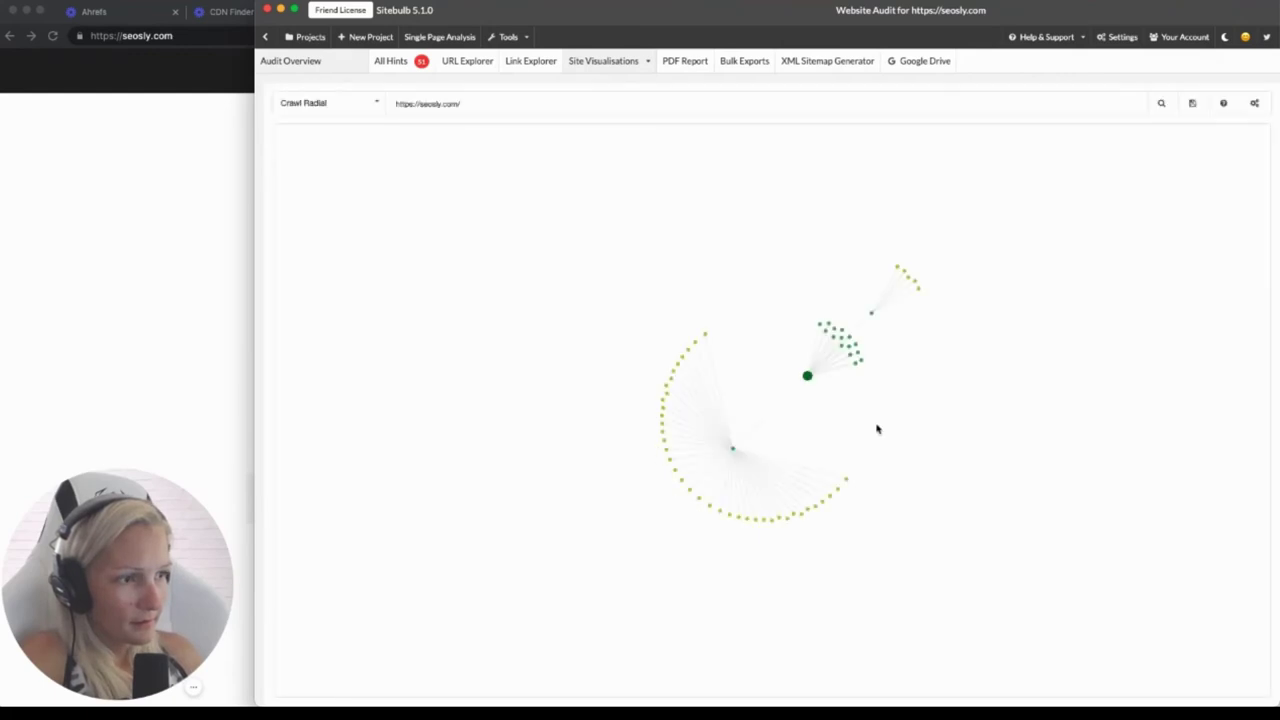
scroll(874, 426, up, 3)
drag(874, 426, 884, 347)
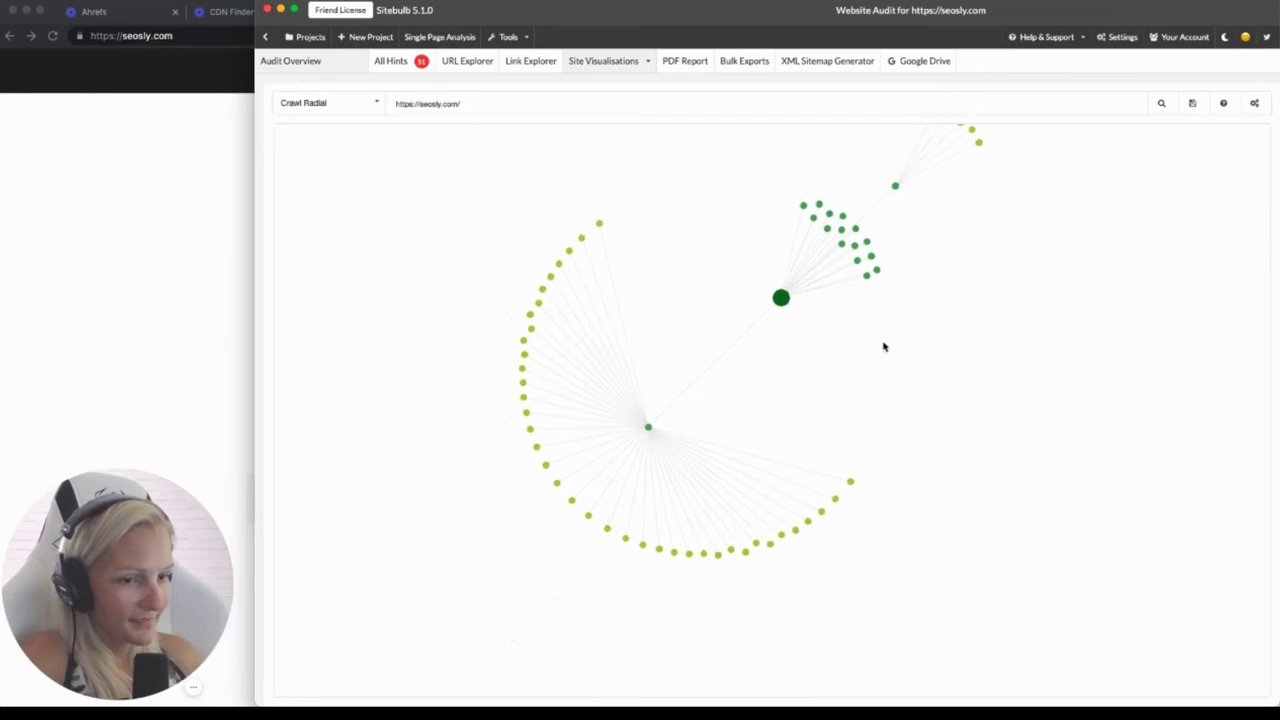
scroll(760, 385, down, 3)
scroll(657, 423, up, 5)
mouse_move(634, 402)
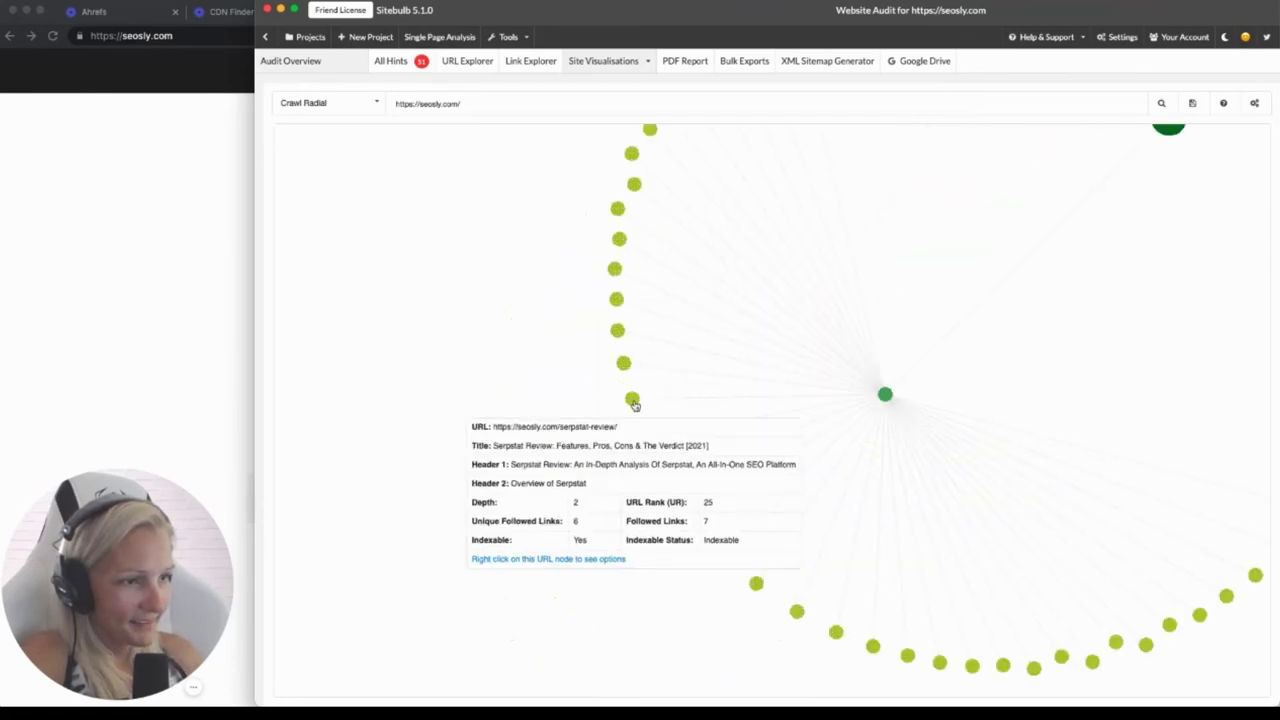
Open the Directory Map visualisation and inspect article nodes around the homepage, such as /first-input-delay/ and /organic-traffic-in-google-analytics/
click(620, 61)
click(606, 153)
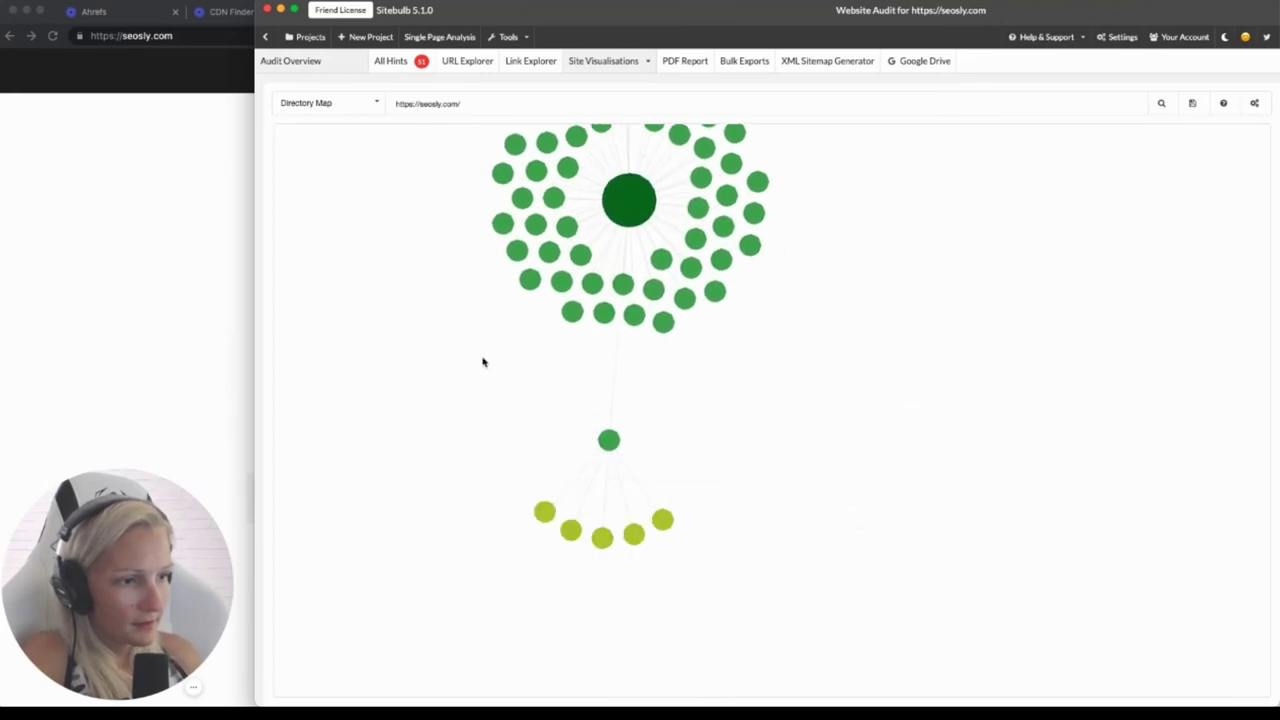
drag(742, 326, 757, 420)
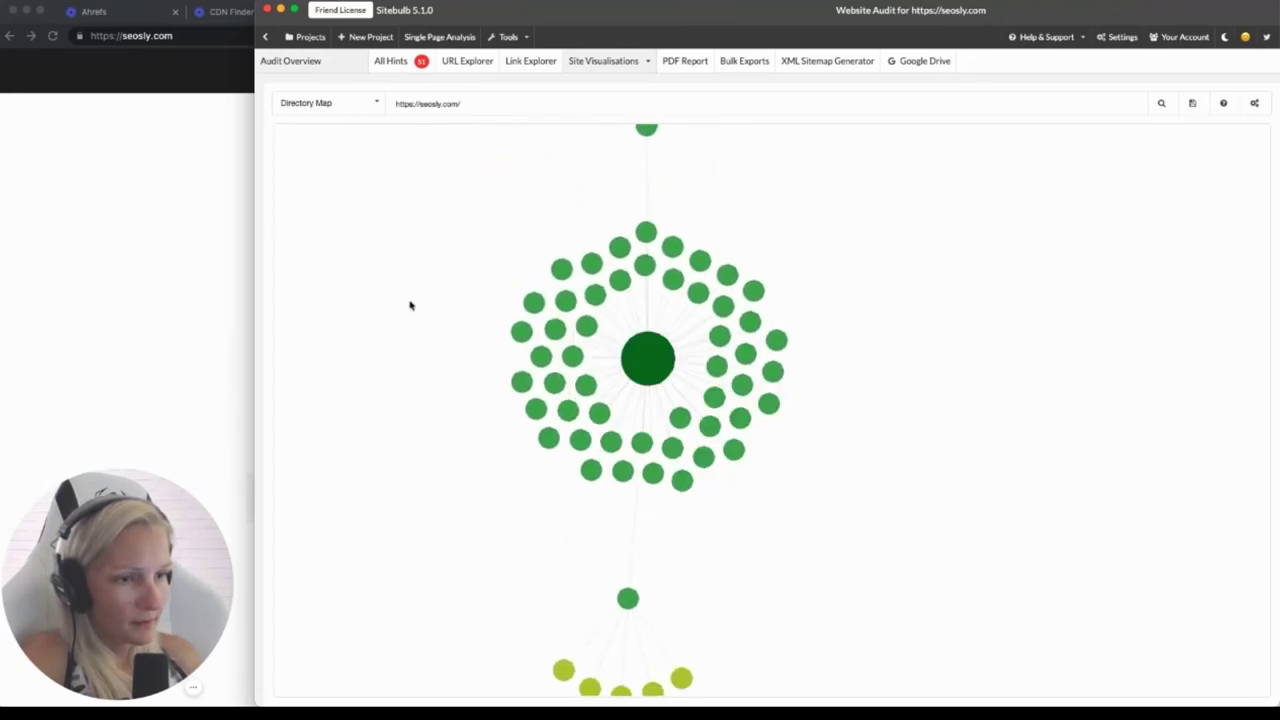
drag(409, 303, 407, 351)
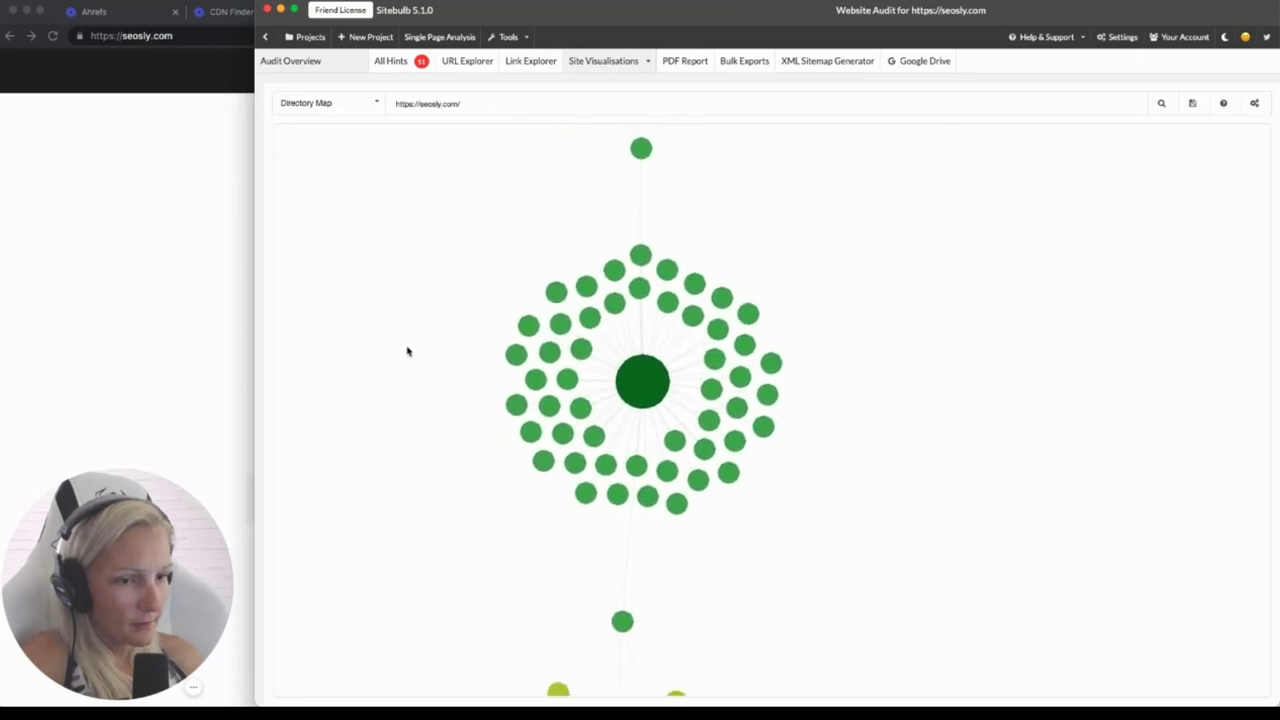
drag(482, 548, 451, 380)
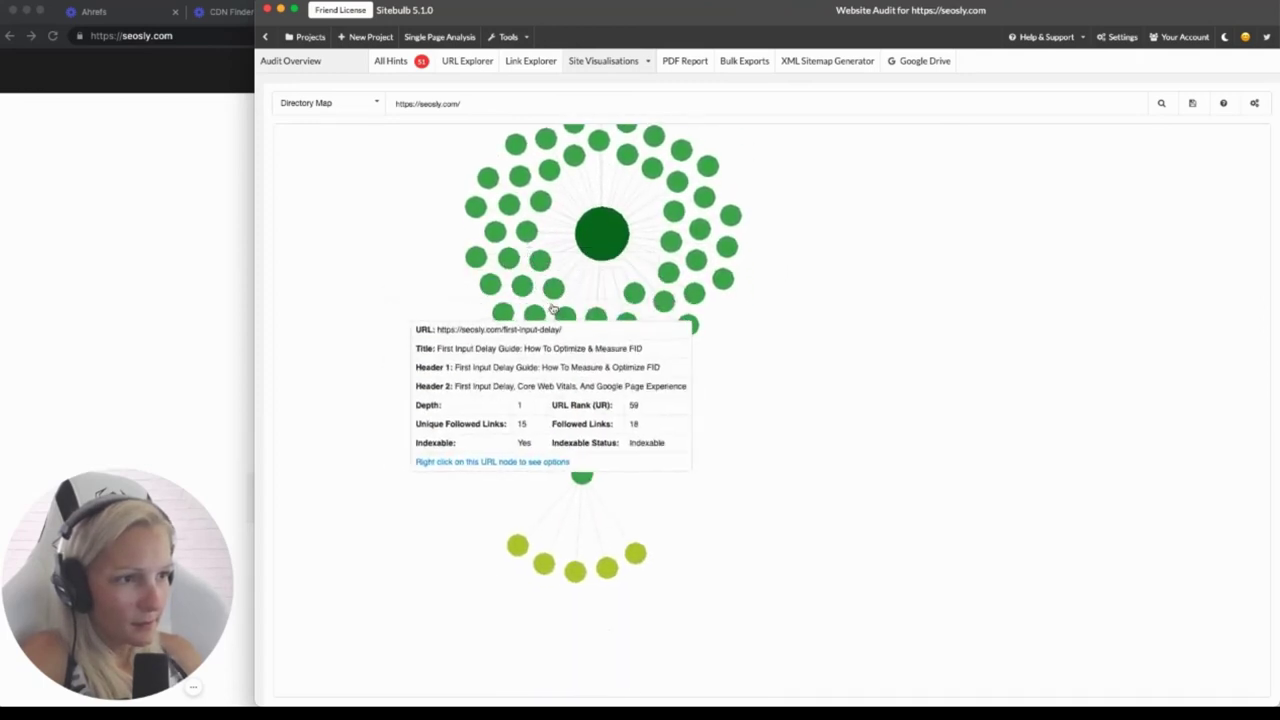
mouse_move(603, 304)
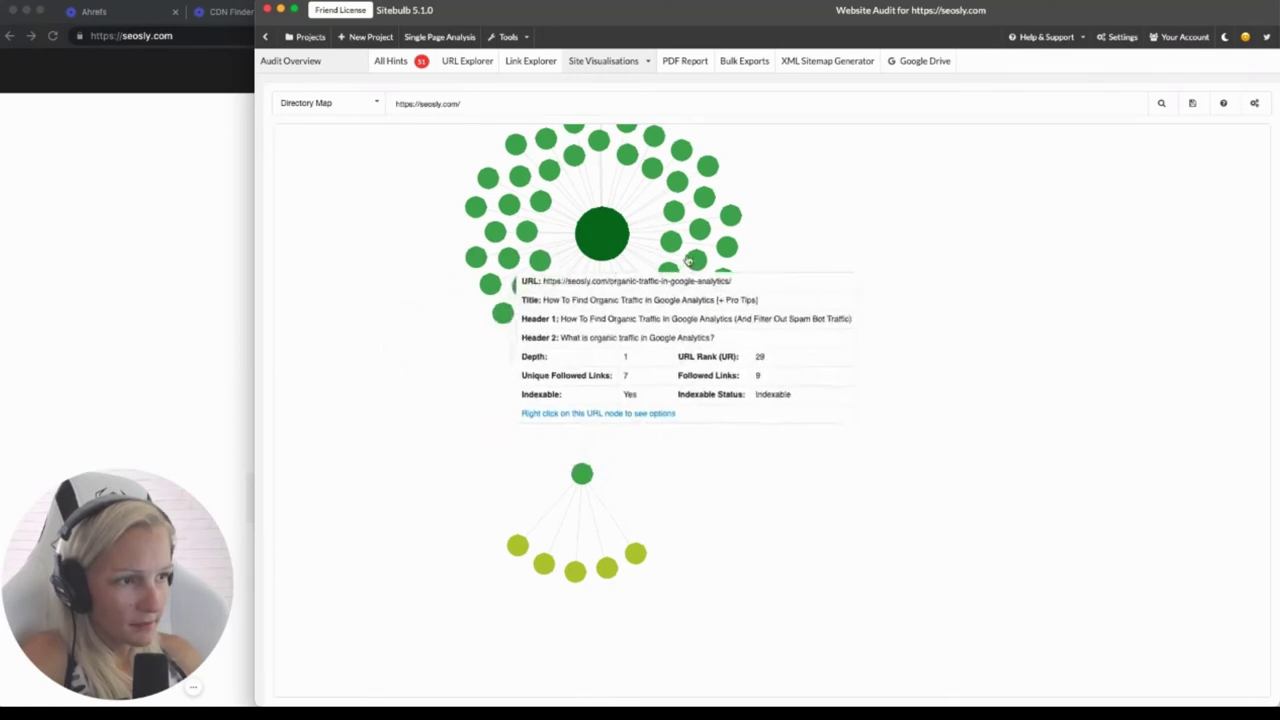
mouse_move(702, 214)
Inspect the URL details of the /blog/ node and its child pages, such as /blog/seo/, in the Directory Map
mouse_move(585, 470)
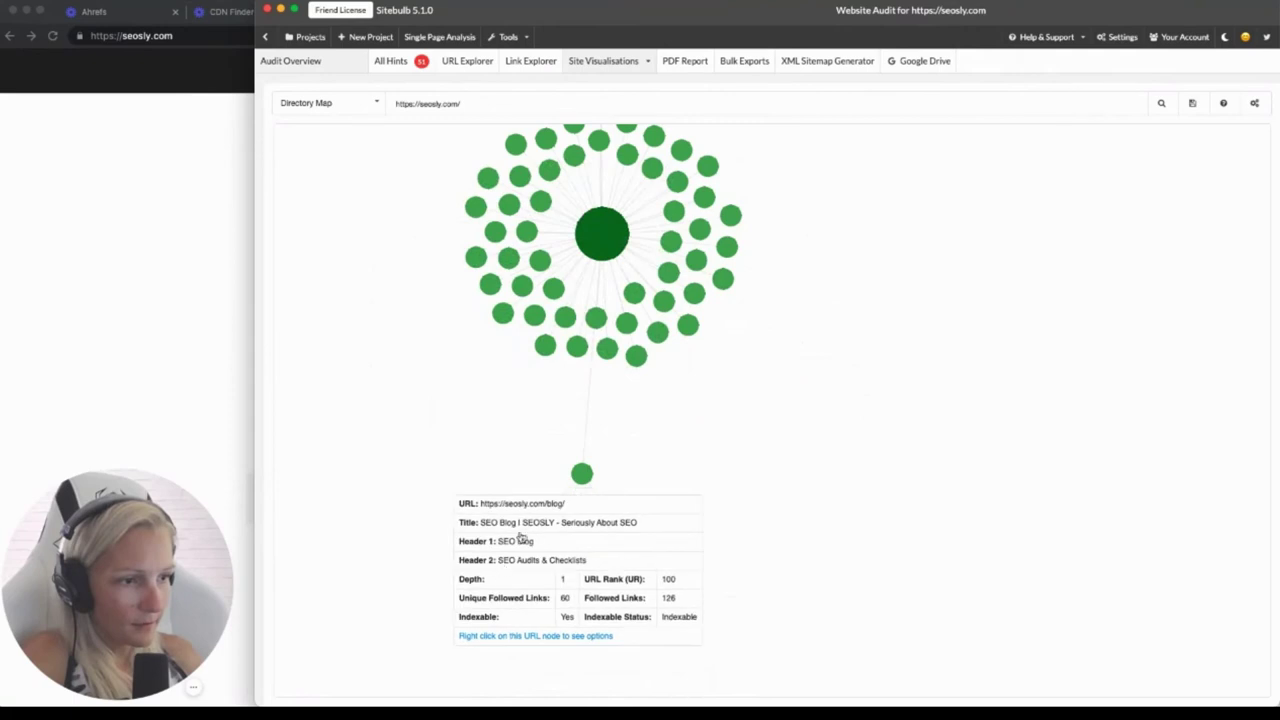
click(583, 471)
mouse_move(517, 547)
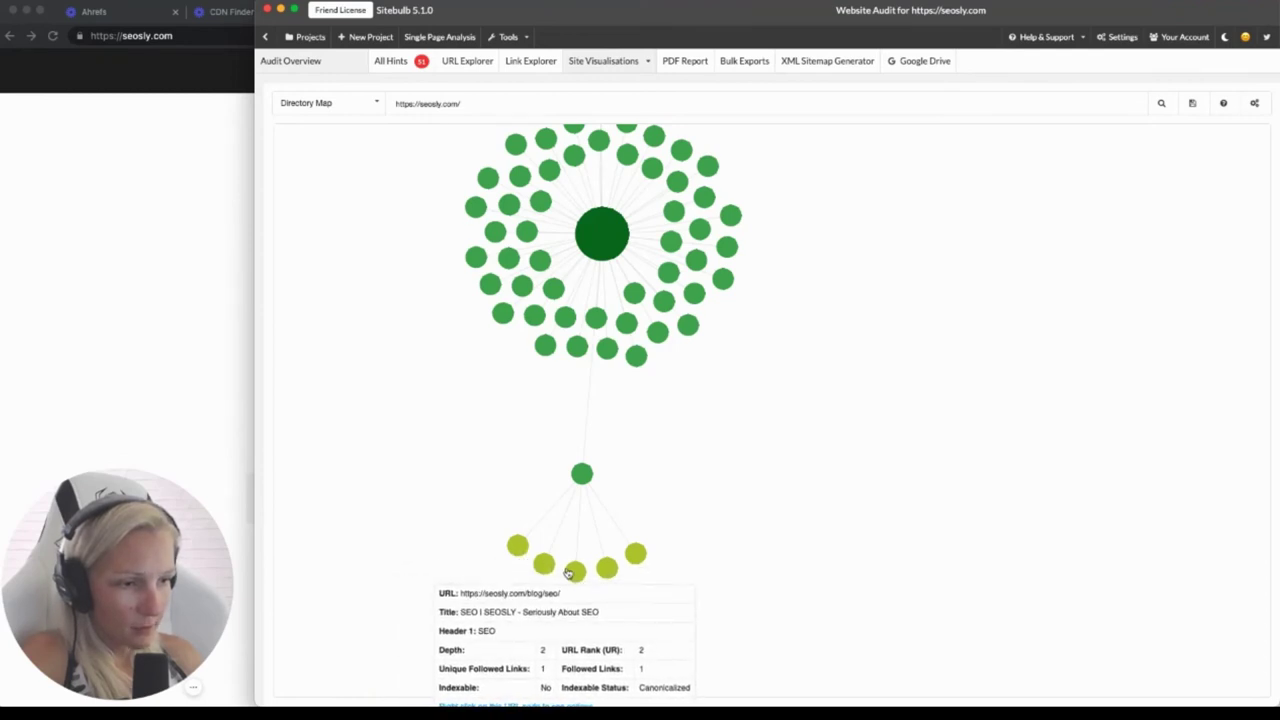
mouse_move(635, 563)
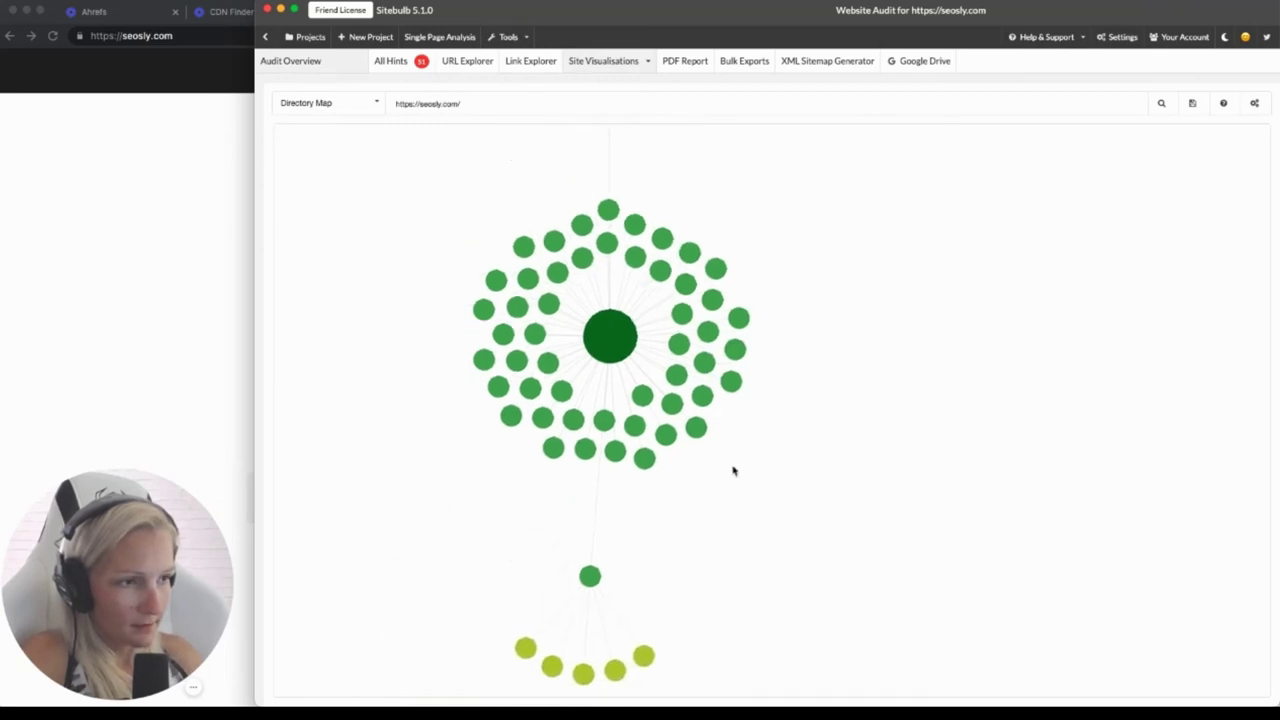
Examine the two directory branches and the ring of root-level pages around the homepage in the Directory Map
mouse_move(734, 272)
mouse_down()
mouse_move(723, 446)
mouse_move(743, 280)
mouse_up()
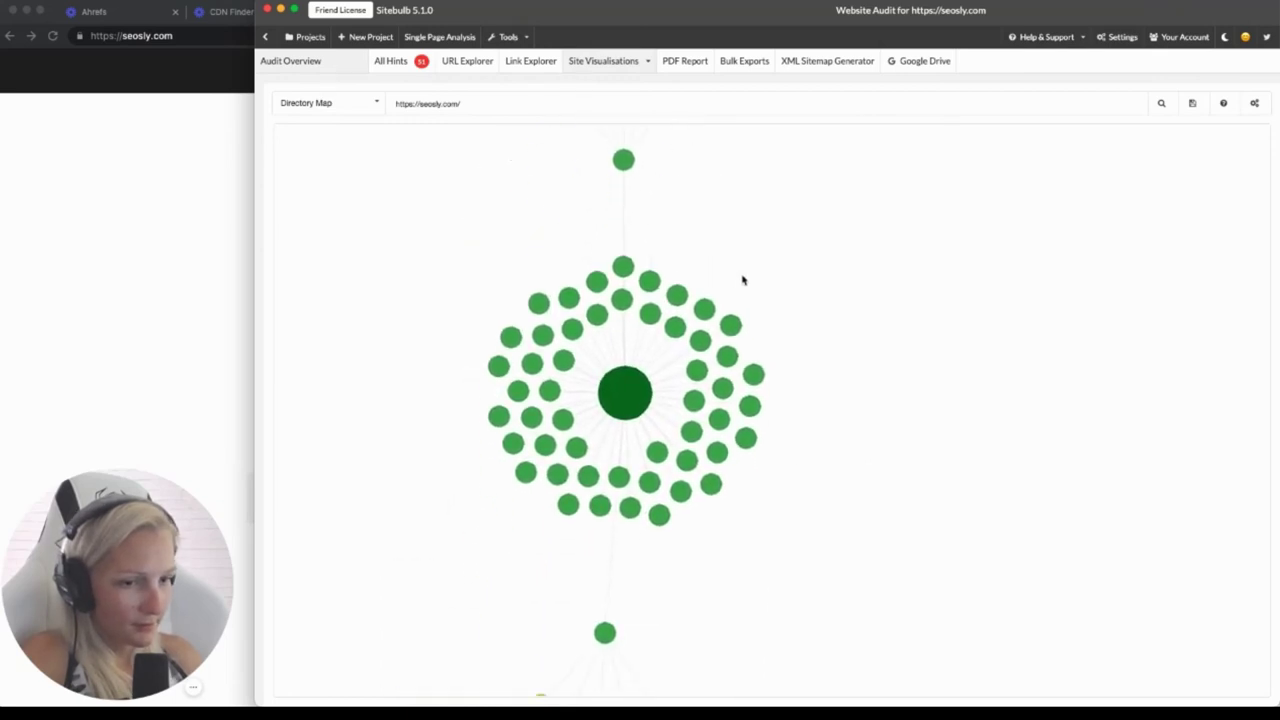
mouse_move(578, 387)
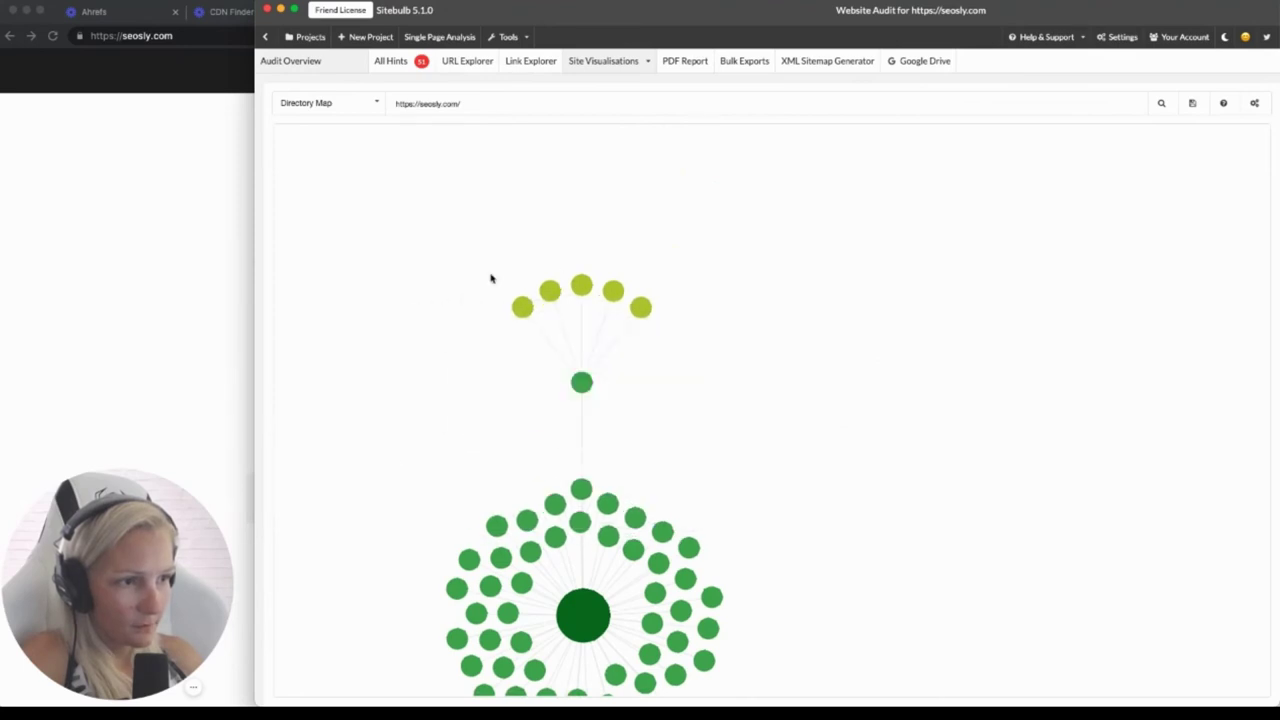
scroll(371, 360, down, 5)
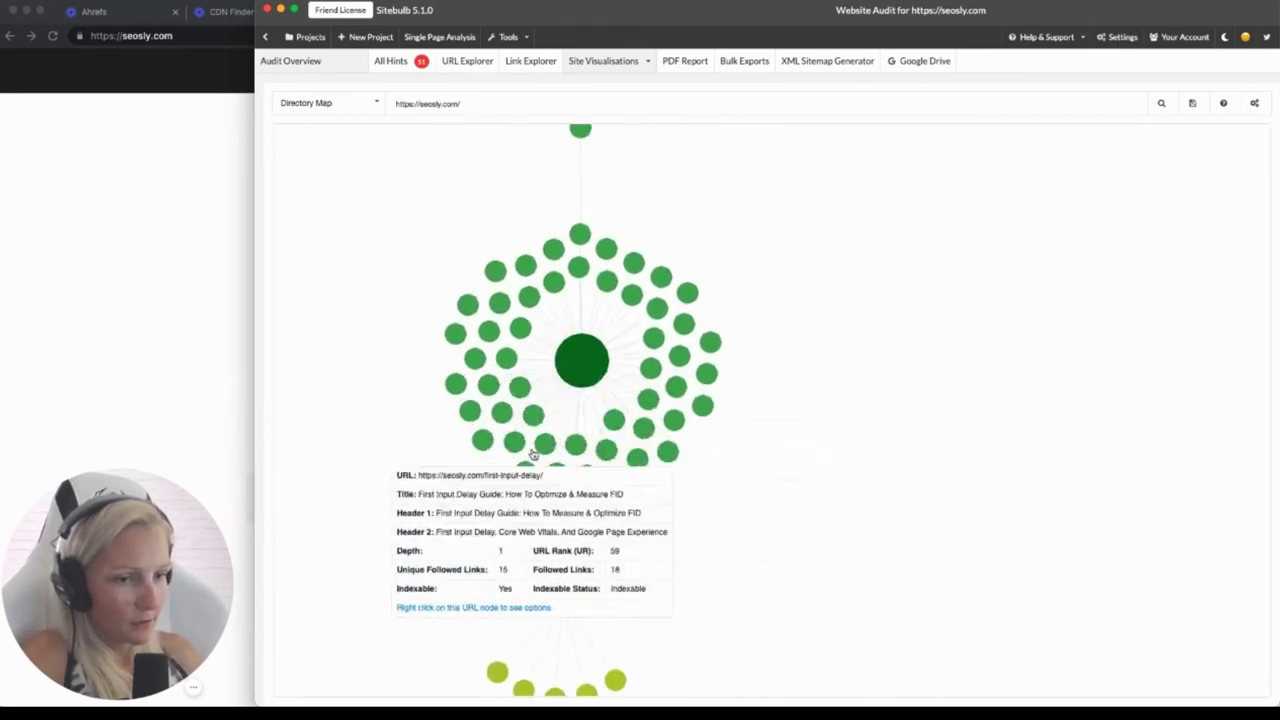
scroll(791, 543, down, 1)
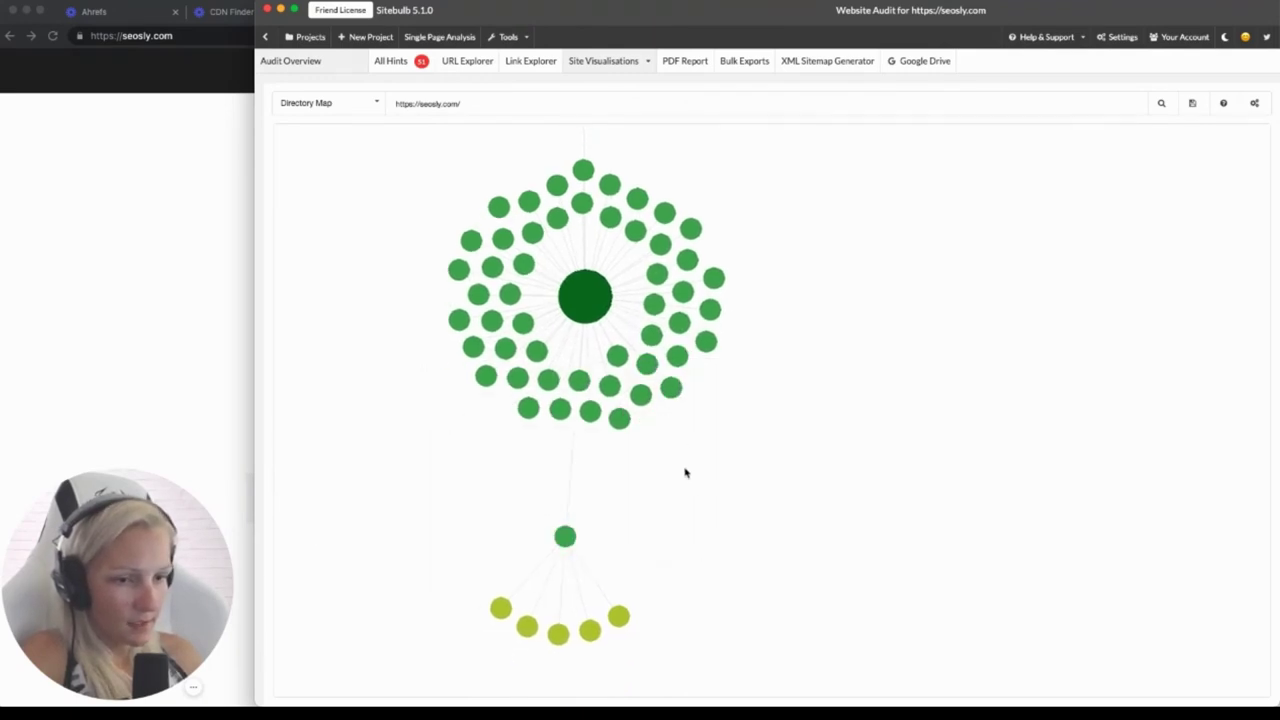
scroll(715, 468, down, 1)
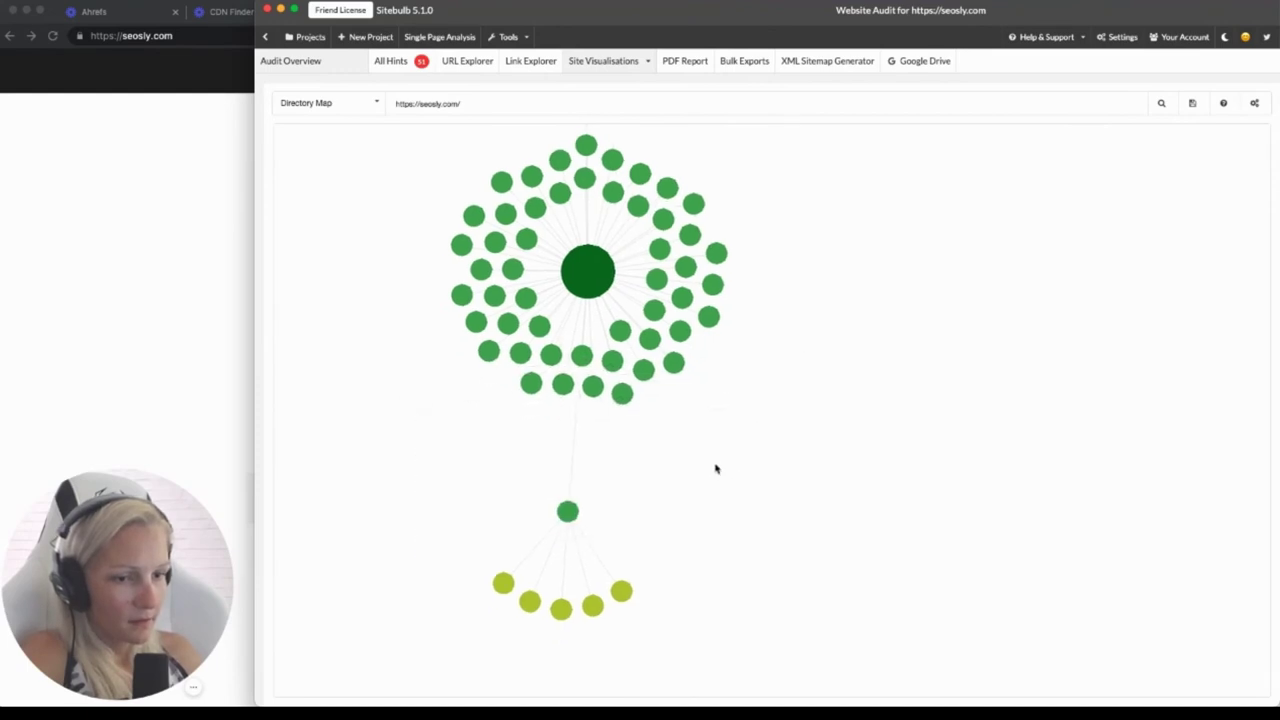
drag(715, 468, 738, 445)
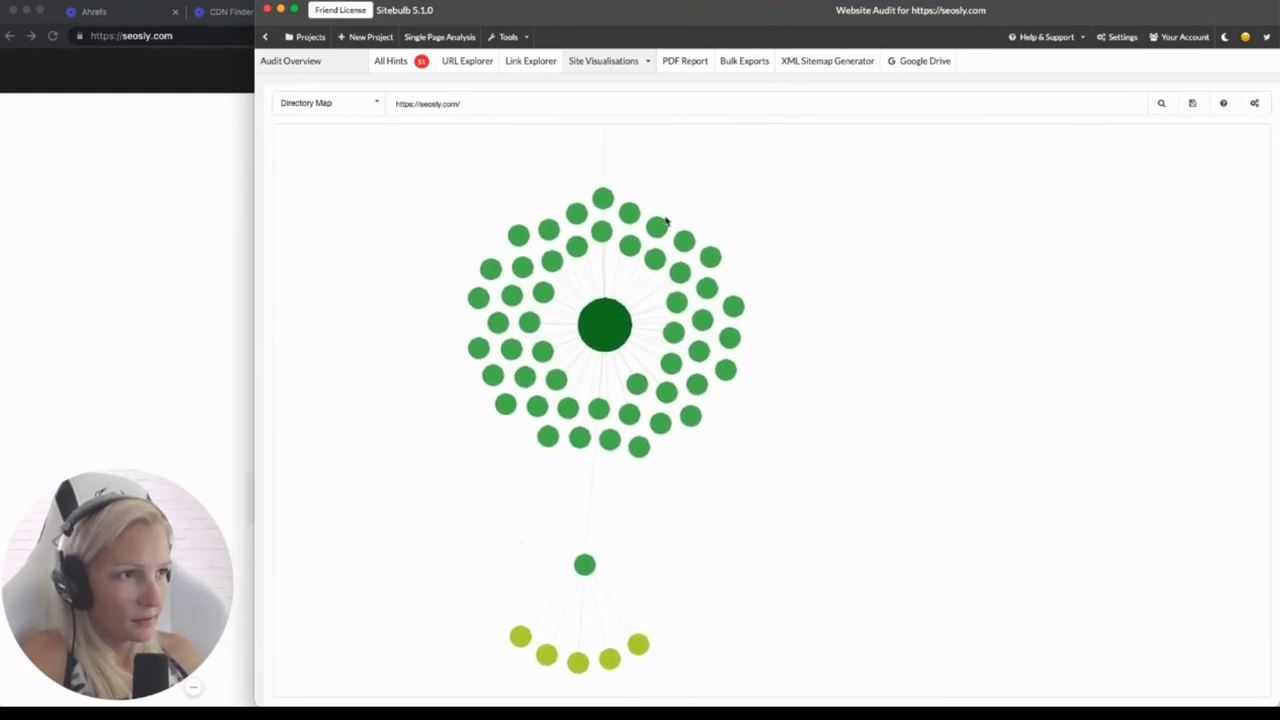
Open the Directory Tree visualisation and look over the homepage's branches and their child nodes
click(632, 61)
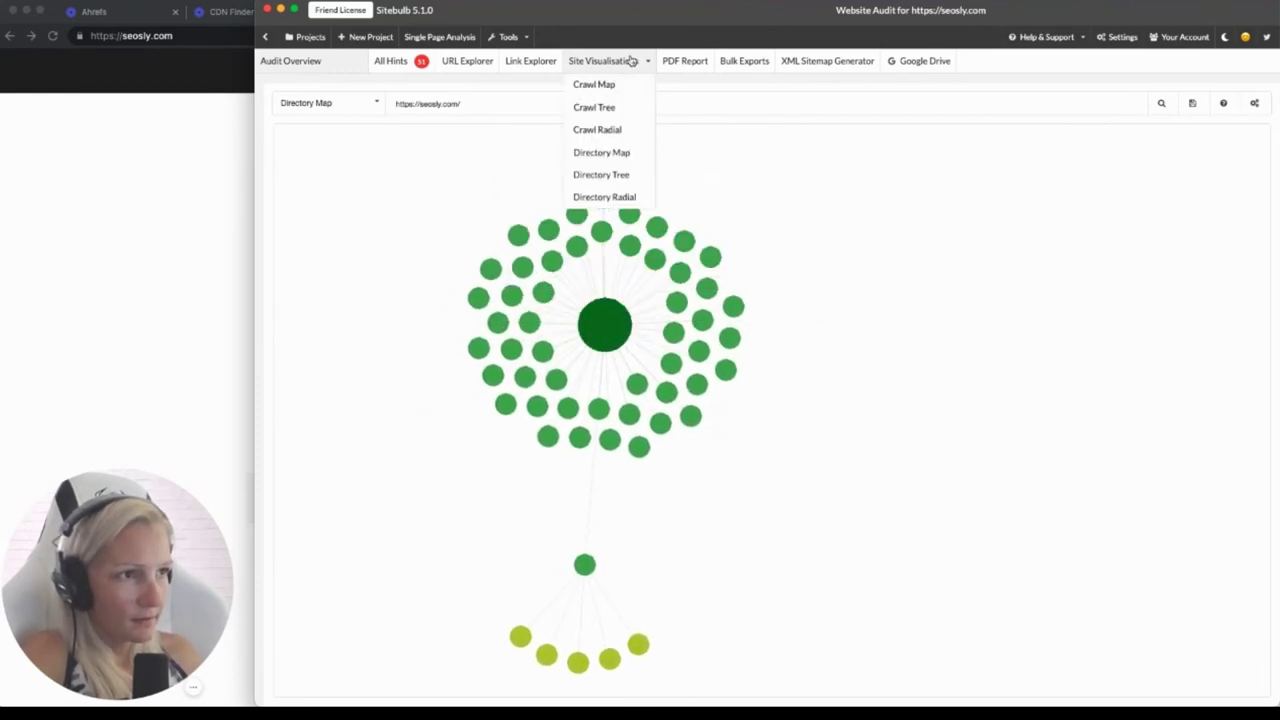
click(620, 176)
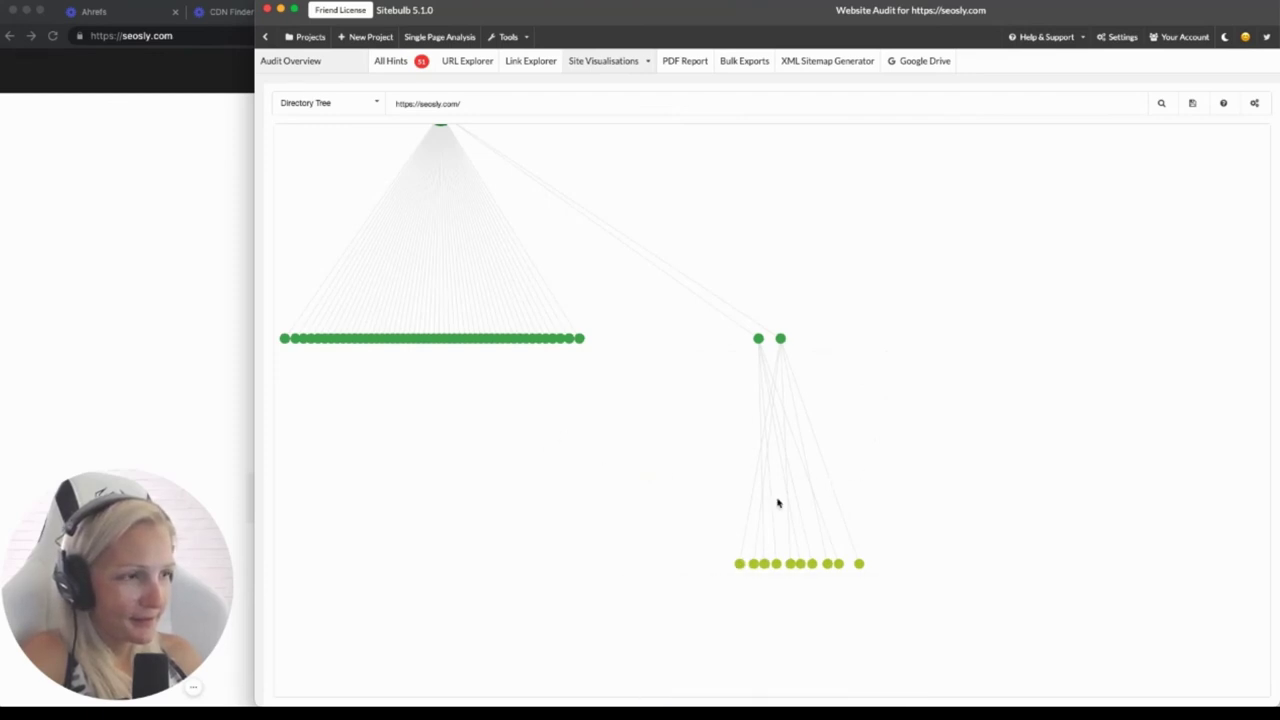
click(600, 70)
click(601, 174)
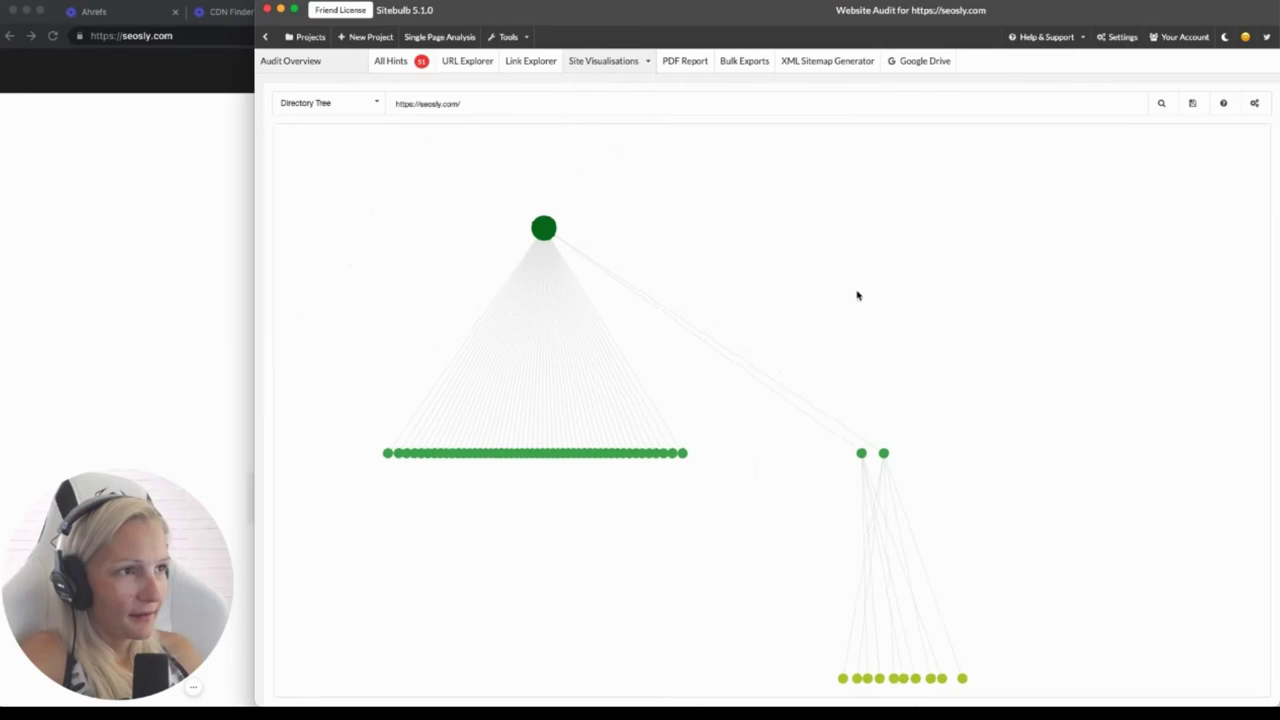
Open the Directory Radial visualisation and inspect the homepage node, the /privacy-search-engines/ node and the outlying directory branch
click(597, 63)
click(604, 199)
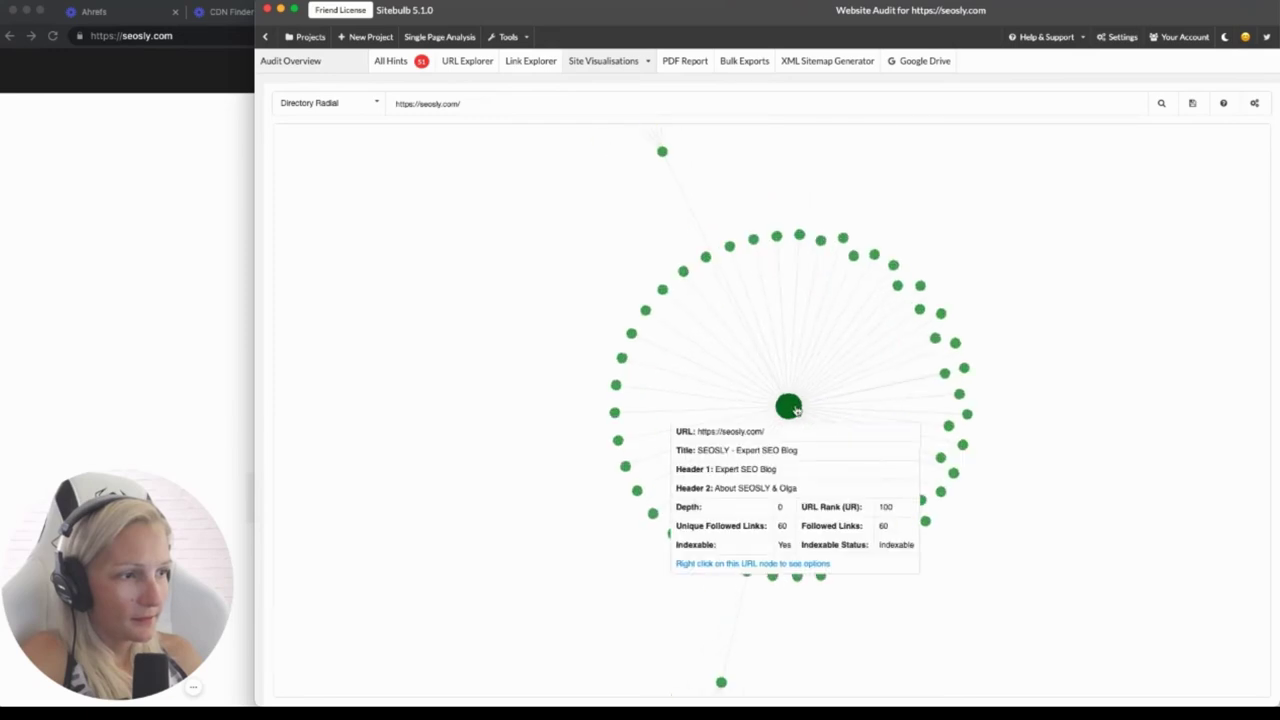
scroll(785, 412, up, 3)
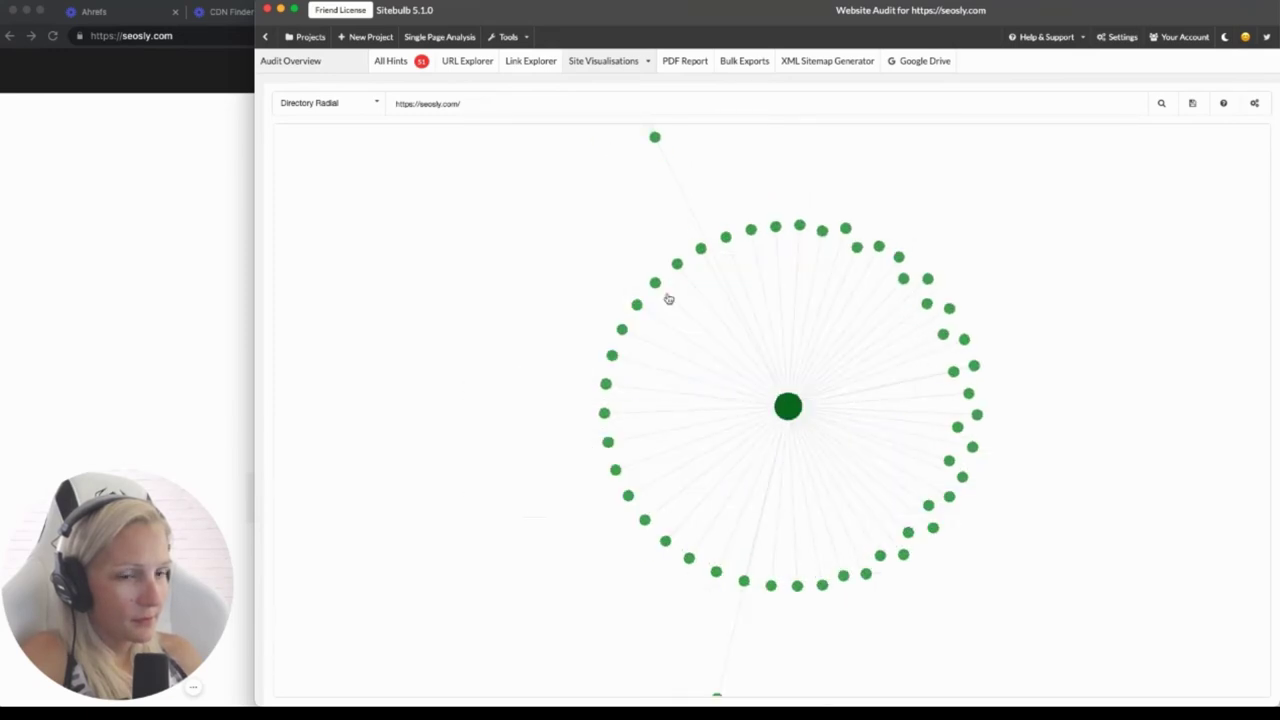
mouse_move(618, 407)
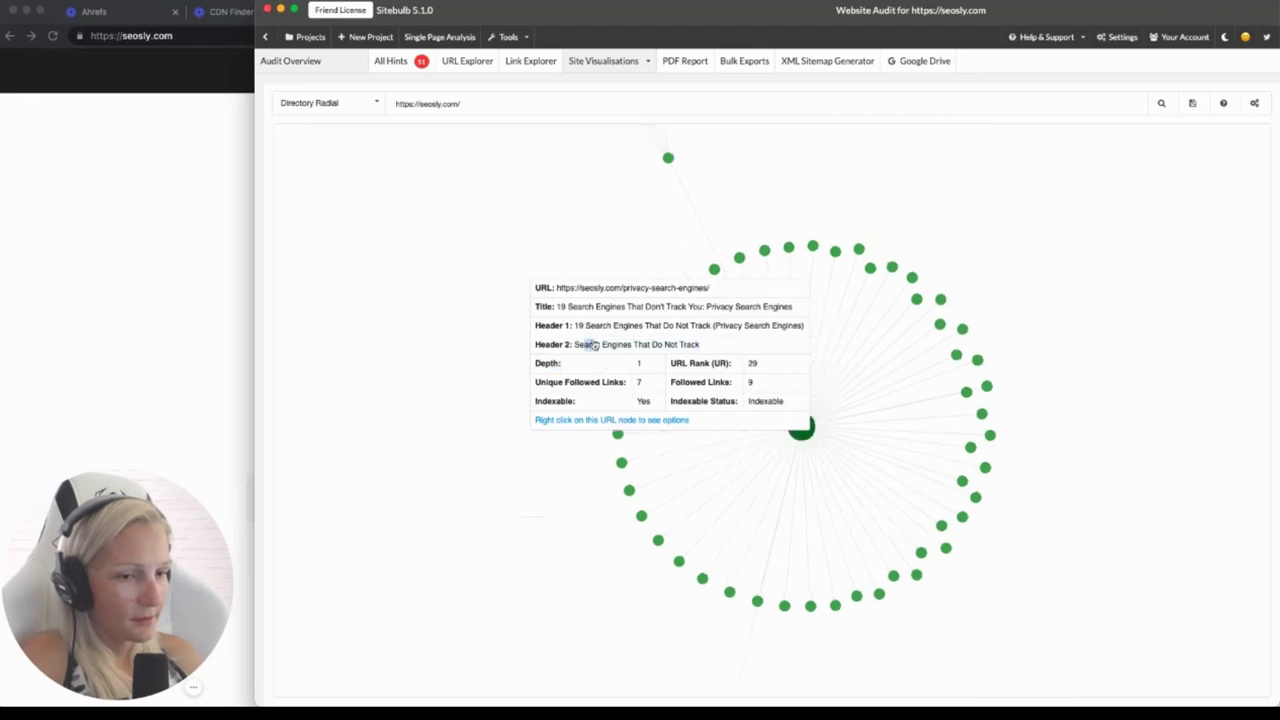
mouse_move(750, 290)
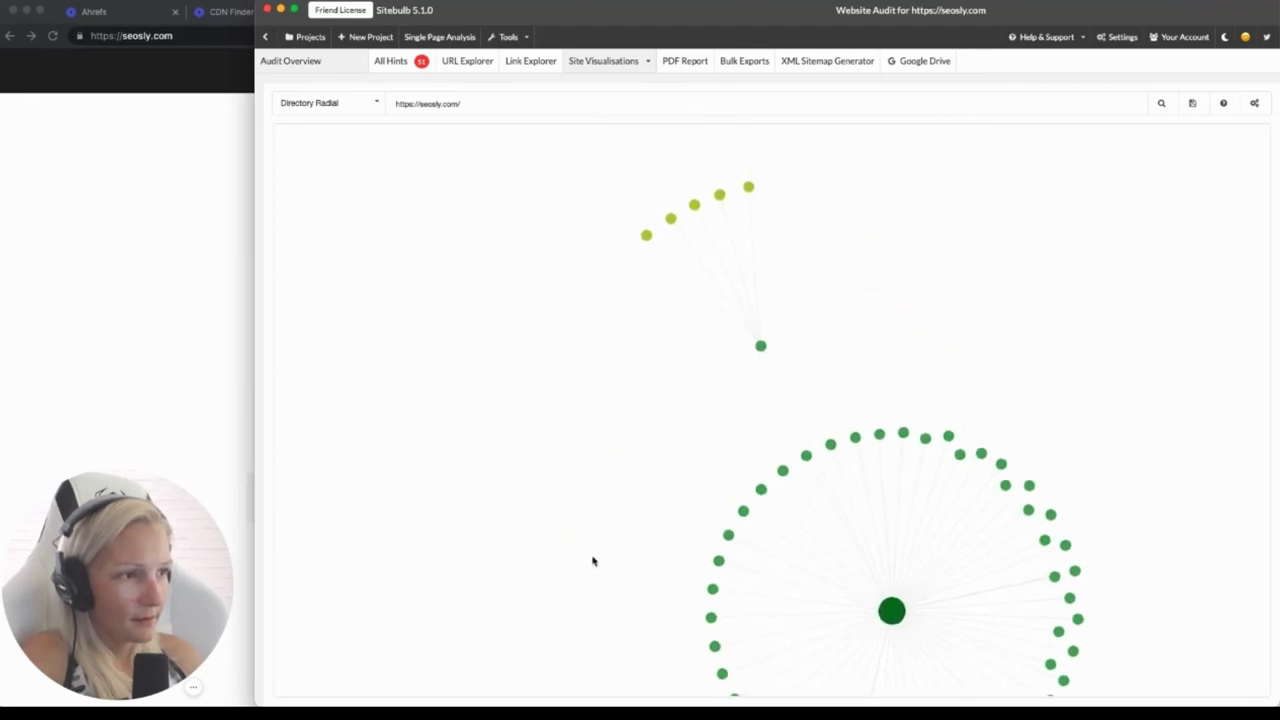
drag(606, 457, 527, 154)
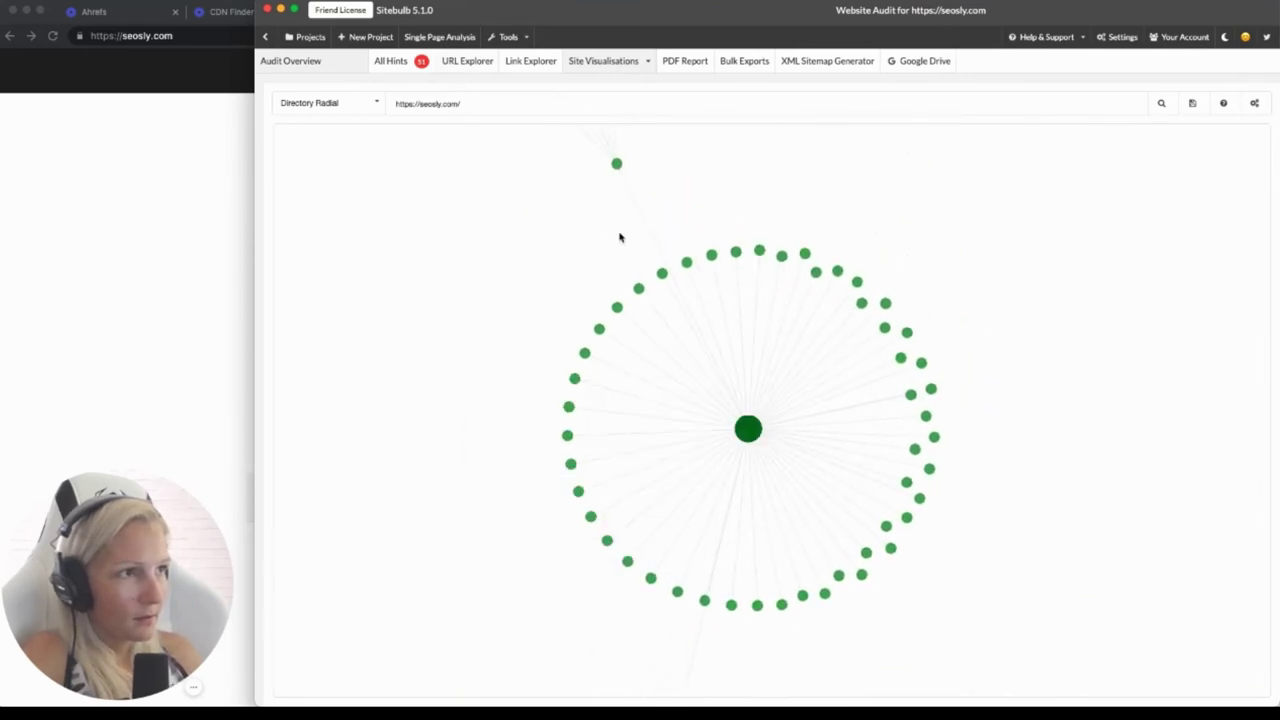
Generate a PDF report with all information and data options included, save it as seosly_com_audit_report.pdf in Downloads, and bring the report window into full view
click(680, 61)
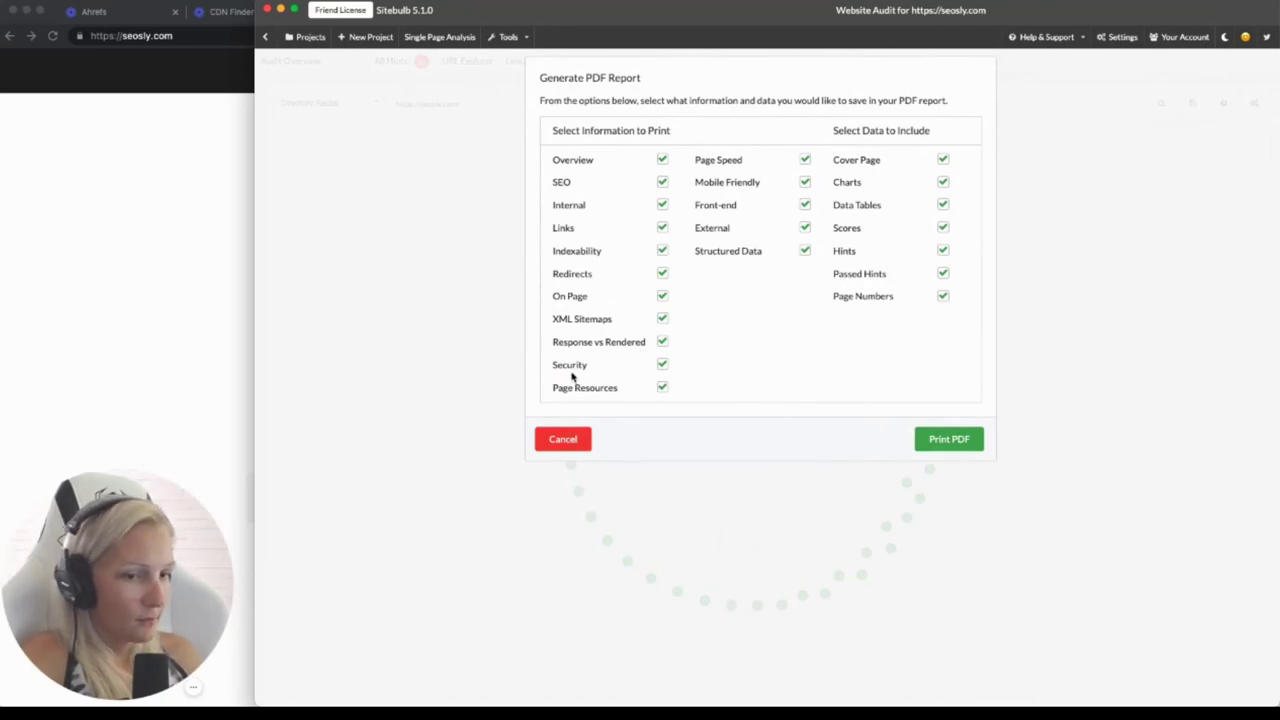
click(933, 443)
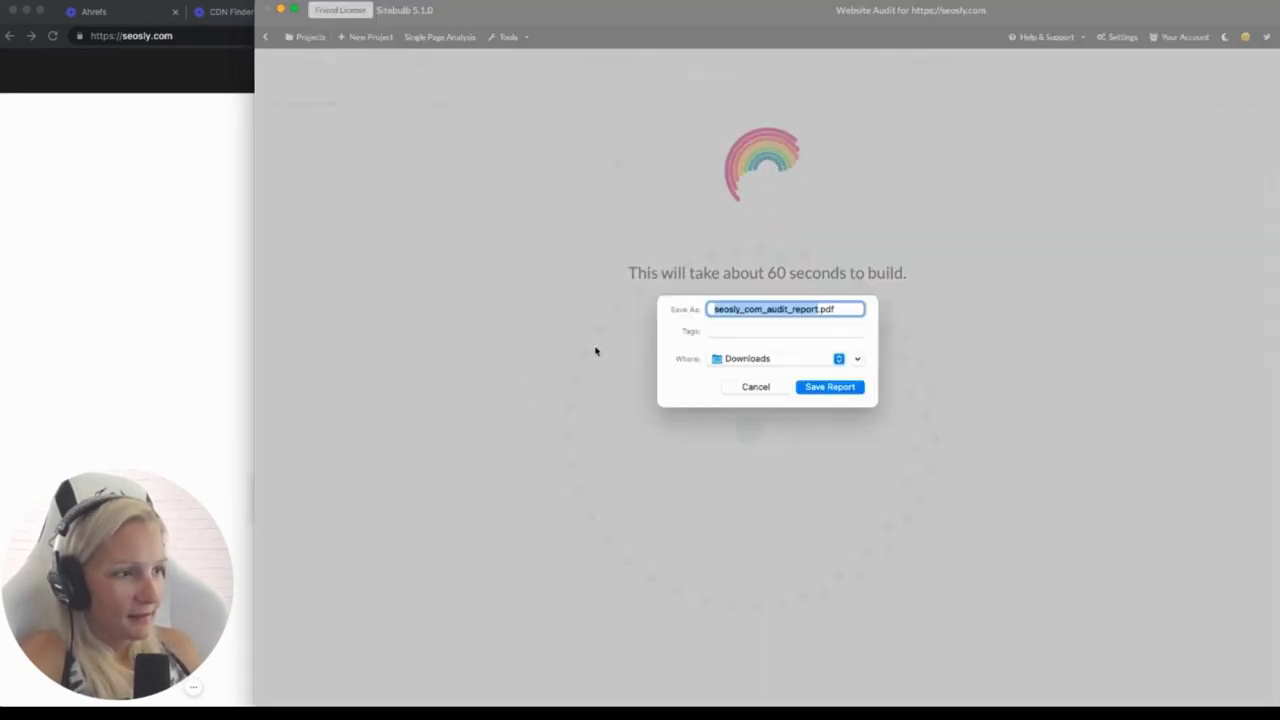
click(750, 358)
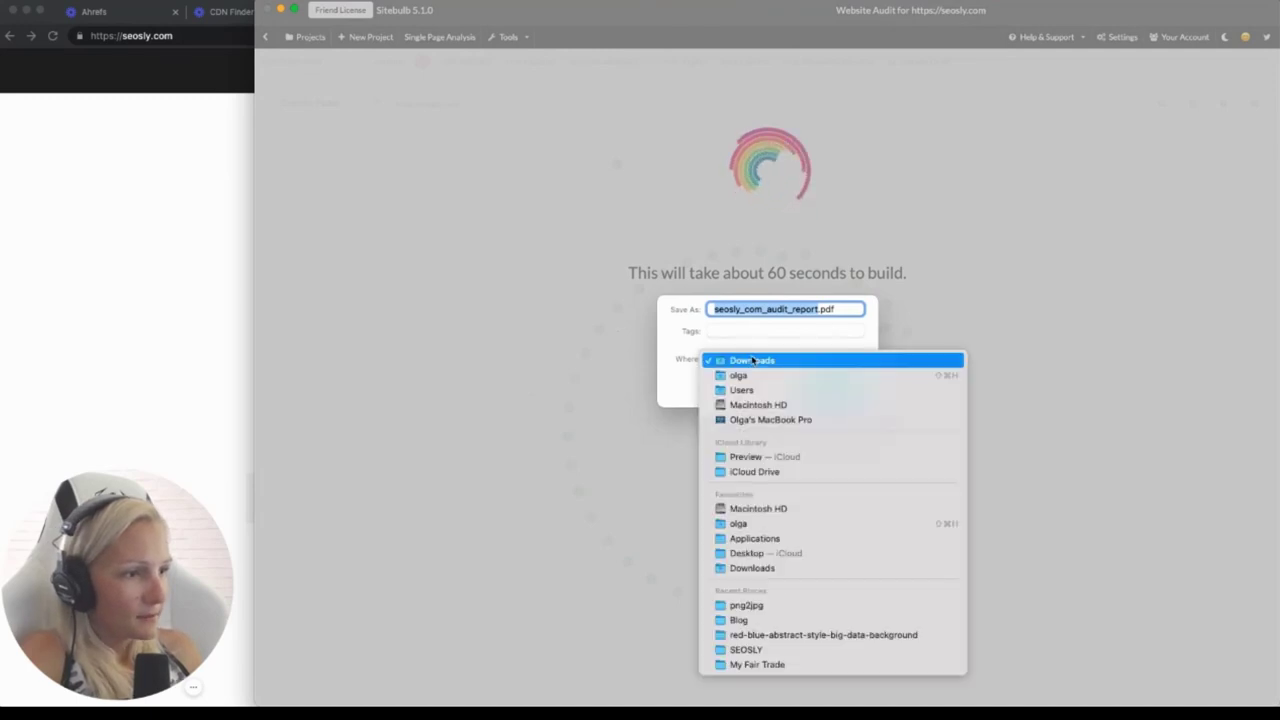
click(752, 360)
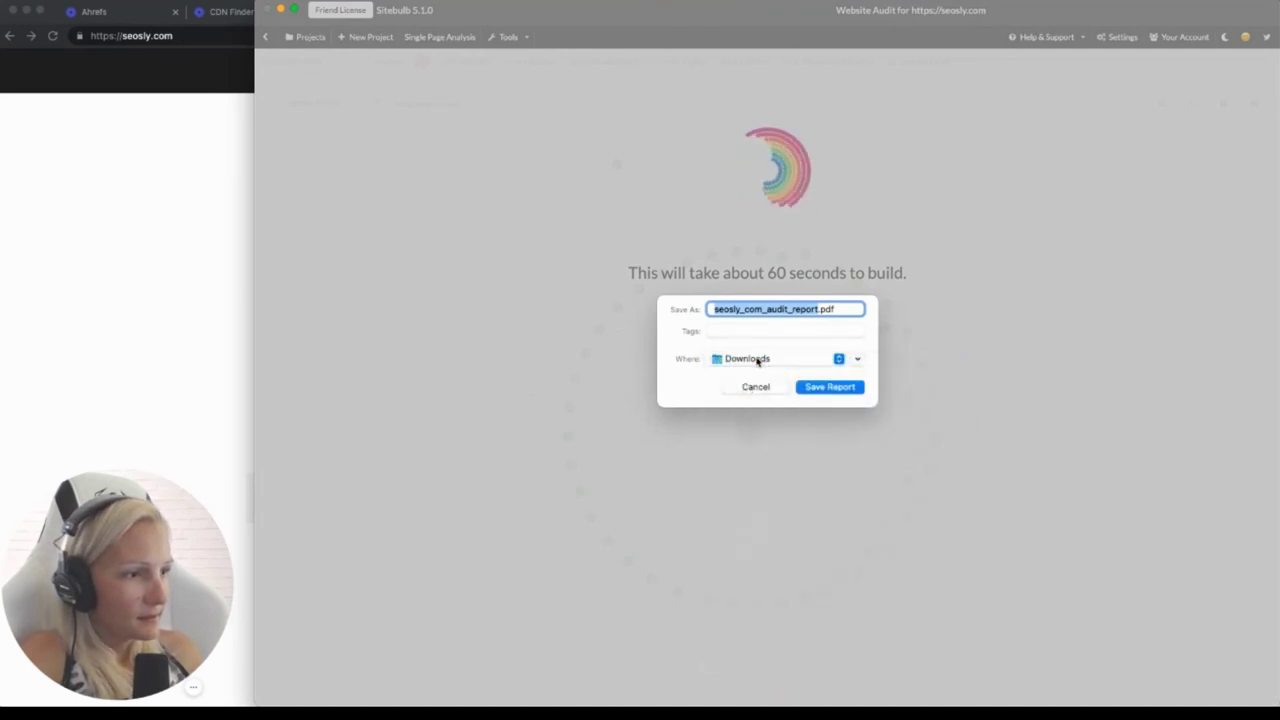
click(838, 392)
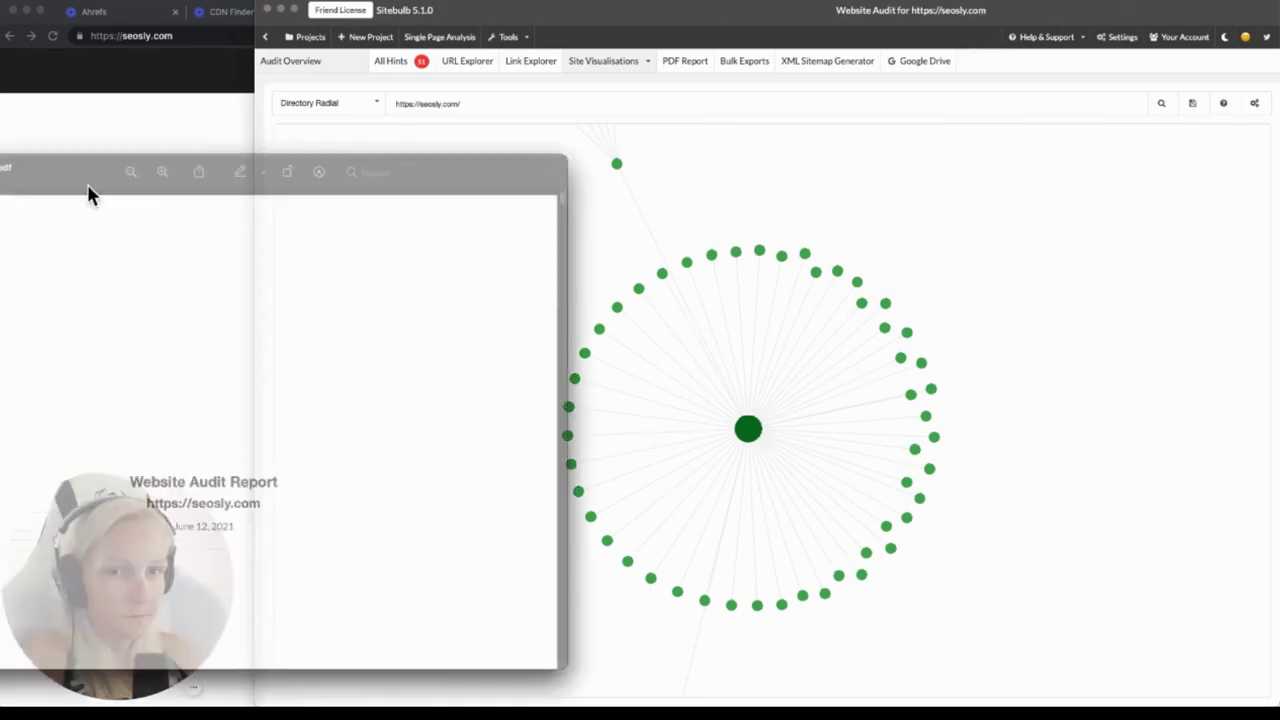
drag(86, 194, 643, 78)
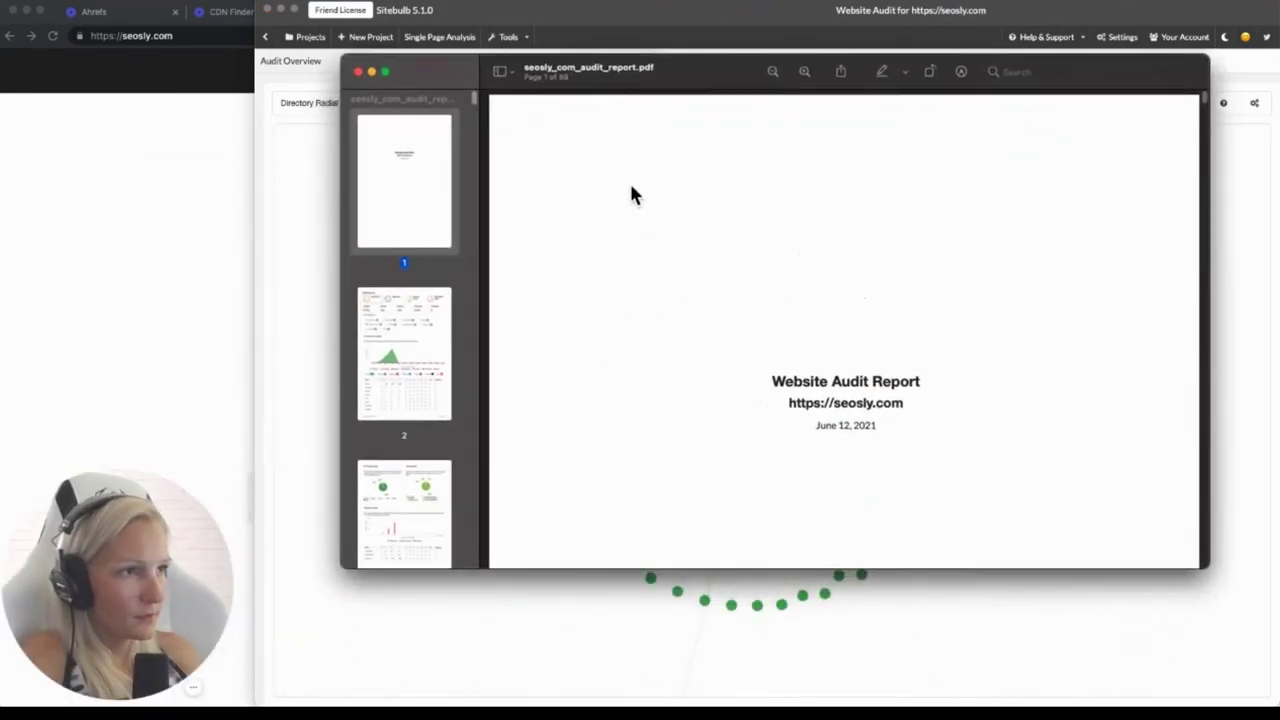
Read the PDF report's cover and Audit Overview pages, including the HTTP Status Codes, URL Type by Depth, HTML URL Sources and content type charts
scroll(721, 368, down, 10)
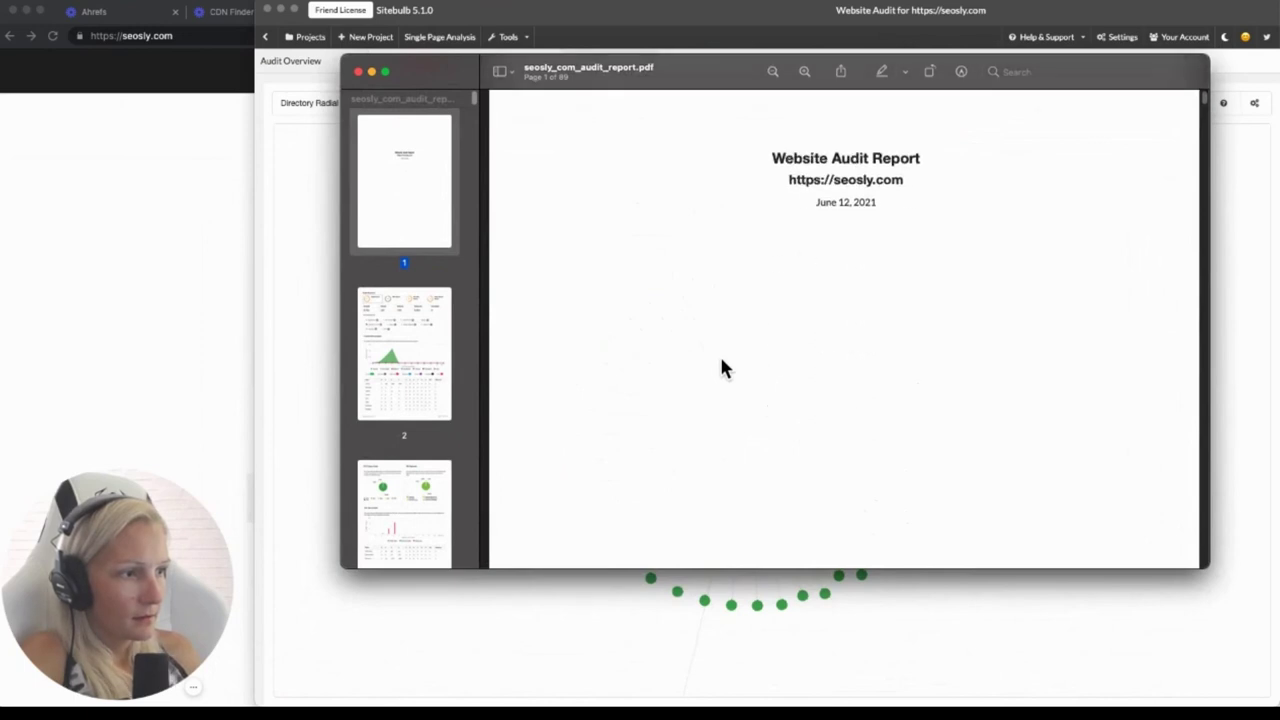
scroll(697, 338, down, 10)
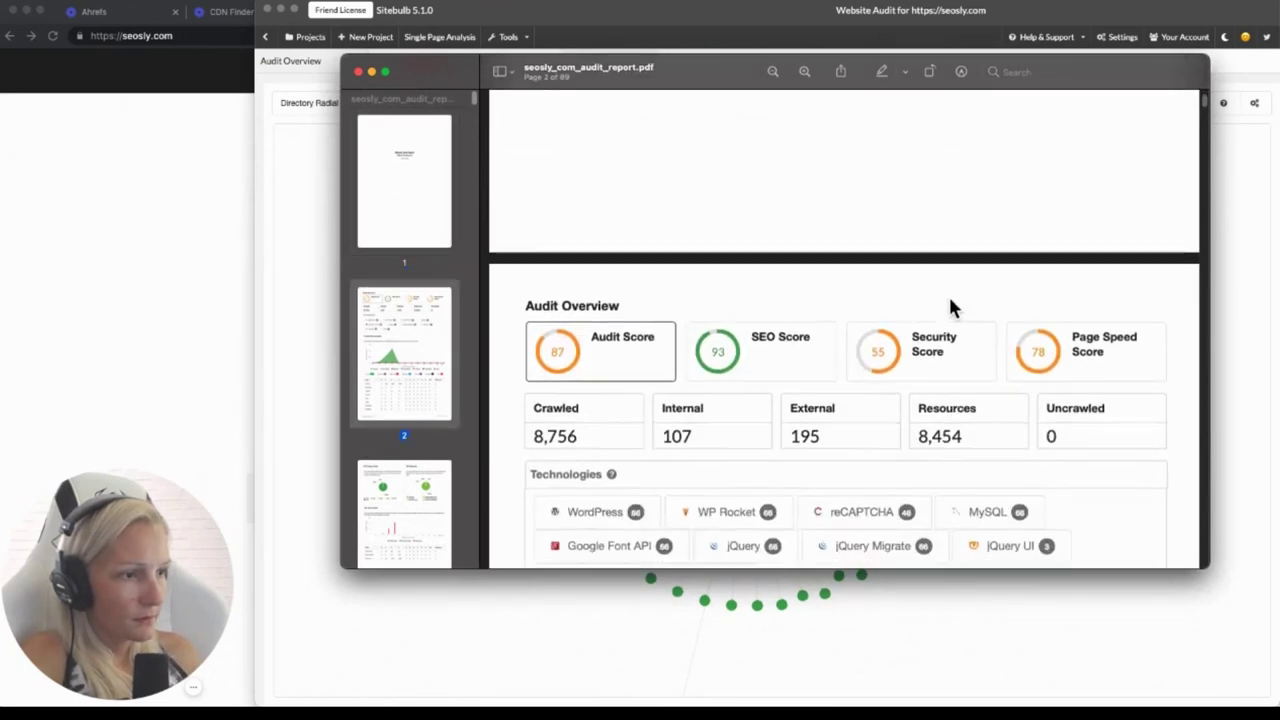
scroll(922, 297, down, 10)
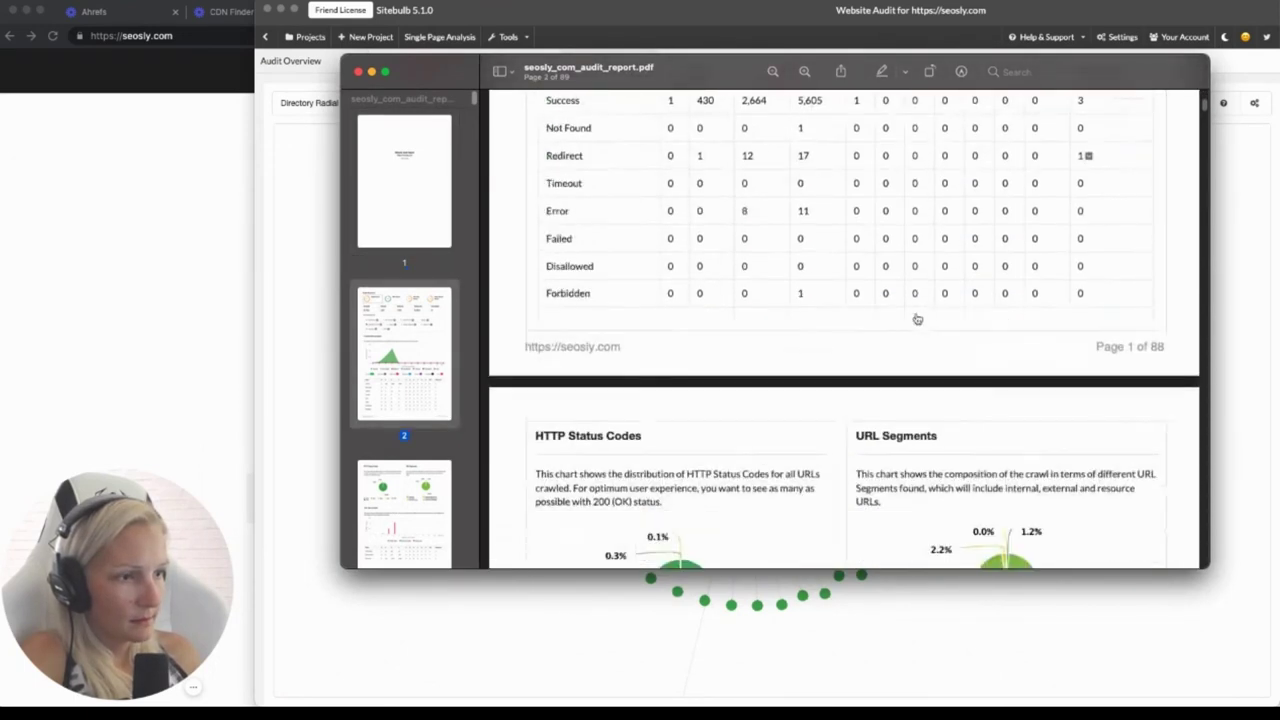
scroll(836, 230, down, 10)
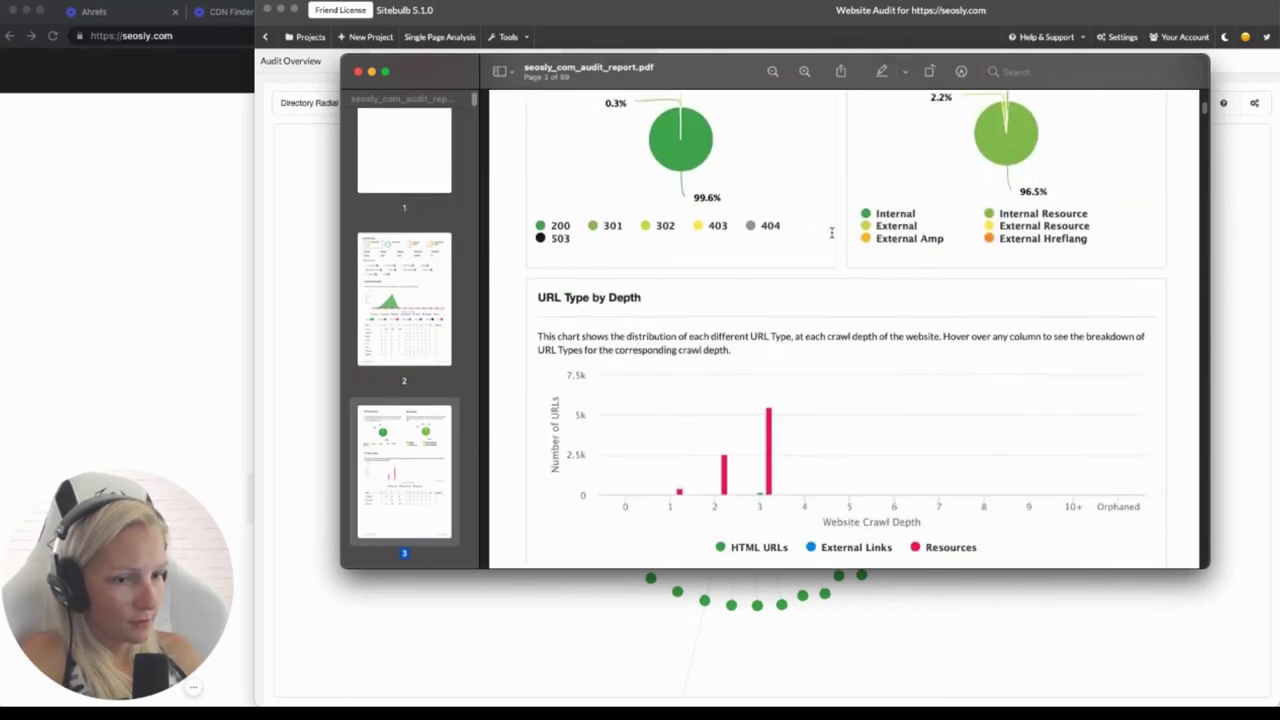
scroll(834, 250, down, 10)
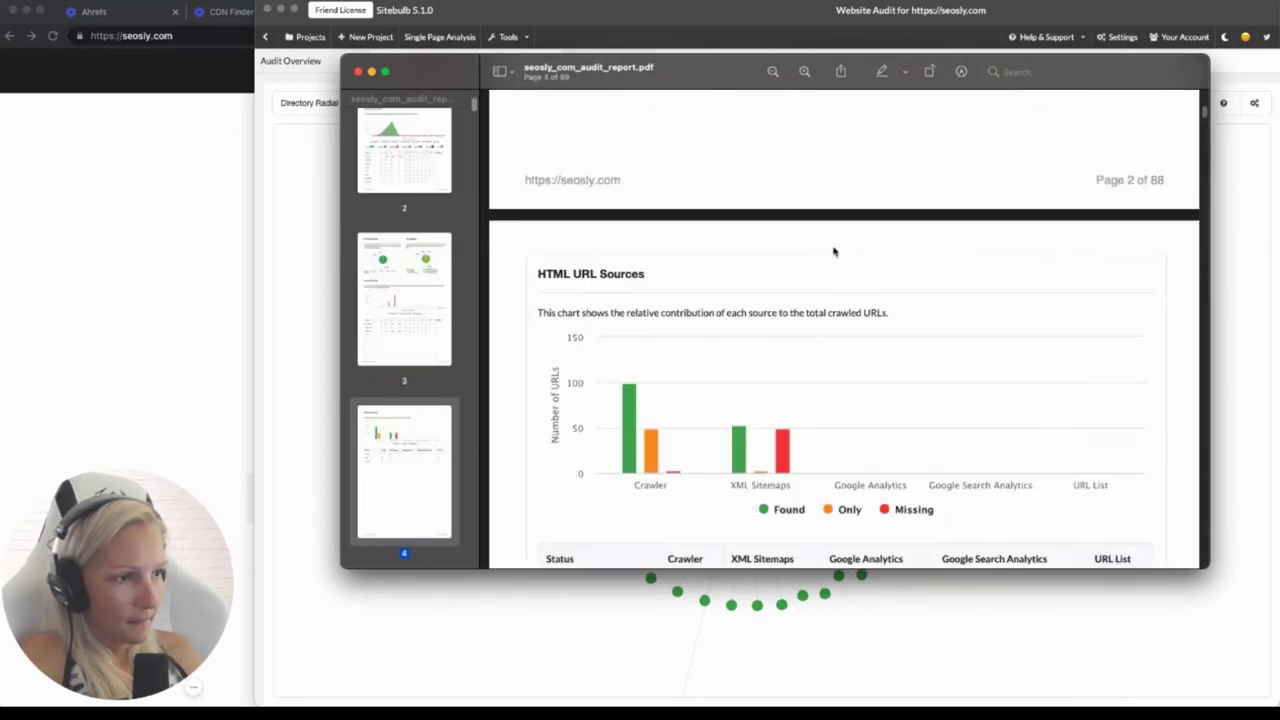
scroll(830, 257, down, 10)
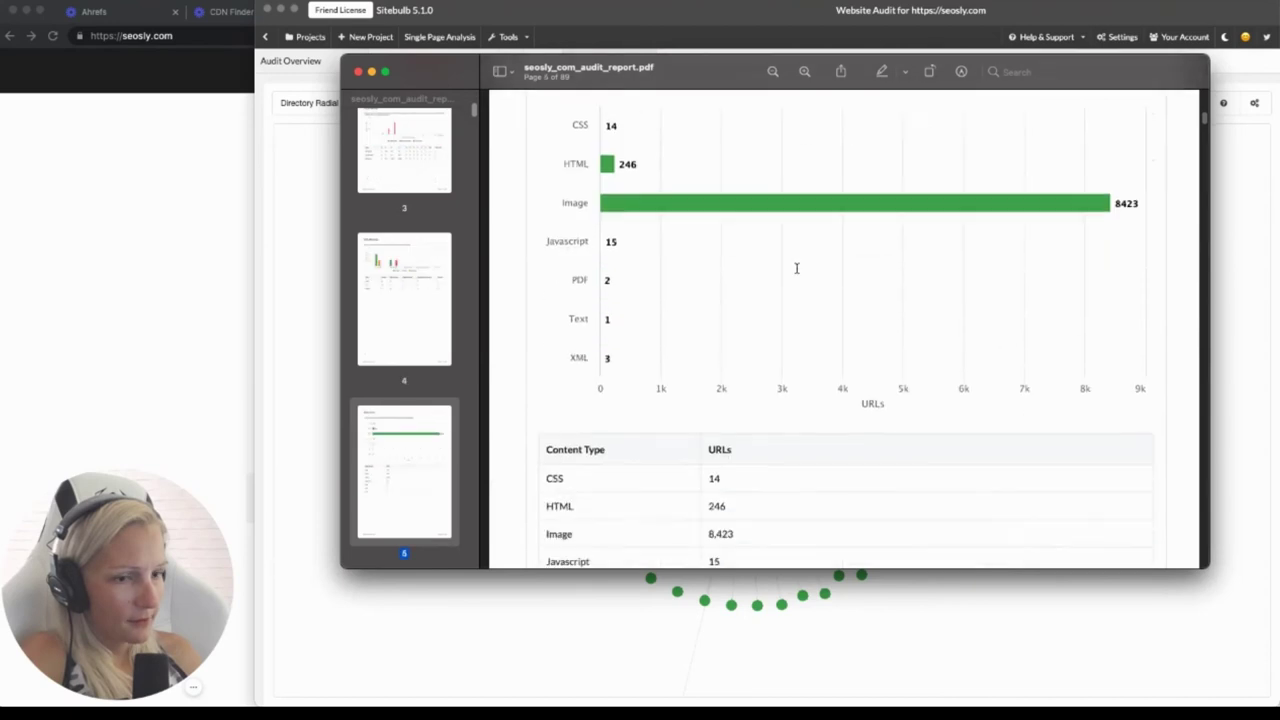
scroll(1143, 149, down, 10)
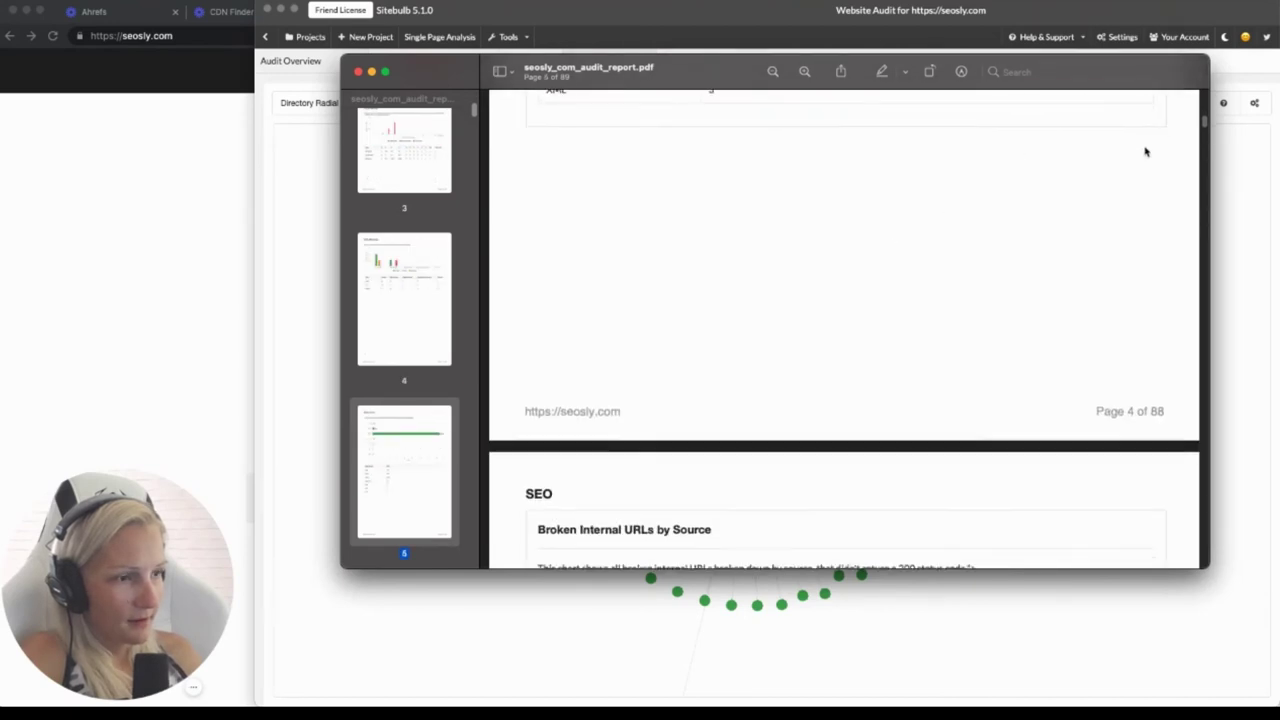
Review the PDF's SEO section, covering broken URLs by source, the SEO Score and the Critical to Low hints
scroll(1150, 200, down, 3)
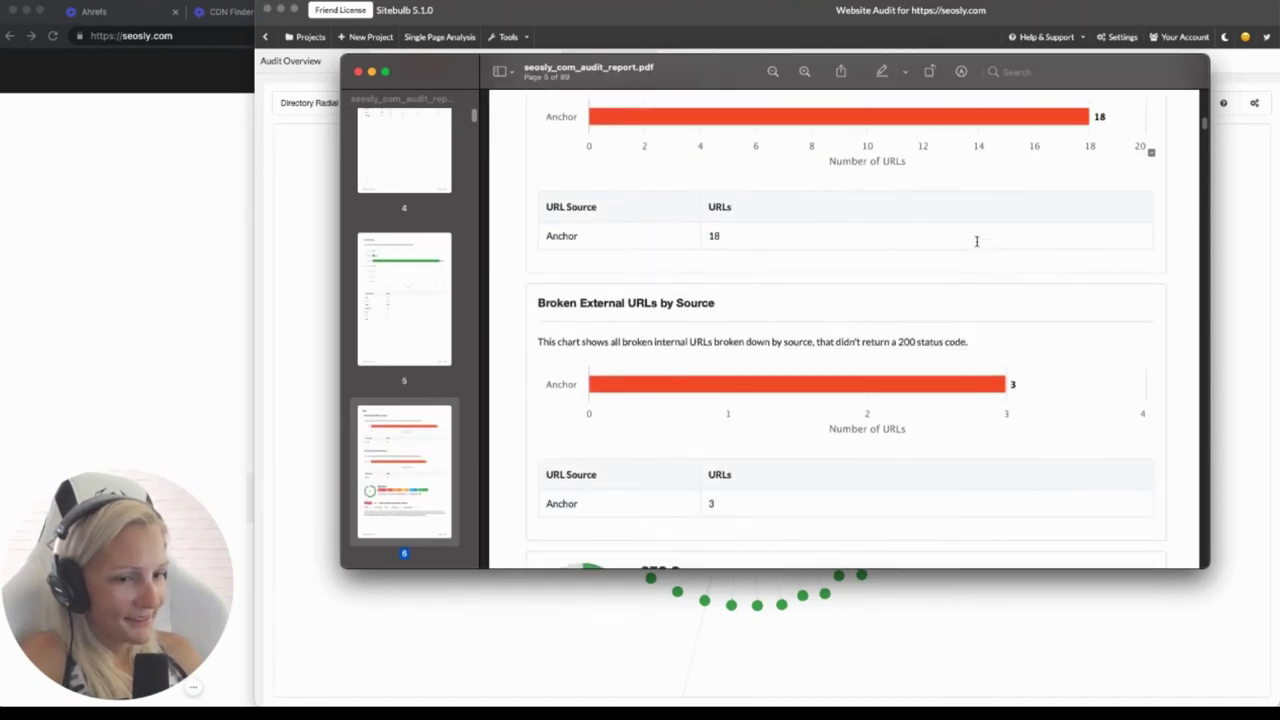
scroll(703, 272, down, 5)
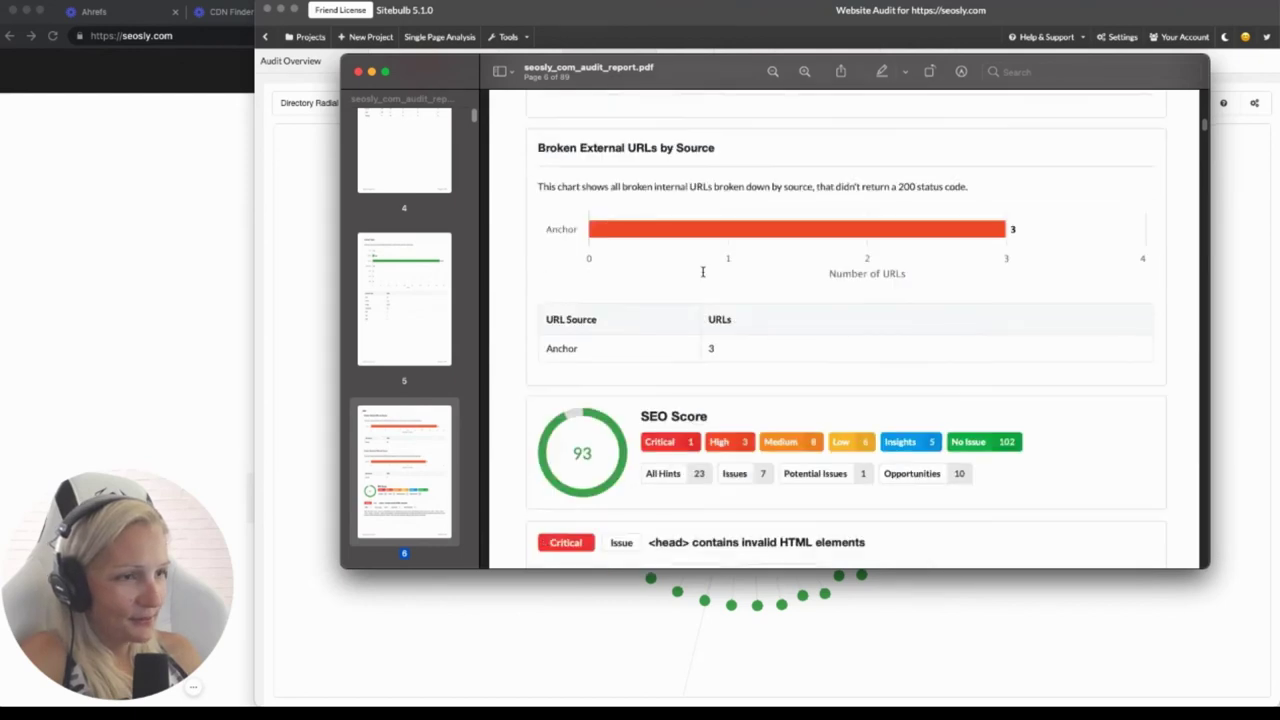
scroll(584, 290, down, 5)
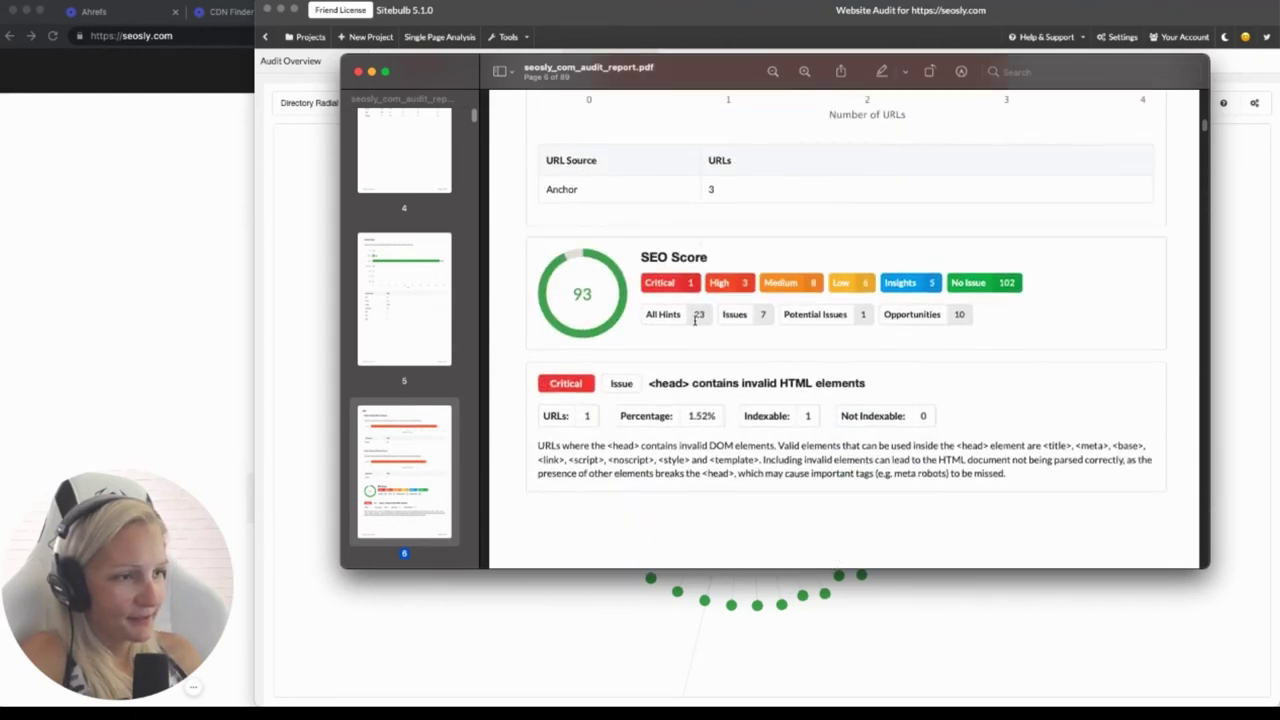
scroll(695, 320, down, 8)
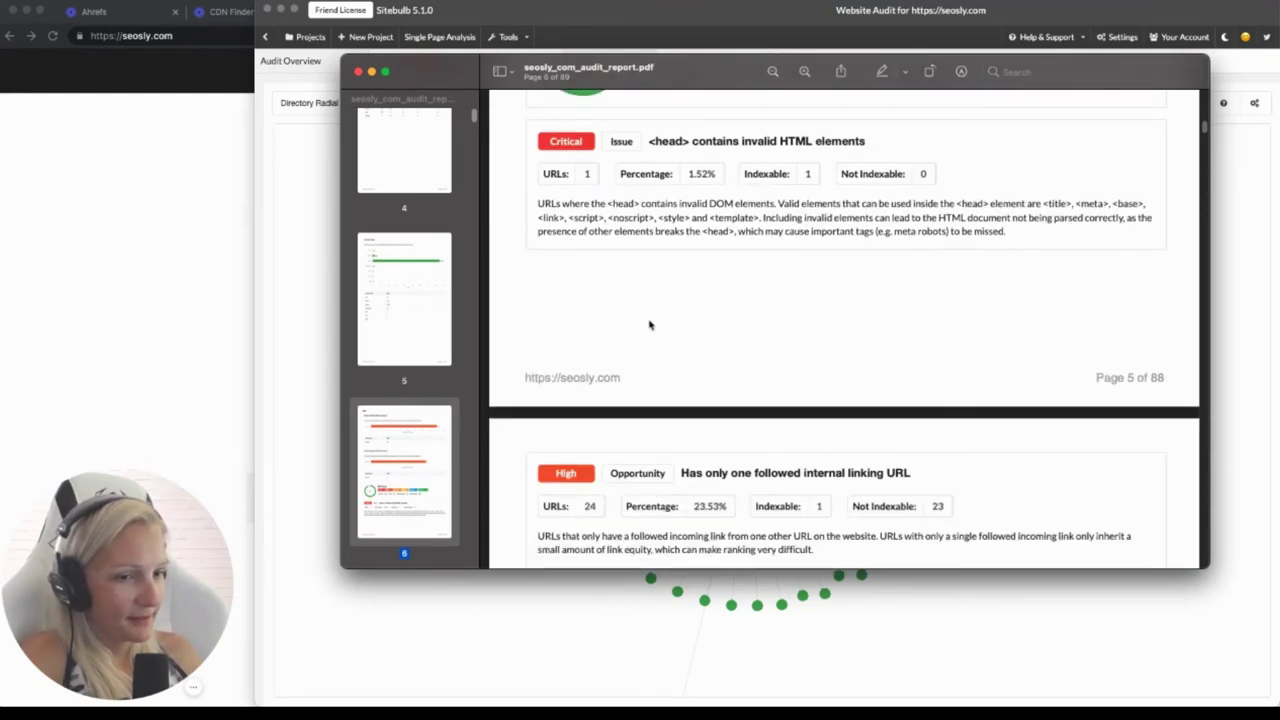
scroll(674, 335, down, 12)
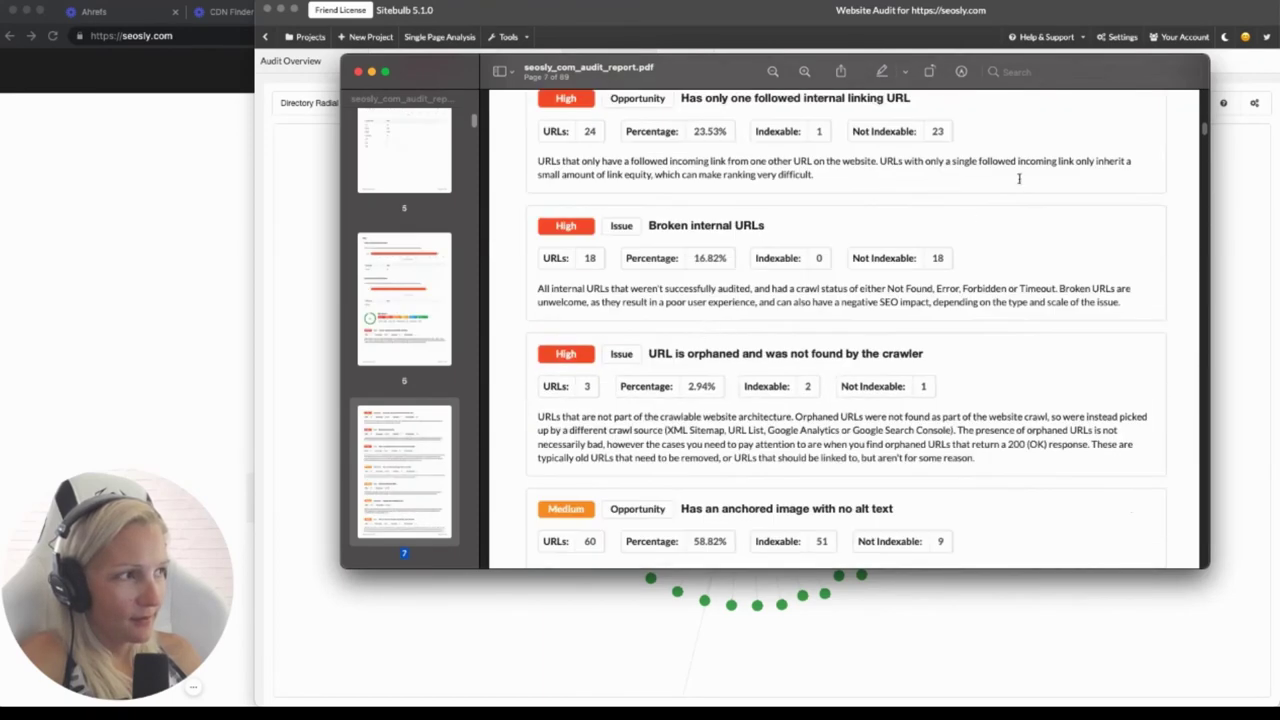
scroll(1094, 175, down, 20)
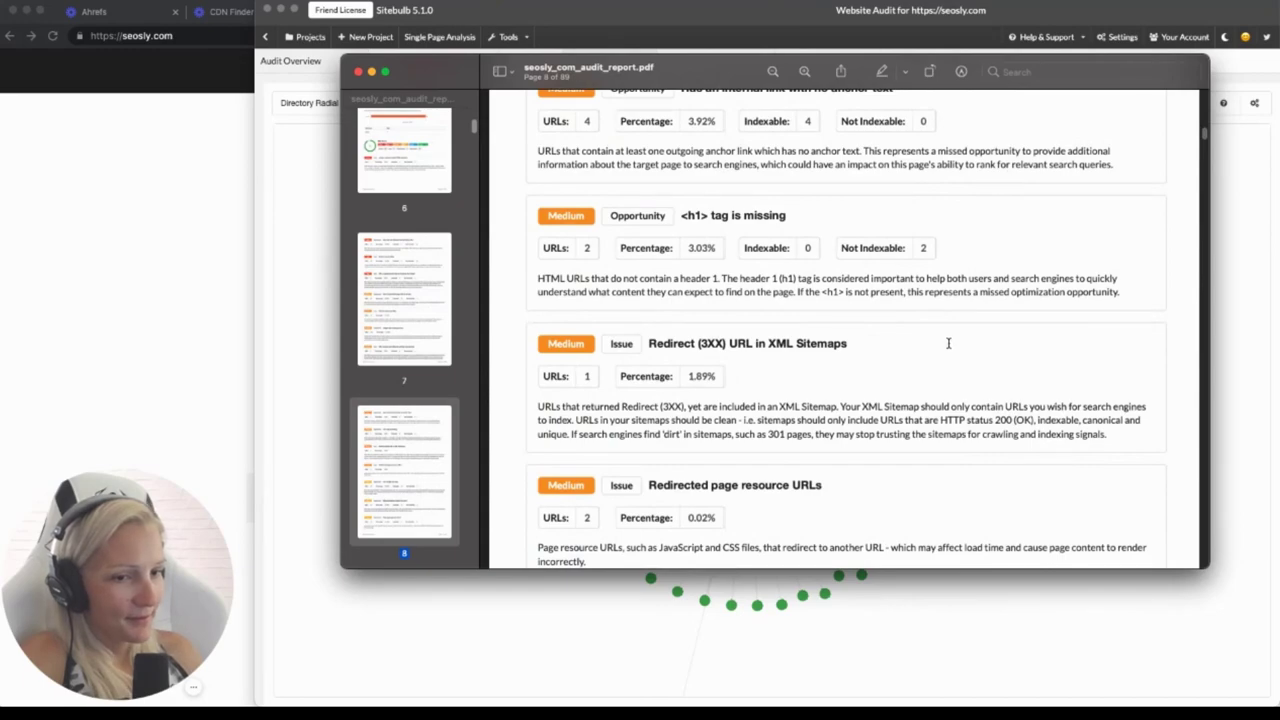
scroll(948, 316, down, 7)
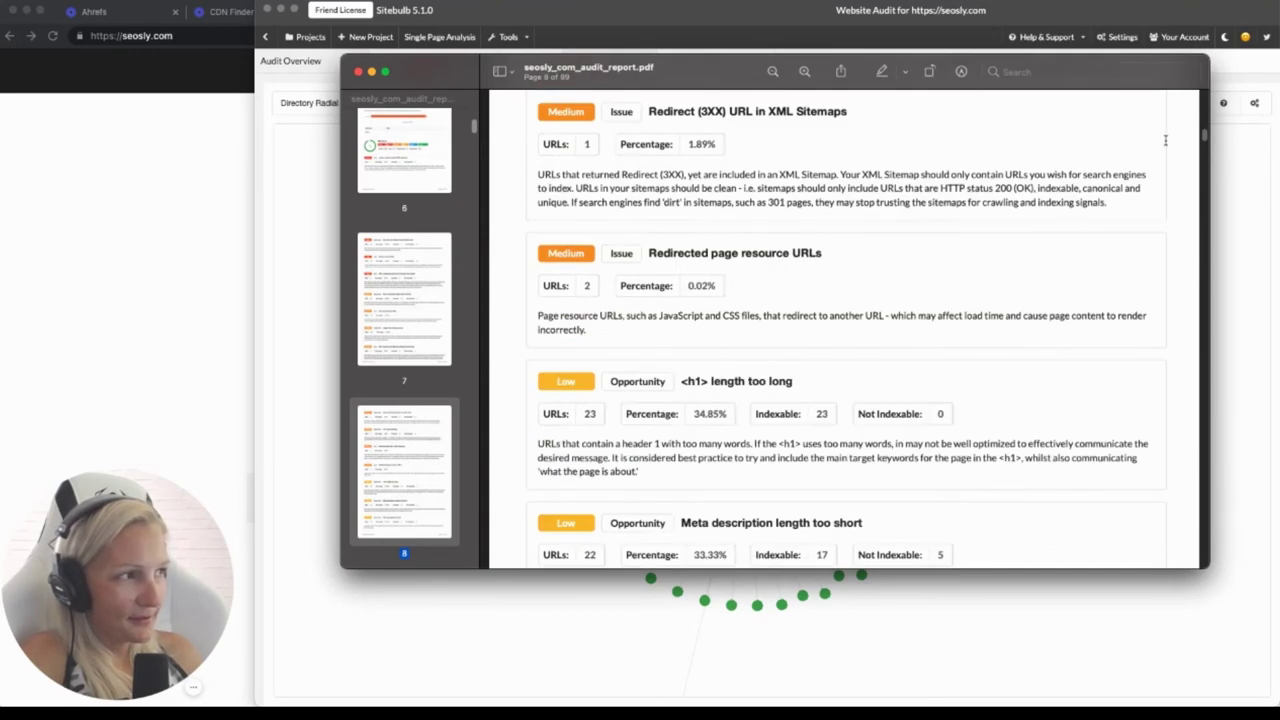
Skip ahead through the PDF's middle pages to examine the title and h1 tag hints and the XML Sitemaps section
drag(1204, 140, 1194, 238)
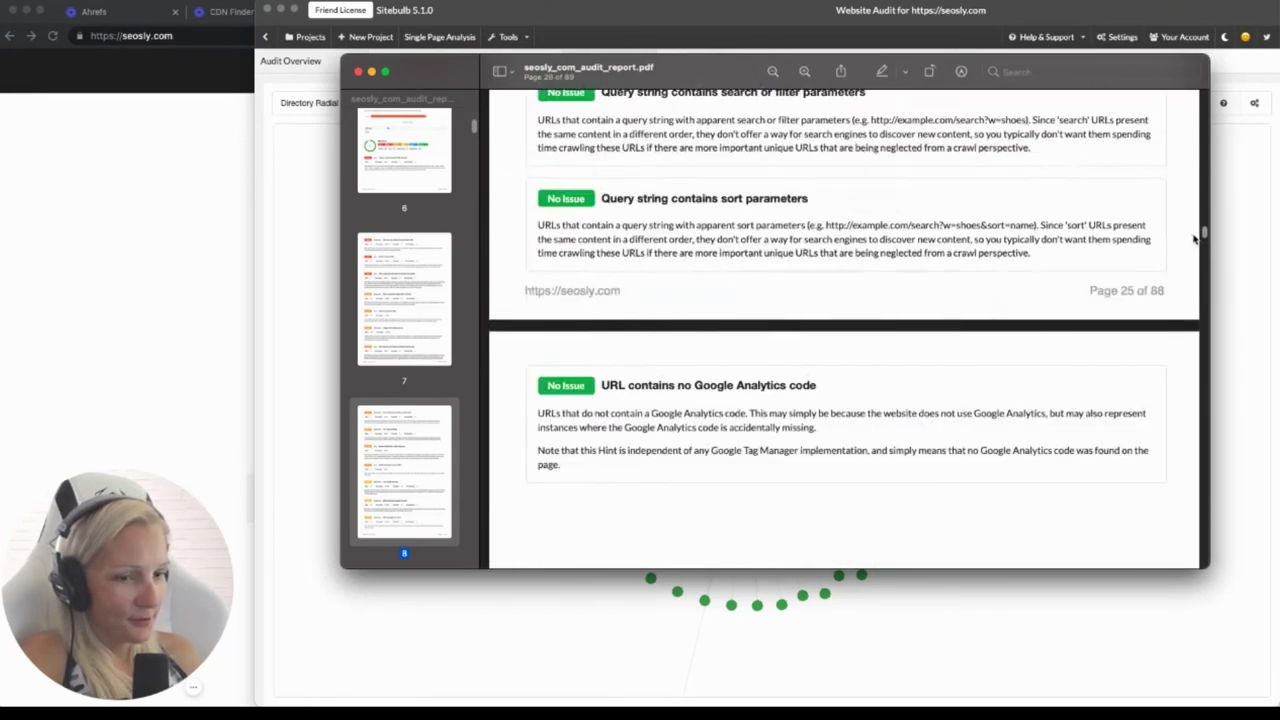
drag(1203, 234, 1191, 349)
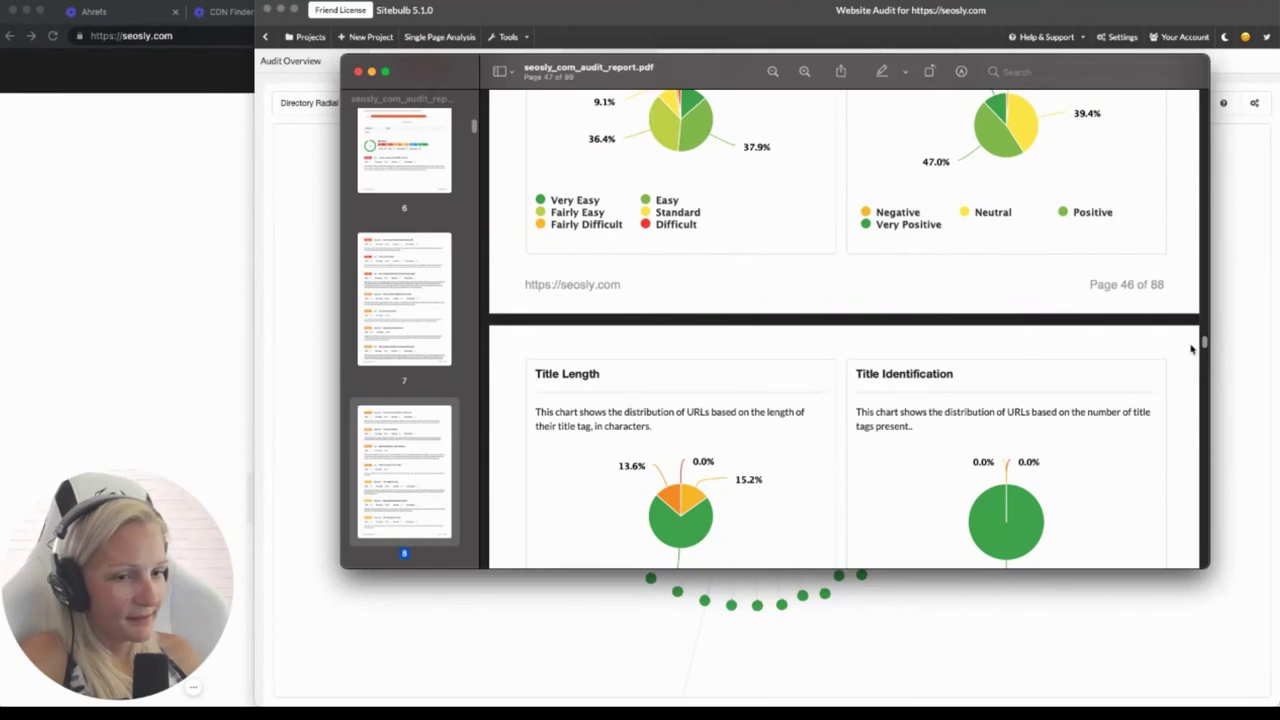
drag(1191, 349, 1195, 362)
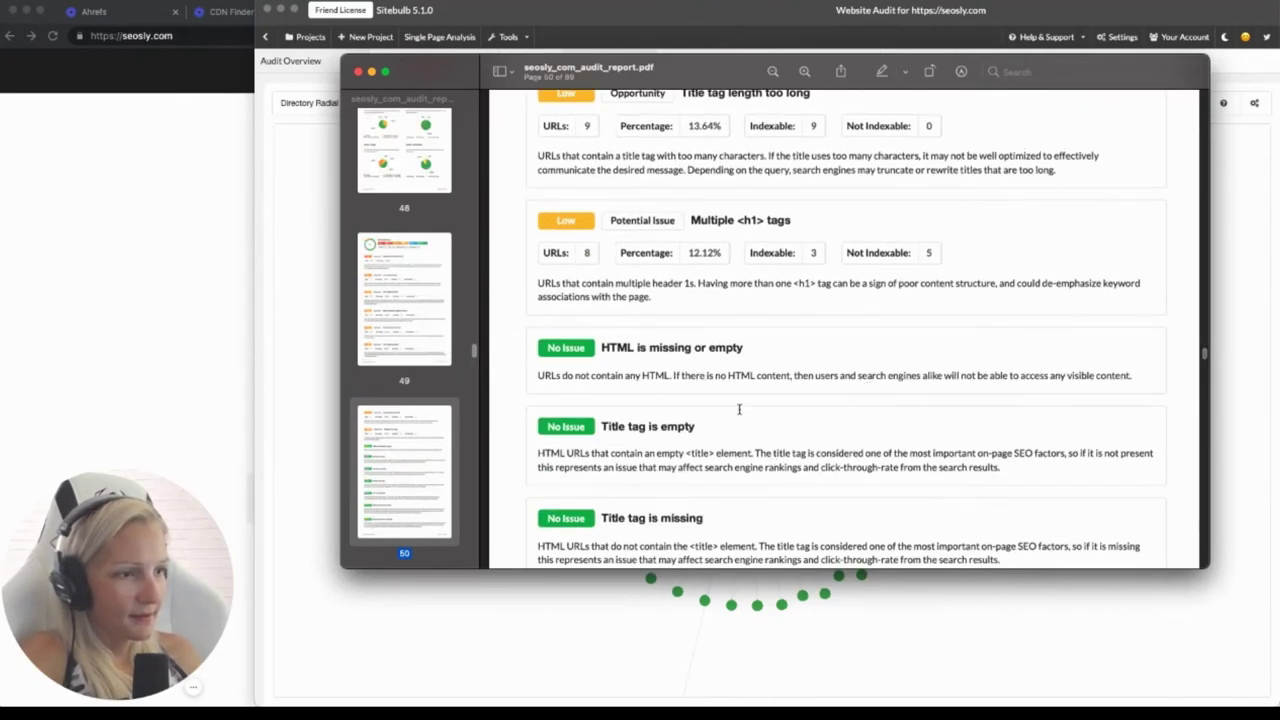
scroll(760, 403, up, 3)
scroll(760, 403, down, 8)
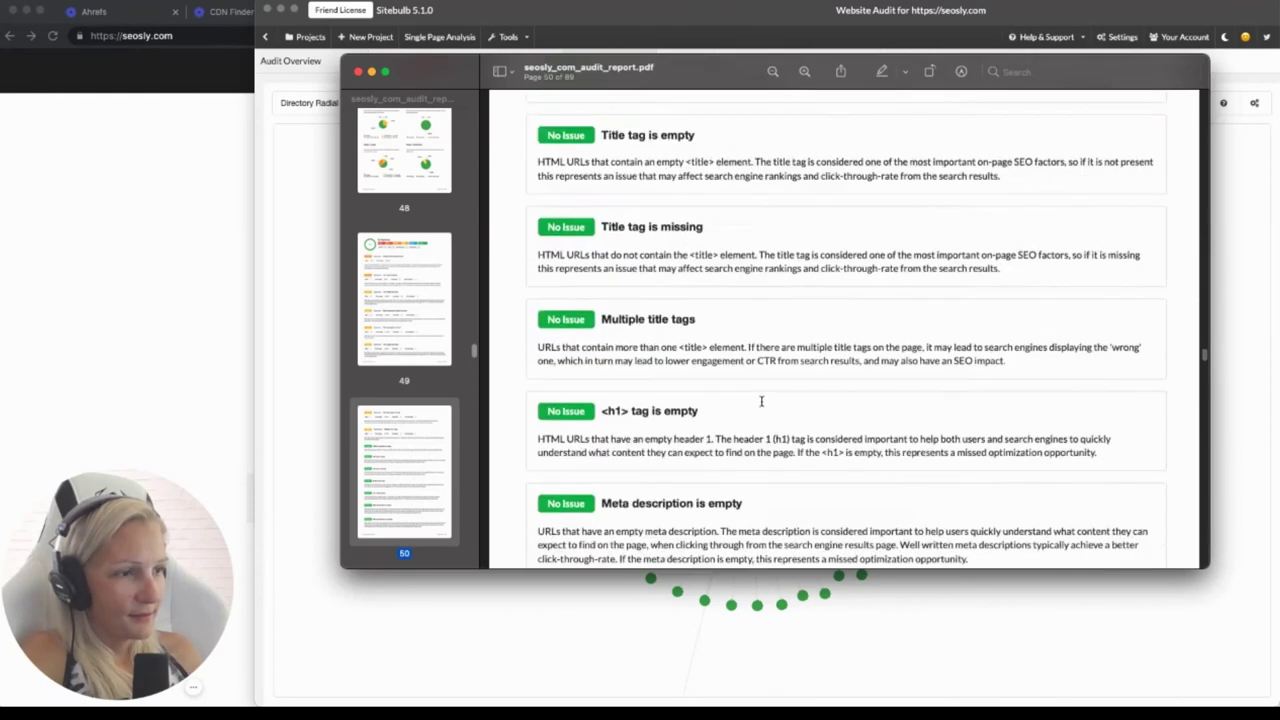
scroll(761, 401, down, 10)
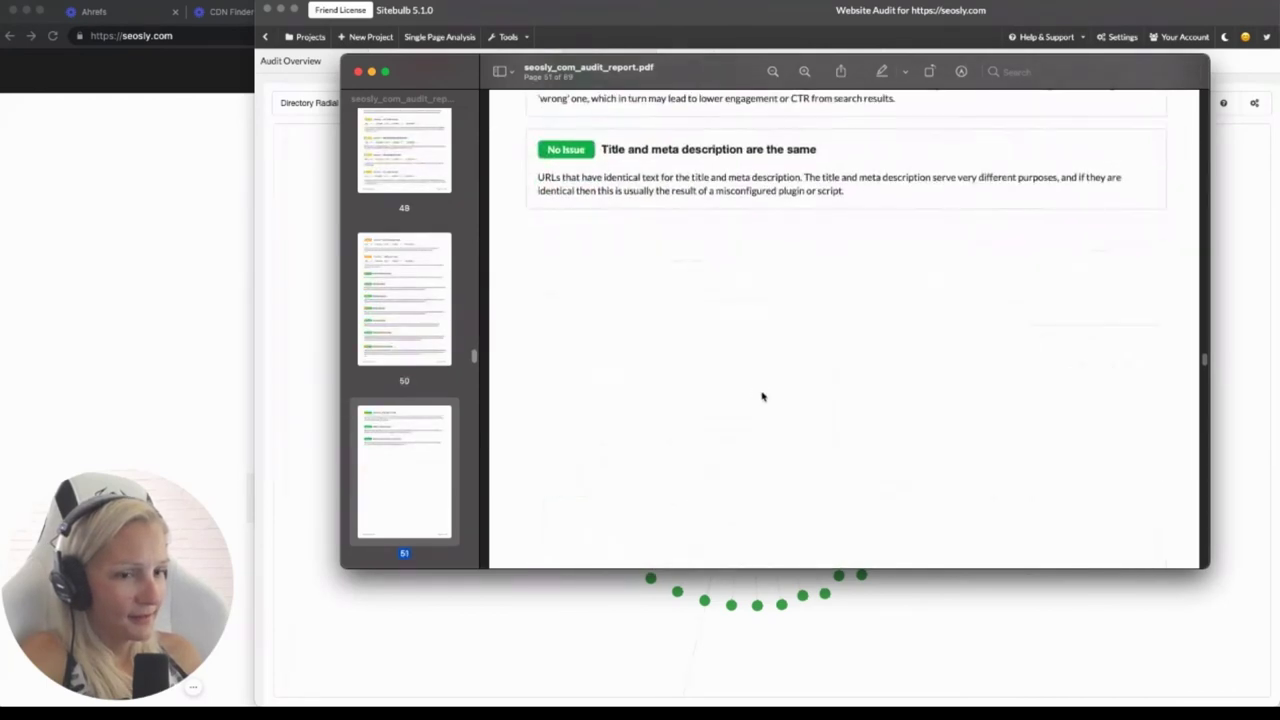
scroll(762, 397, down, 3)
scroll(766, 419, down, 15)
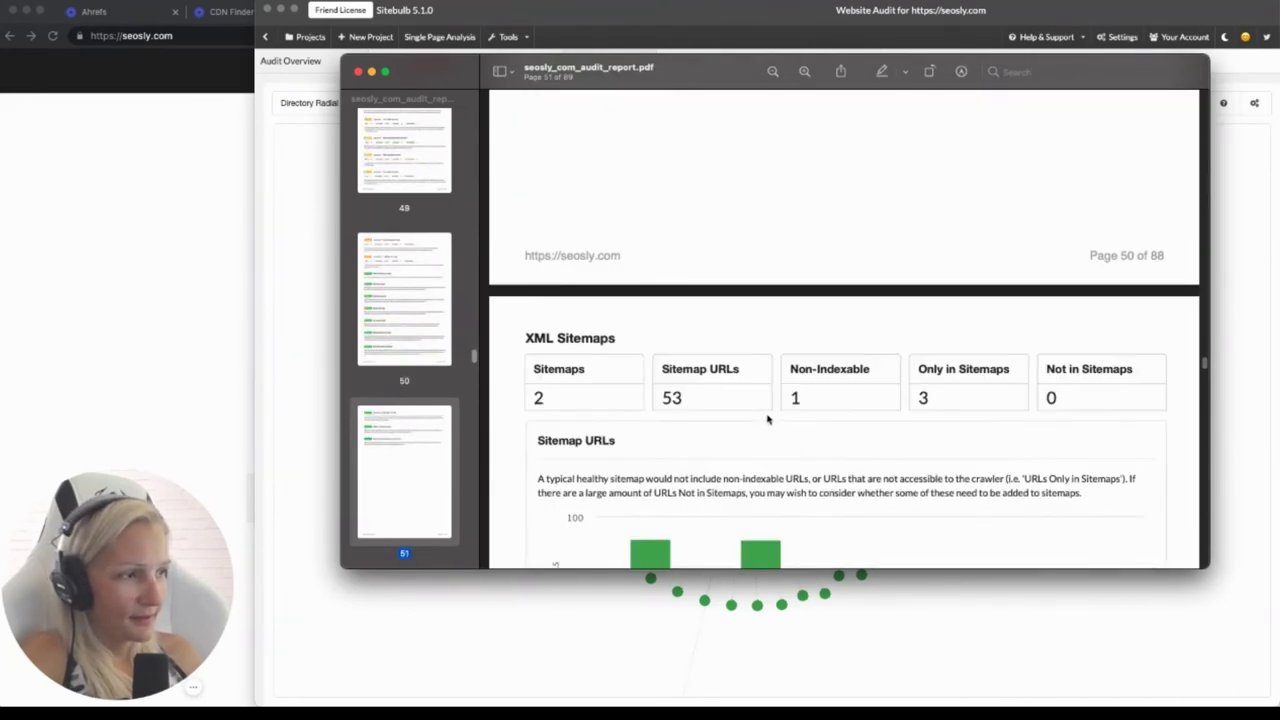
scroll(1100, 422, up, 10)
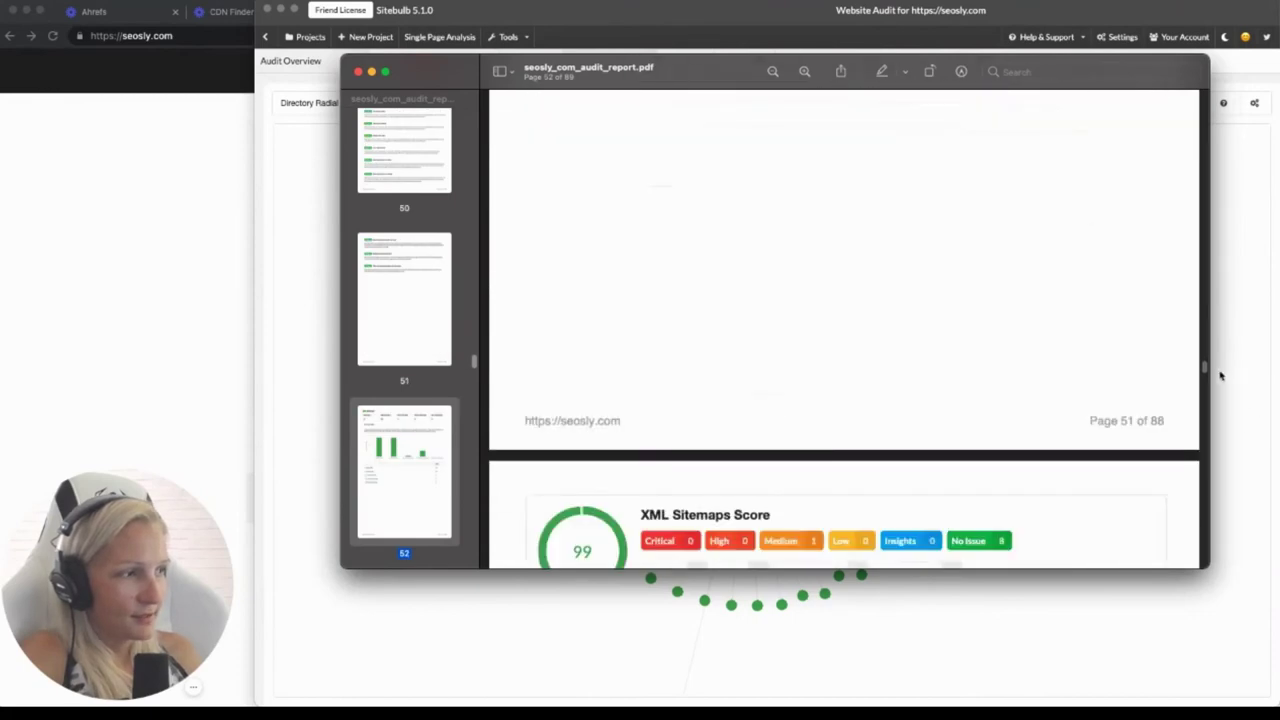
Examine the High, Medium and Low page performance issues in the PDF, including the Page resource URL redirects hint
drag(1205, 368, 1203, 452)
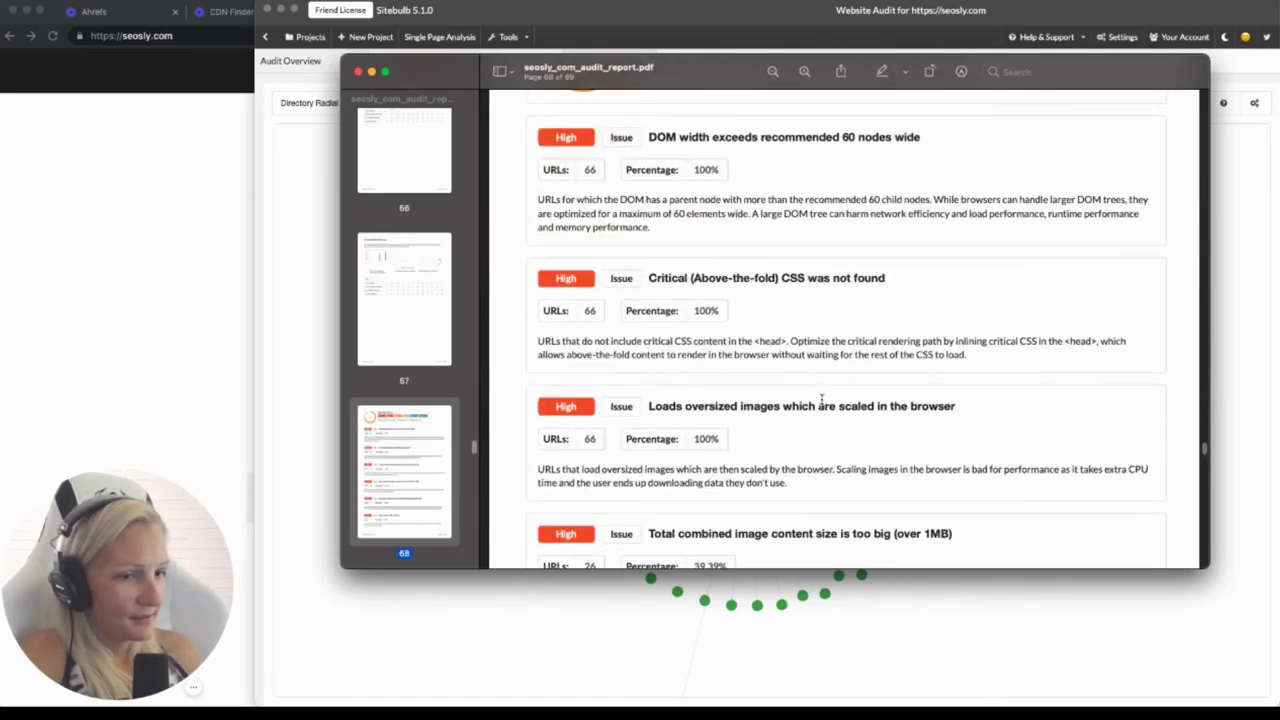
scroll(699, 425, down, 10)
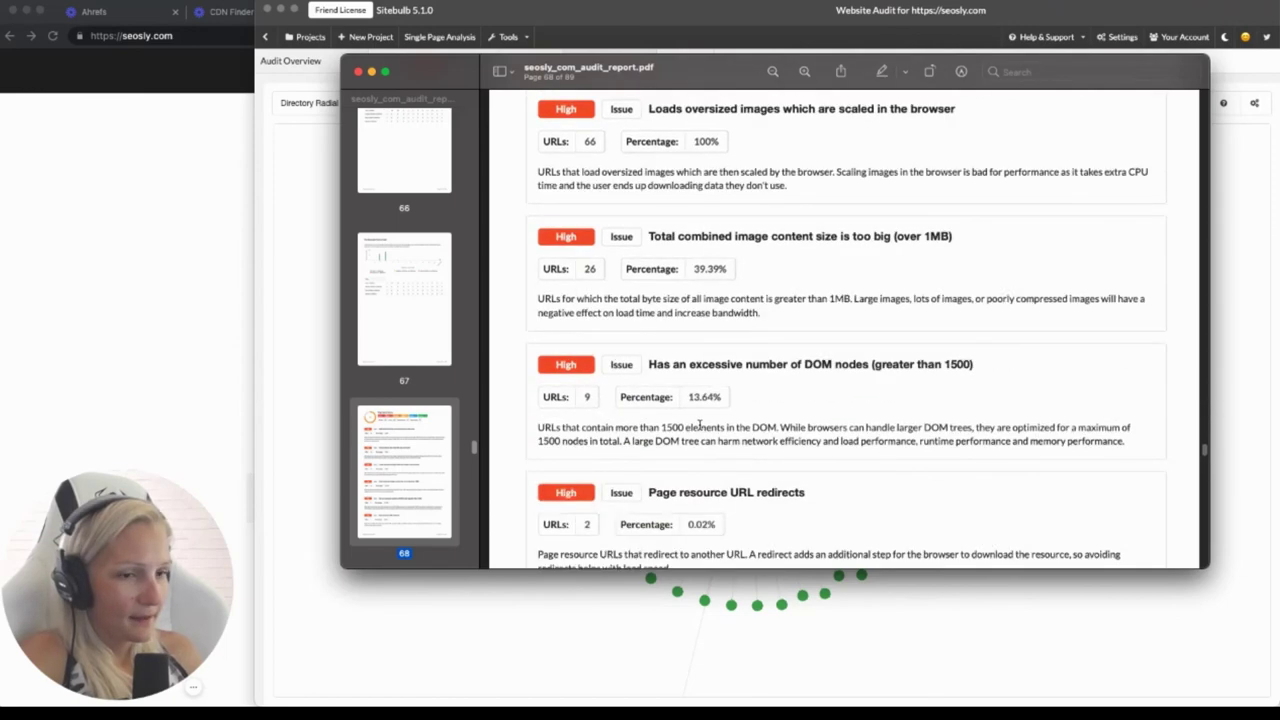
scroll(640, 300, down, 1)
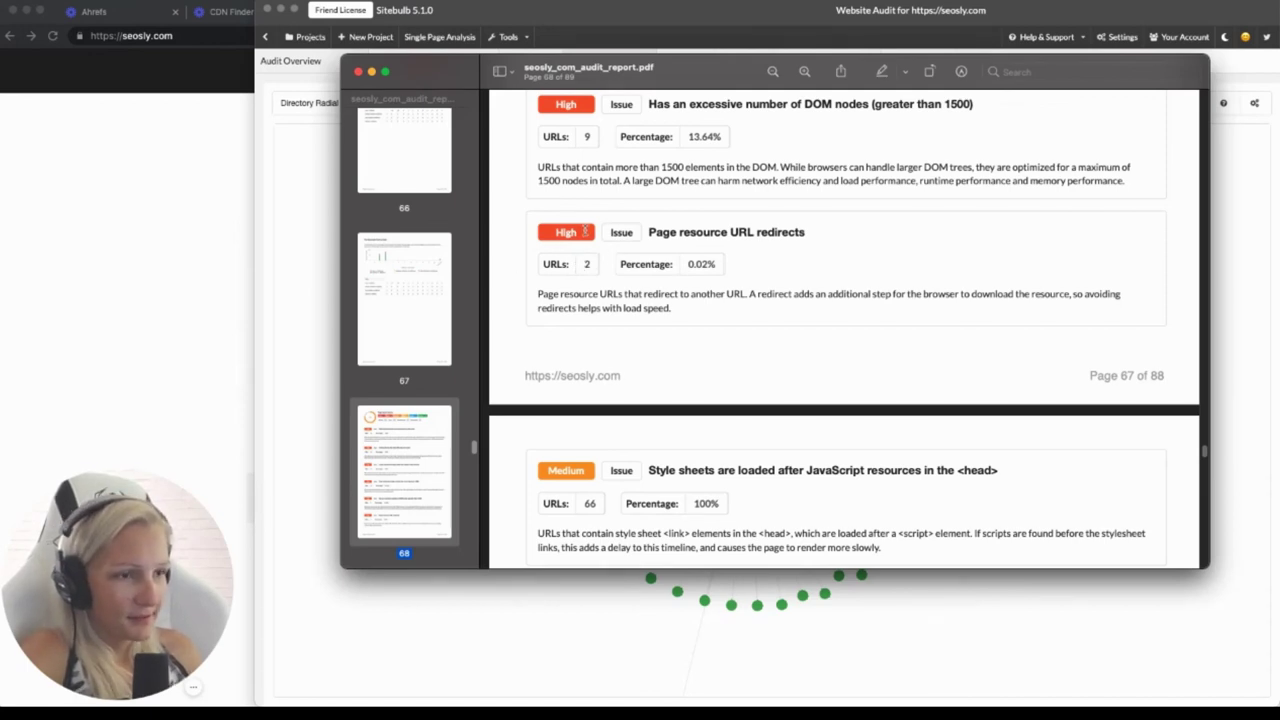
drag(538, 228, 815, 311)
click(712, 318)
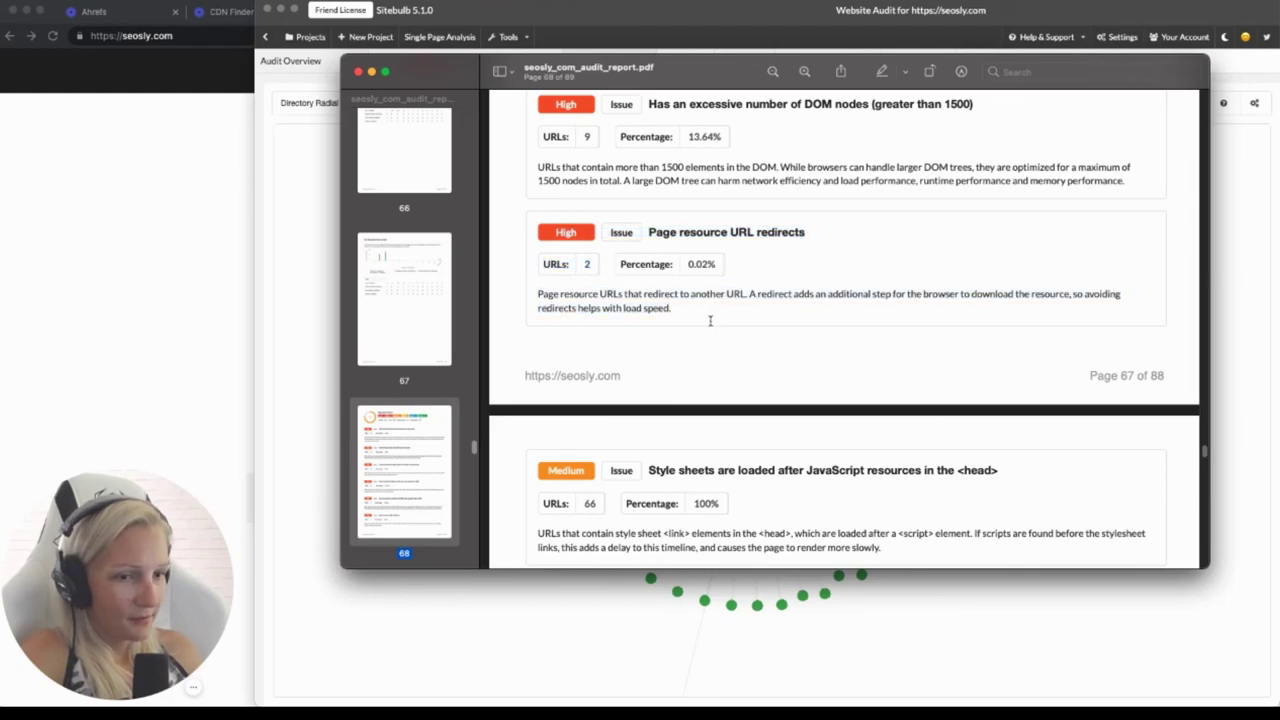
scroll(712, 318, down, 10)
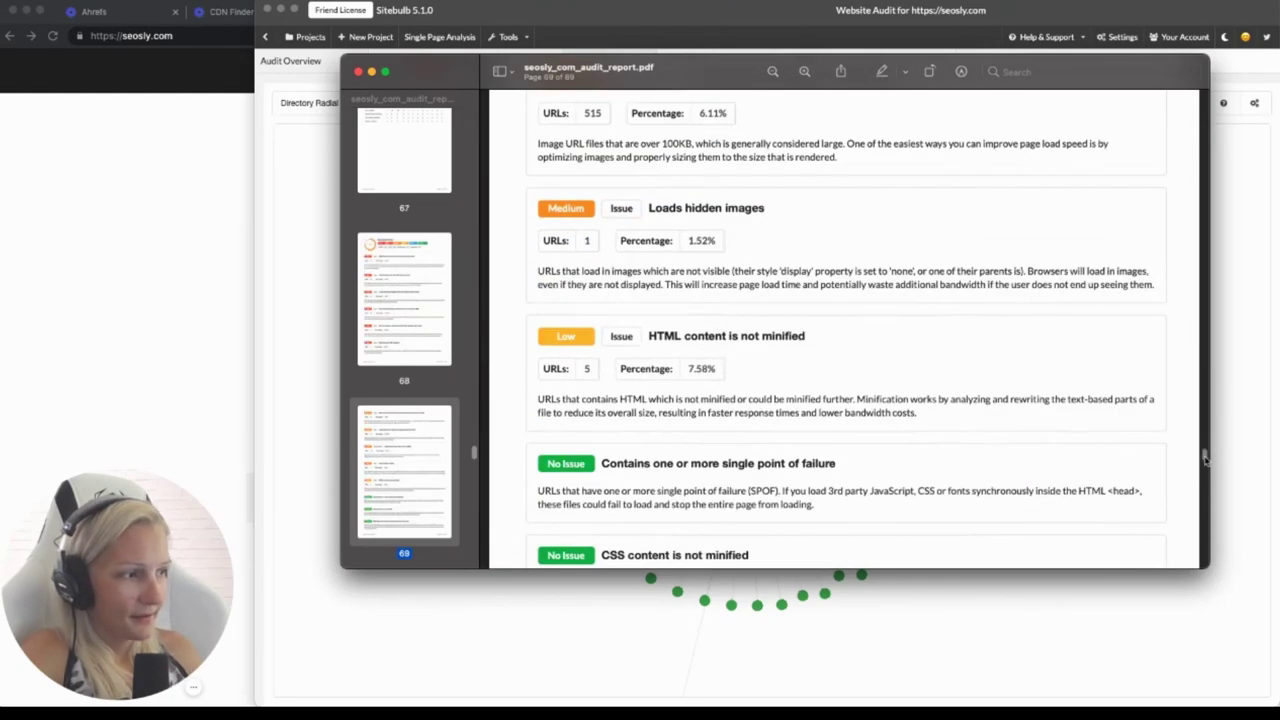
scroll(1206, 456, down, 15)
Jump to the PDF's last page, review the structured data tables back to Google Search Features, and return to the Sitebulb window
drag(1206, 456, 1199, 567)
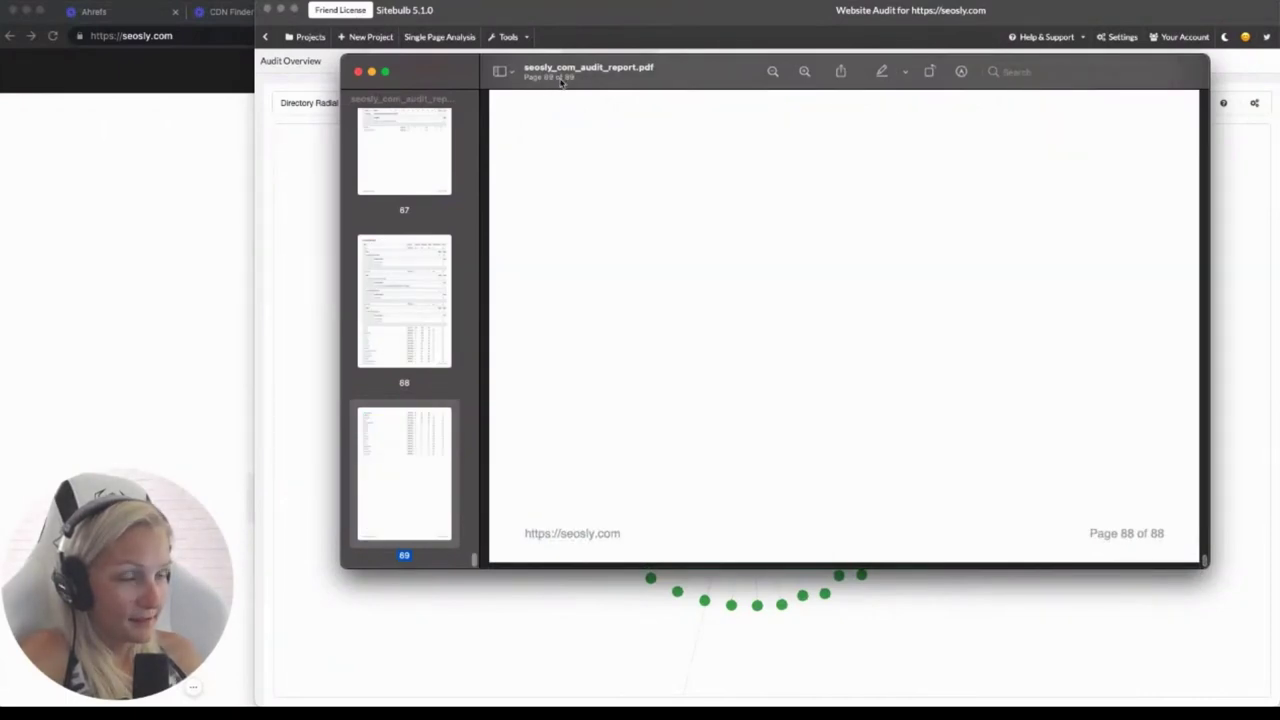
scroll(766, 287, up, 10)
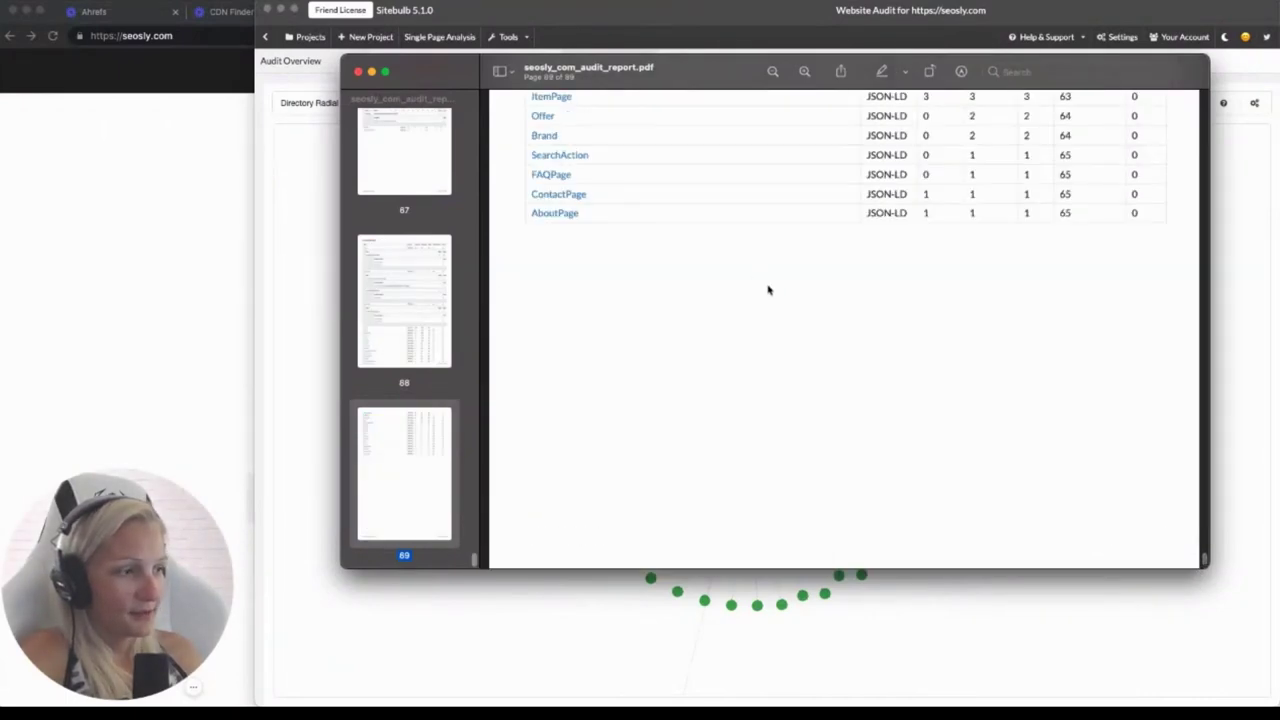
scroll(766, 287, up, 15)
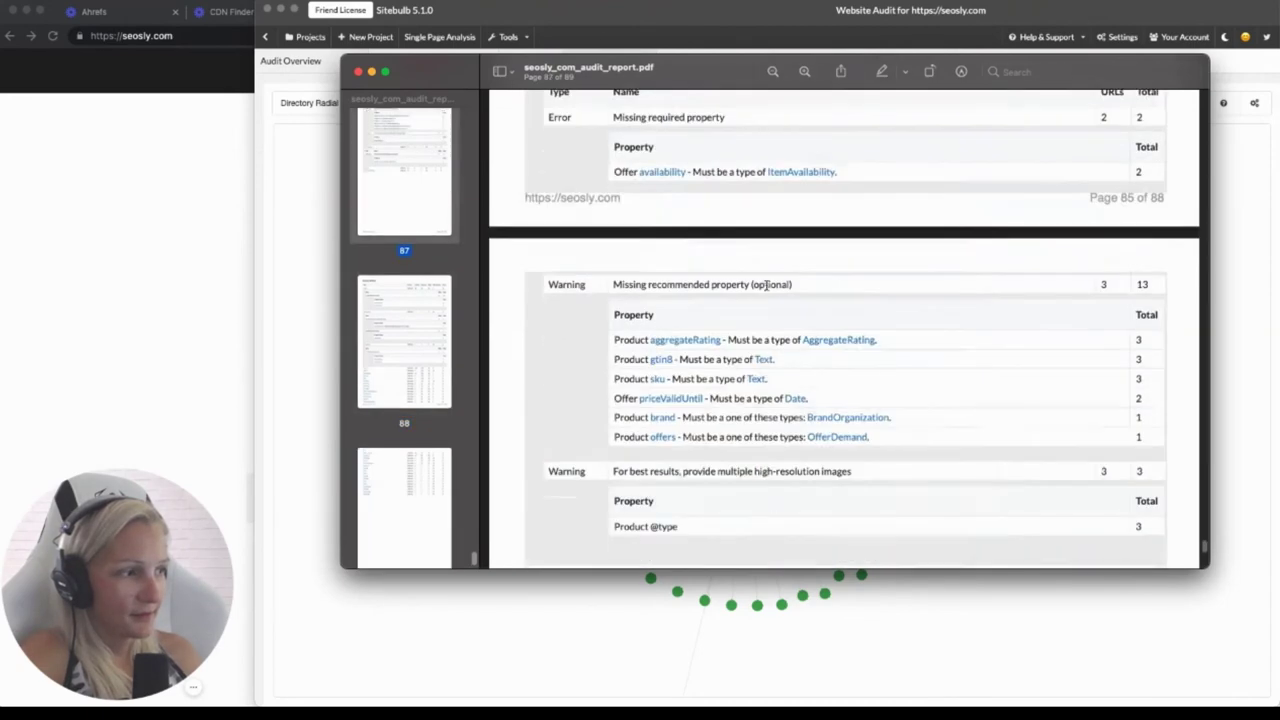
scroll(1045, 514, up, 10)
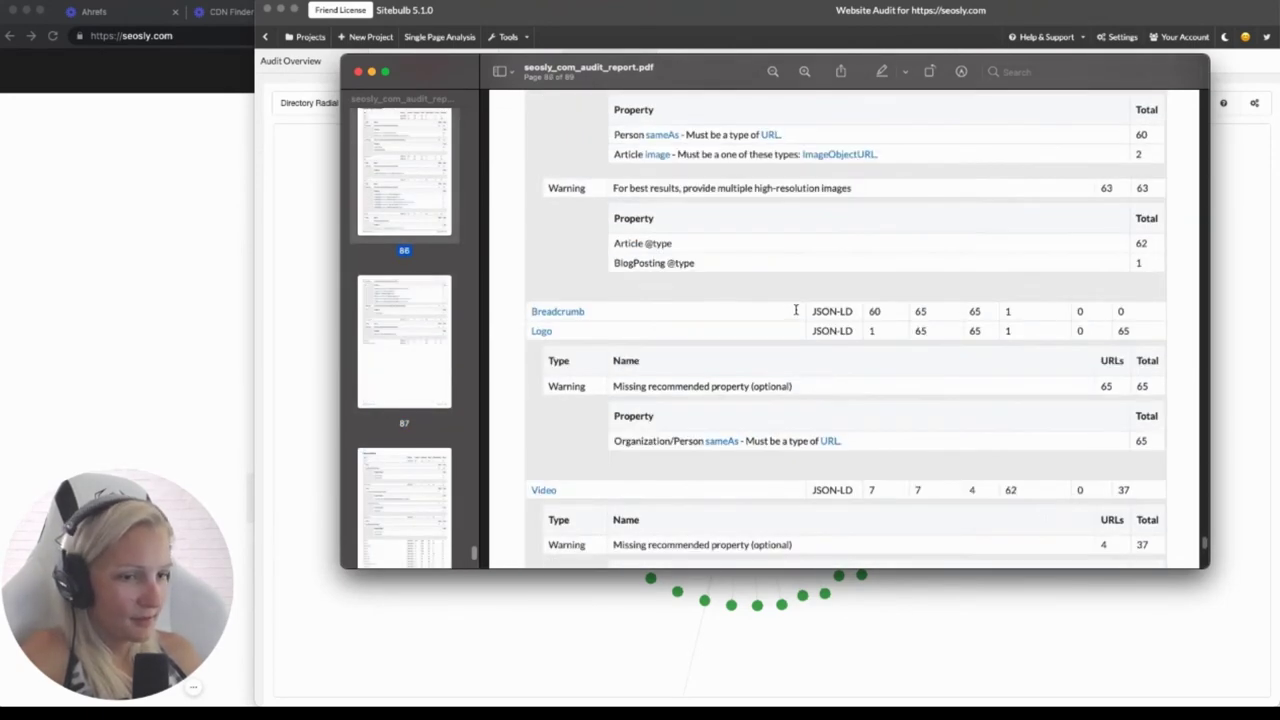
scroll(794, 311, up, 10)
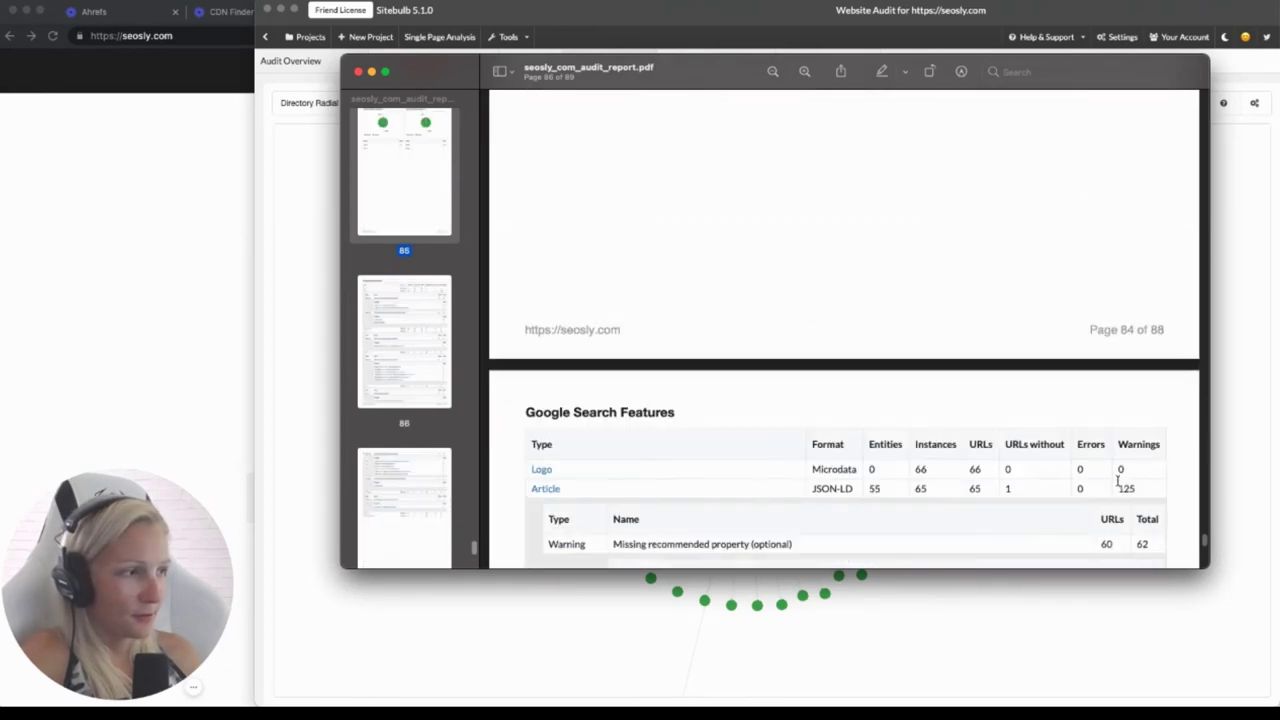
scroll(1195, 541, up, 10)
click(1089, 629)
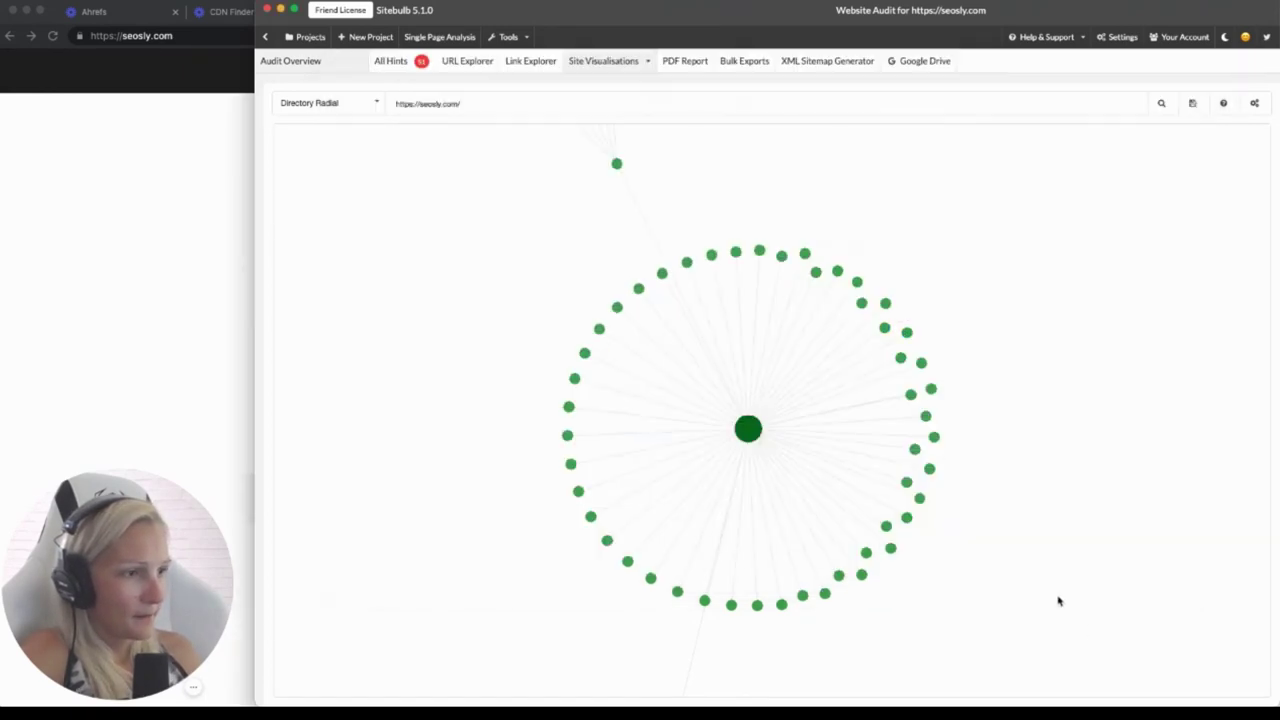
Look over the Bulk Exports page and the Audit Summary's export formats, and open the XML Sitemap Generator to view its options
click(760, 63)
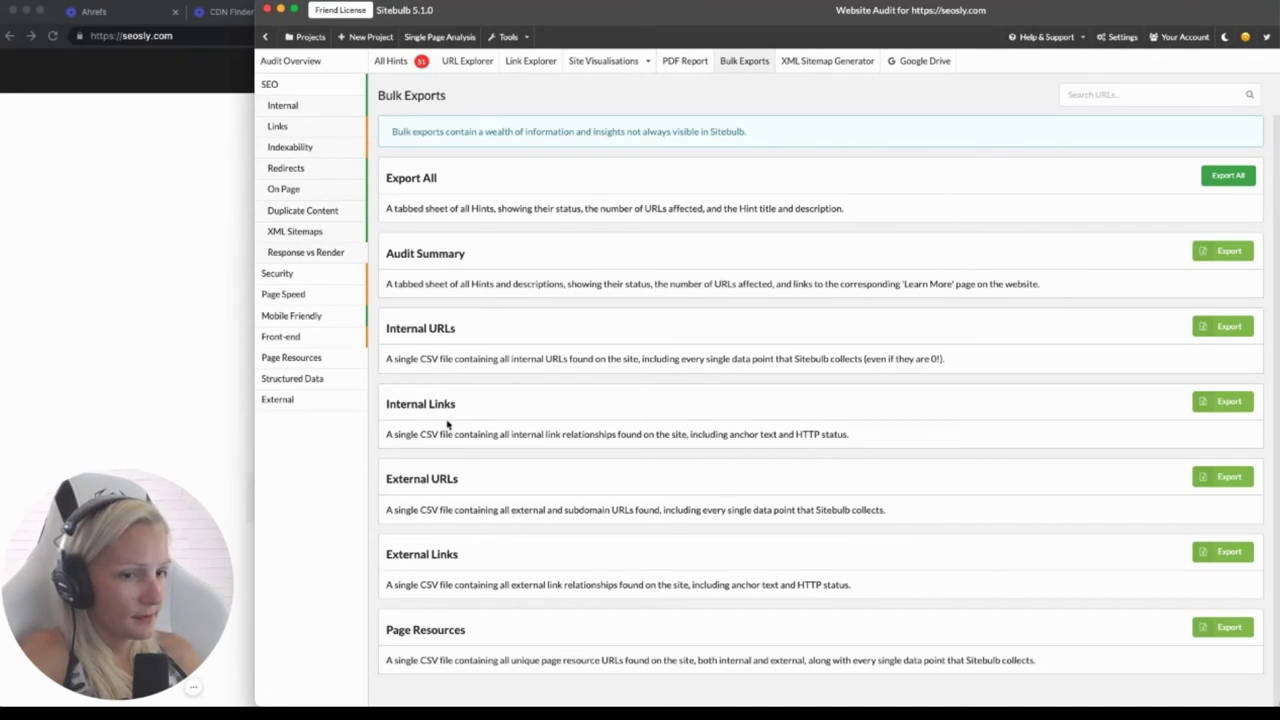
click(1230, 252)
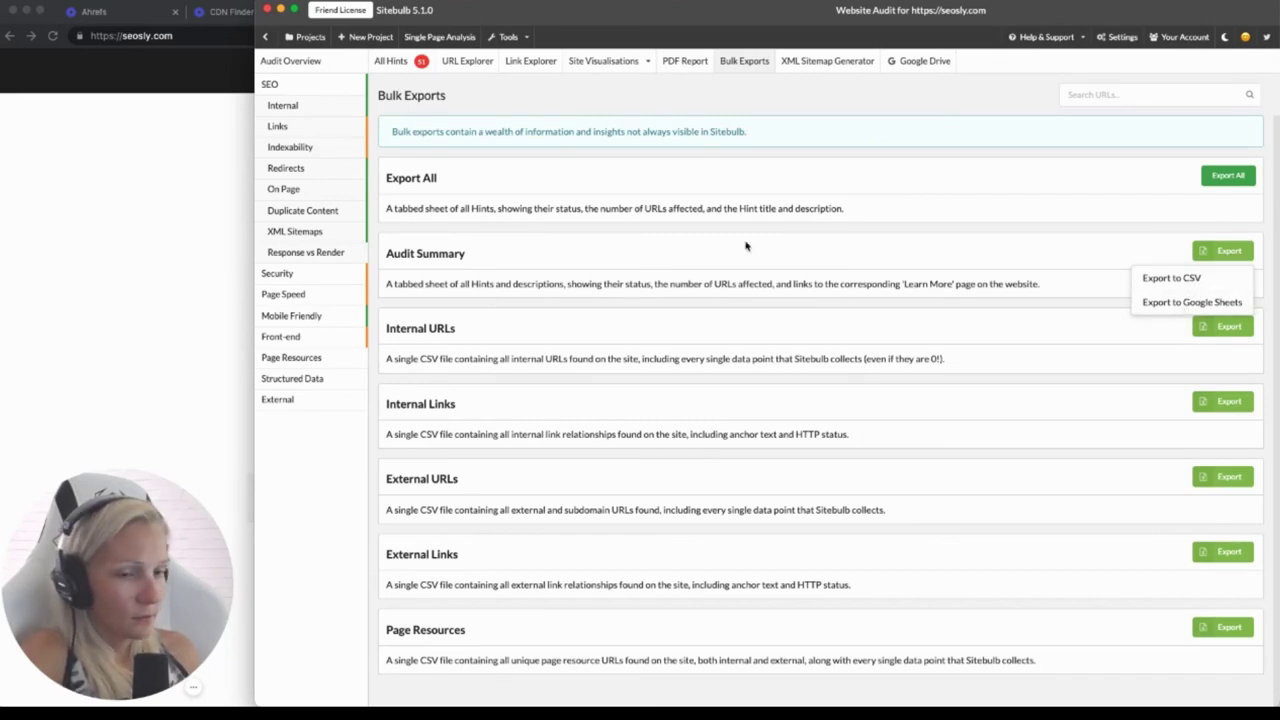
click(983, 103)
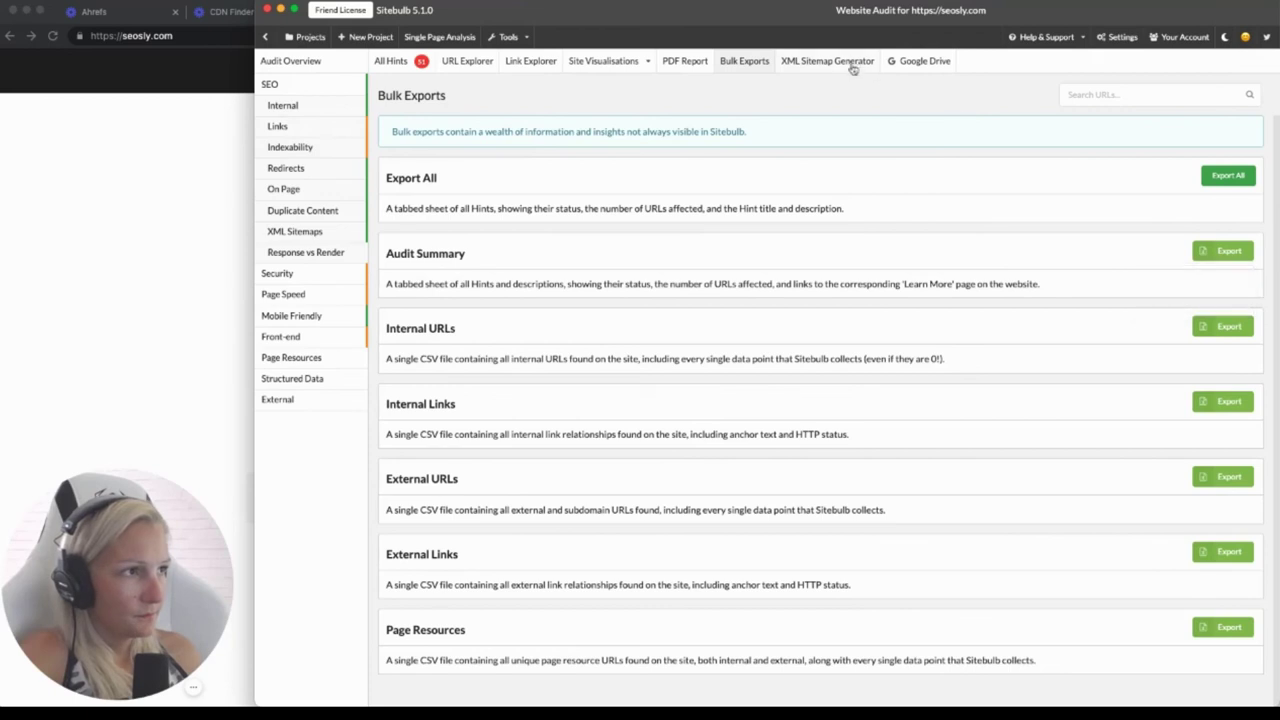
click(844, 66)
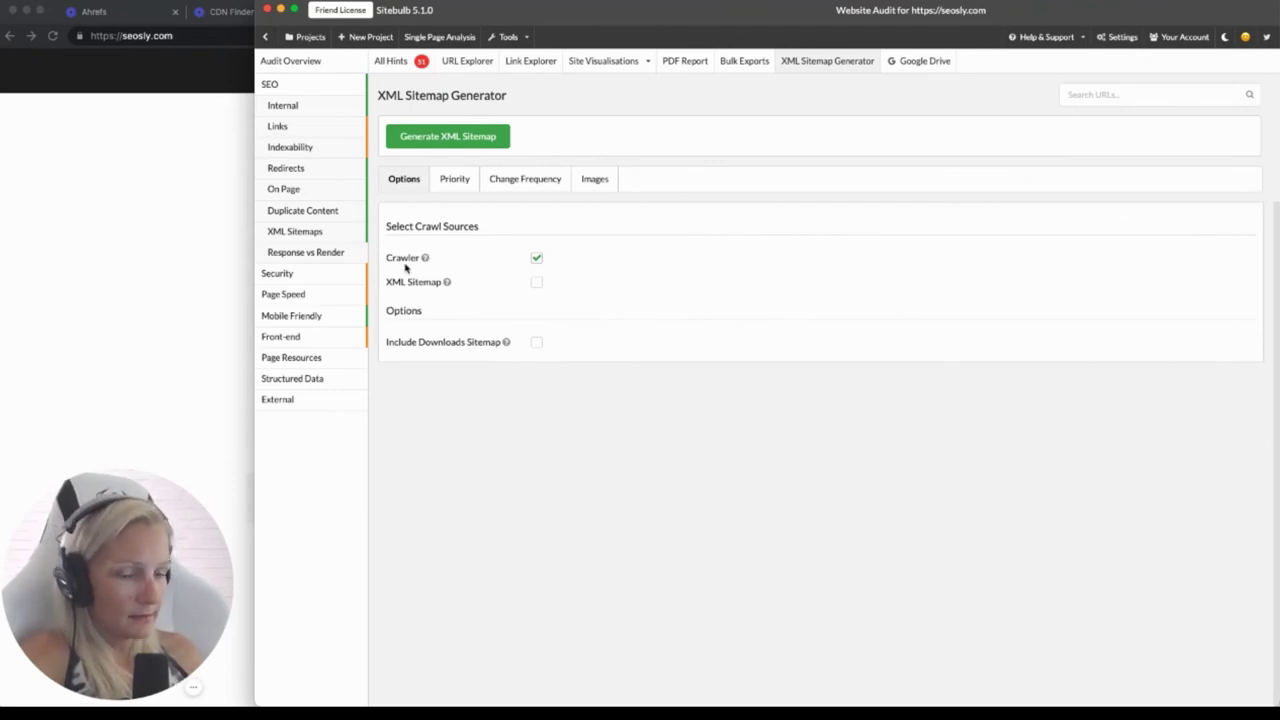
From the Audit Overview, view the hints in the Internal URLs report, and return to the Audit Overview
click(318, 63)
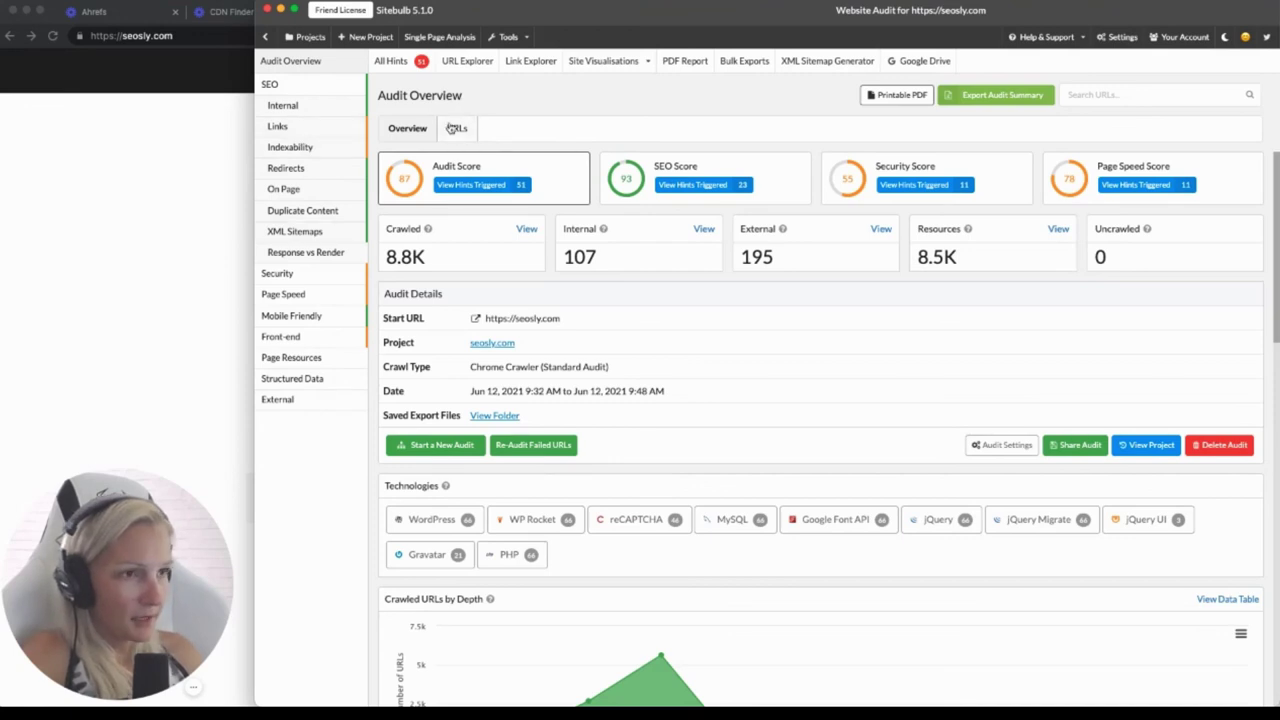
click(338, 108)
click(470, 140)
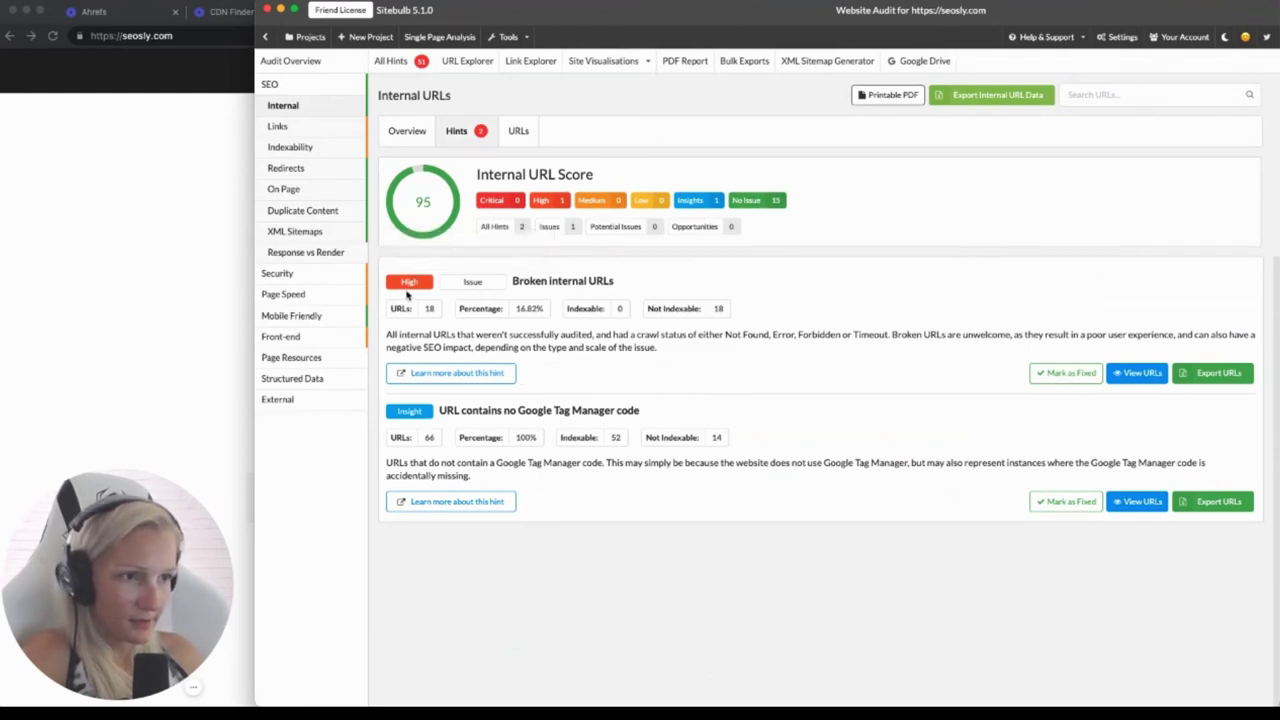
click(586, 62)
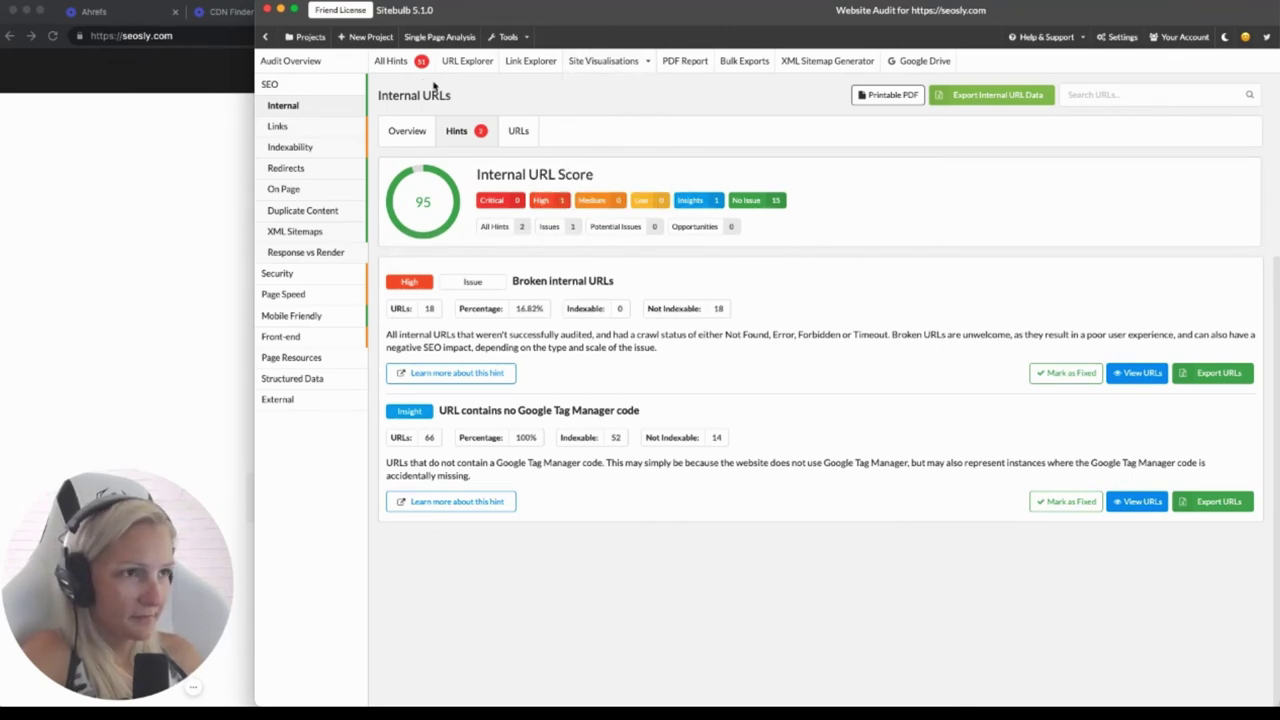
click(316, 62)
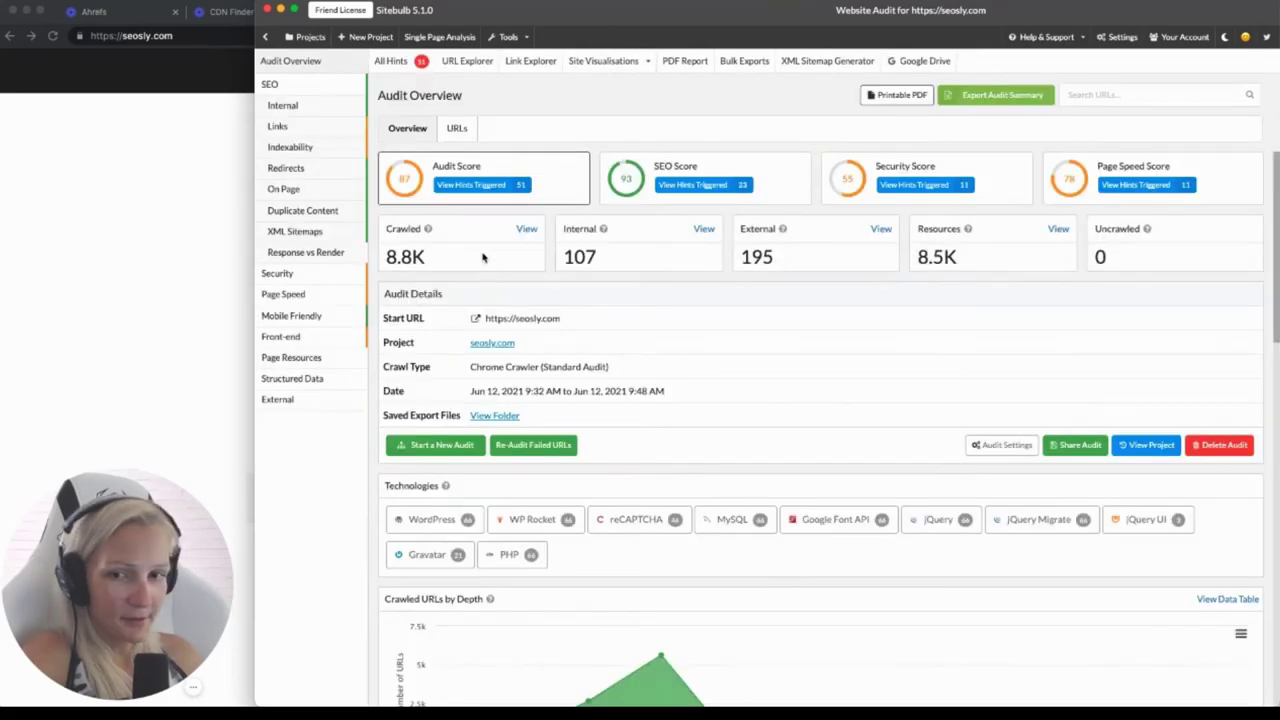